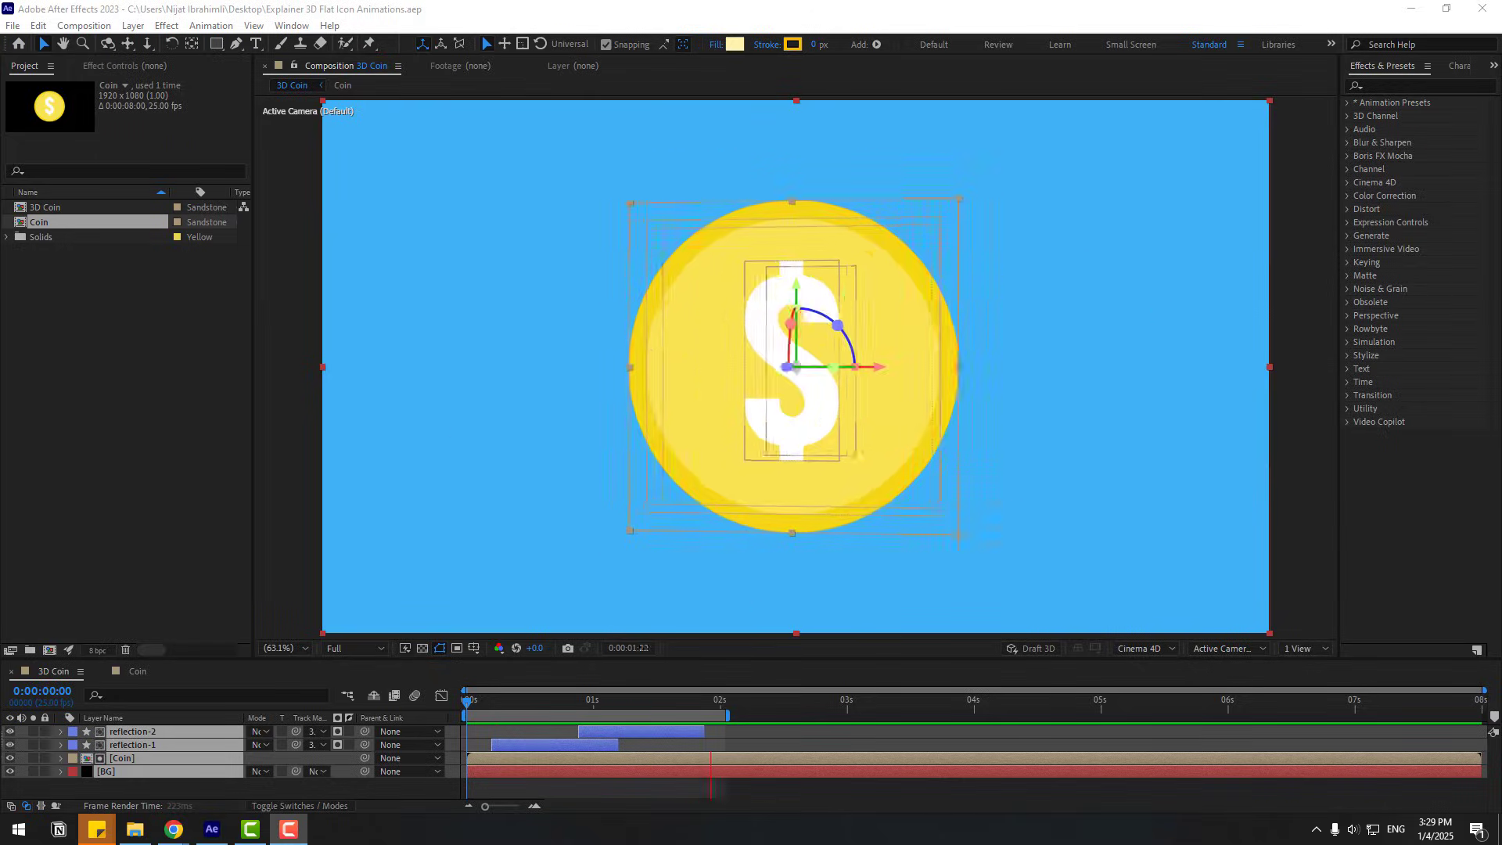
Step: Maximize the viewer to preview the finished spinning dollar coin
{"action": "key", "text": "grave"}
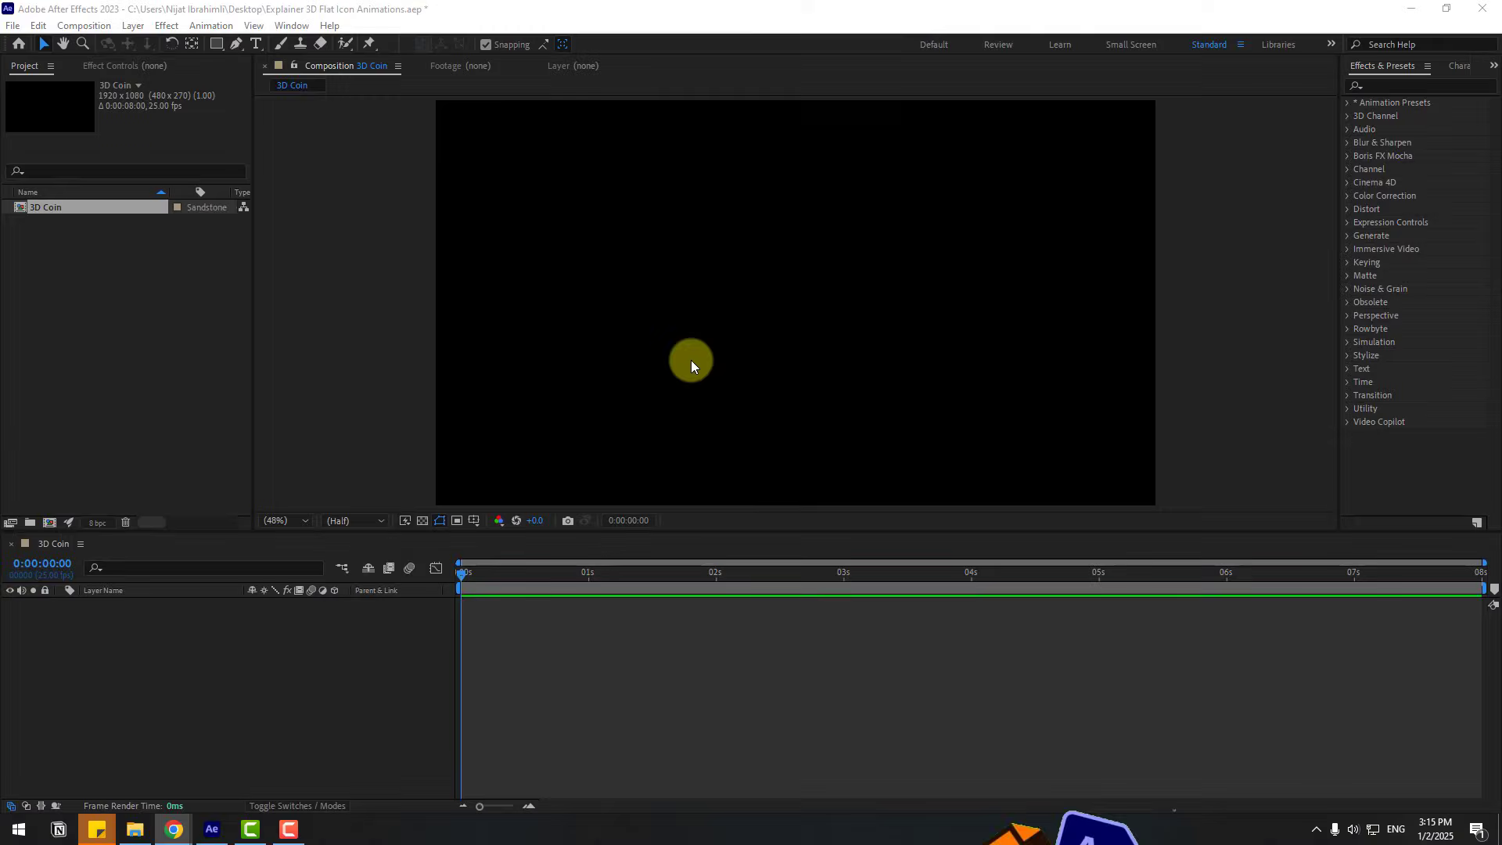
Step: Draw a circle near the composition centre with the Ellipse Tool, with Title/Action Safe guides shown
{"action": "left_click", "coordinate": [213, 45]}
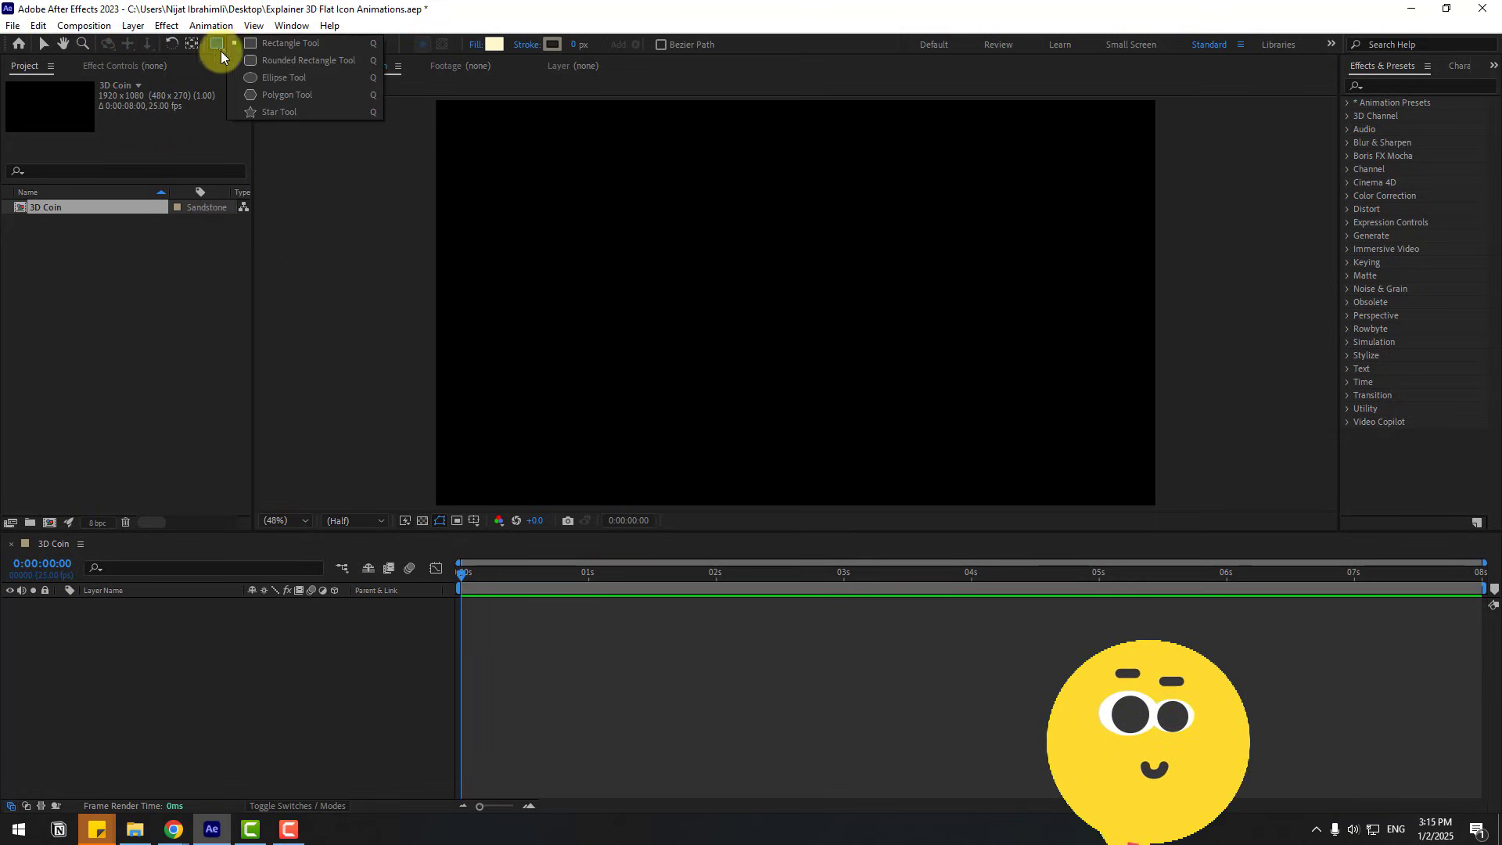
{"action": "left_click", "coordinate": [258, 78]}
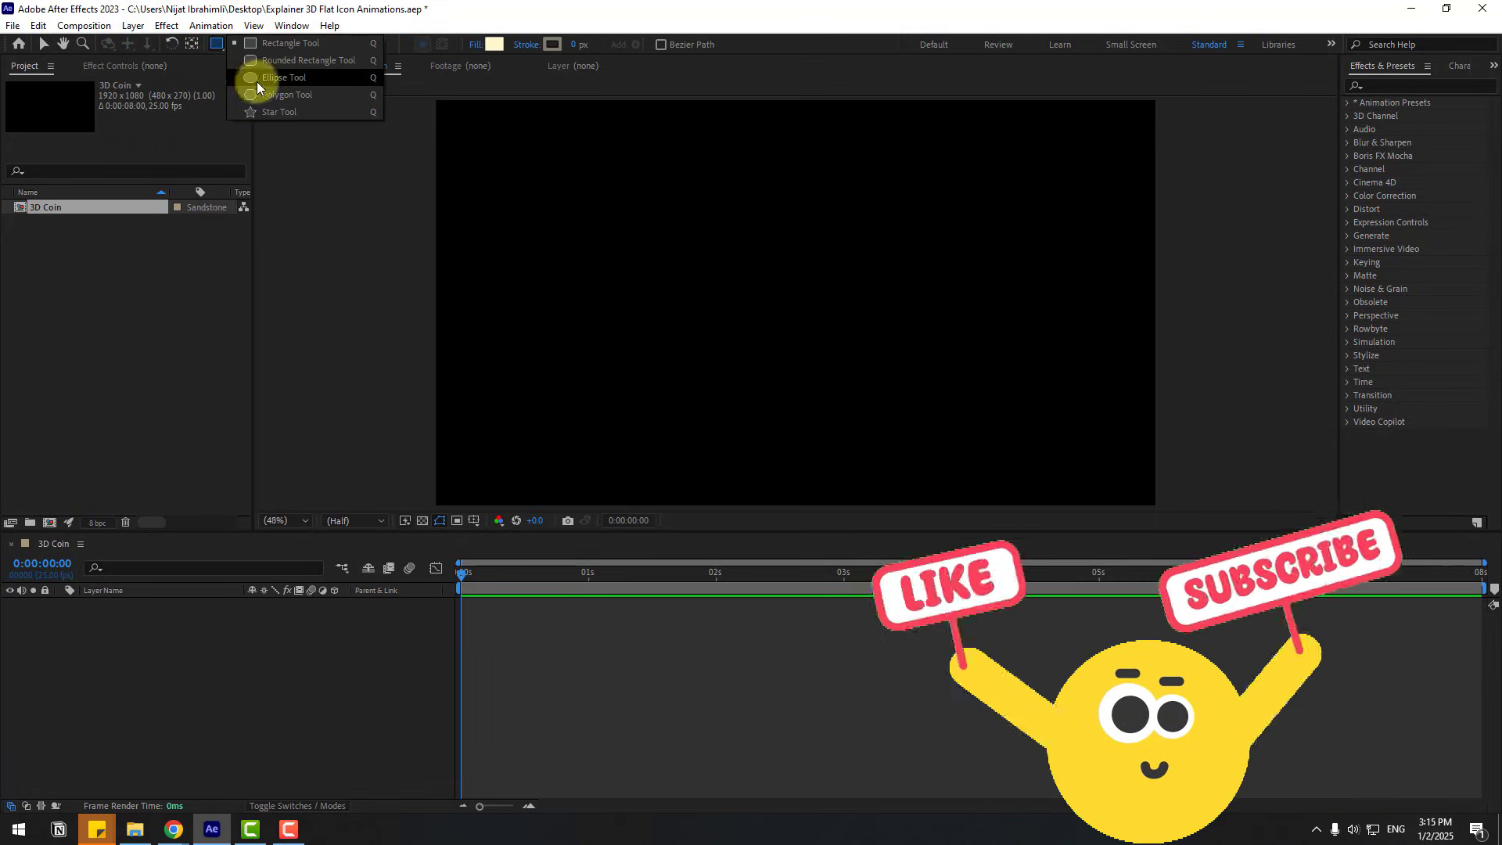
{"action": "left_click", "coordinate": [474, 521]}
{"action": "left_click", "coordinate": [511, 539]}
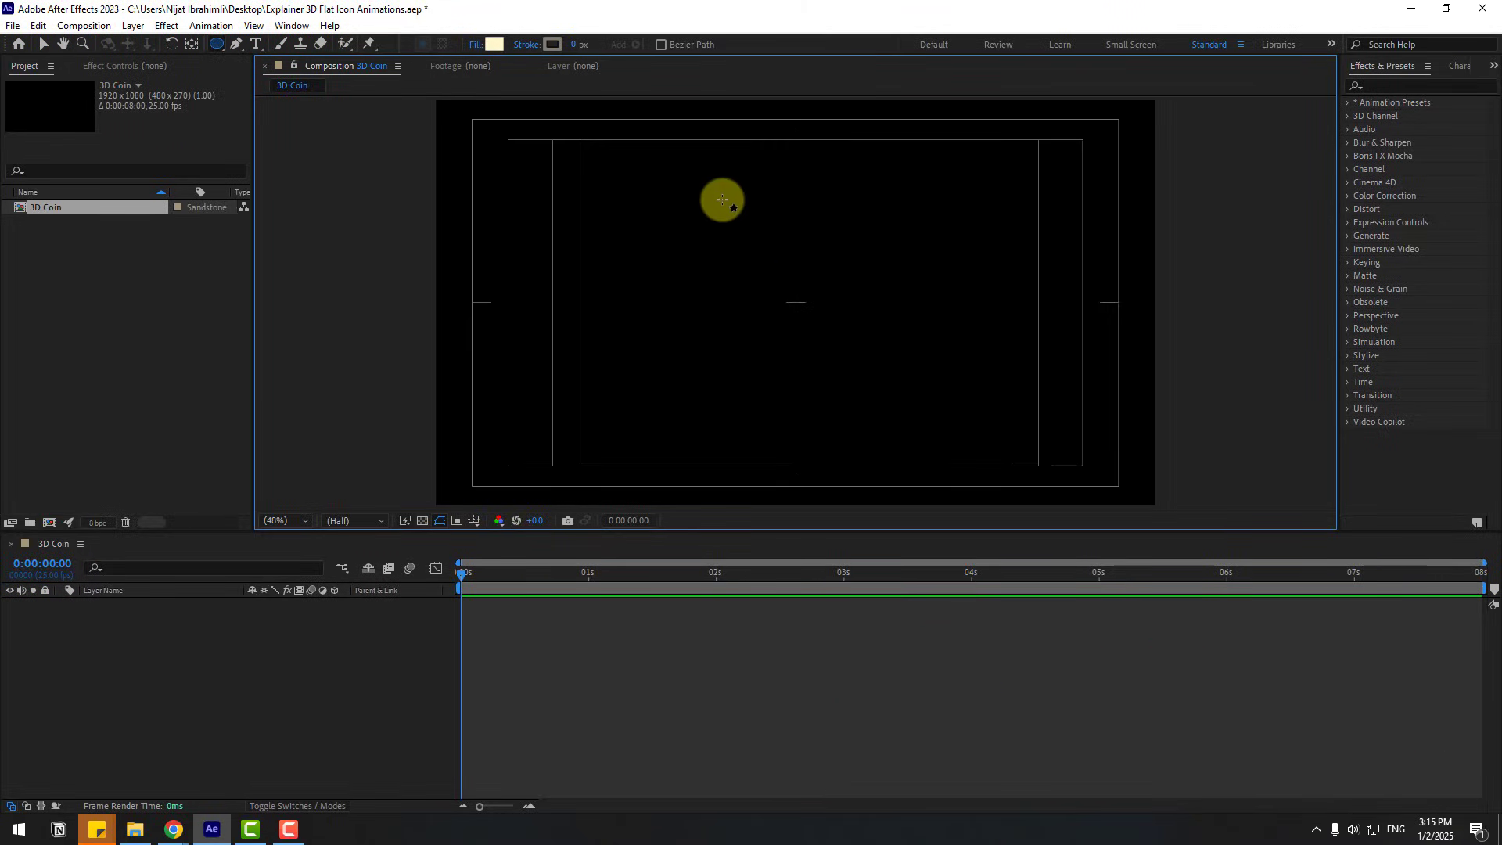
{"action": "mouse_move", "coordinate": [711, 175]}
{"action": "left_mouse_down"}
{"action": "mouse_move", "coordinate": [794, 259]}
{"action": "mouse_move", "coordinate": [969, 376]}
{"action": "mouse_move", "coordinate": [943, 350]}
{"action": "left_mouse_up"}
{"action": "left_click", "coordinate": [64, 49]}
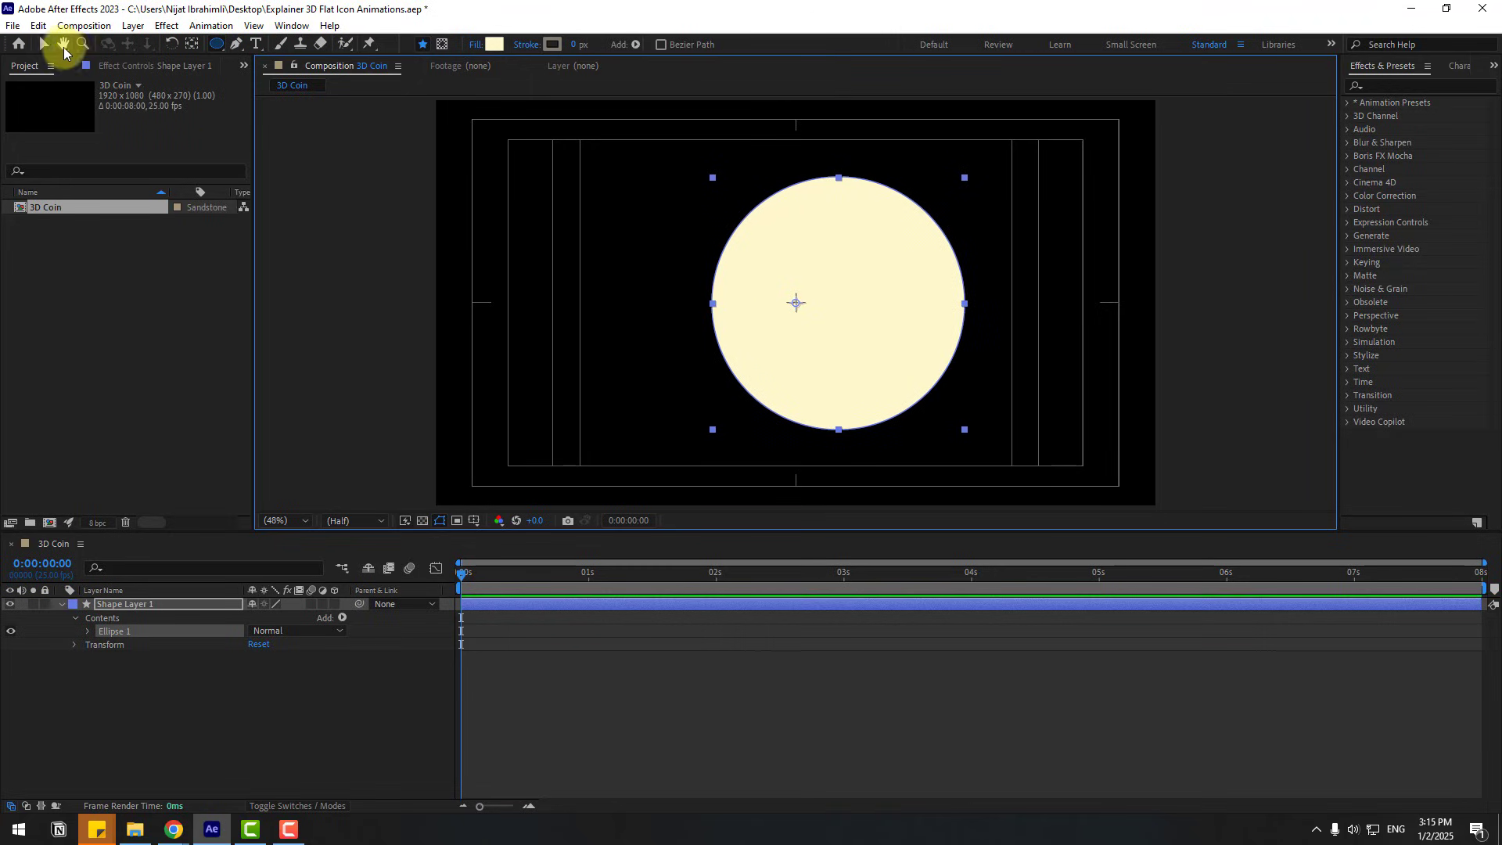
{"action": "left_click", "coordinate": [45, 44]}
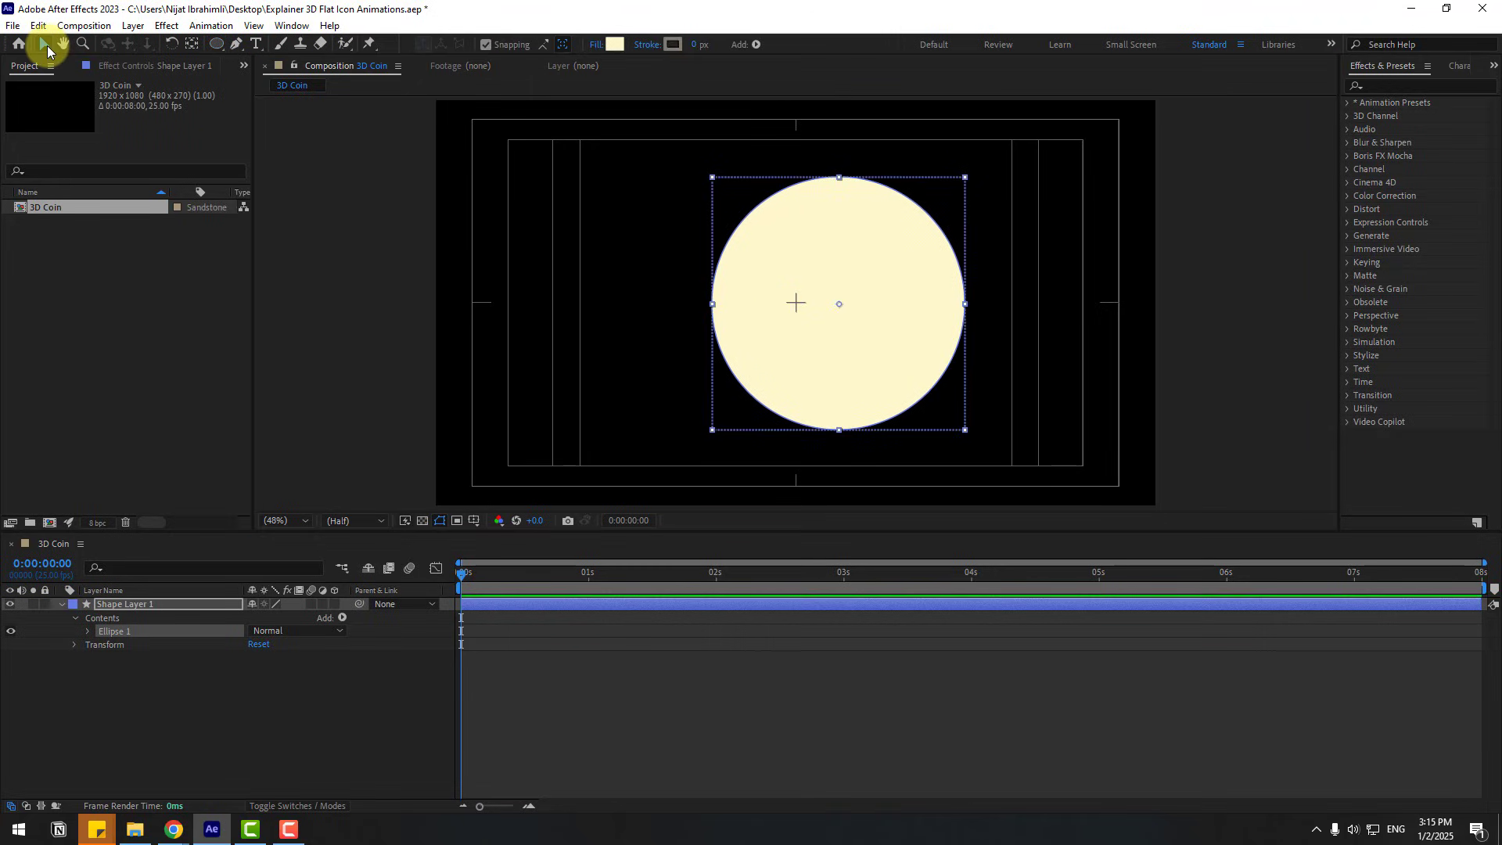
Step: Fill the circle with bright yellow F4D717 and select its shape layer
{"action": "left_click", "coordinate": [616, 43]}
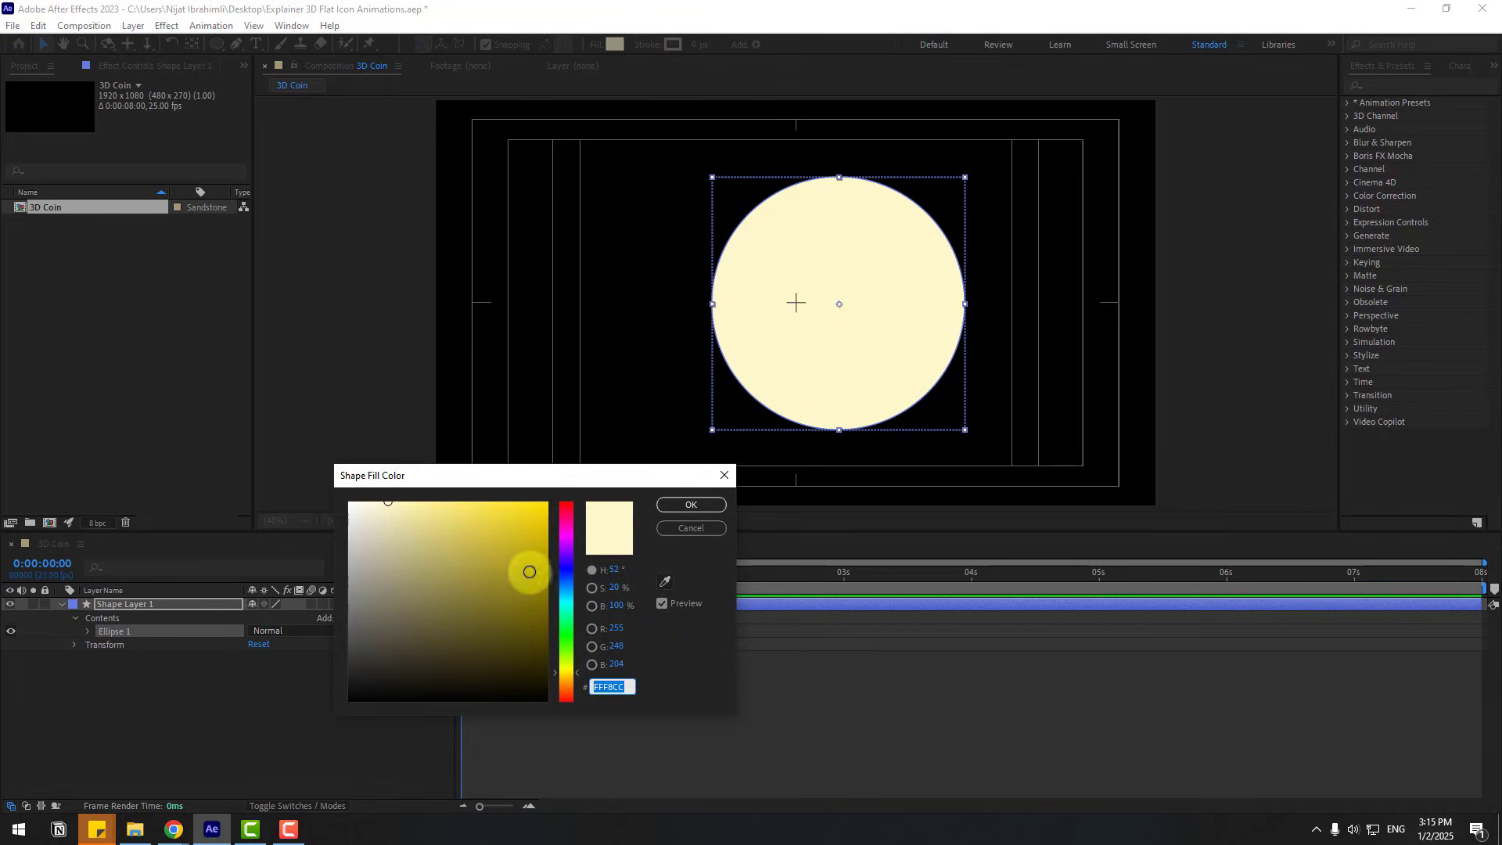
{"action": "left_click", "coordinate": [571, 678]}
{"action": "left_click", "coordinate": [514, 528]}
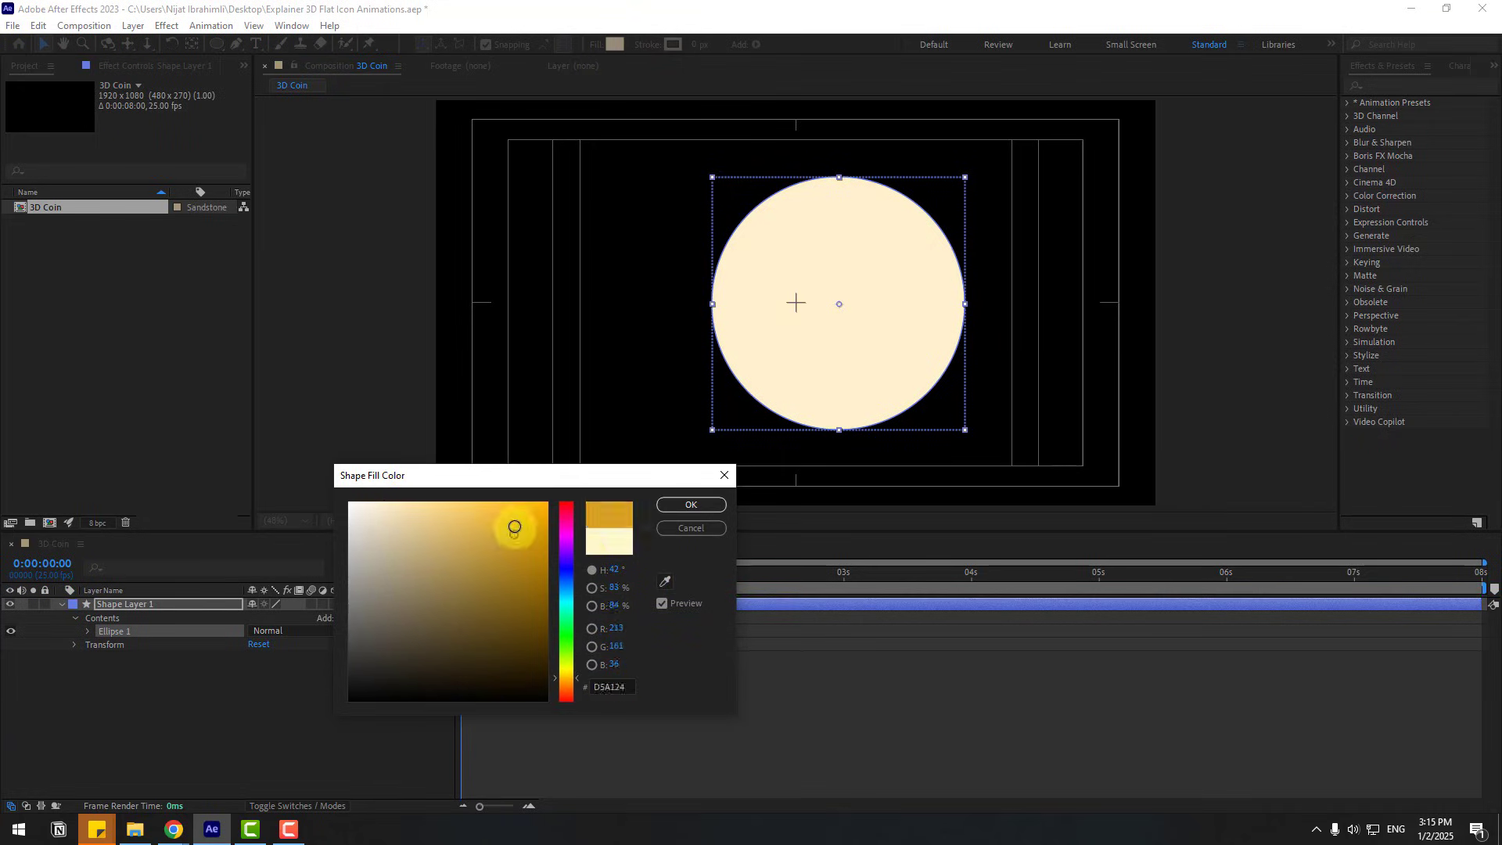
{"action": "left_click", "coordinate": [664, 581]}
{"action": "left_click", "coordinate": [867, 528]}
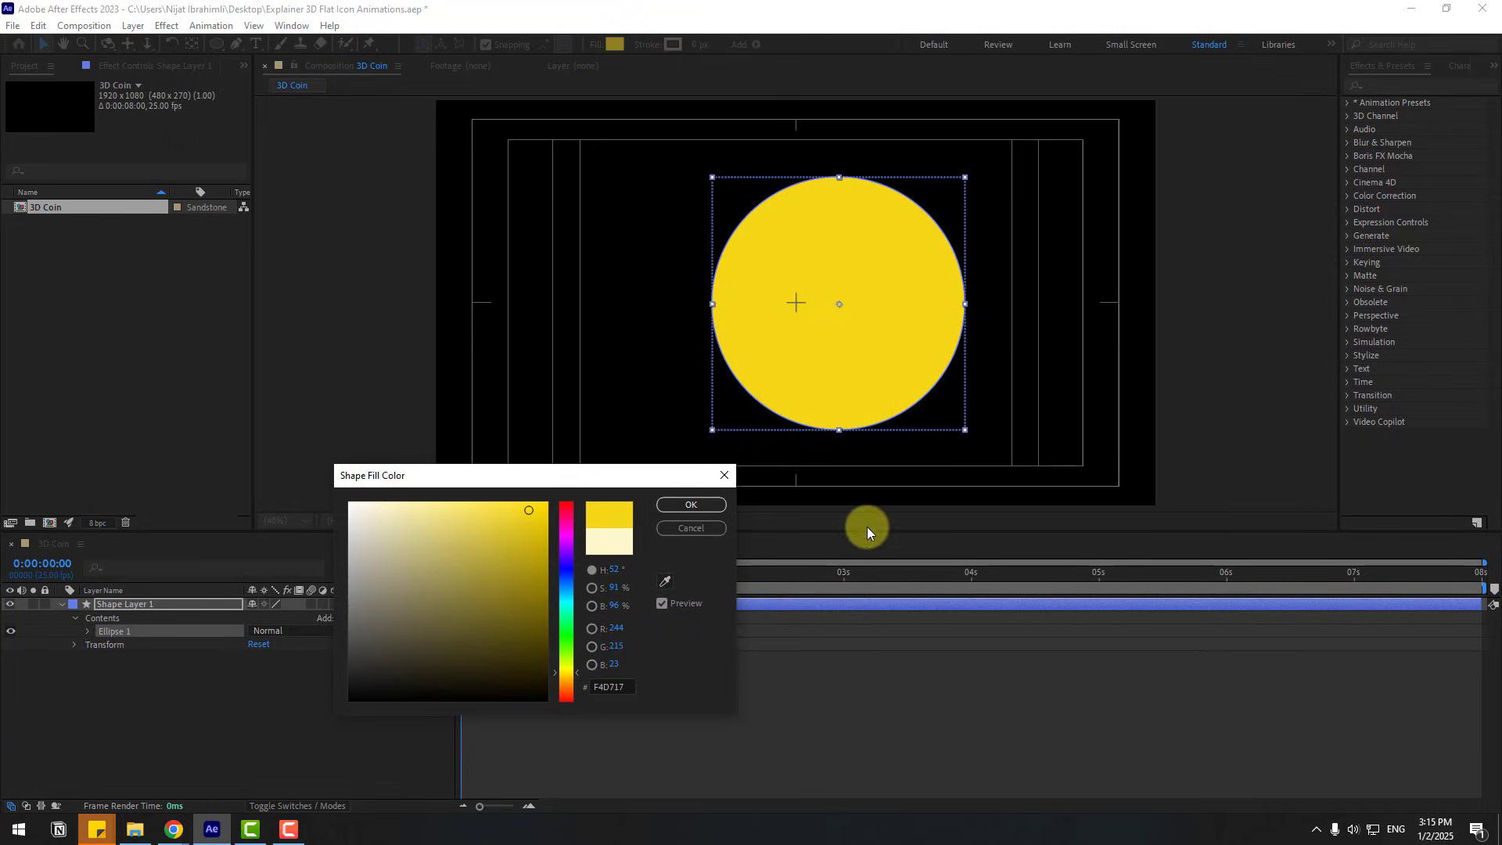
{"action": "left_click", "coordinate": [687, 510]}
{"action": "left_click", "coordinate": [120, 603]}
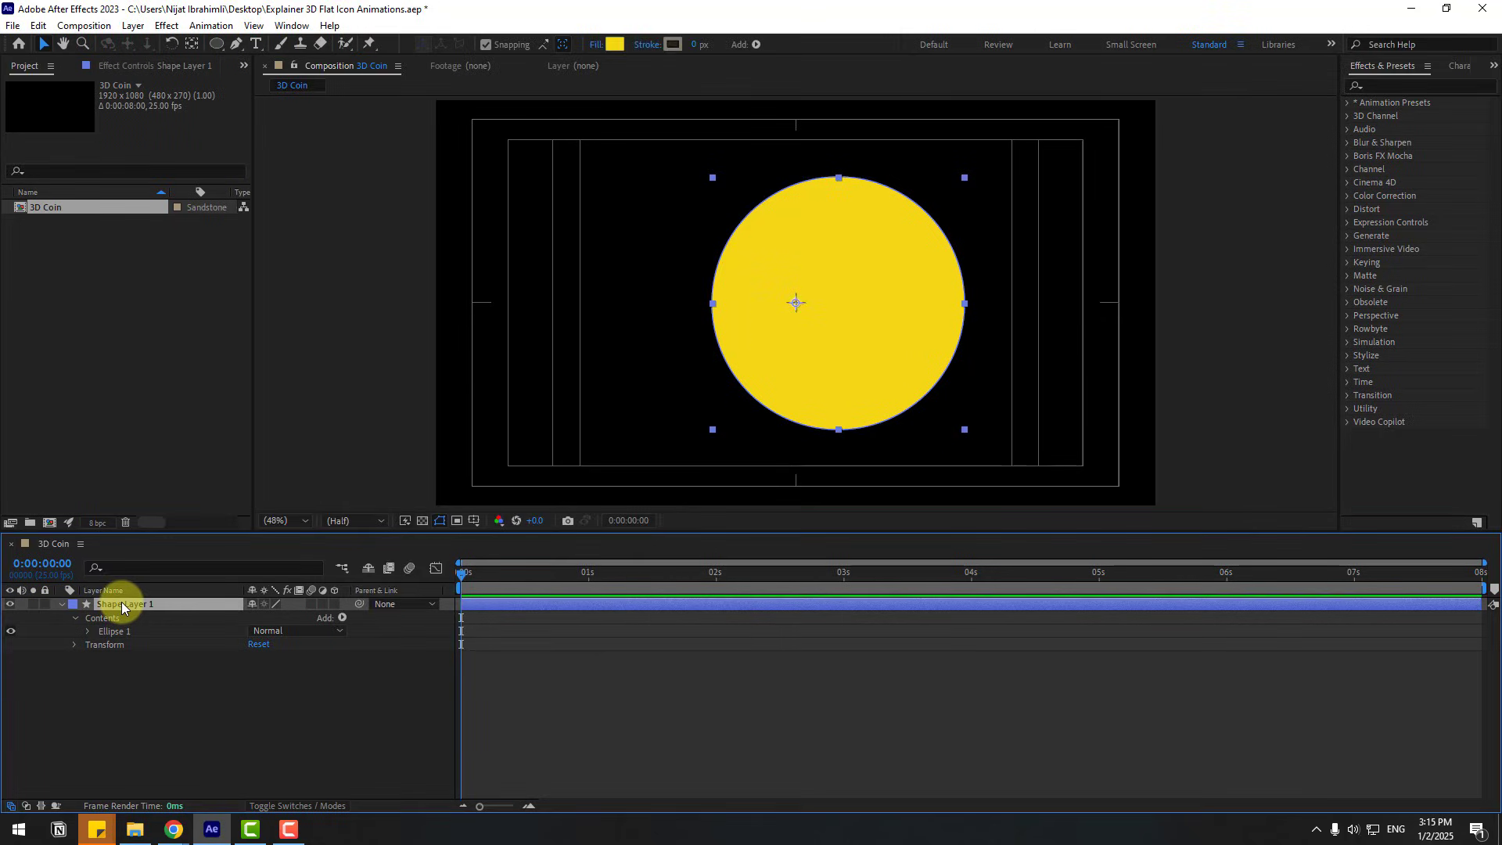
Step: Rename the circle layer main_coin and centre its anchor point on the circle
{"action": "key", "text": "Return"}
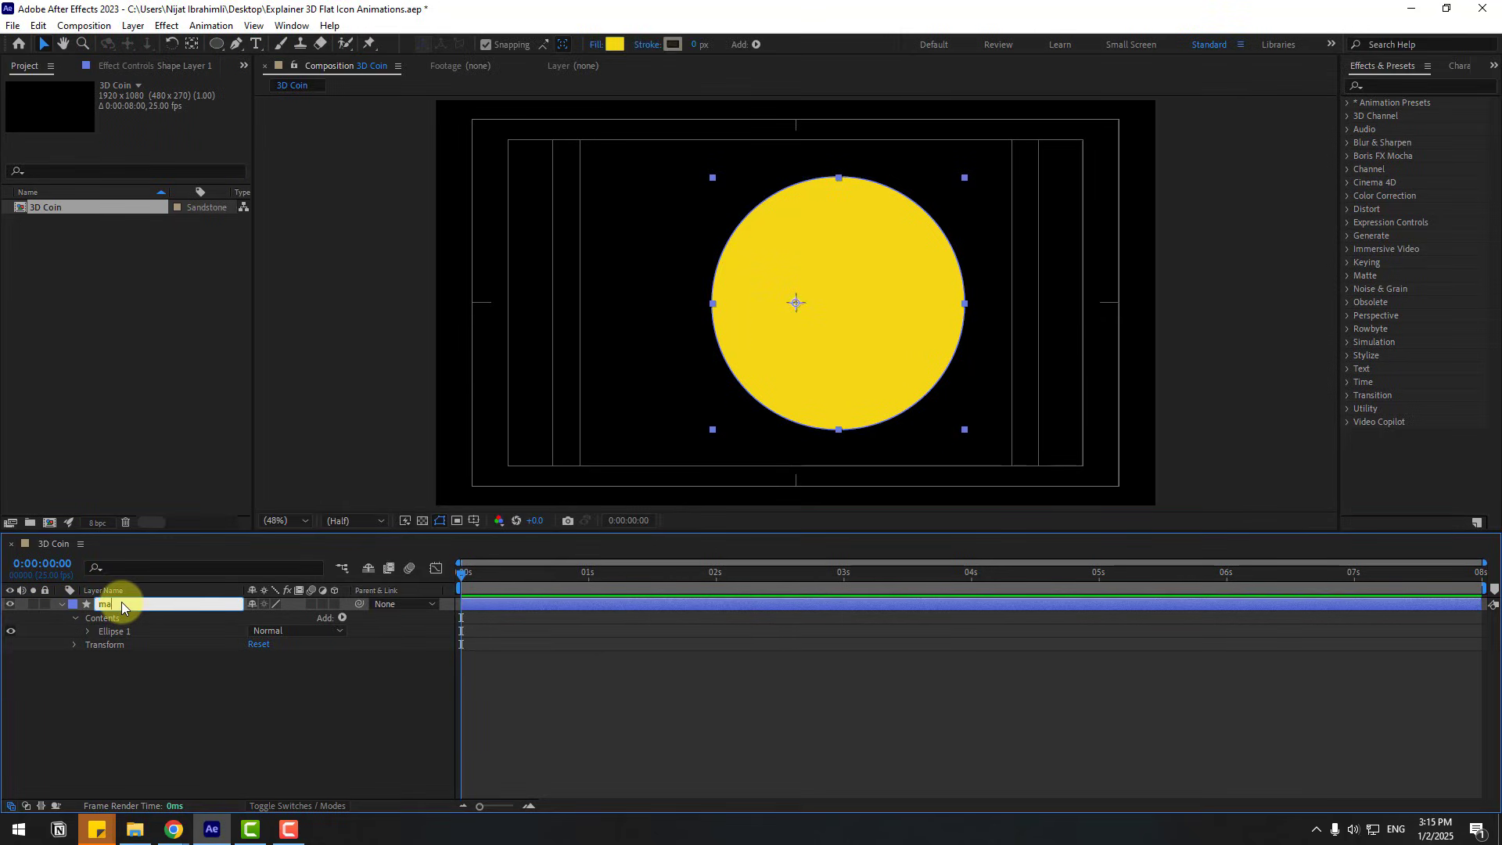
{"action": "type", "text": "main_coin"}
{"action": "key", "text": "Return"}
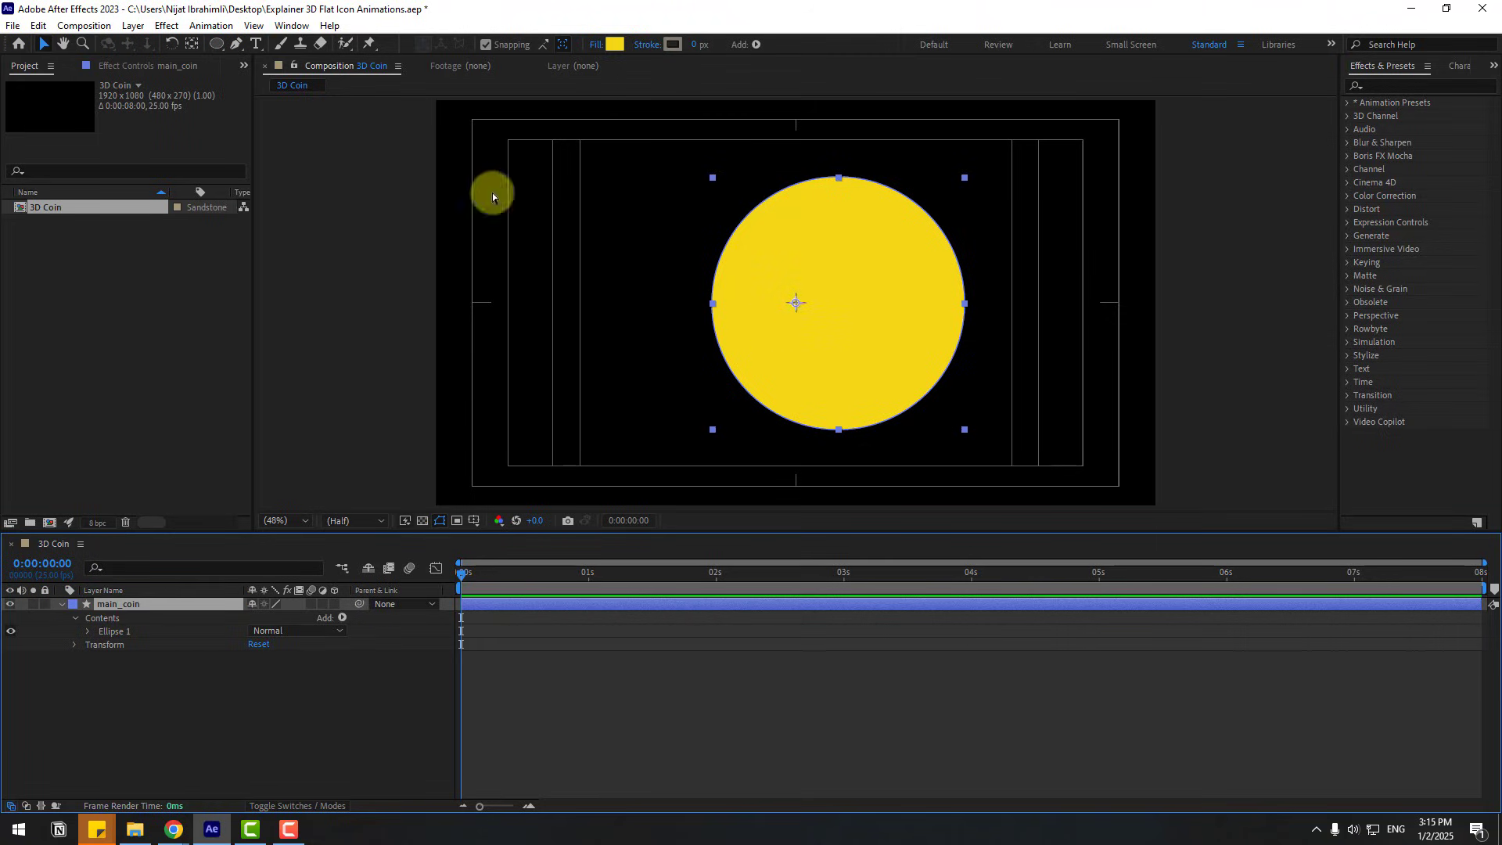
{"action": "double_click", "coordinate": [192, 44], "text": "ctrl"}
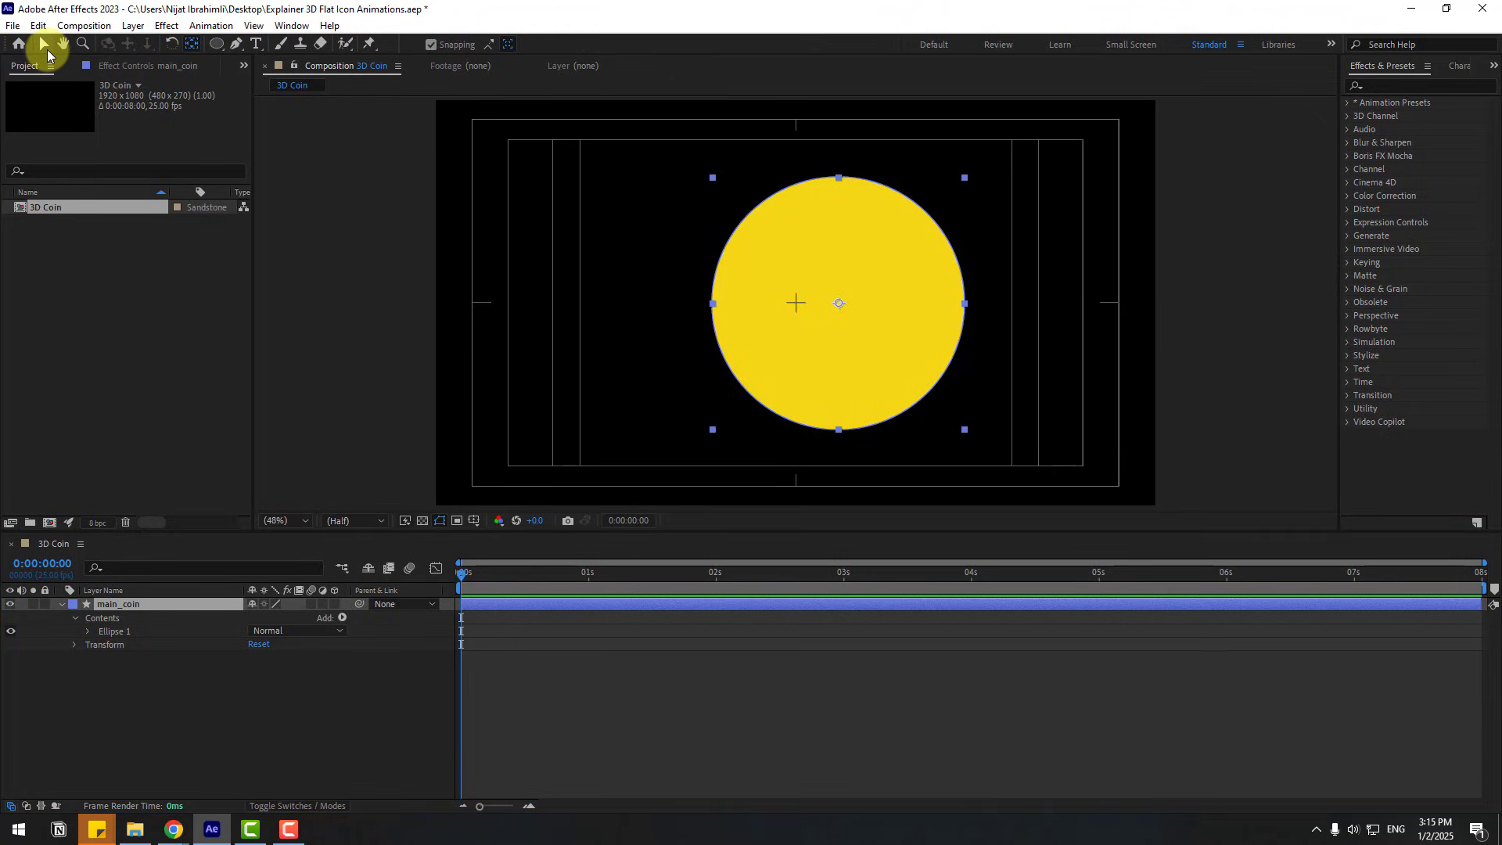
{"action": "left_click", "coordinate": [44, 46]}
{"action": "left_click", "coordinate": [79, 618]}
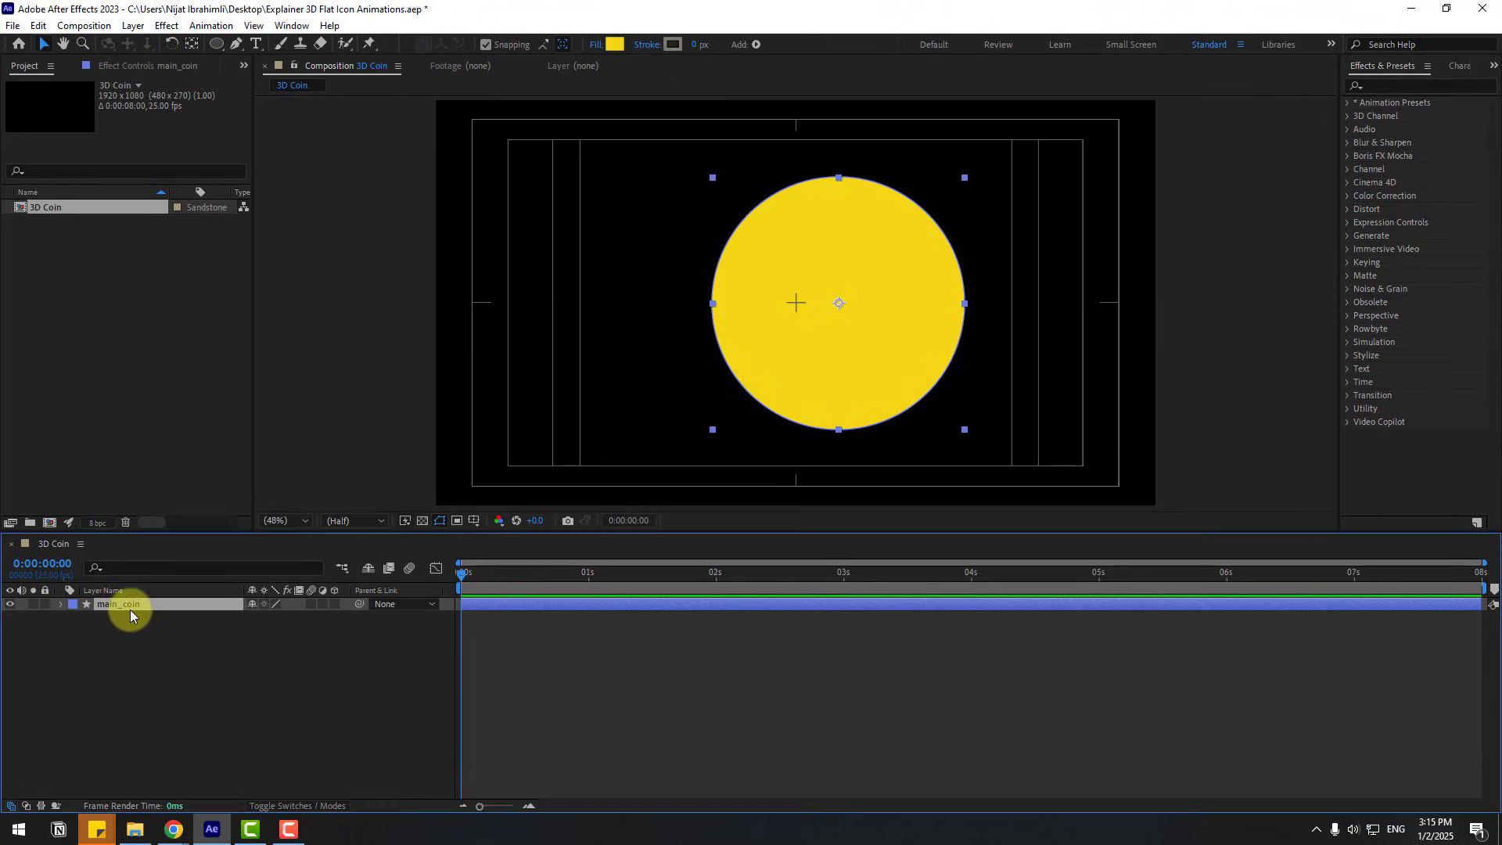
Step: Align main_coin horizontally and vertically to the composition centre using the Align panel
{"action": "left_click", "coordinate": [292, 25]}
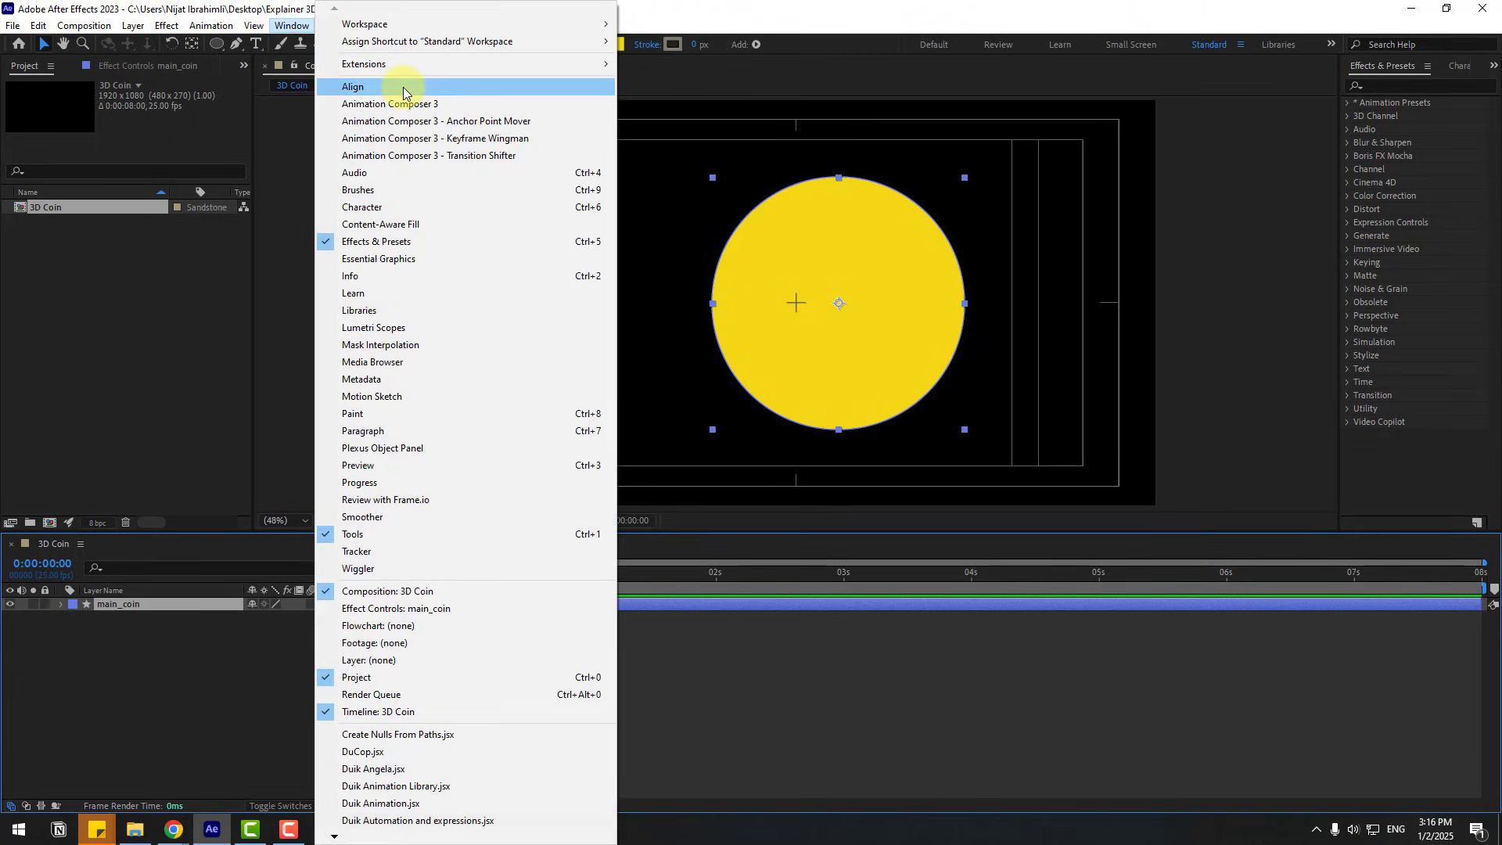
{"action": "left_click", "coordinate": [402, 87]}
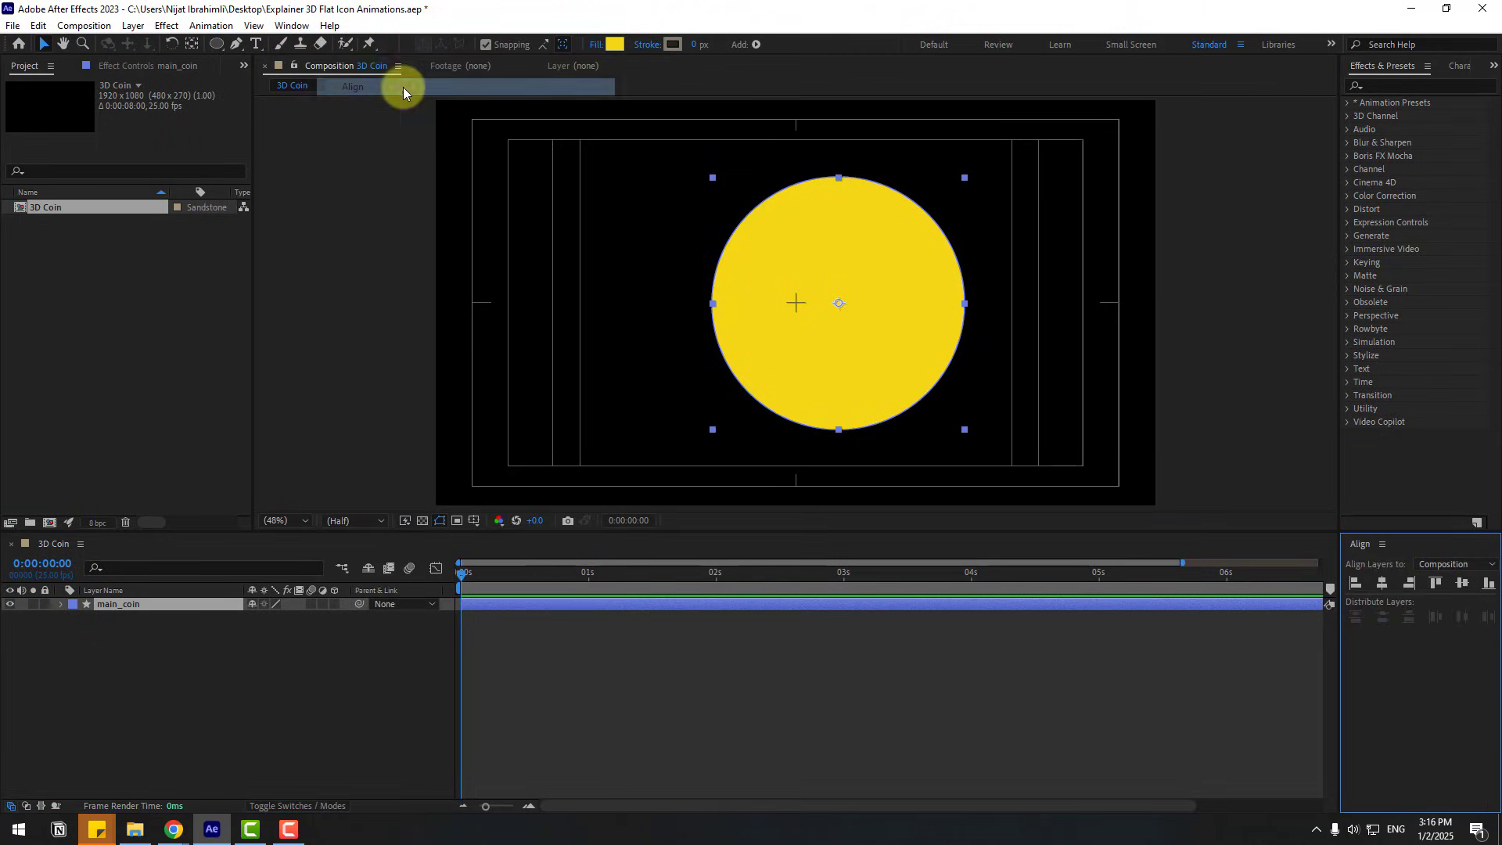
{"action": "left_click", "coordinate": [1383, 583]}
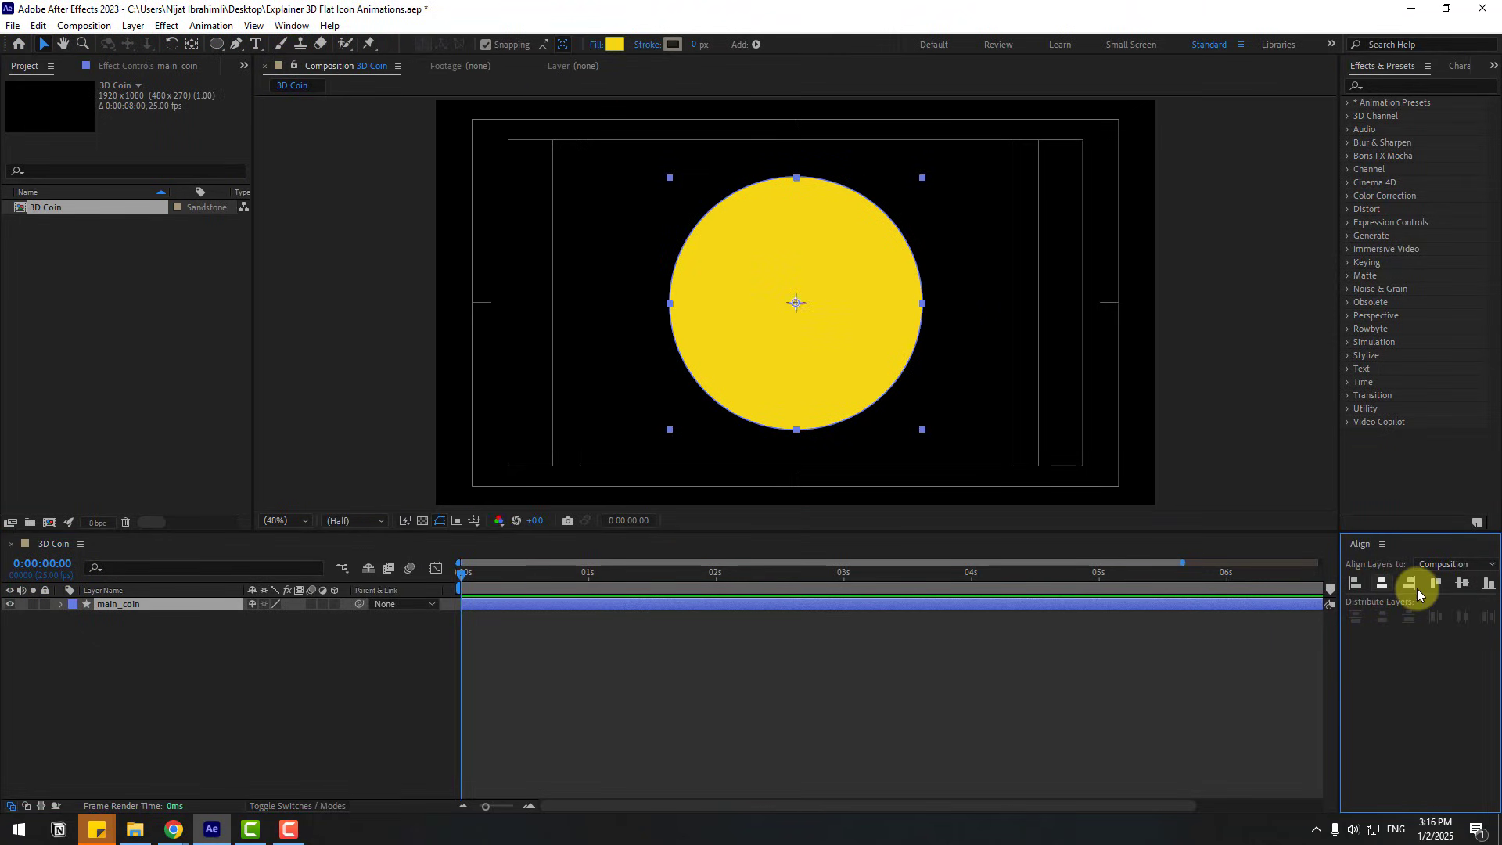
{"action": "left_click", "coordinate": [1463, 583]}
{"action": "left_click", "coordinate": [127, 626]}
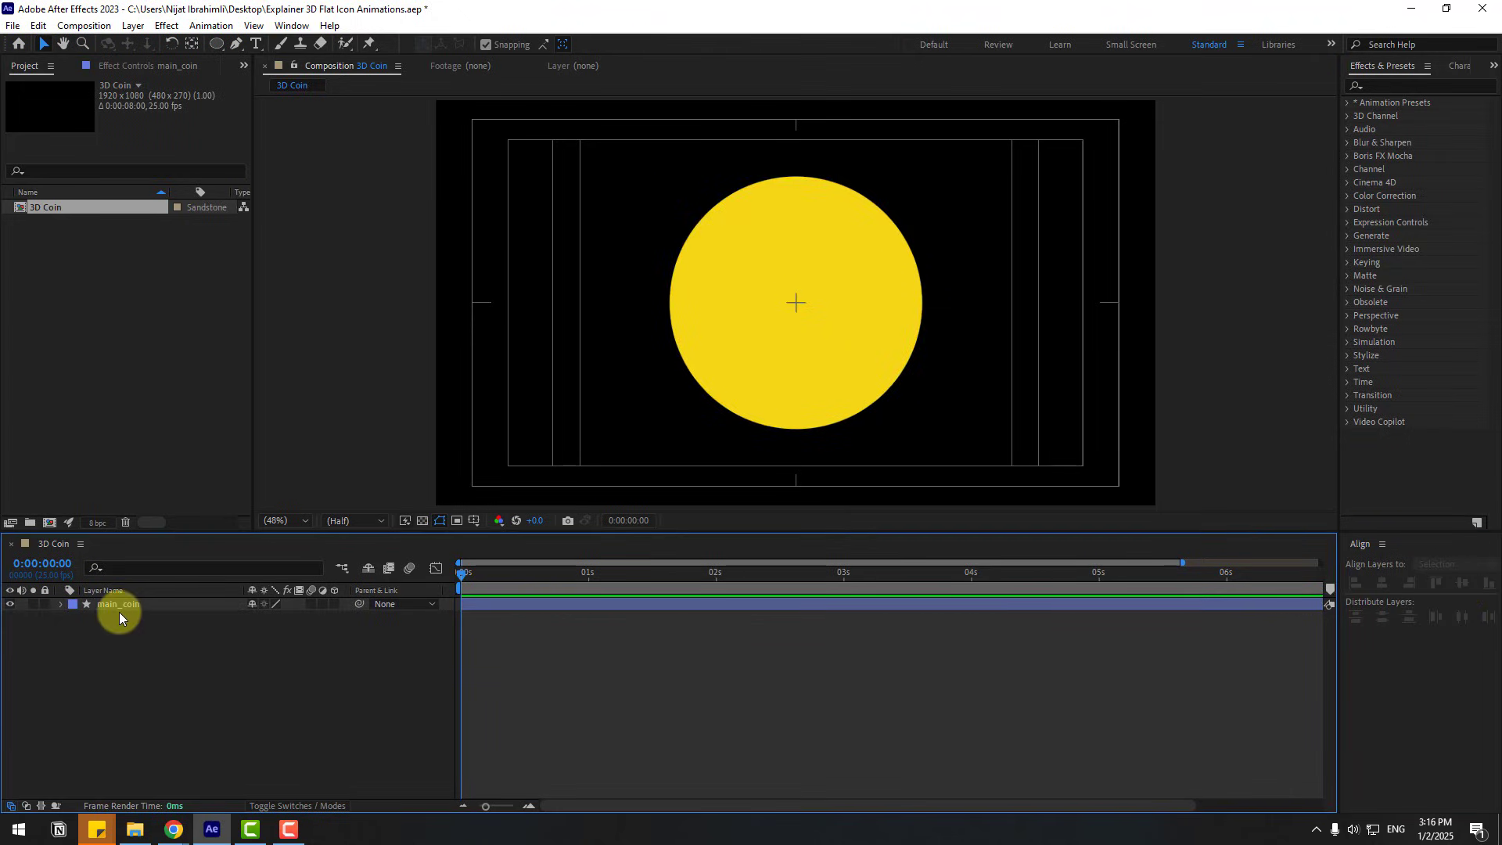
{"action": "left_click", "coordinate": [123, 603]}
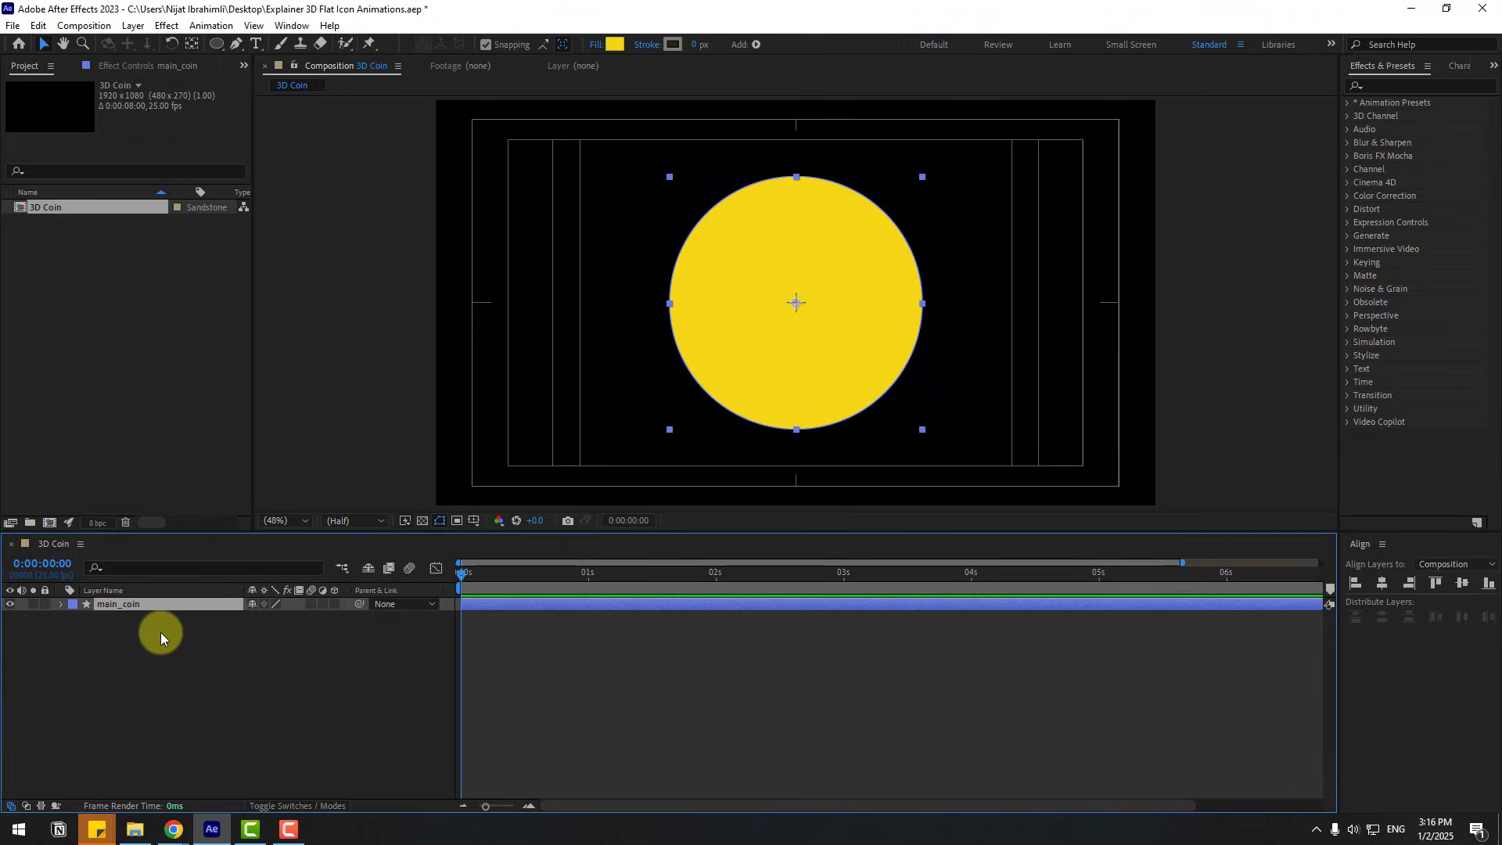
Step: Duplicate main_coin and rename the copy front
{"action": "key", "text": "ctrl+d"}
{"action": "key", "text": "Return"}
{"action": "type", "text": "f"}
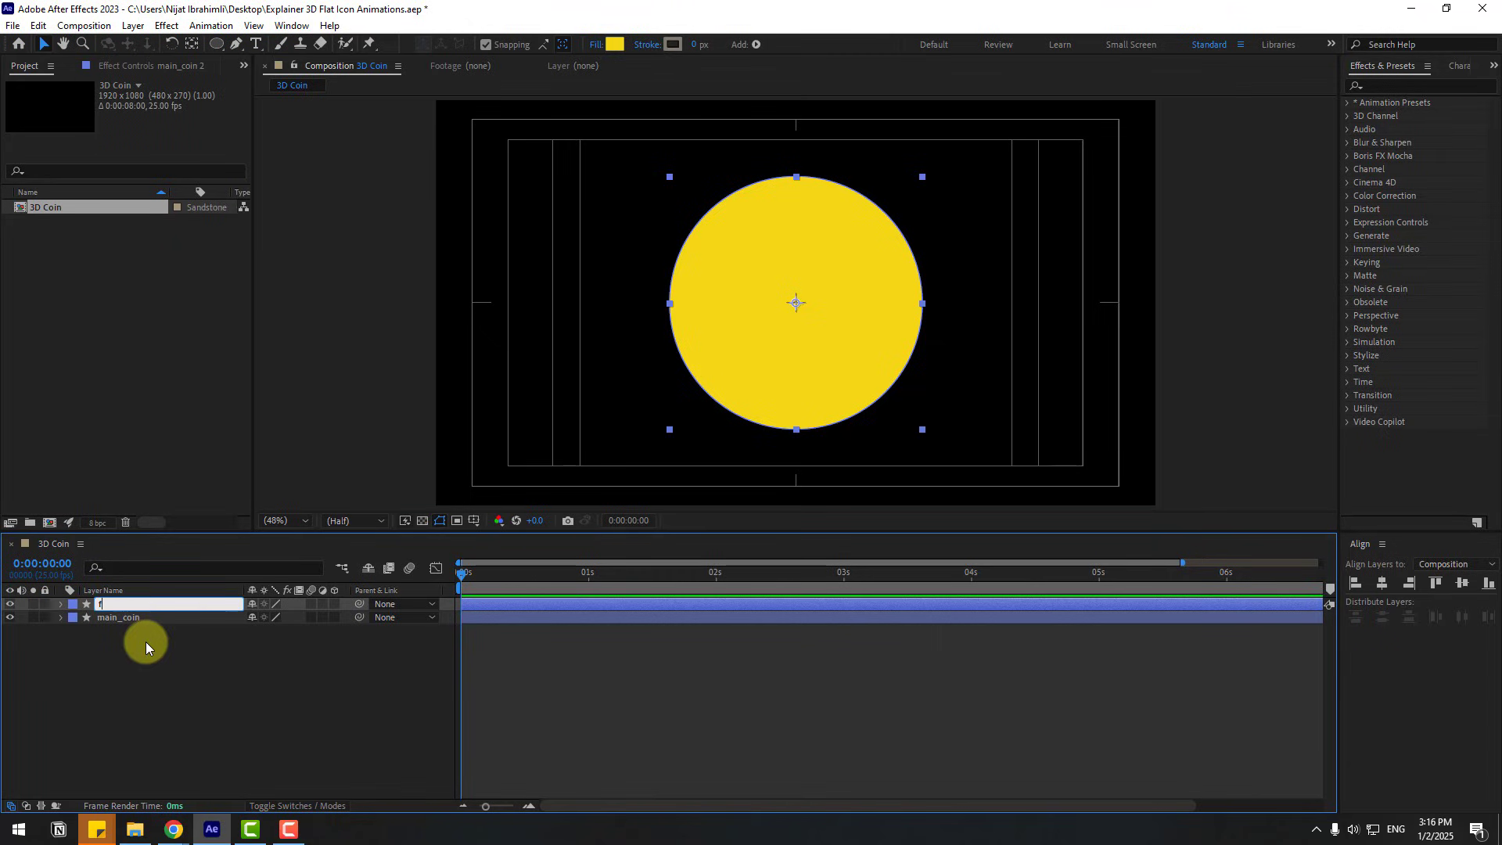
{"action": "type", "text": "ront"}
{"action": "key", "text": "Return"}
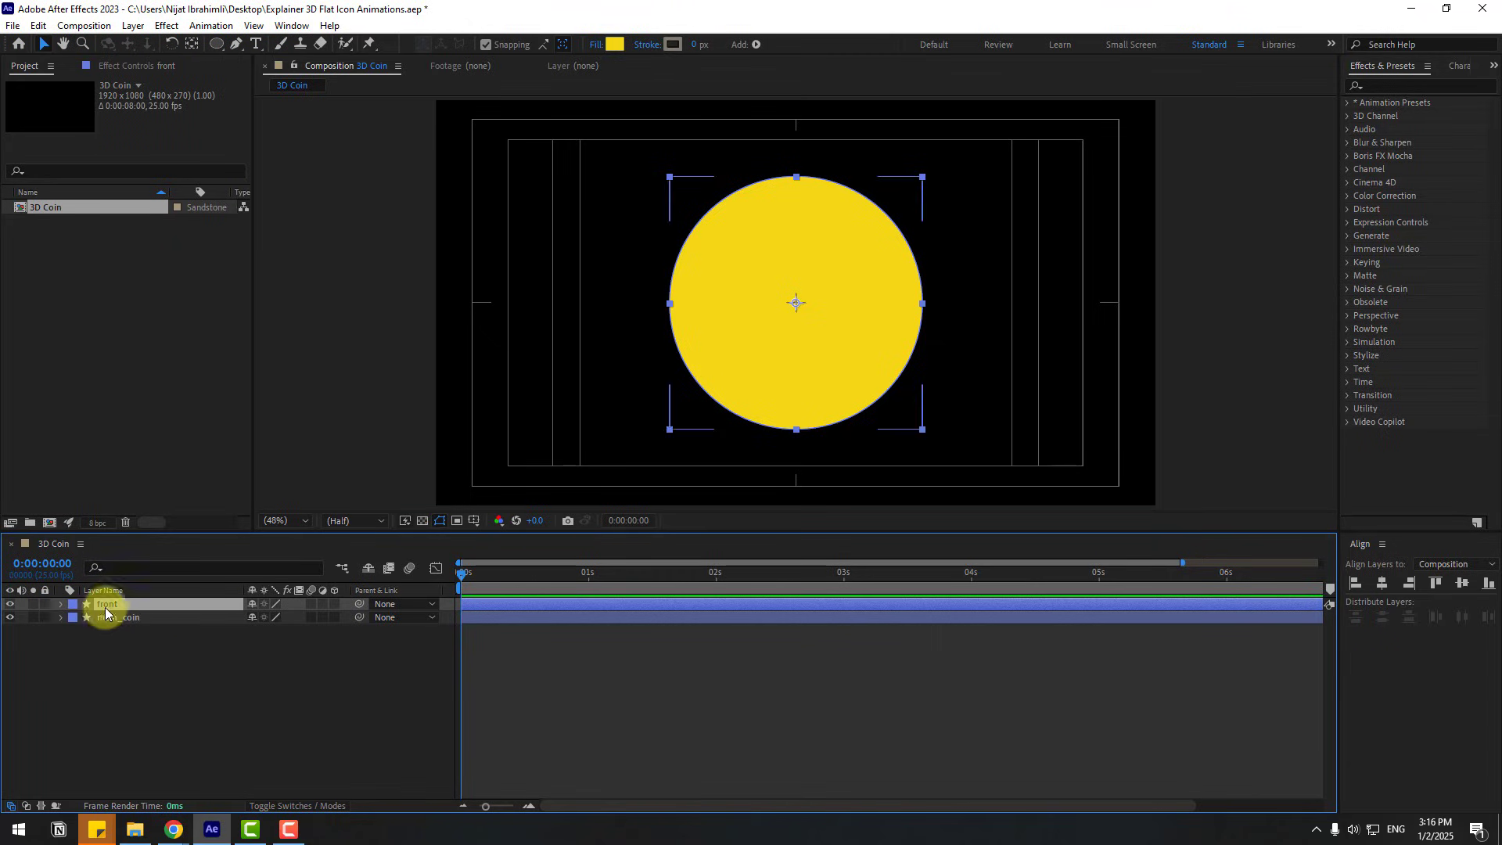
Step: Duplicate the layer again and rename the new copy back
{"action": "key", "text": "ctrl+d"}
{"action": "key", "text": "Return"}
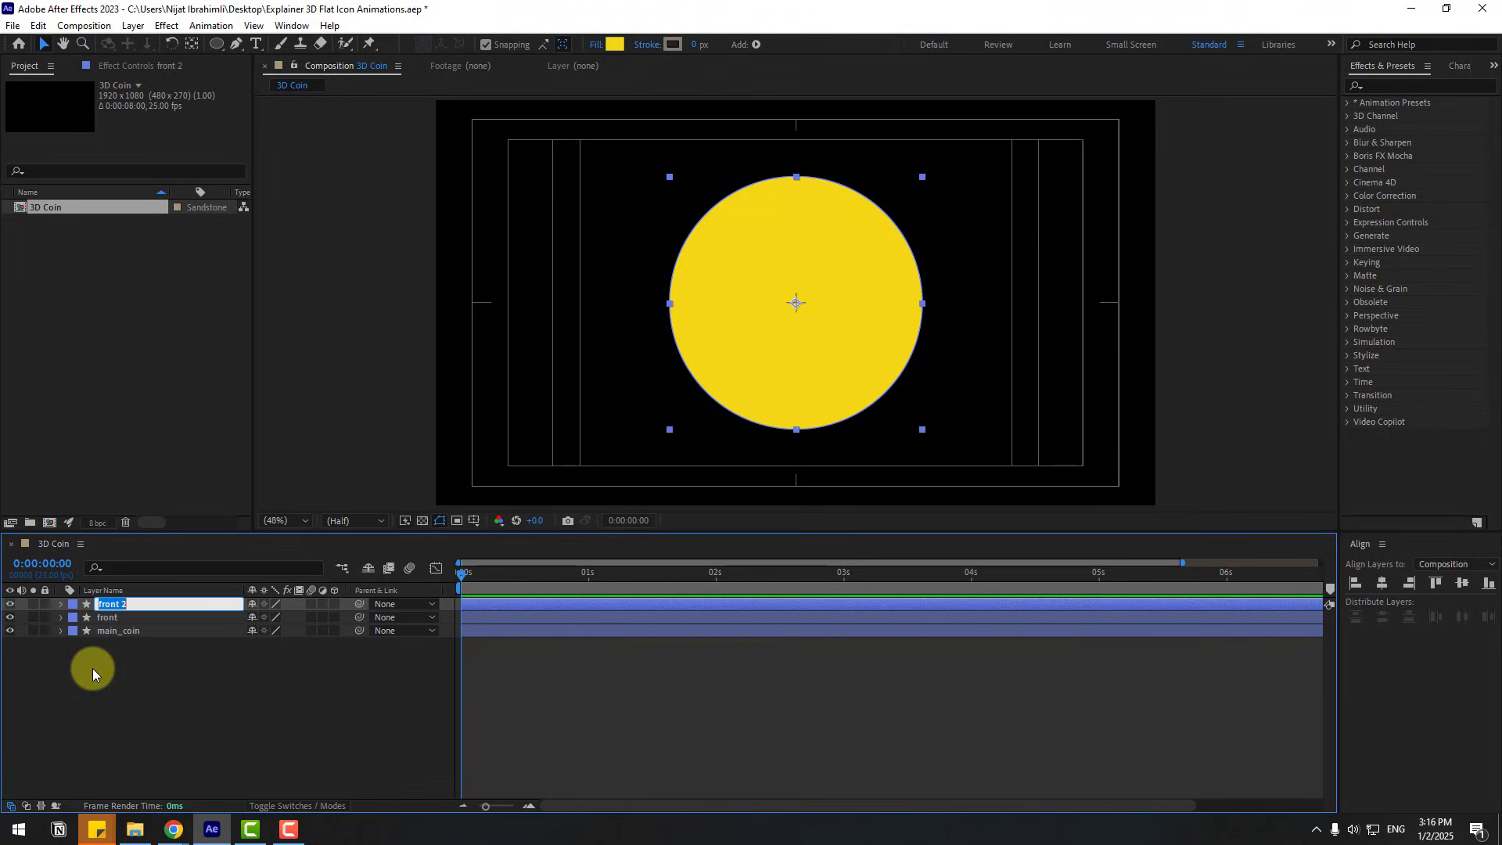
{"action": "type", "text": "back"}
{"action": "left_click", "coordinate": [92, 668]}
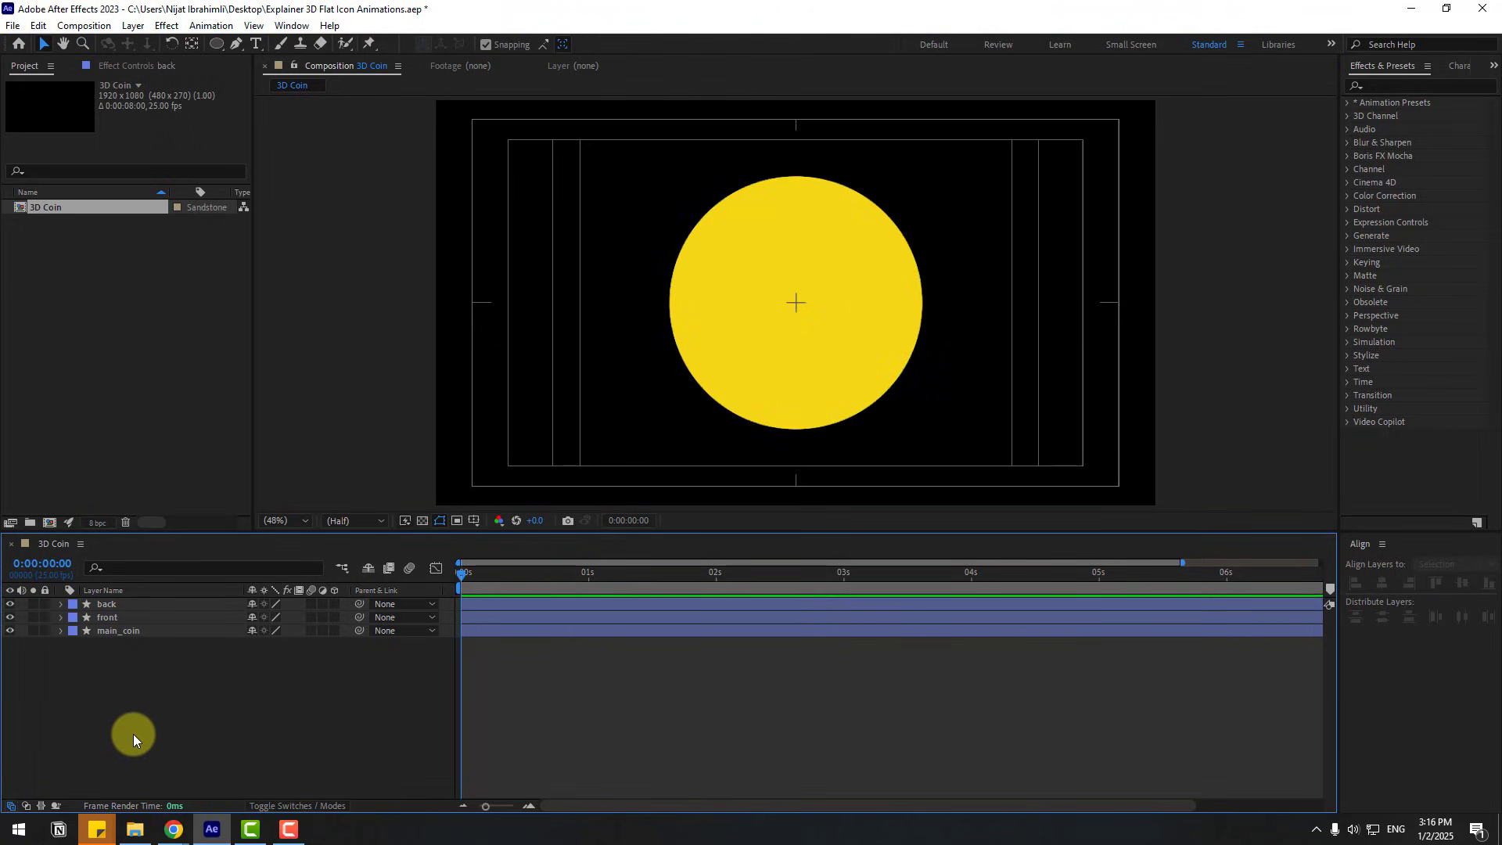
{"action": "right_click", "coordinate": [125, 706]}
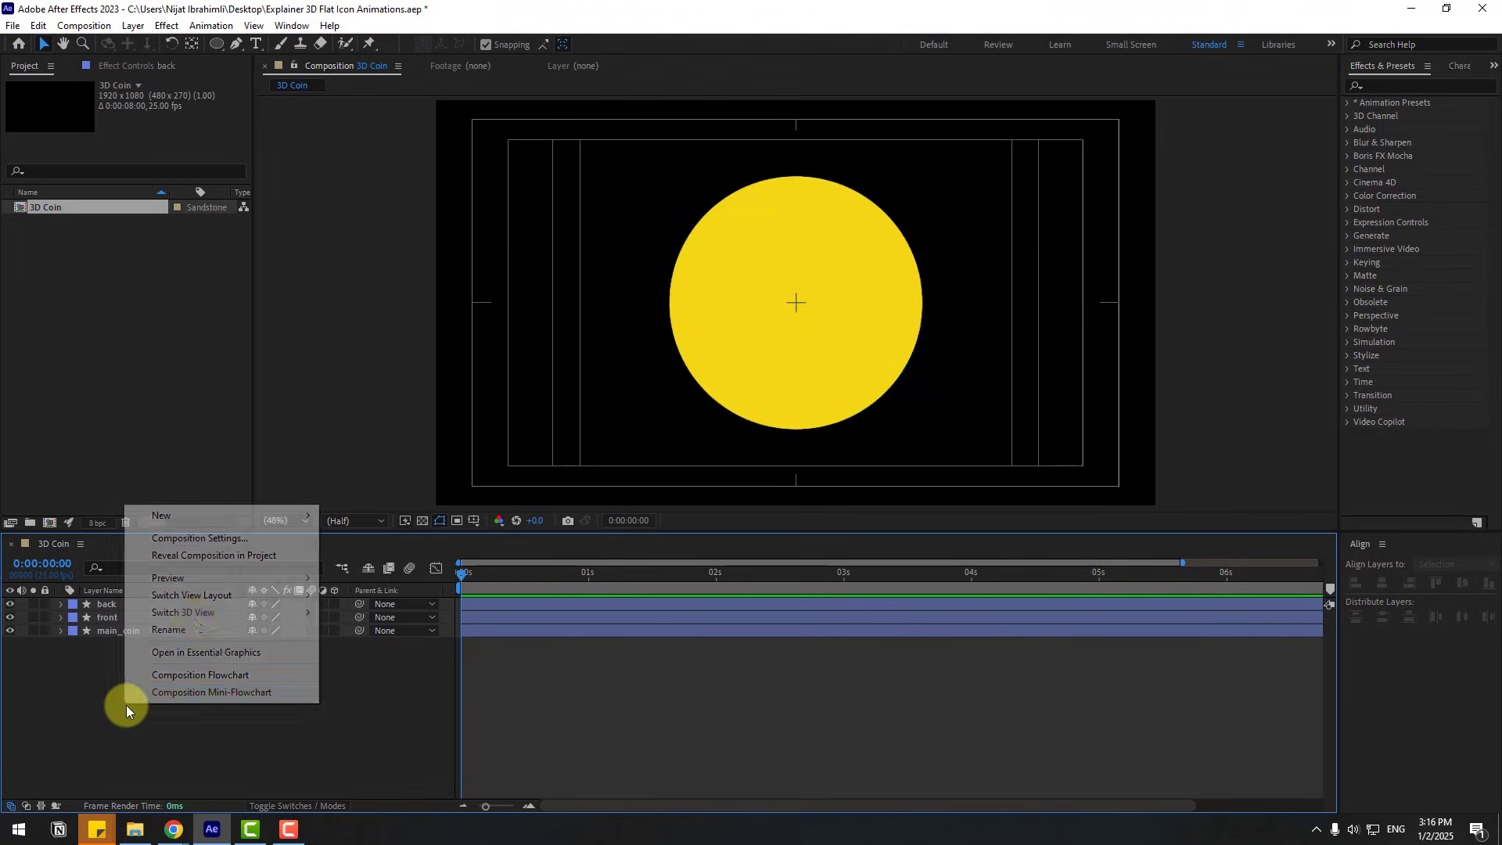
Step: Keep Cinema 4D as the composition's 3D renderer in Composition Settings
{"action": "left_click", "coordinate": [218, 540]}
{"action": "left_click", "coordinate": [688, 265]}
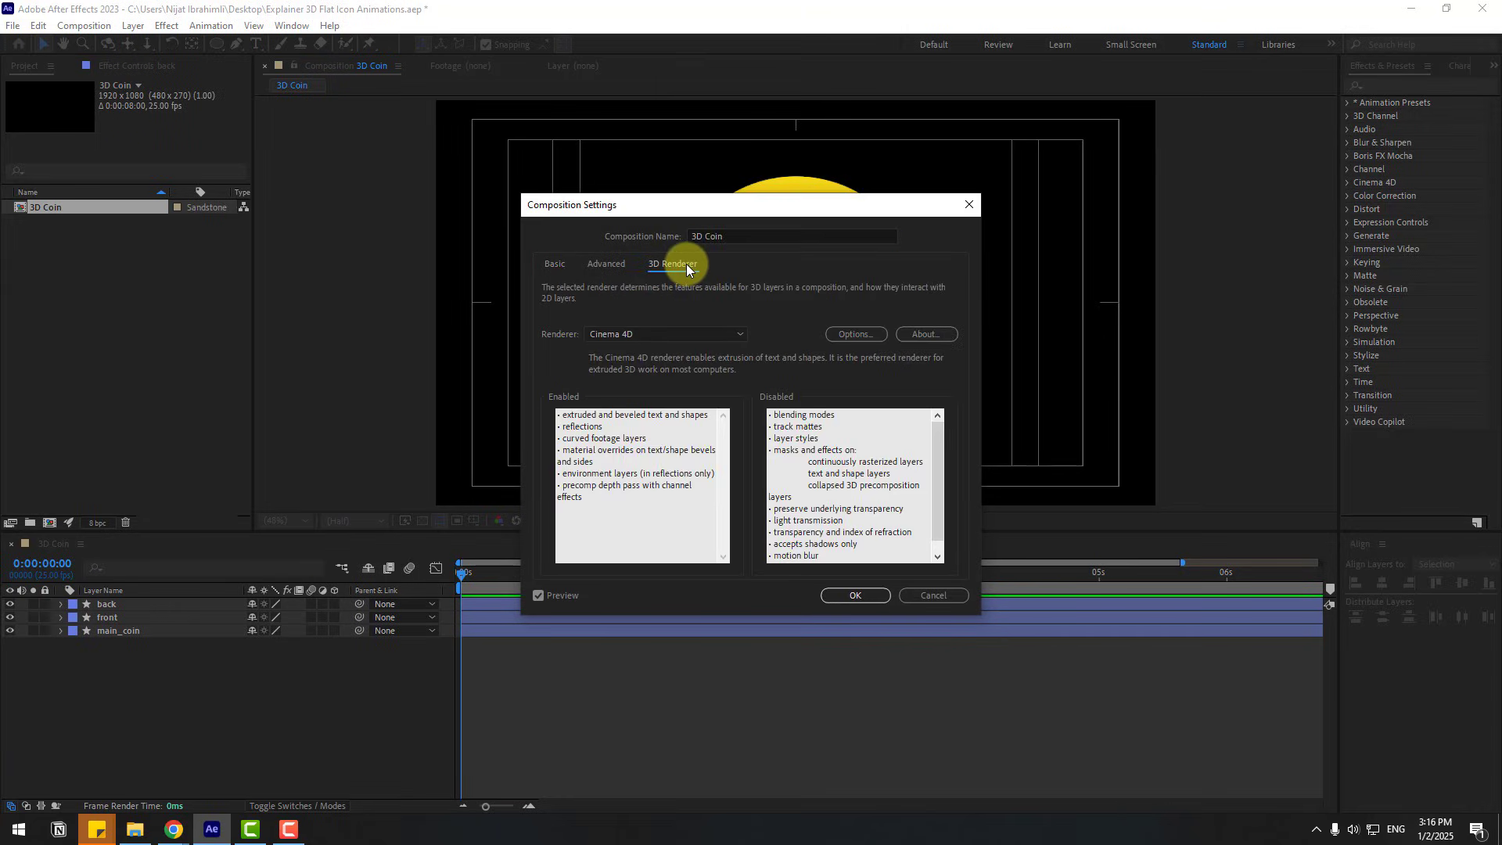
{"action": "left_click", "coordinate": [636, 335]}
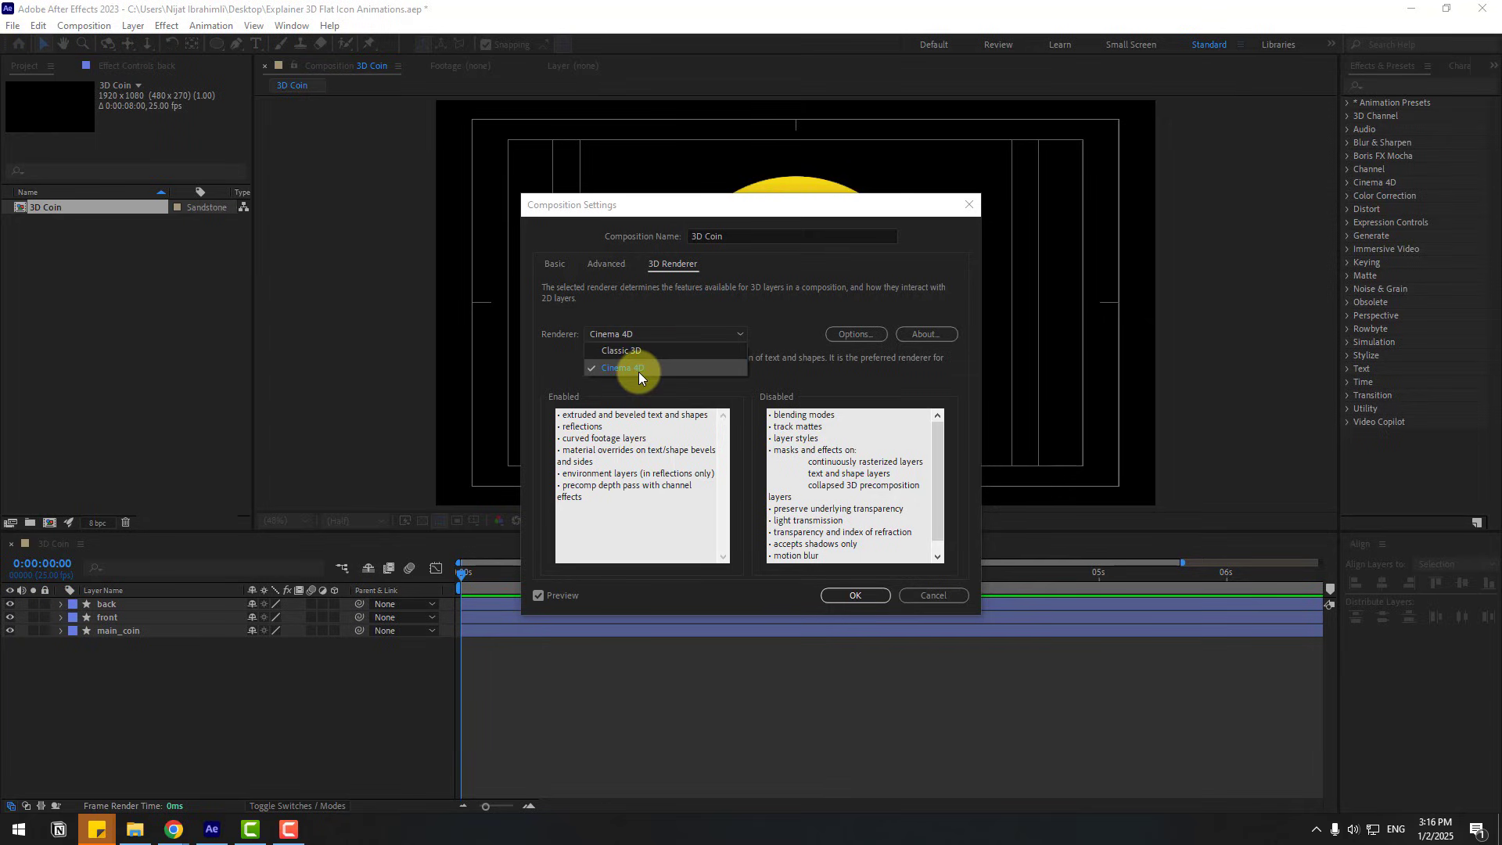
{"action": "left_click", "coordinate": [605, 368]}
{"action": "left_click", "coordinate": [849, 595]}
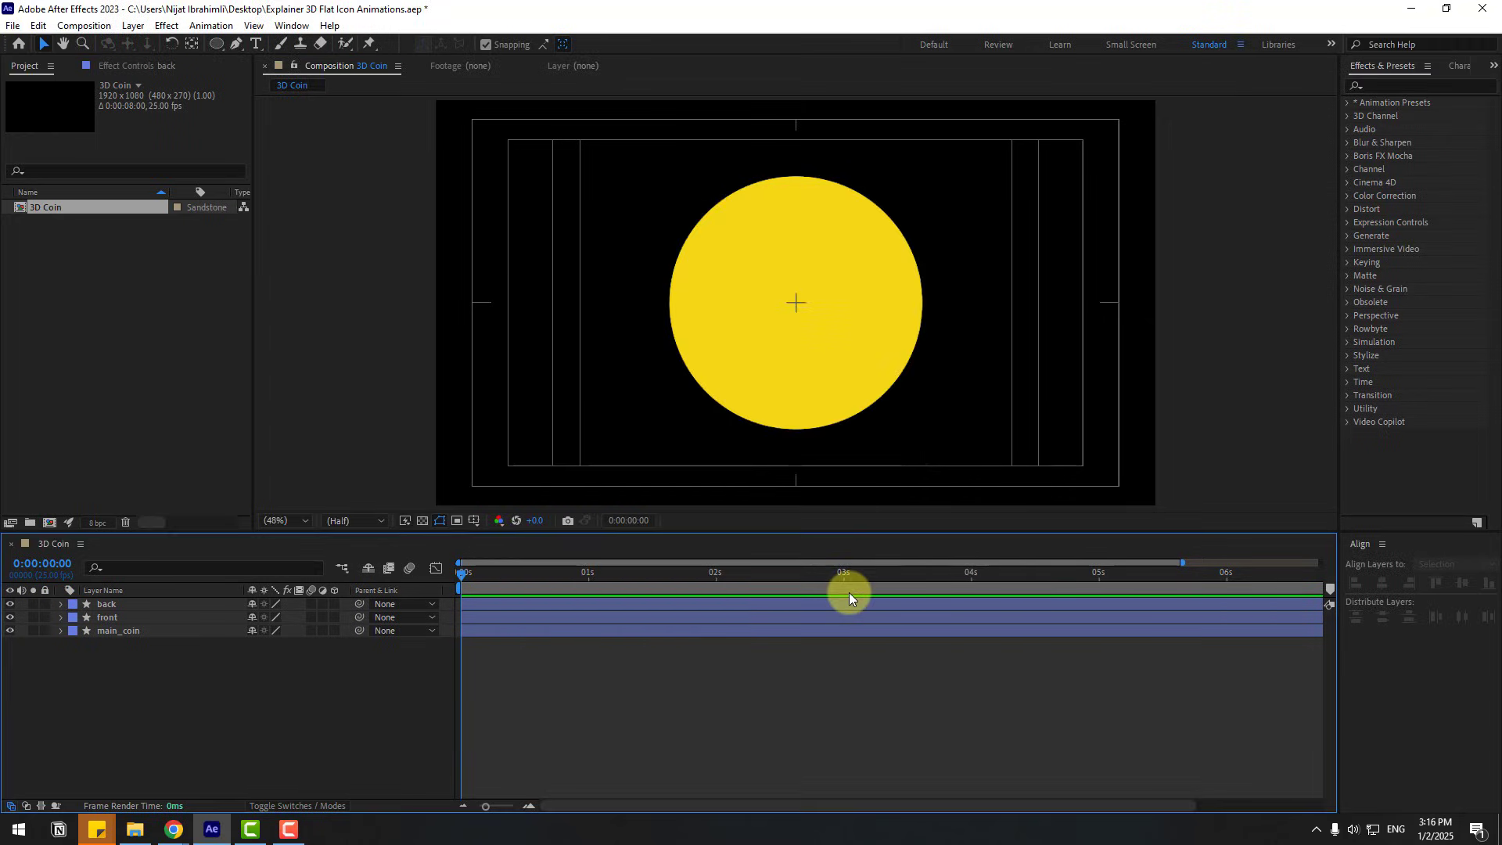
Step: Enable the 3D Layer switch for back, front and main_coin
{"action": "left_click_drag", "start_coordinate": [133, 665], "coordinate": [102, 579]}
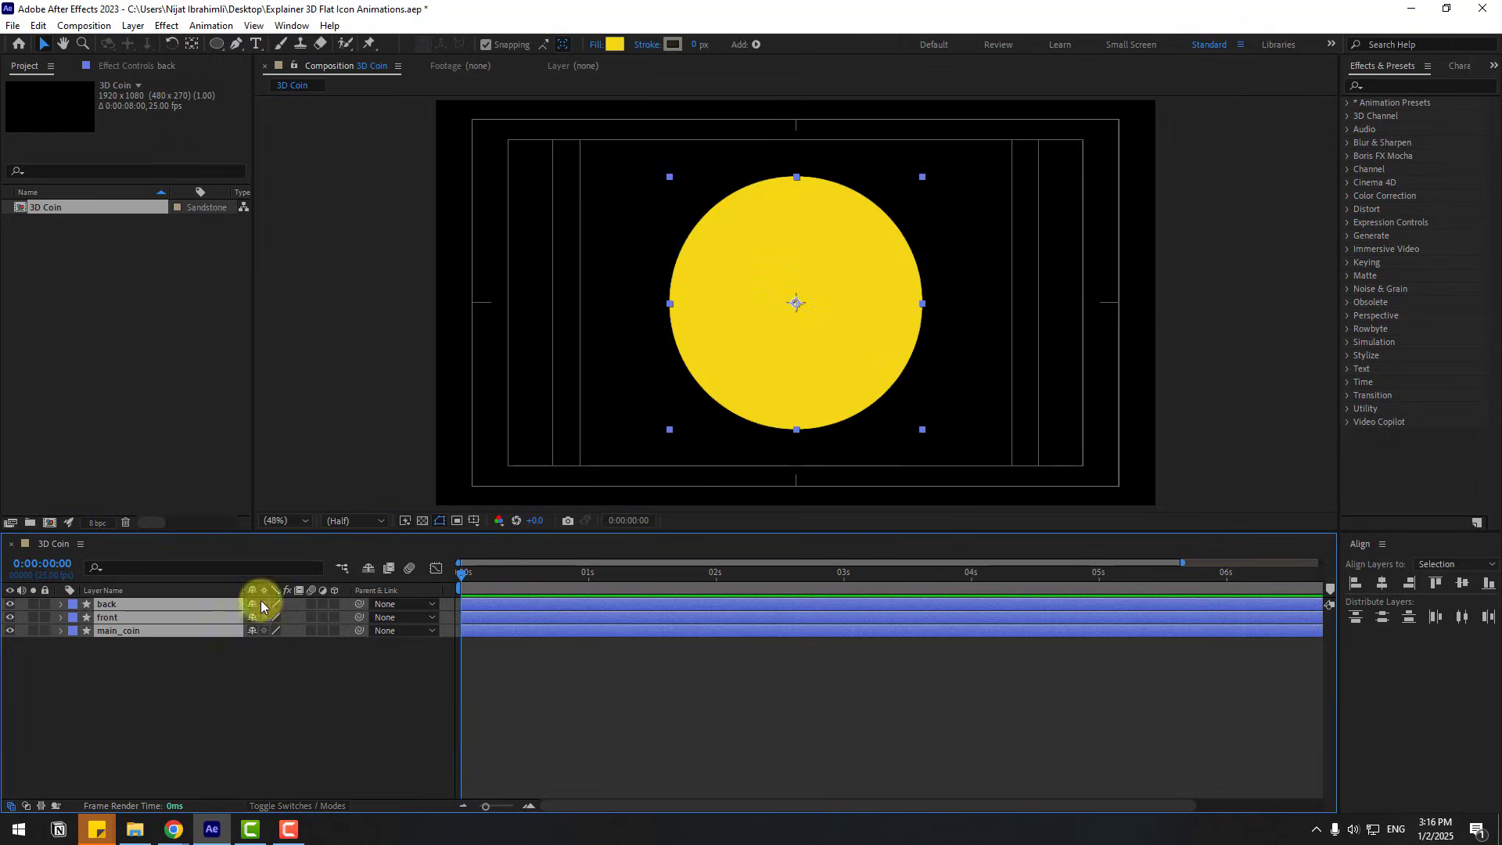
{"action": "left_click", "coordinate": [334, 604]}
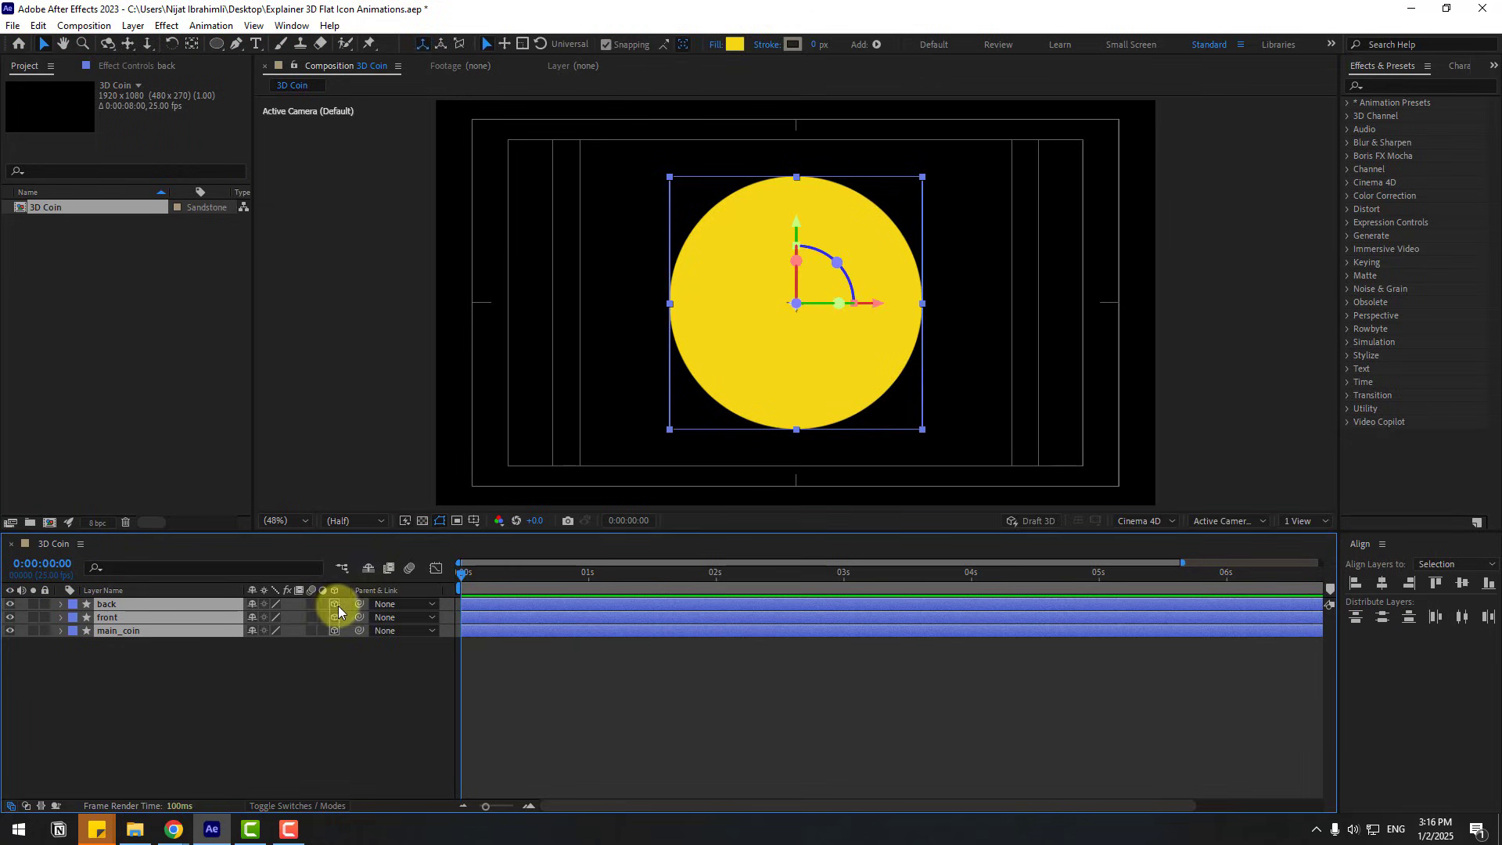
{"action": "left_click", "coordinate": [274, 806]}
{"action": "left_click", "coordinate": [274, 805]}
Step: Hide the back and front layers, then select main_coin
{"action": "left_click", "coordinate": [313, 702]}
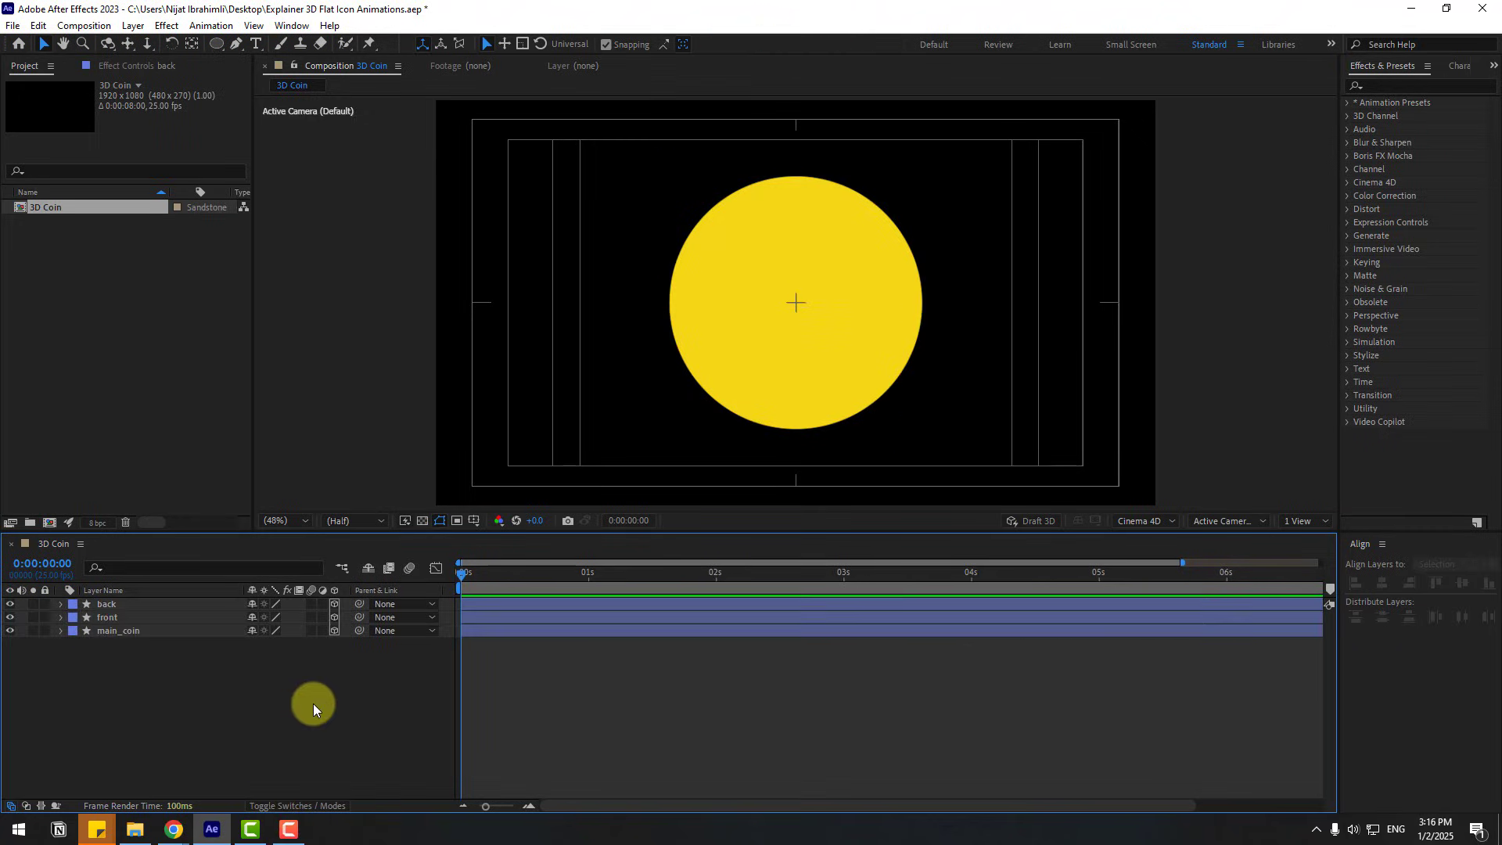
{"action": "left_click", "coordinate": [102, 620]}
{"action": "left_click", "coordinate": [106, 604], "text": "shift"}
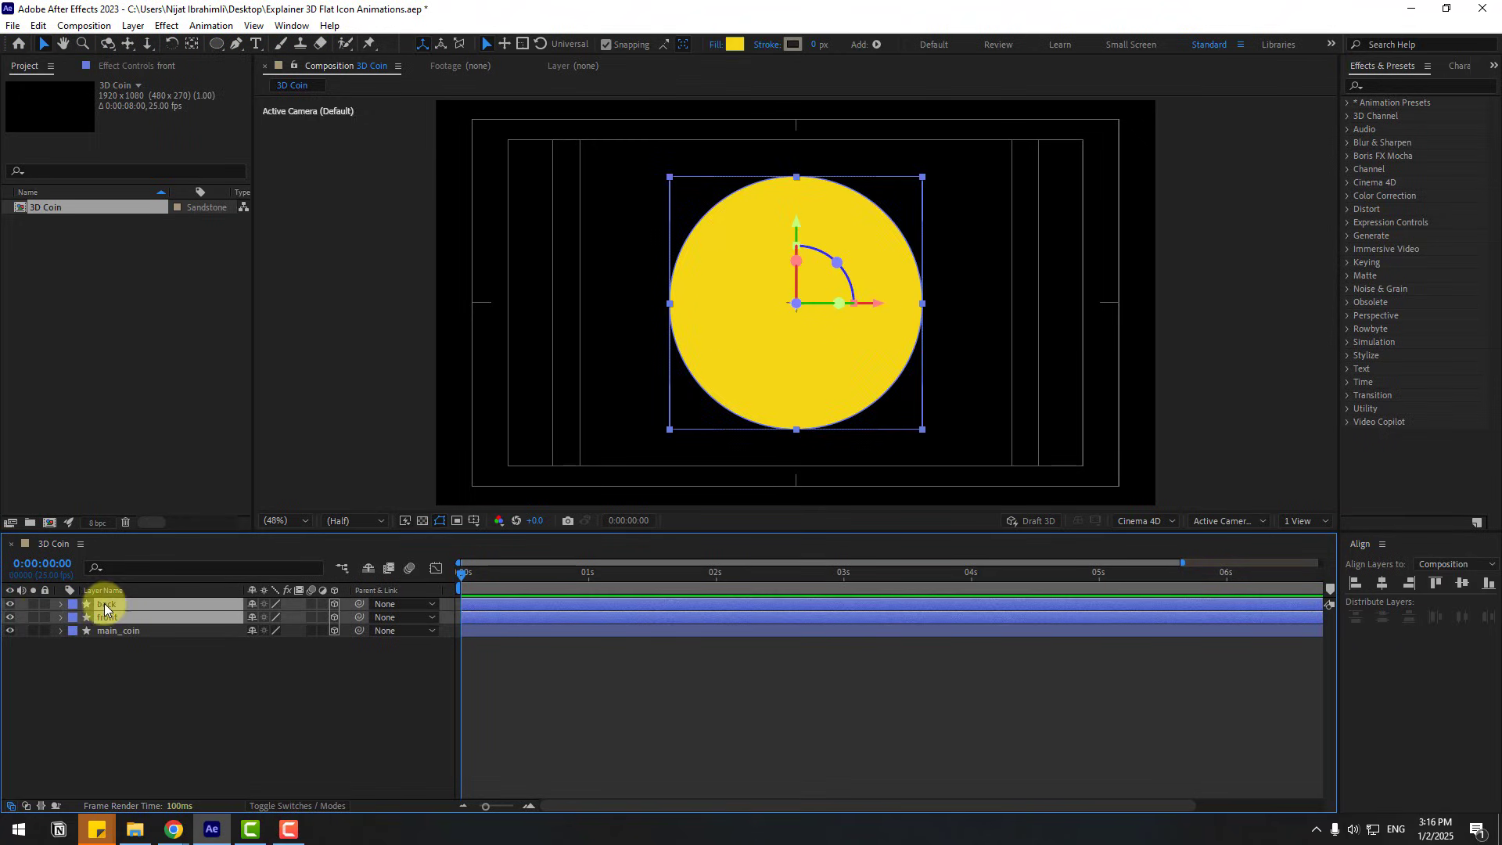
{"action": "left_click", "coordinate": [9, 604]}
{"action": "left_click", "coordinate": [10, 617]}
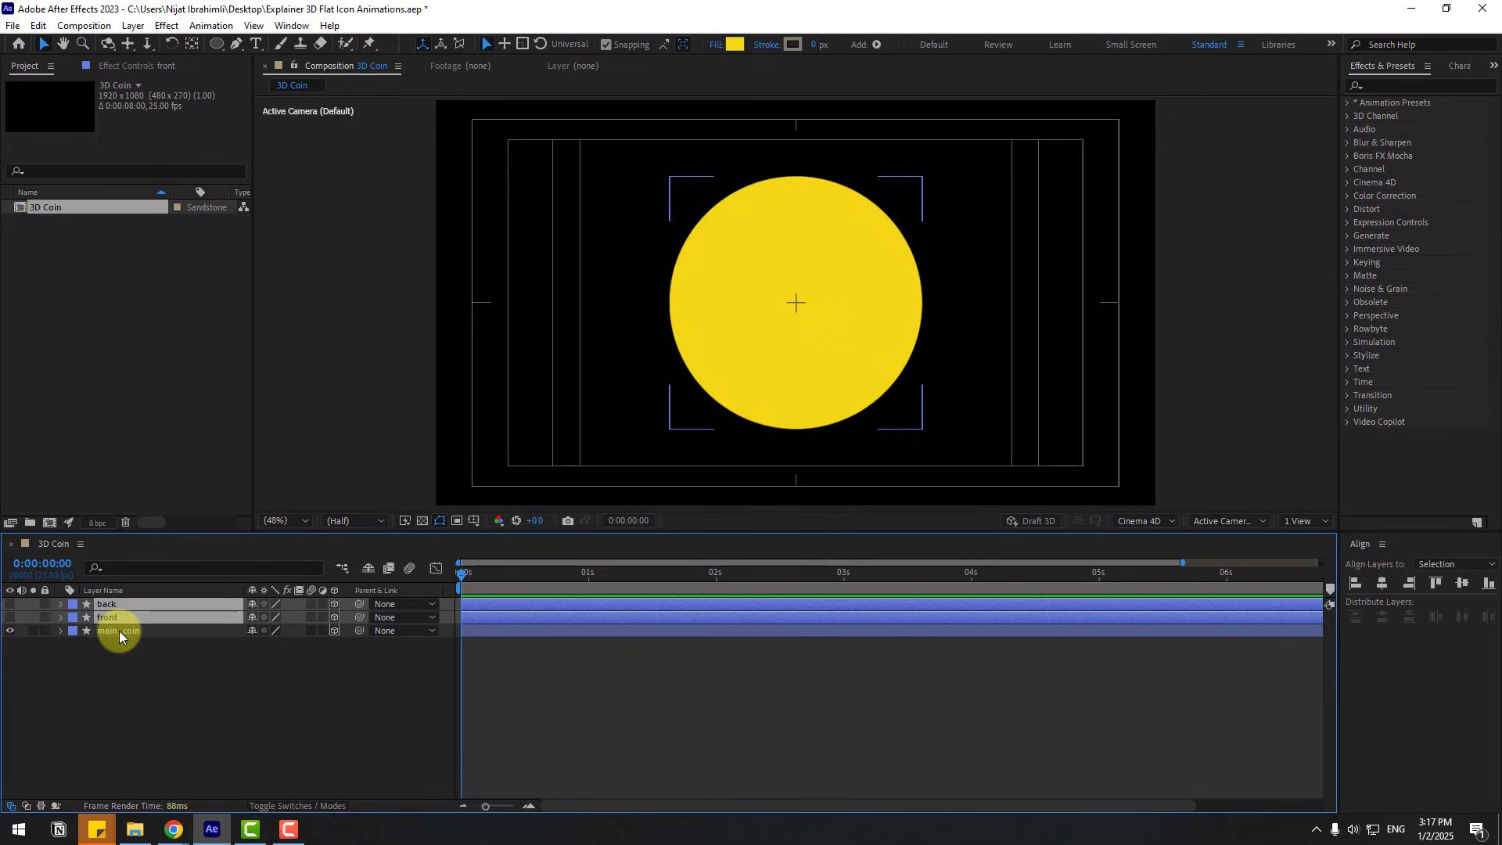
{"action": "left_click", "coordinate": [116, 630]}
Step: Set main_coin's Extrusion Depth to 50 and inspect it in Custom View 1
{"action": "left_click", "coordinate": [60, 632]}
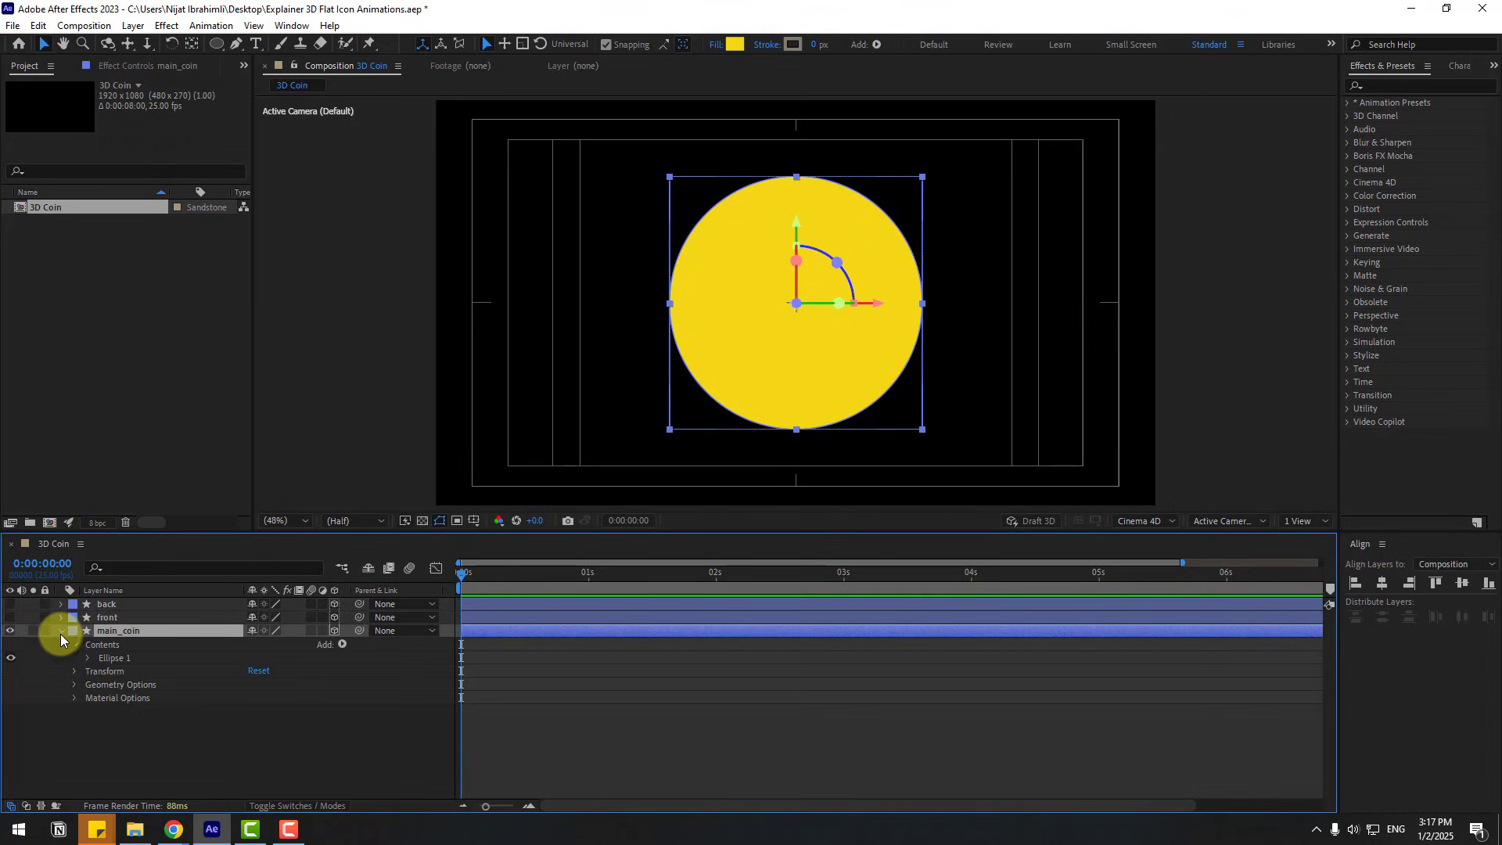
{"action": "left_click", "coordinate": [75, 684]}
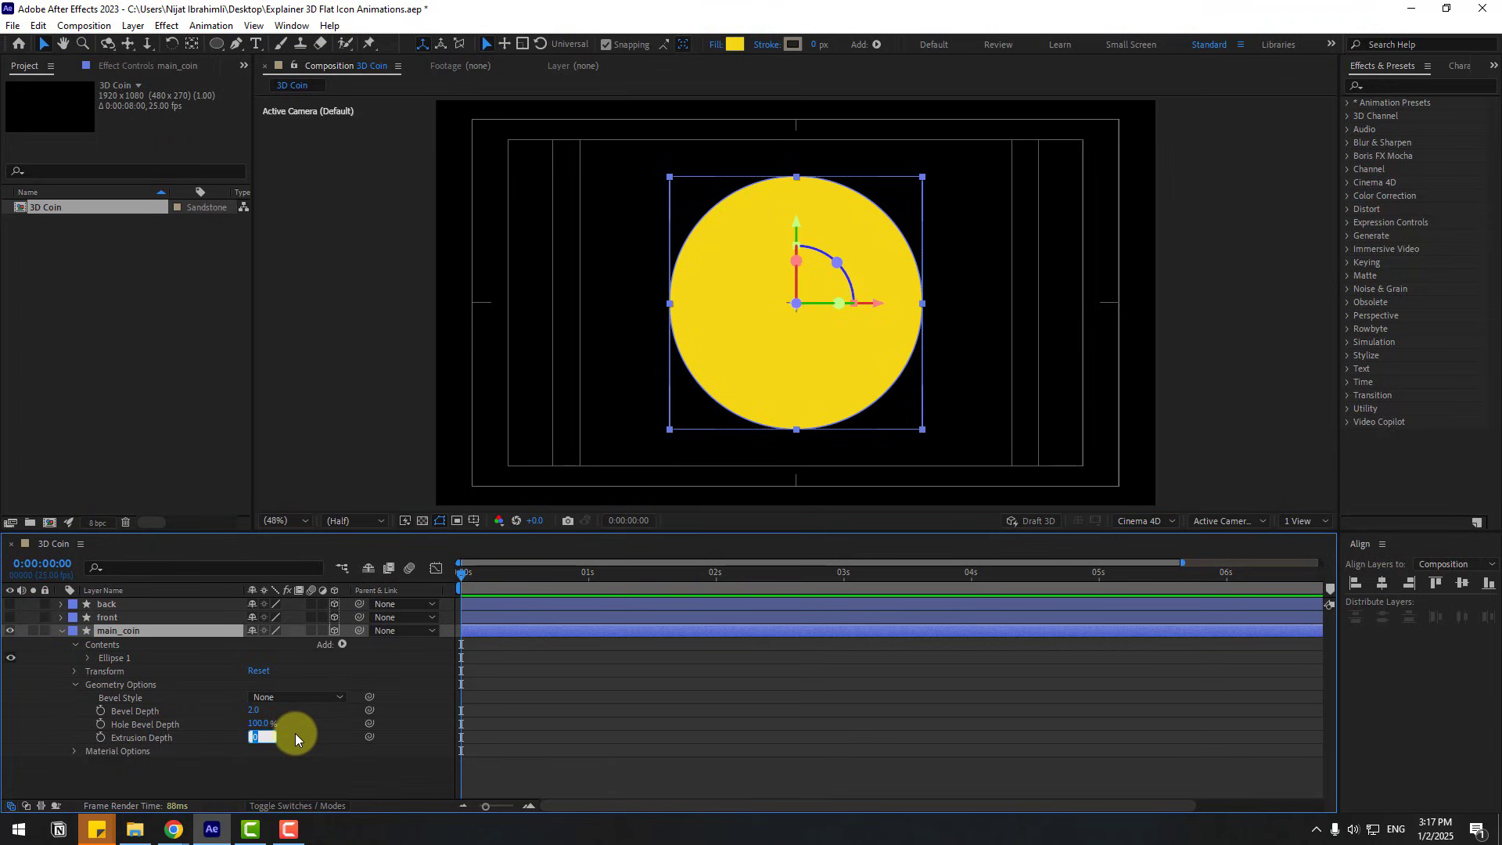
{"action": "type", "text": "50"}
{"action": "key", "text": "Return"}
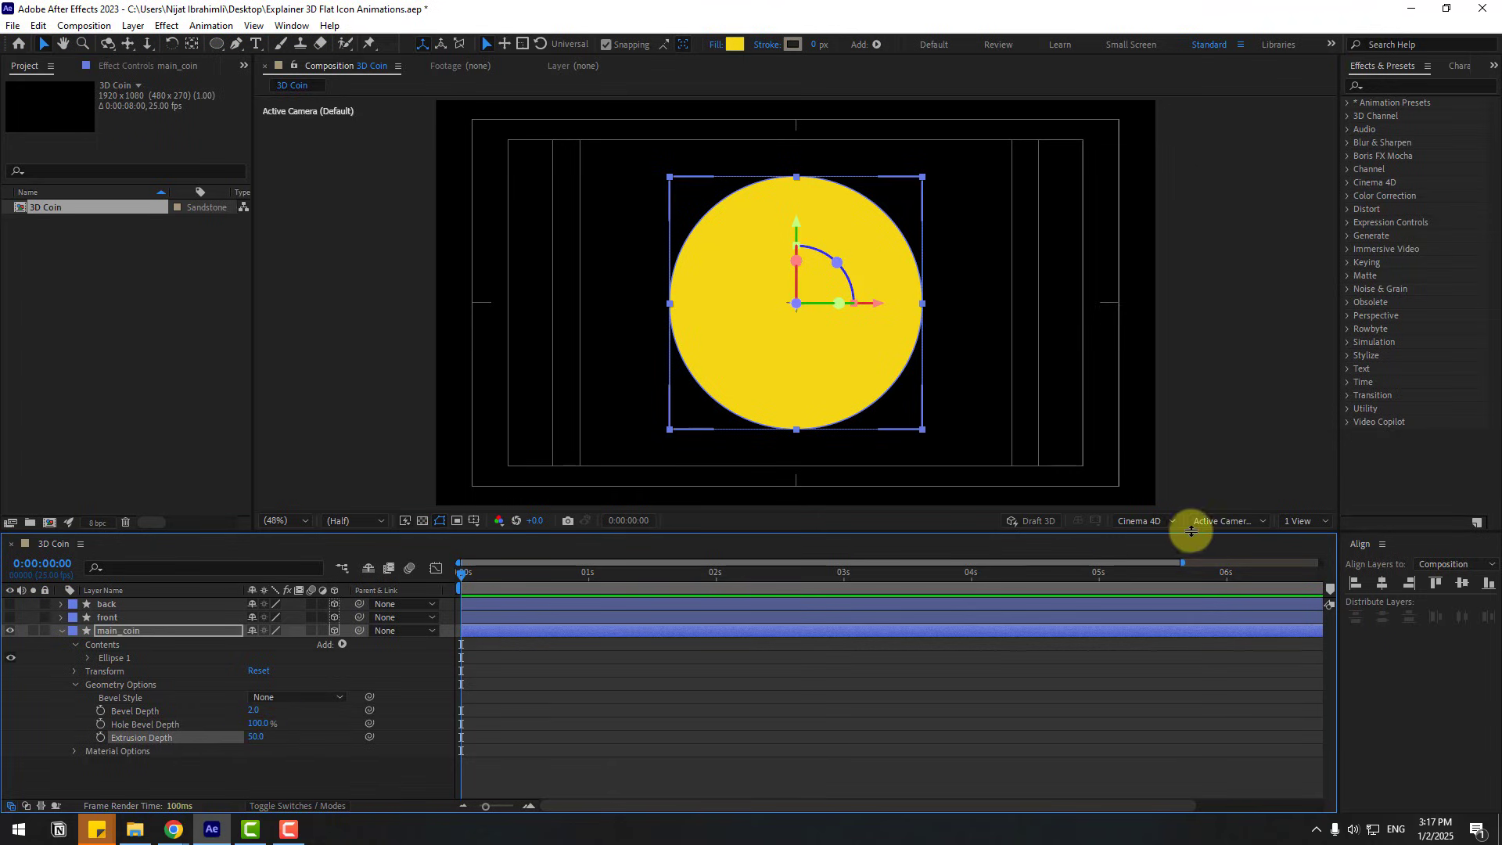
{"action": "left_click", "coordinate": [1207, 520]}
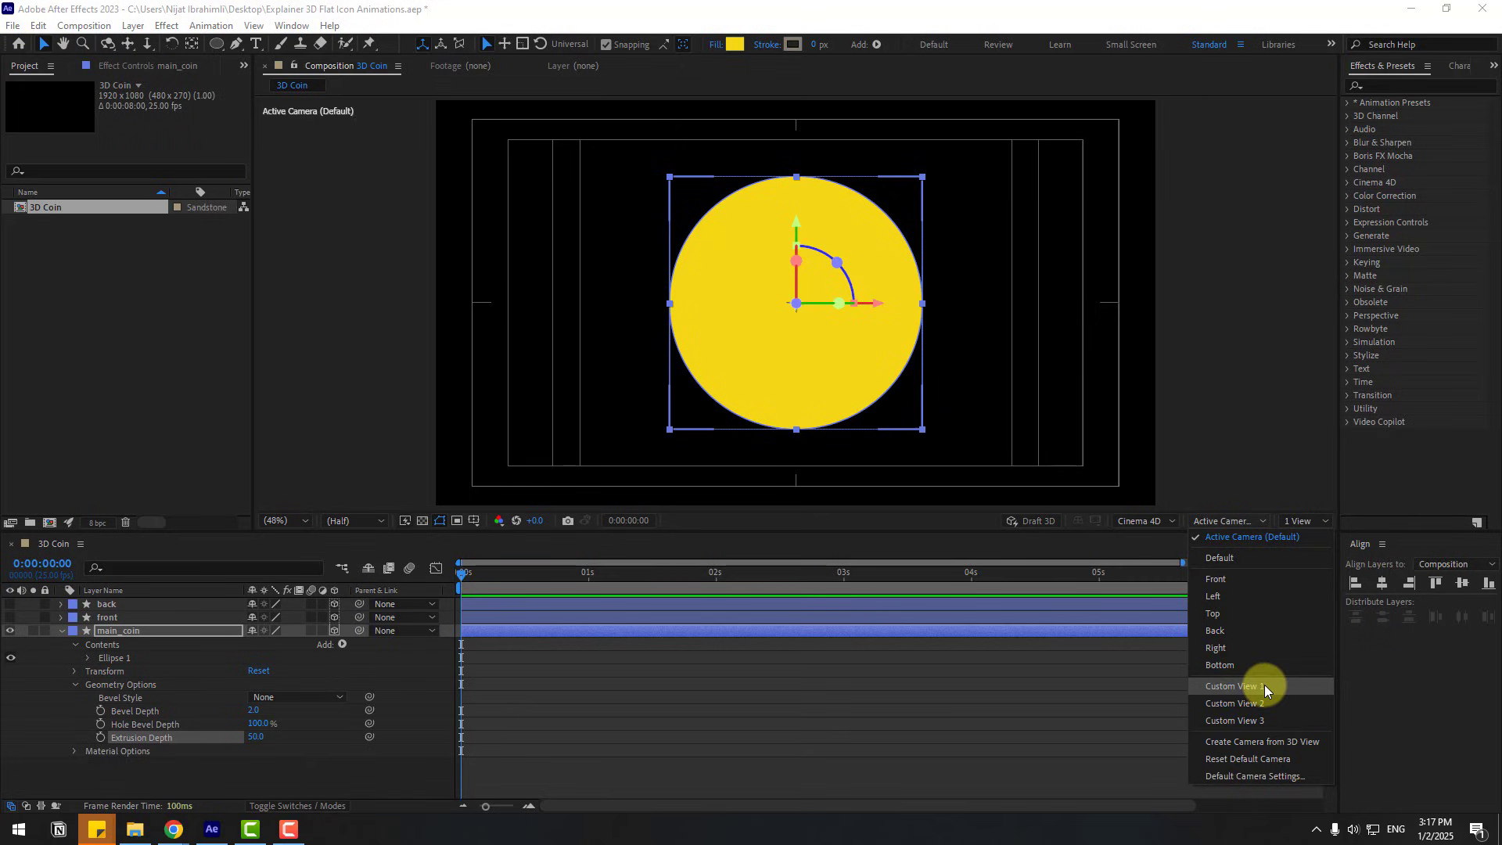
{"action": "left_click", "coordinate": [1265, 687]}
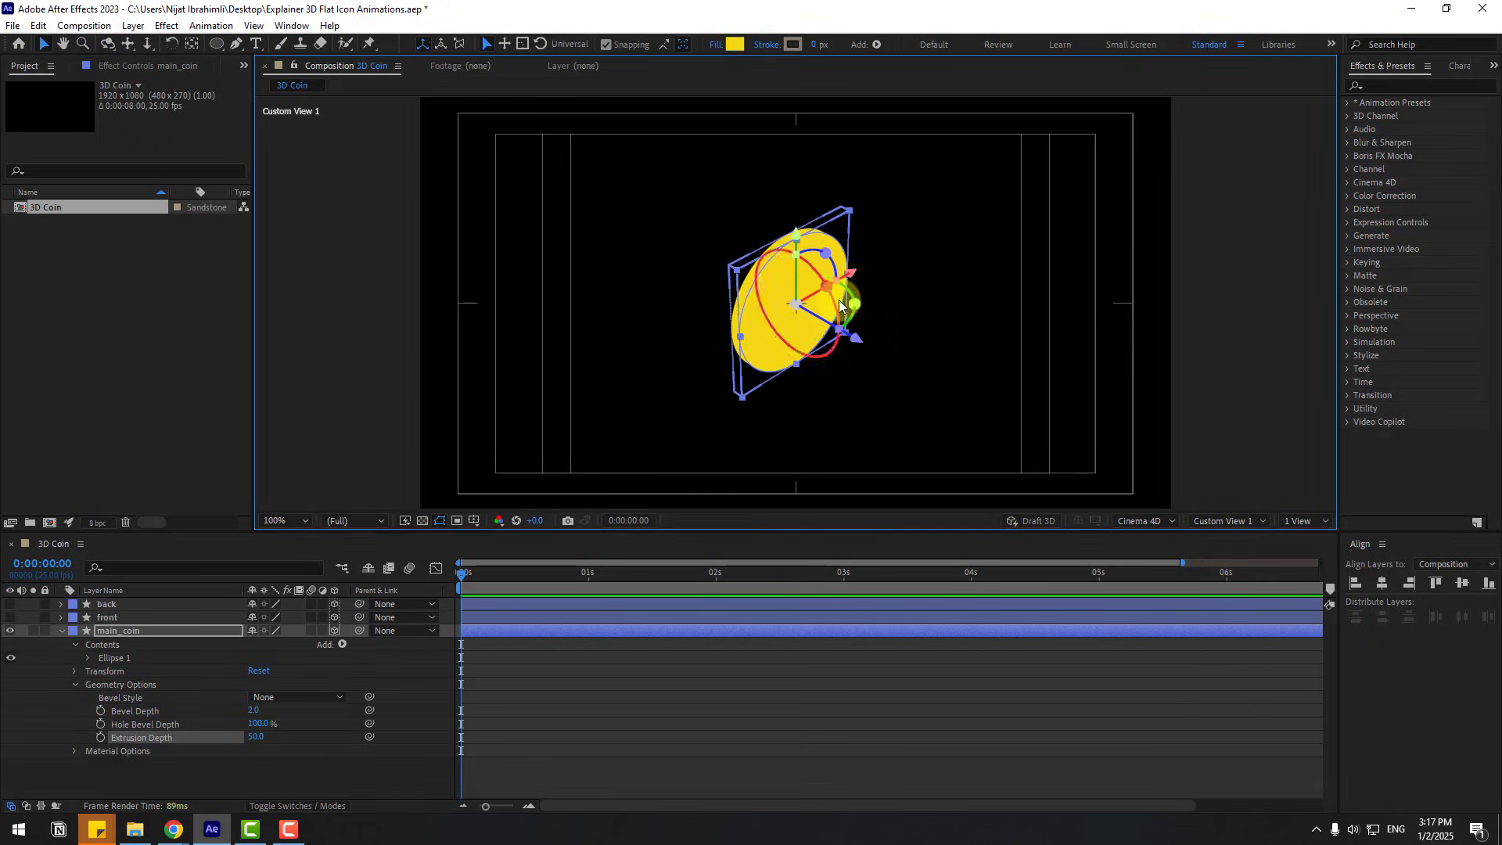
Step: Try Extrusion Depth values 100 and 200, settling on 150
{"action": "scroll", "coordinate": [841, 305], "scroll_direction": "up", "scroll_amount": 3}
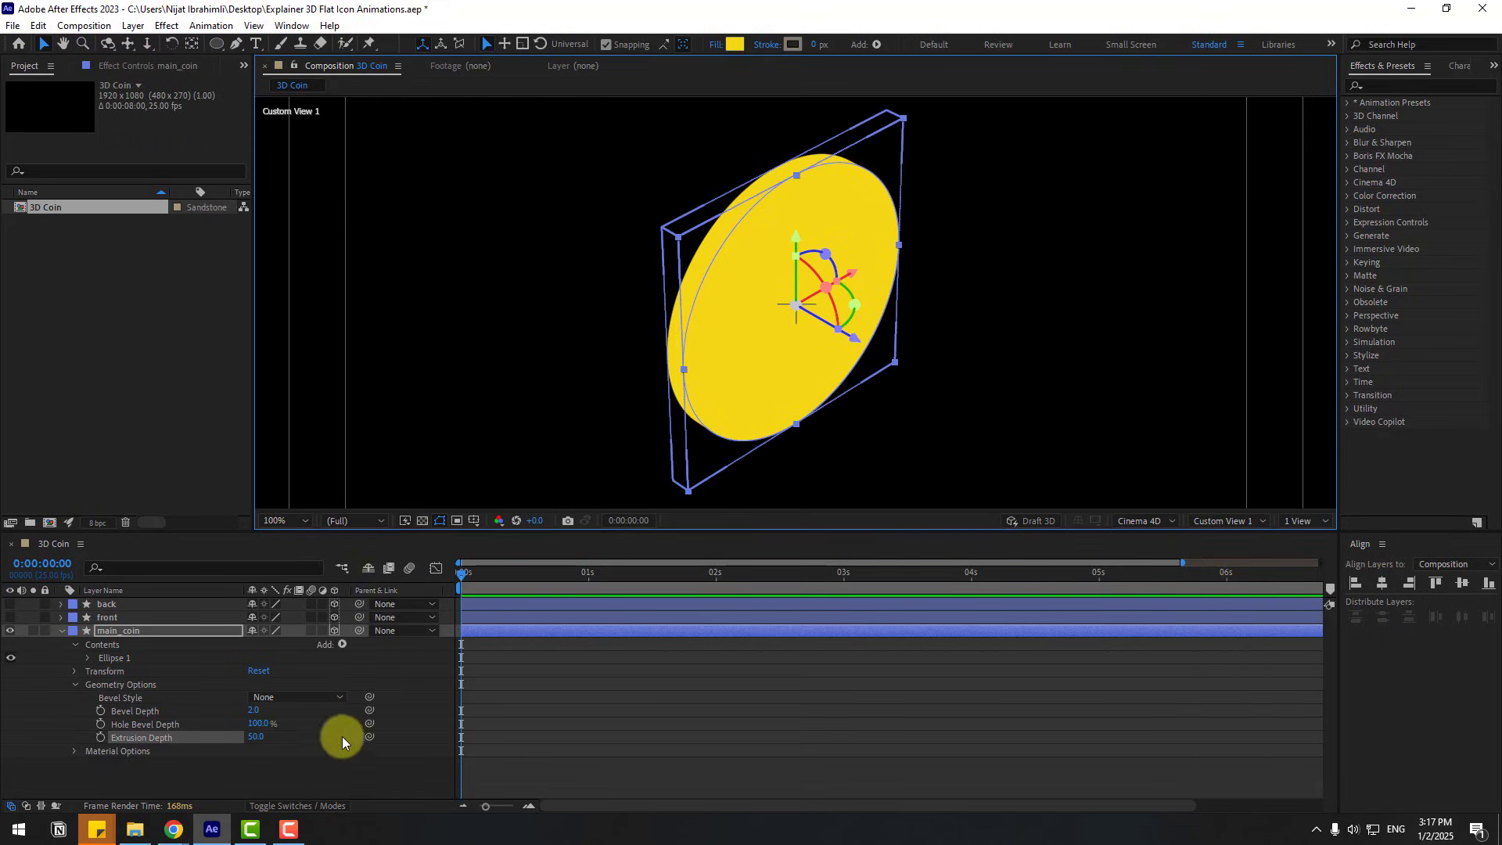
{"action": "left_click", "coordinate": [258, 737]}
{"action": "type", "text": "100"}
{"action": "key", "text": "Return"}
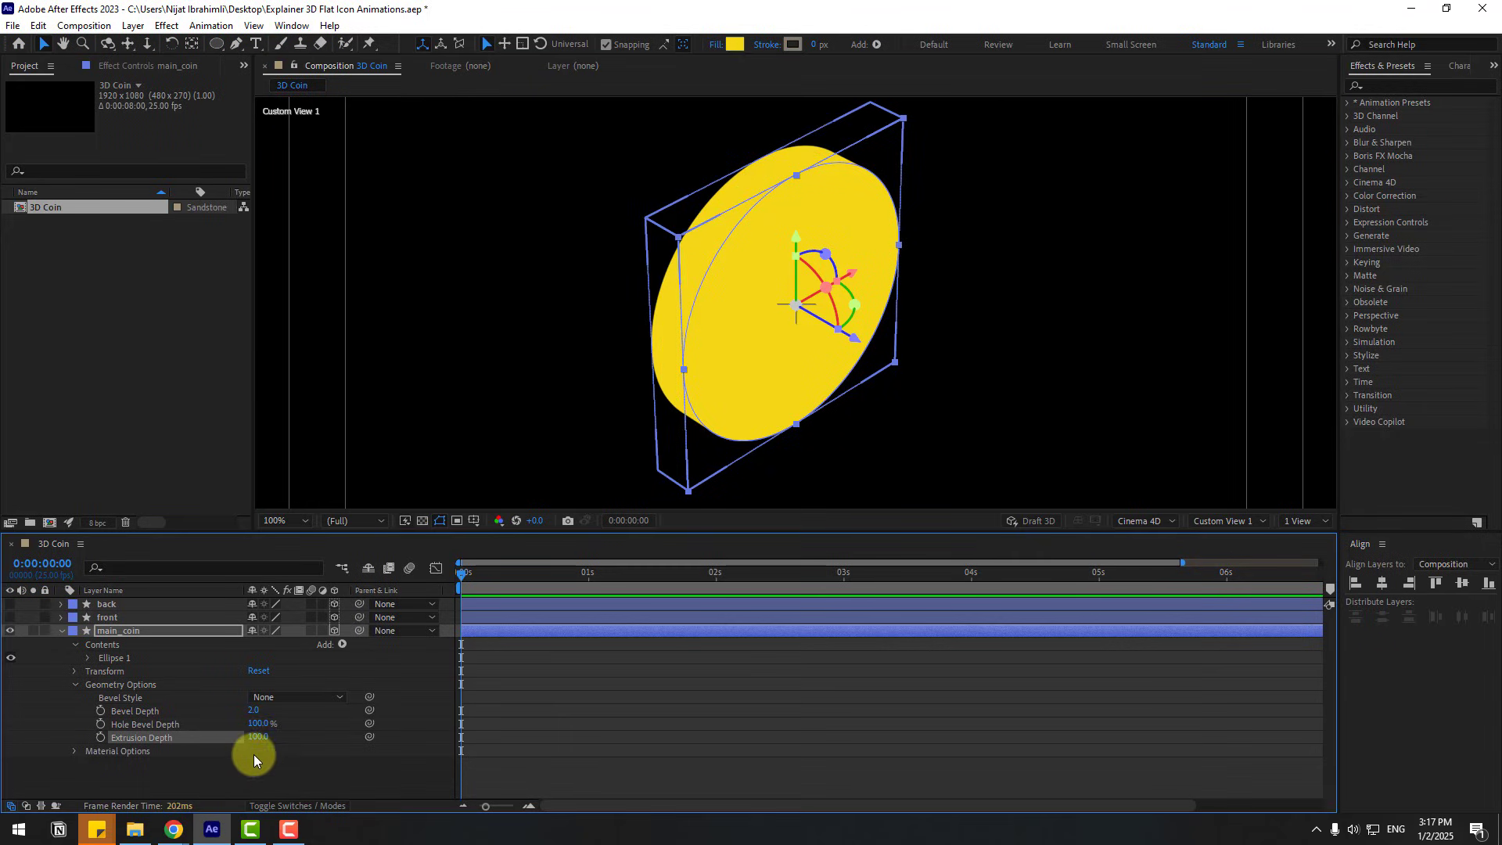
{"action": "key", "text": "Return"}
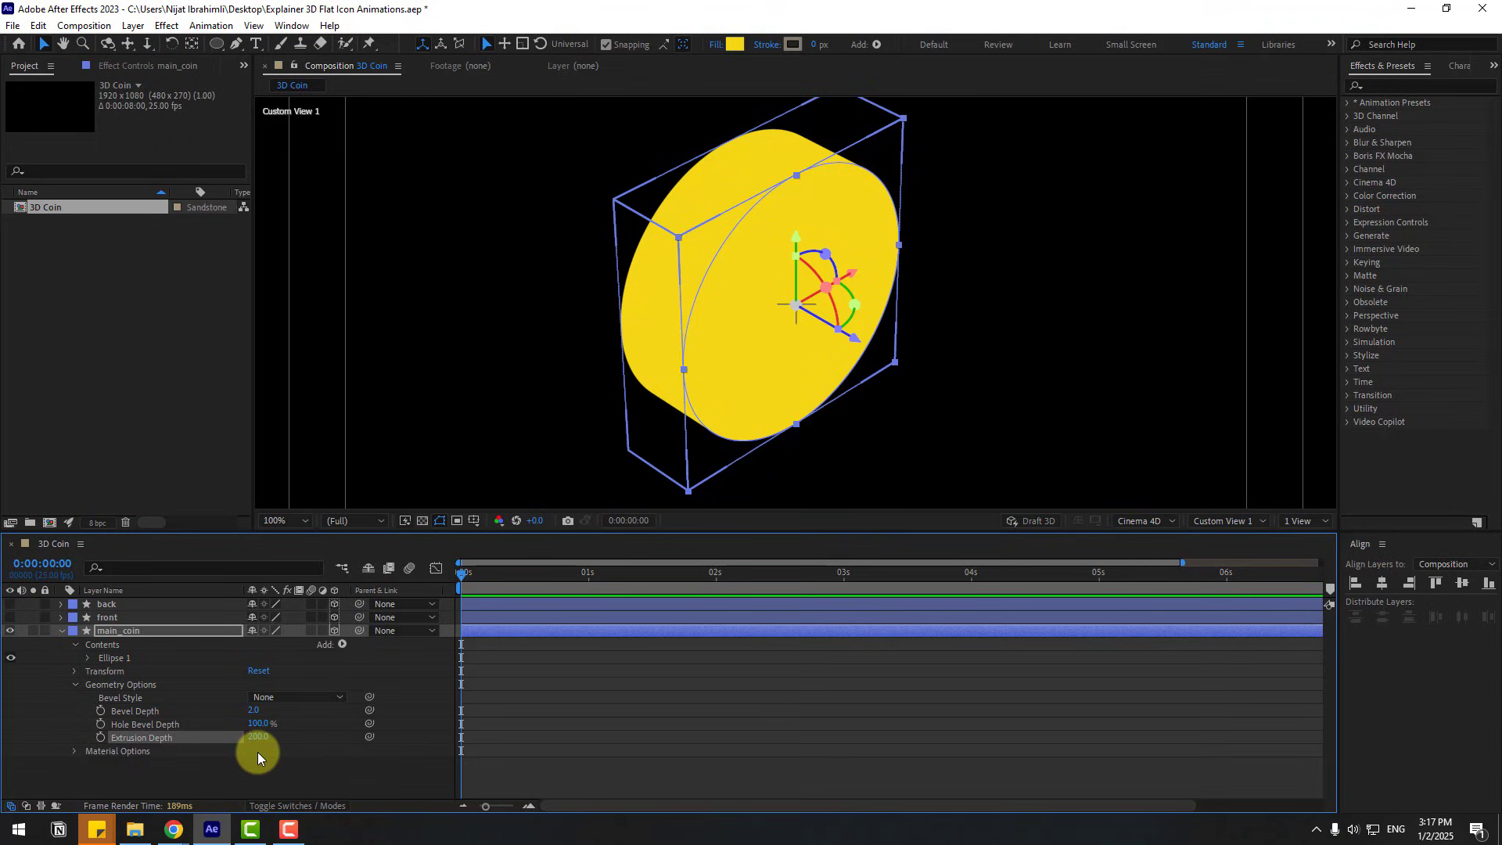
{"action": "left_click", "coordinate": [257, 745]}
{"action": "type", "text": "150"}
{"action": "key", "text": "Return"}
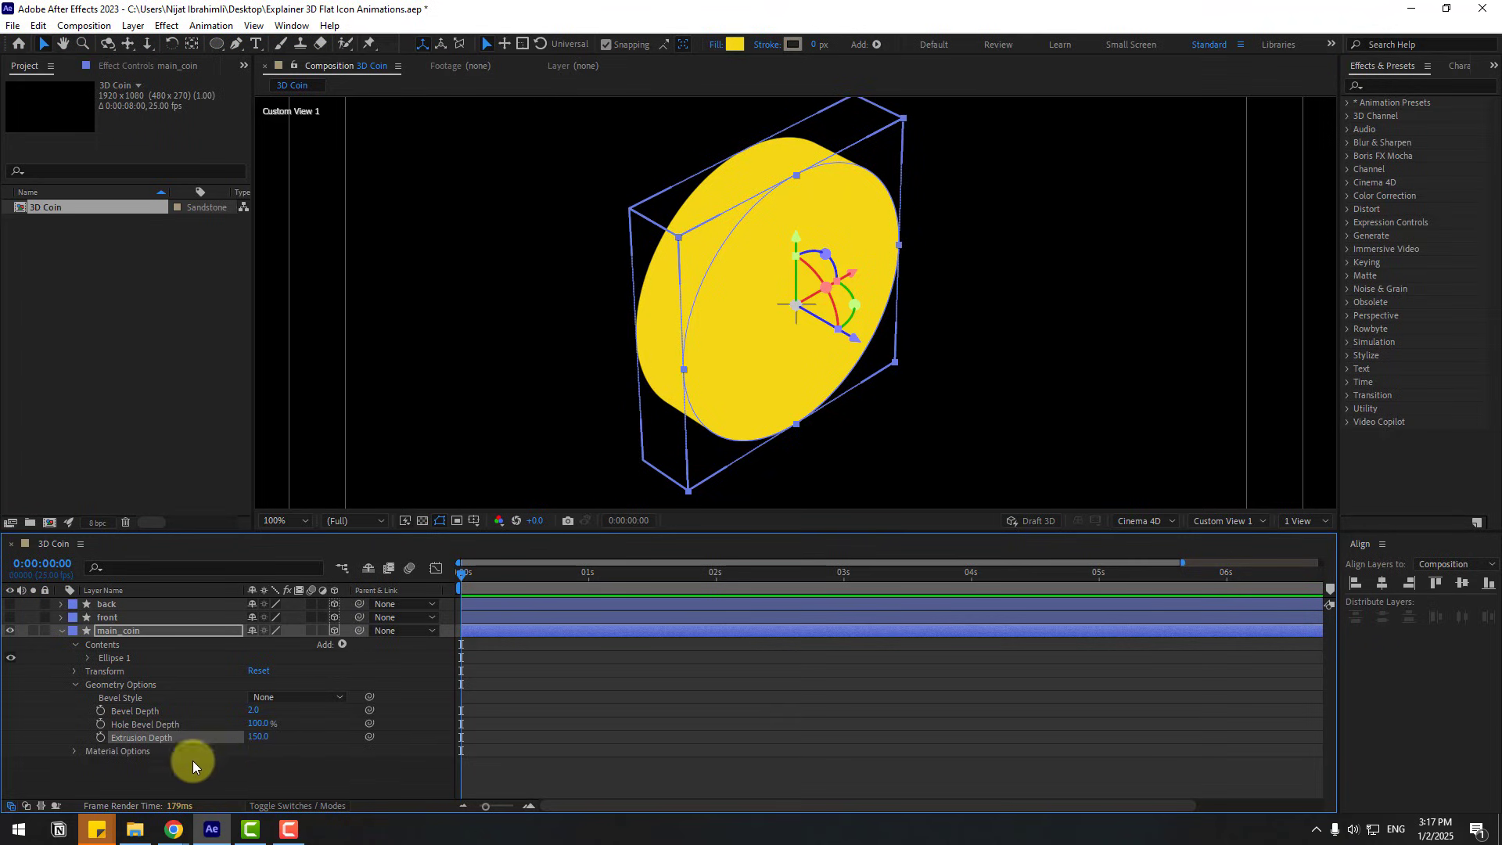
Step: Give main_coin a 1 px golden stroke, hex E1BA48, for an orange rim
{"action": "left_click", "coordinate": [791, 45]}
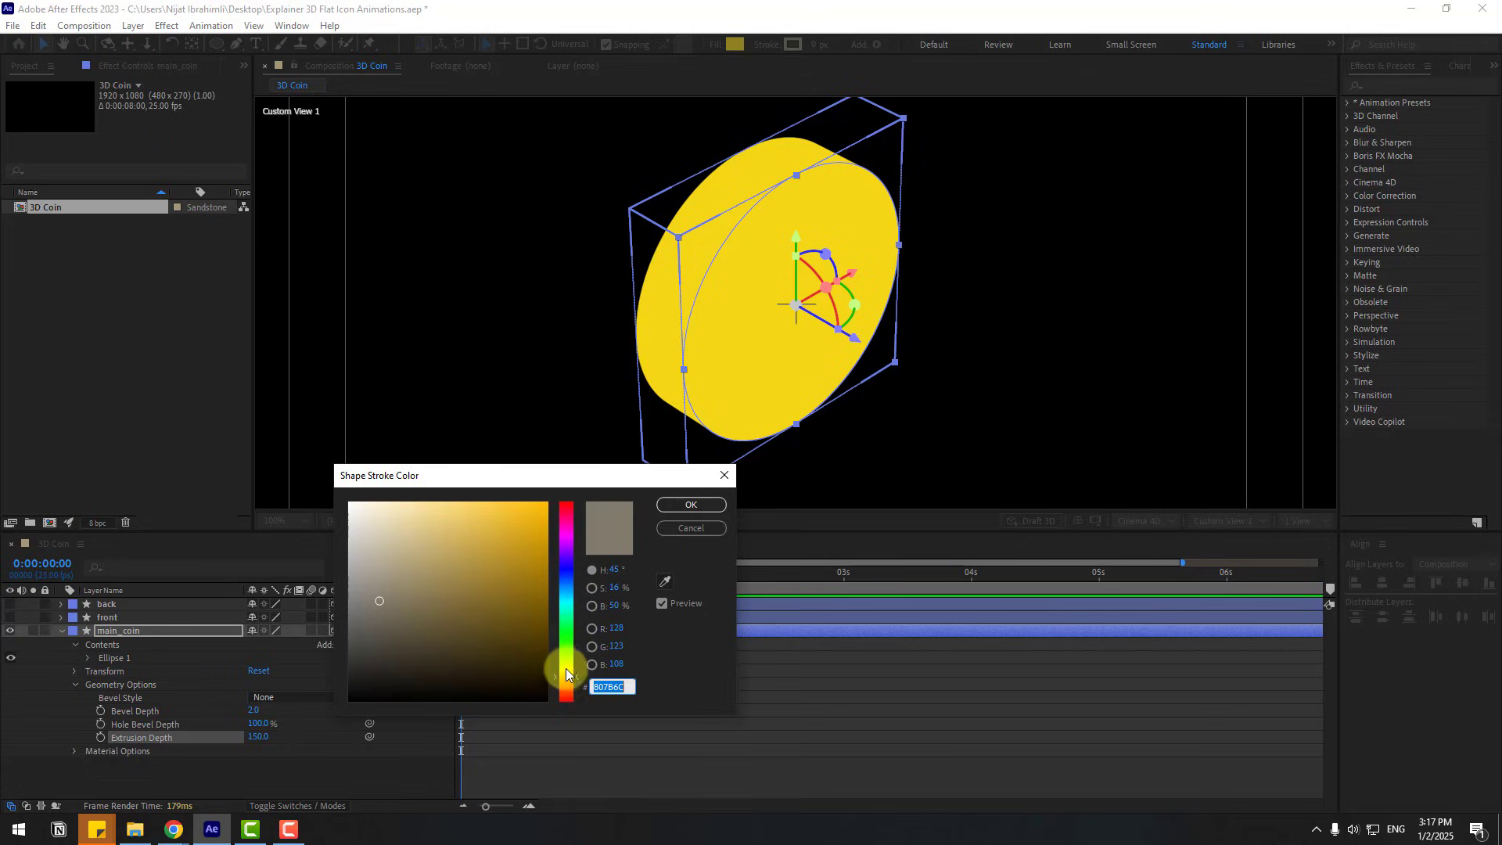
{"action": "type", "text": "F7B802"}
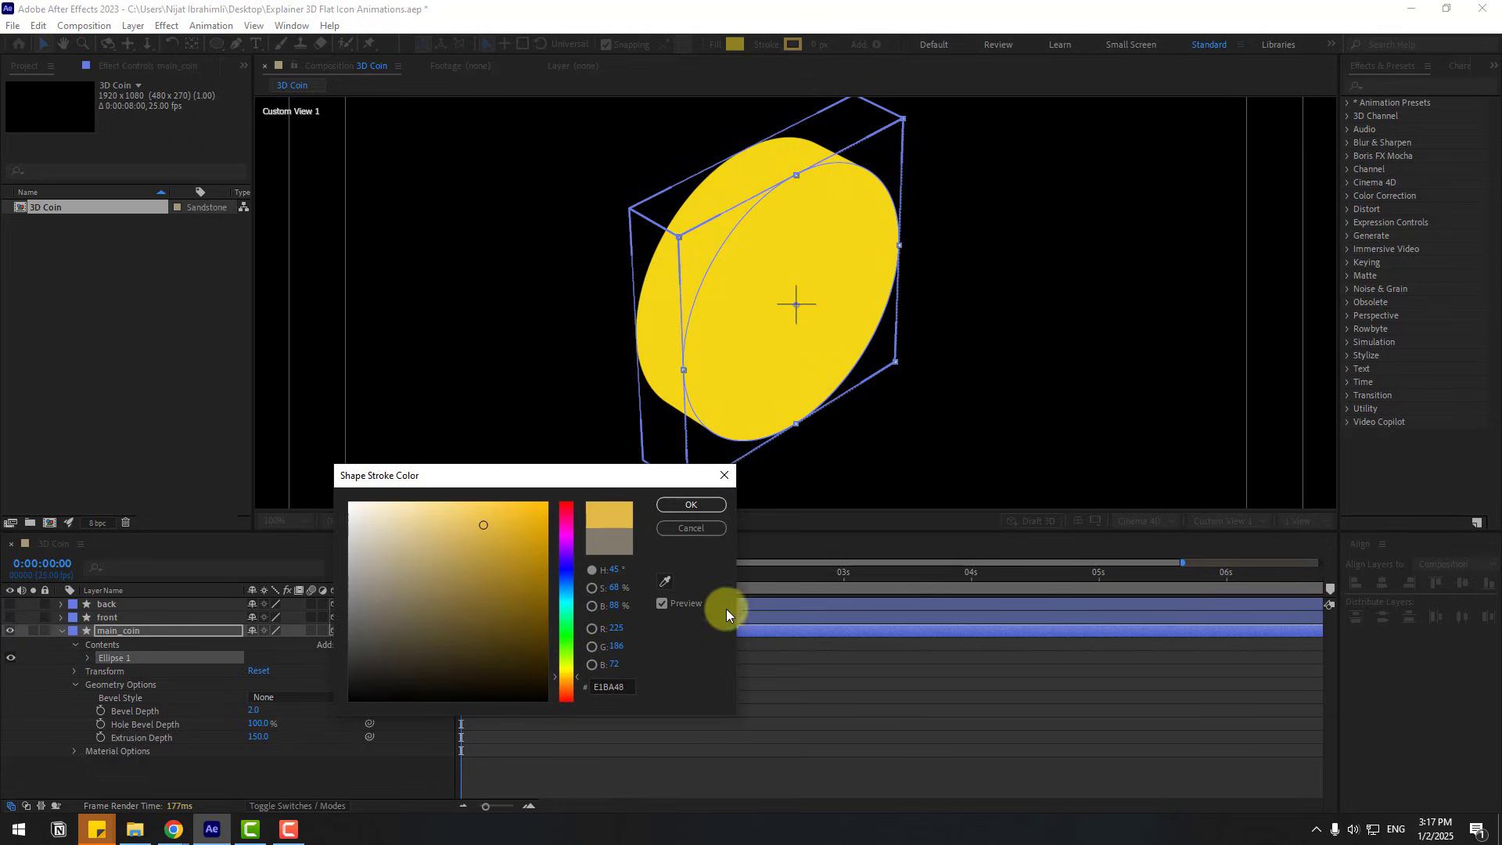
{"action": "left_click", "coordinate": [666, 503]}
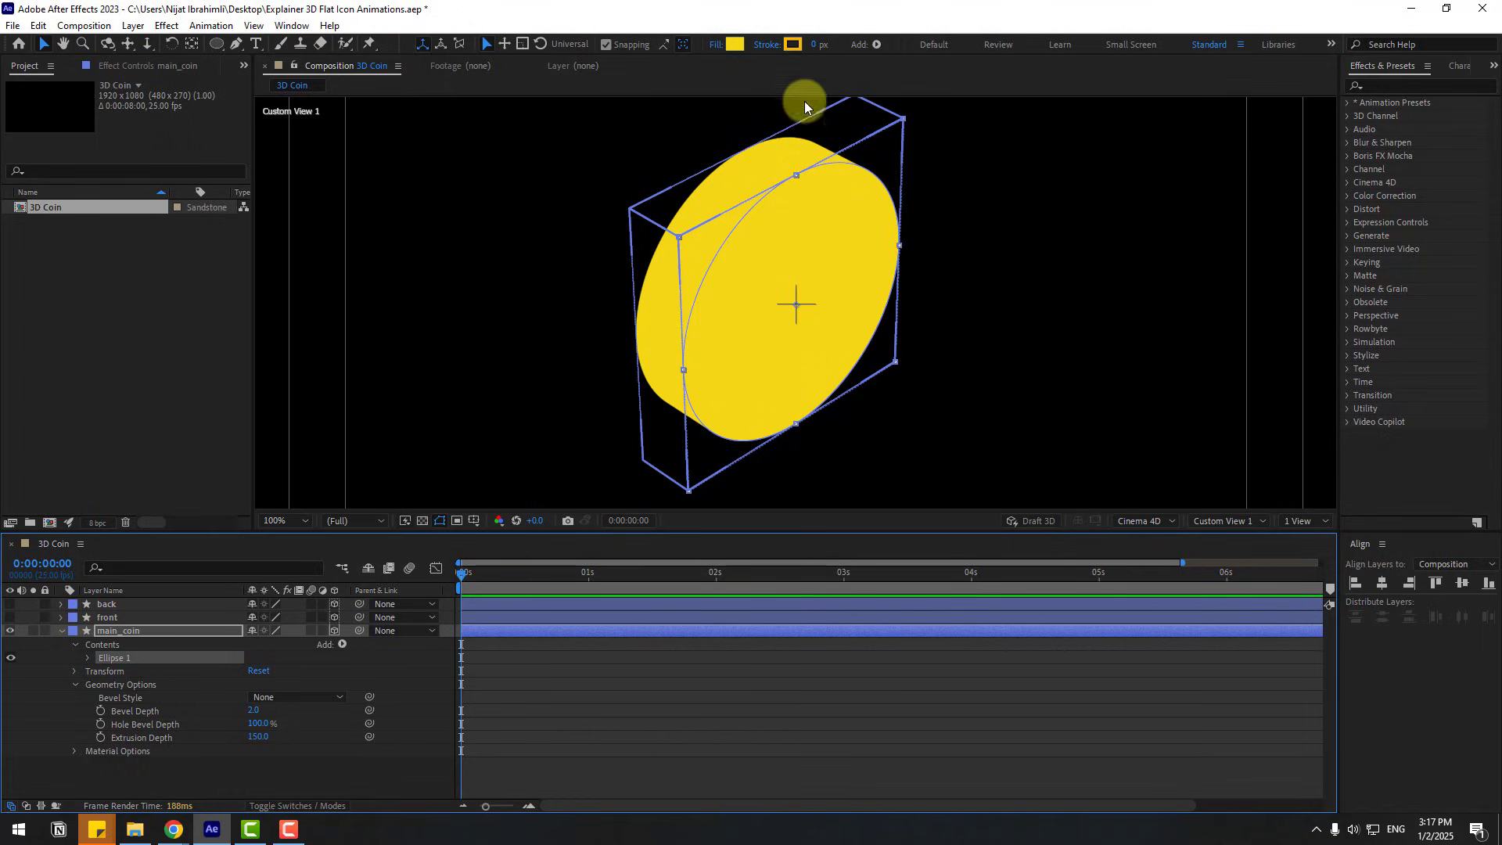
{"action": "left_click_drag", "start_coordinate": [815, 48], "coordinate": [832, 110]}
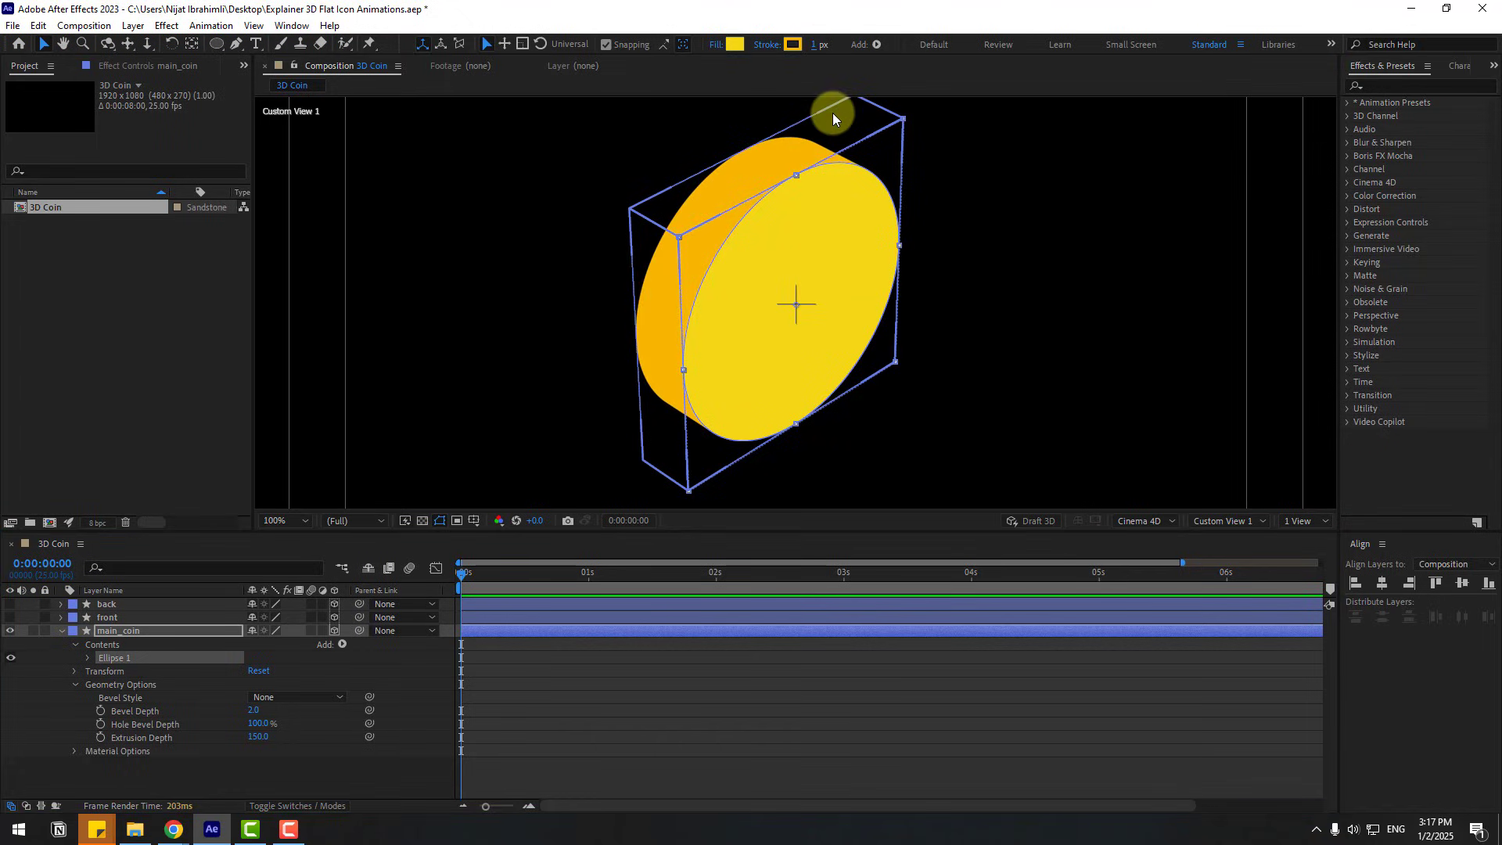
{"action": "left_click", "coordinate": [693, 725]}
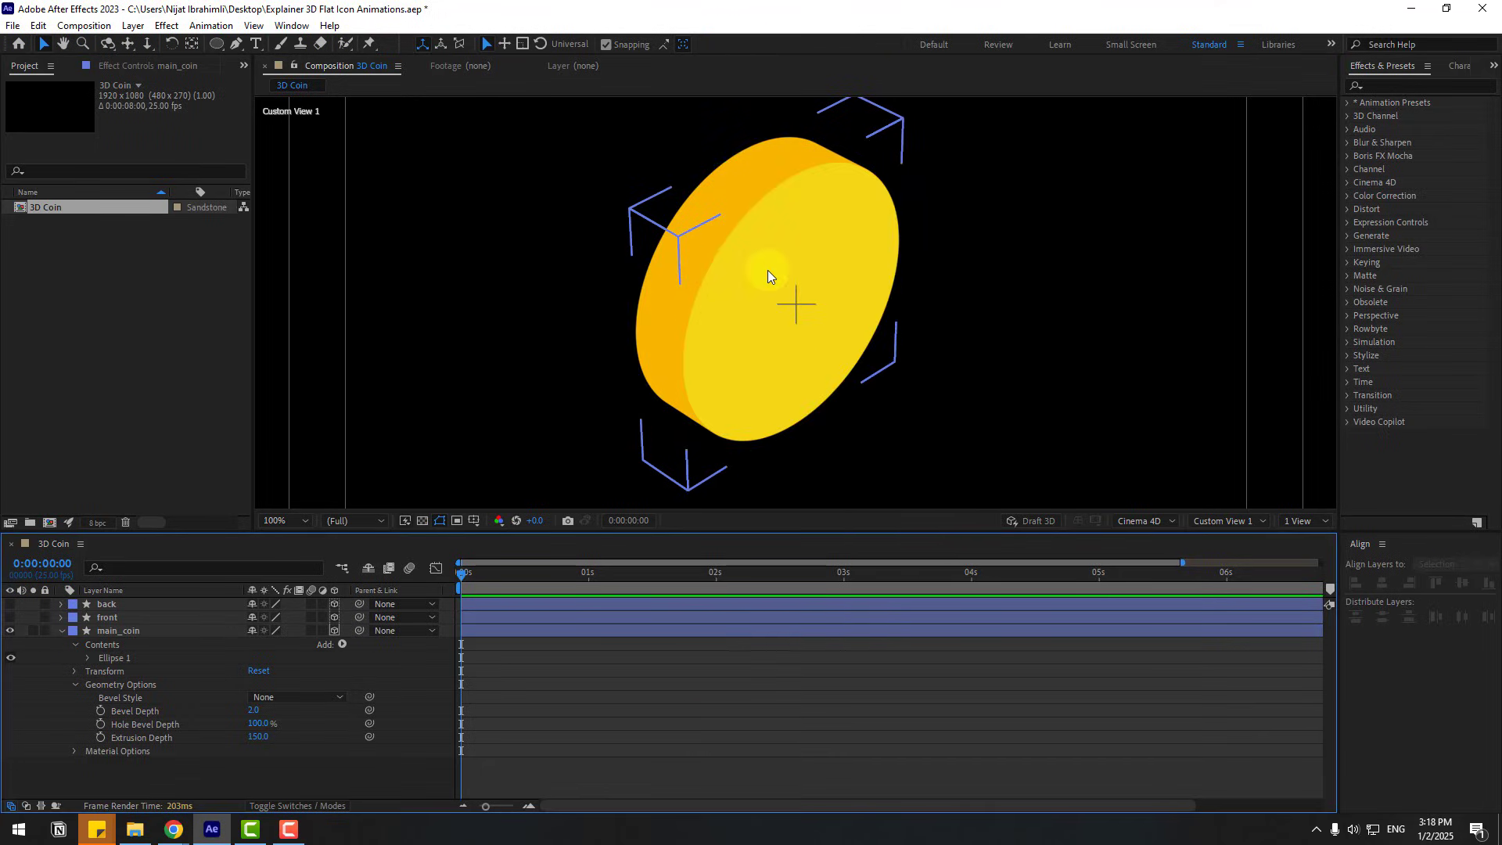
Step: Unhide front, switch to Top view, and push the back layer along Z to the coin's rear face
{"action": "left_click", "coordinate": [101, 617]}
{"action": "left_click", "coordinate": [10, 617]}
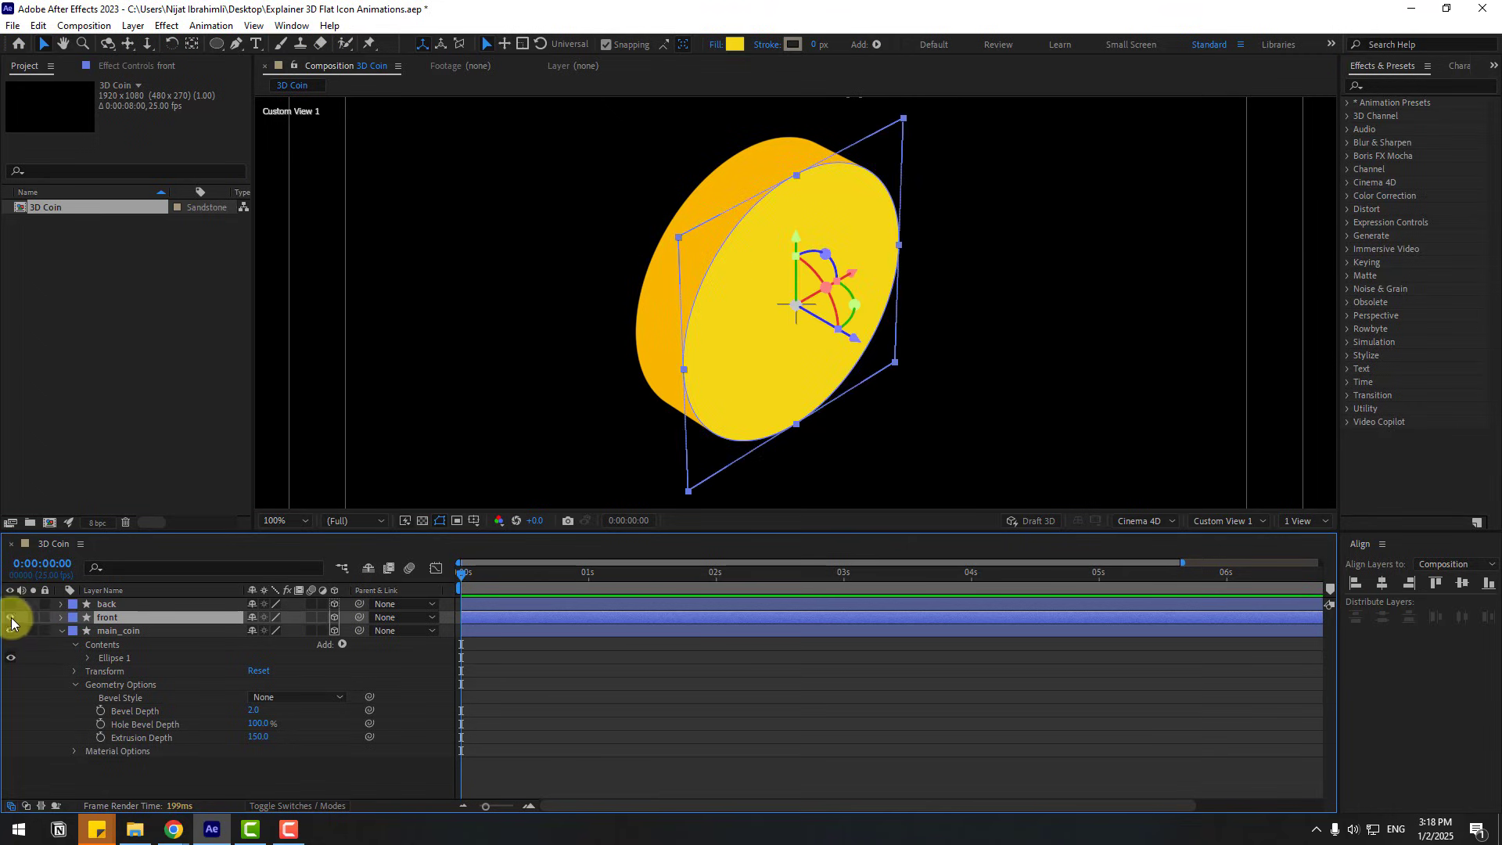
{"action": "left_click", "coordinate": [1209, 524]}
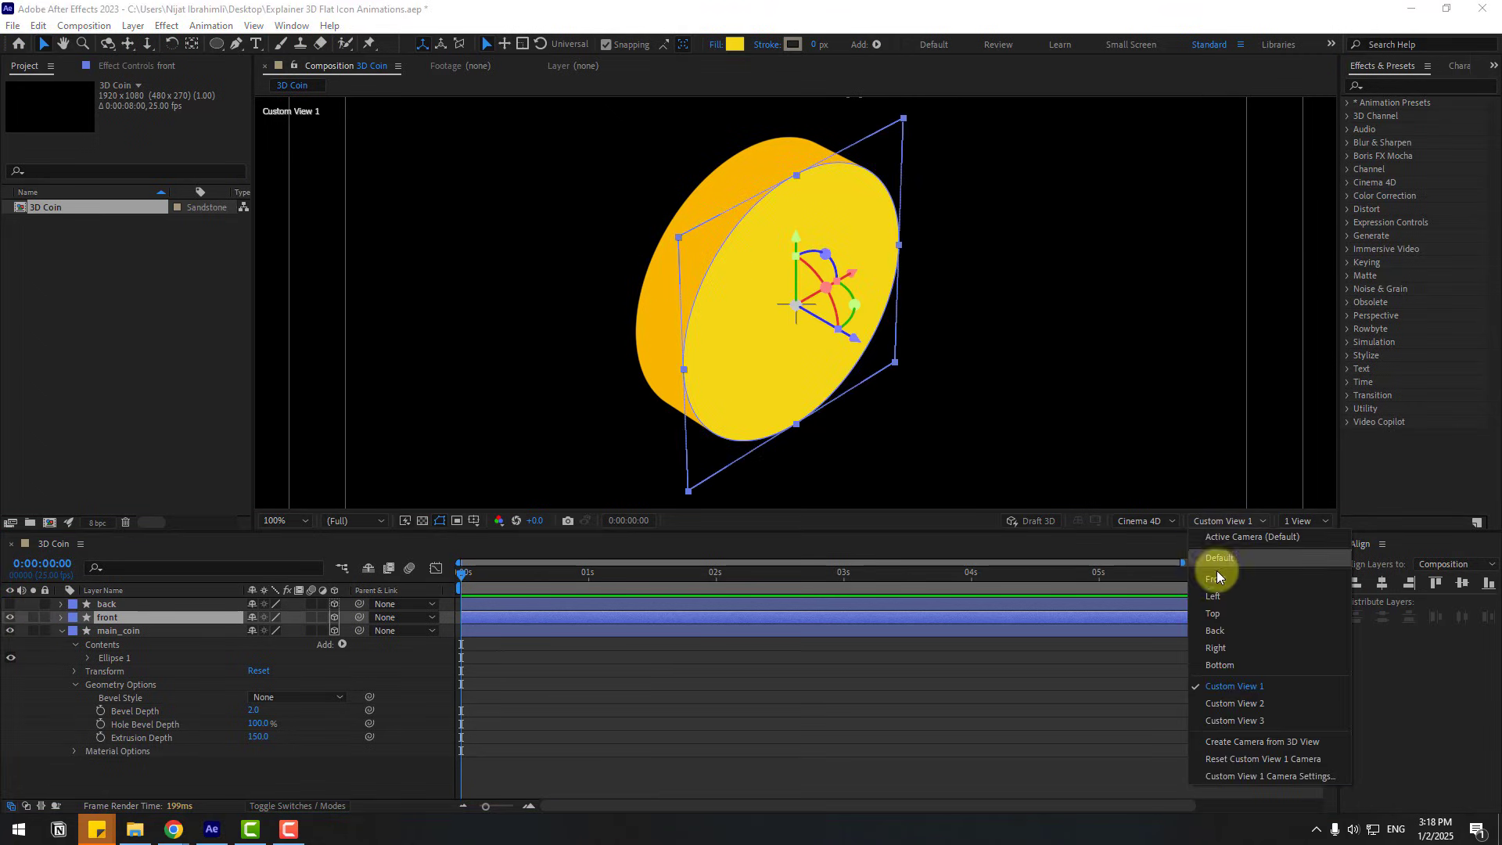
{"action": "left_click", "coordinate": [1214, 614]}
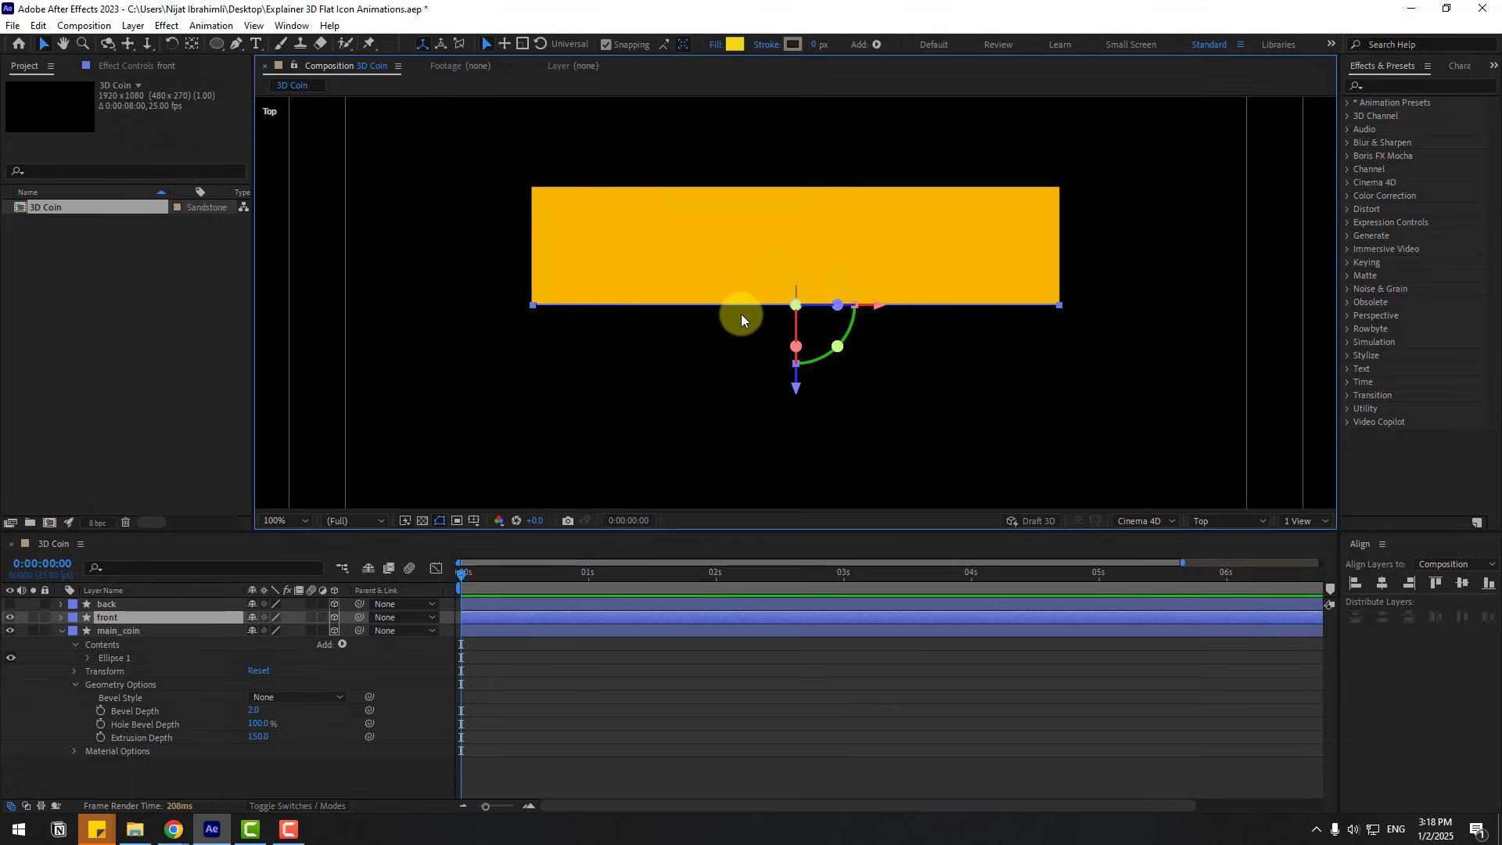
{"action": "left_click", "coordinate": [104, 606]}
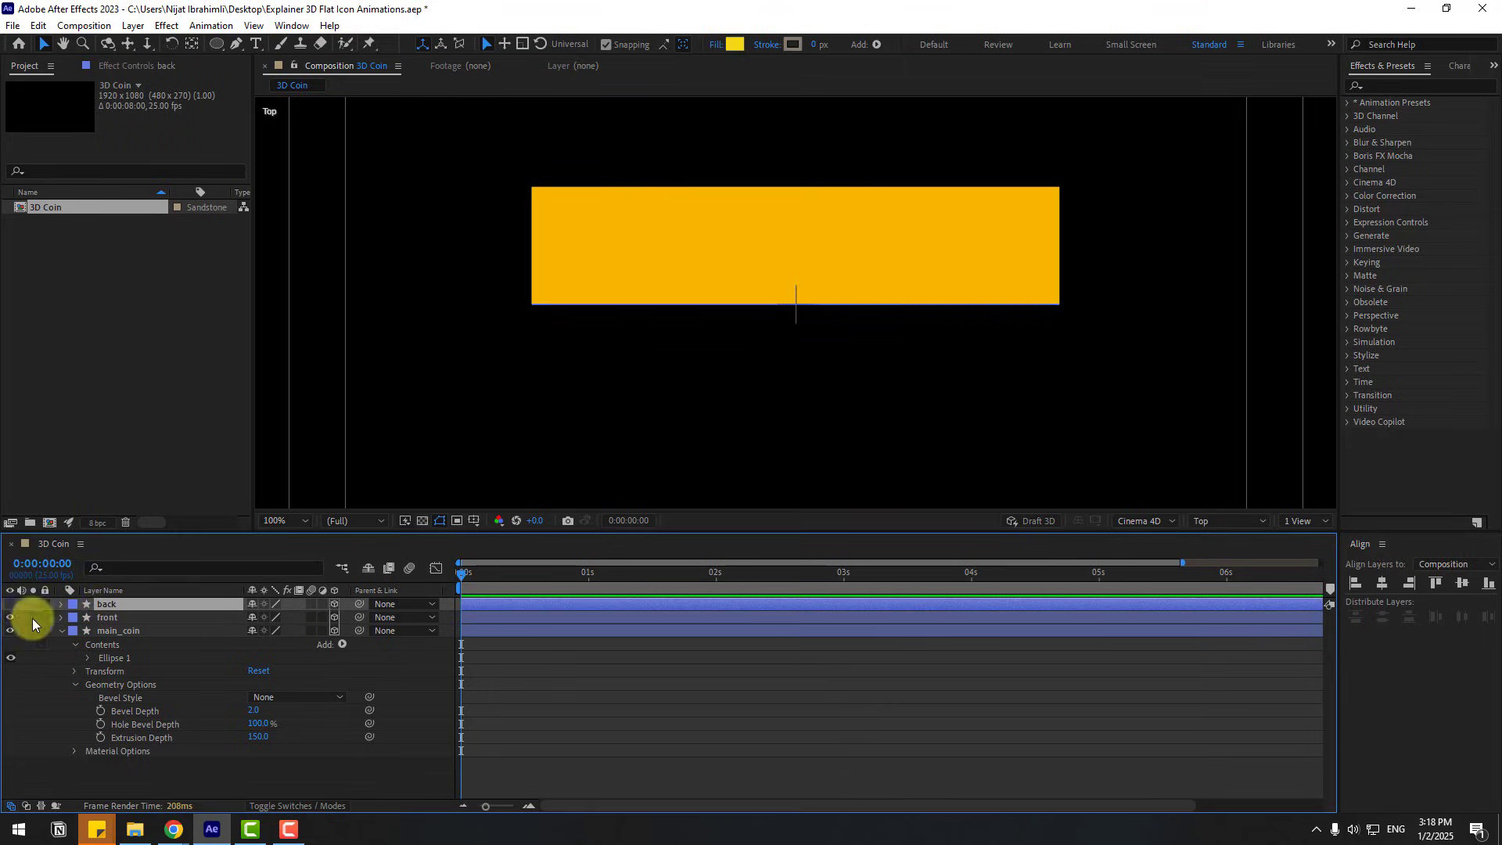
{"action": "key", "text": "space"}
{"action": "left_click_drag", "start_coordinate": [691, 331], "coordinate": [690, 402]}
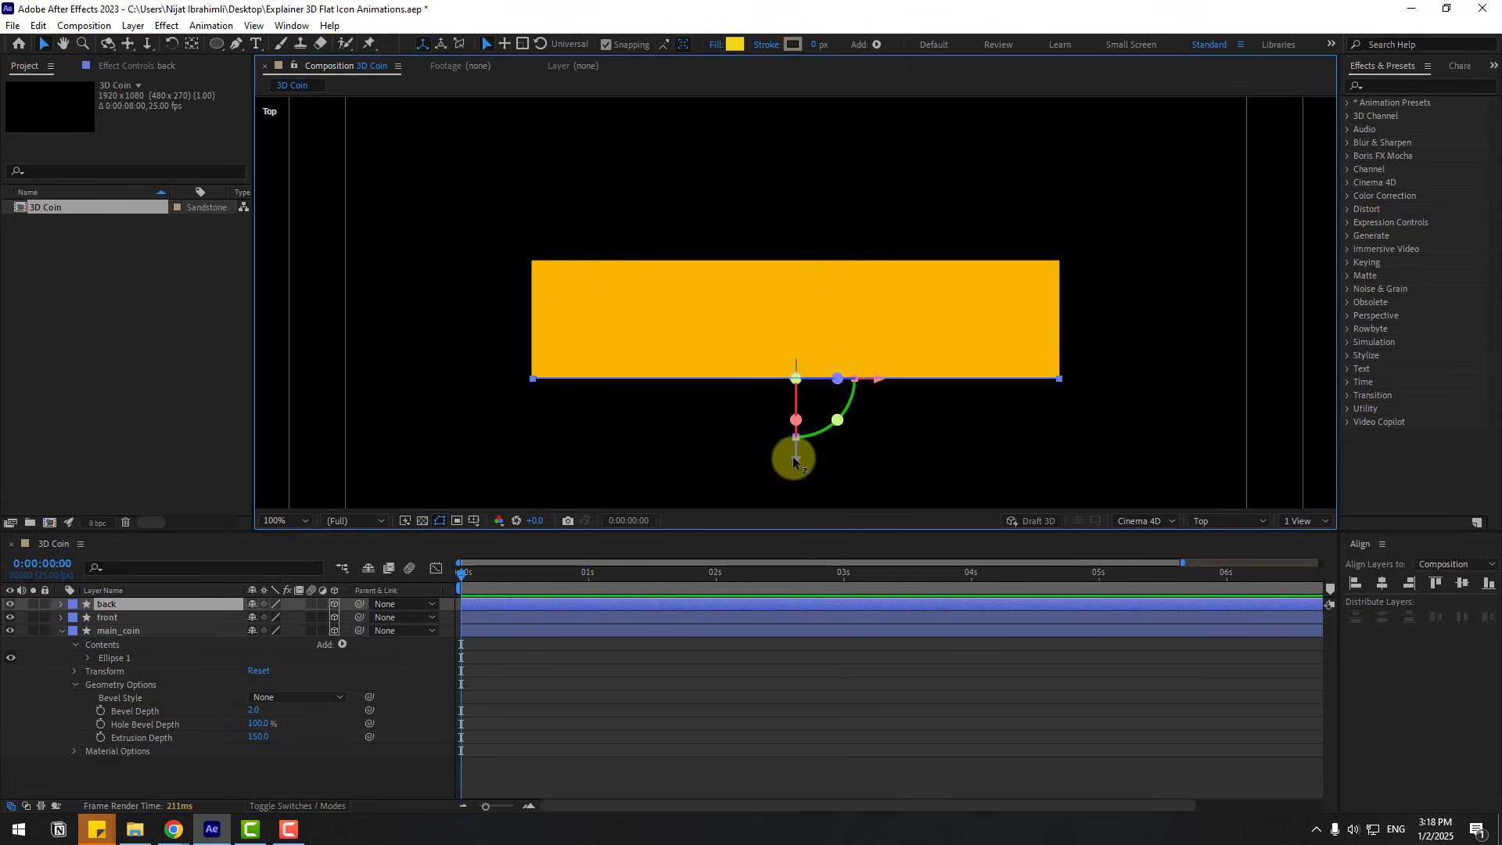
{"action": "left_click_drag", "start_coordinate": [798, 438], "coordinate": [806, 321]}
Step: Check the back layer's edge up close, then return to Custom View 1
{"action": "scroll", "coordinate": [728, 308], "scroll_direction": "up", "scroll_amount": 6}
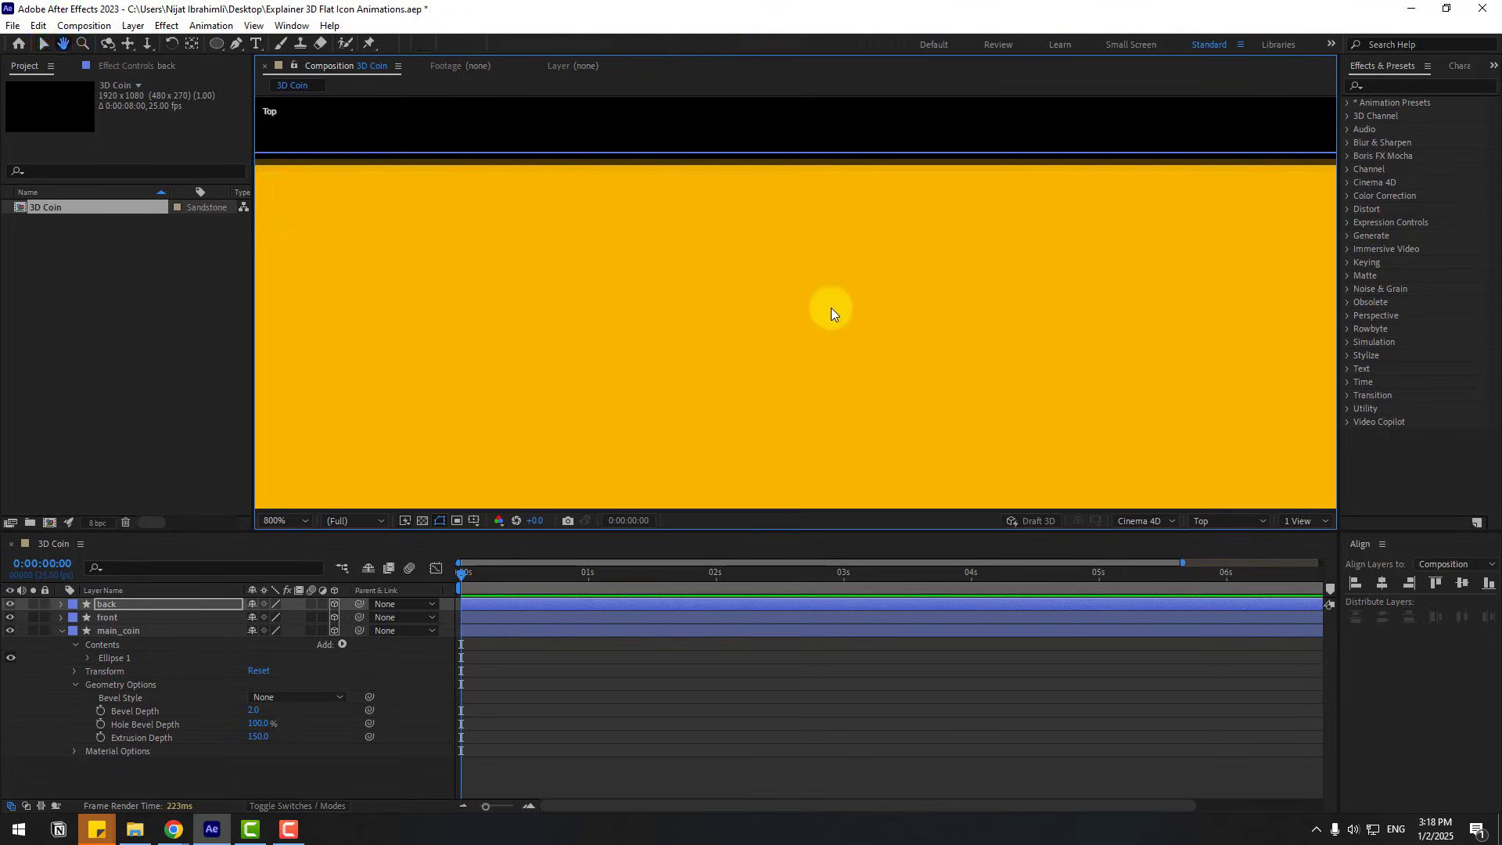
{"action": "left_click_drag", "start_coordinate": [968, 334], "coordinate": [1014, 316]}
{"action": "scroll", "coordinate": [973, 296], "scroll_direction": "down", "scroll_amount": 2}
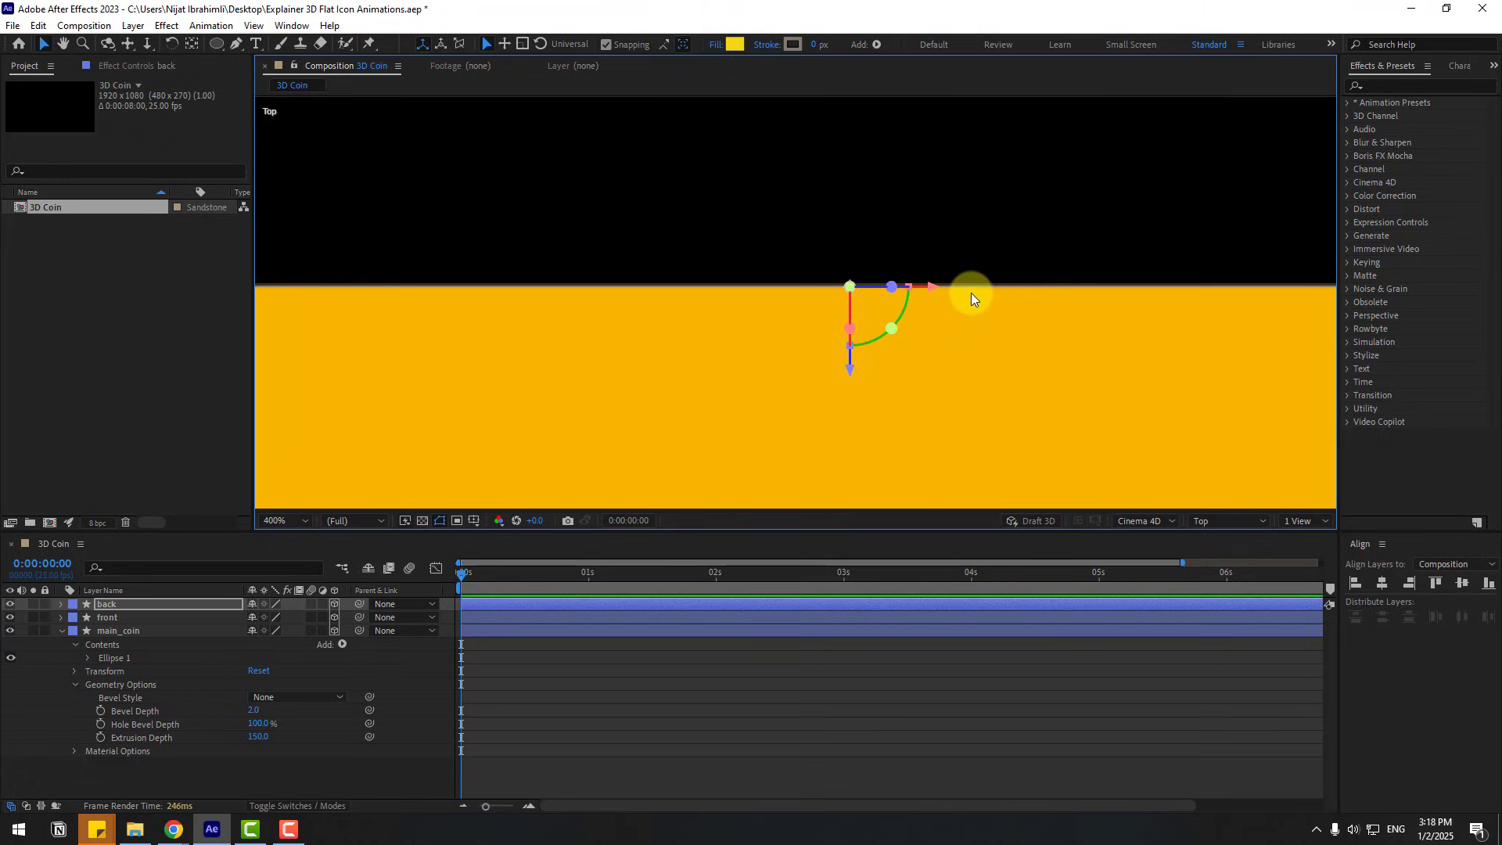
{"action": "scroll", "coordinate": [973, 298], "scroll_direction": "down", "scroll_amount": 3}
{"action": "left_click", "coordinate": [1205, 521]}
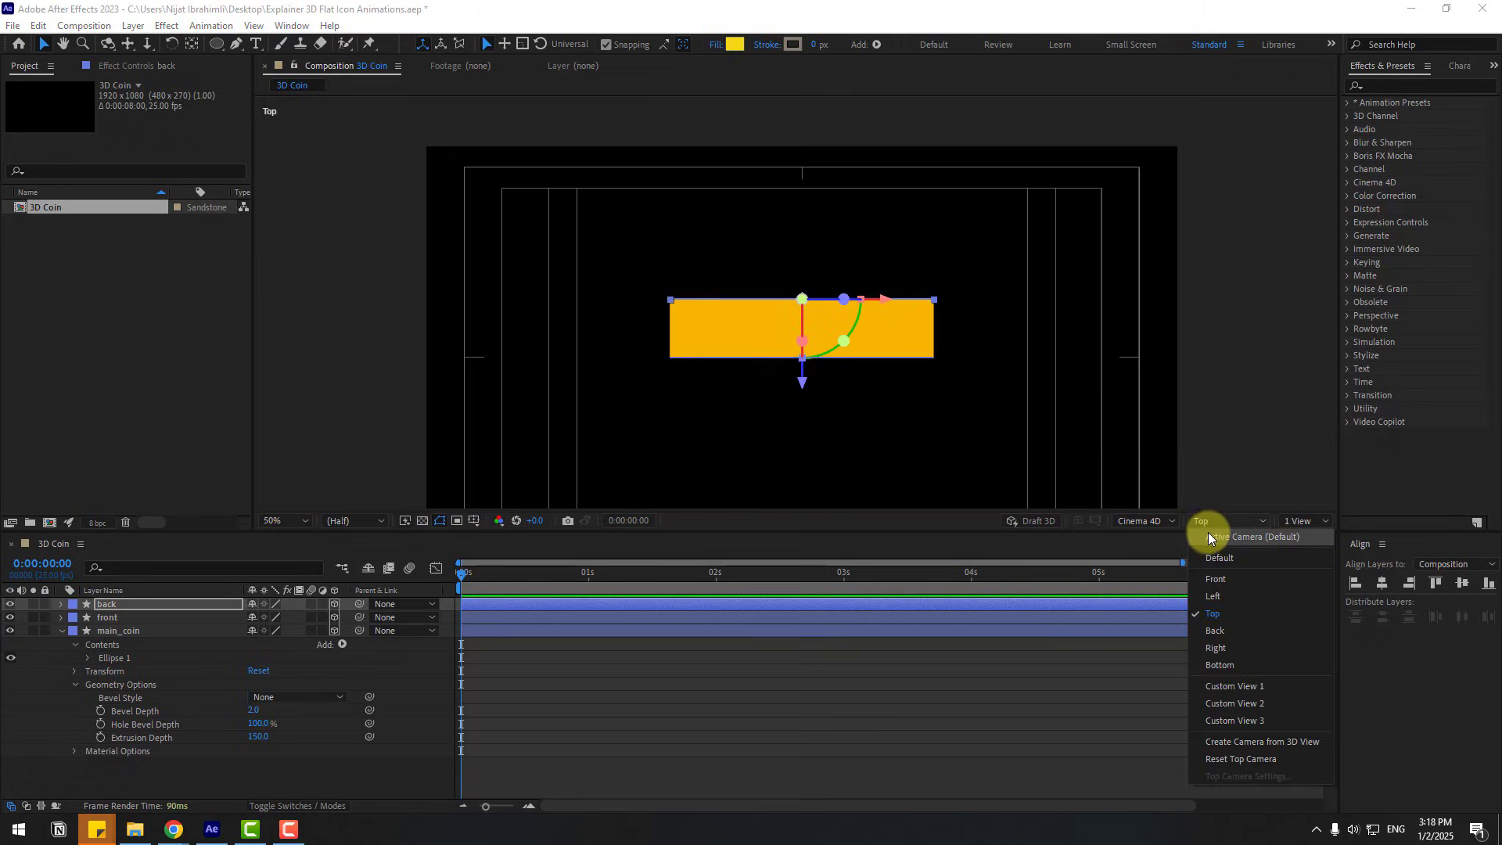
{"action": "left_click", "coordinate": [1252, 687]}
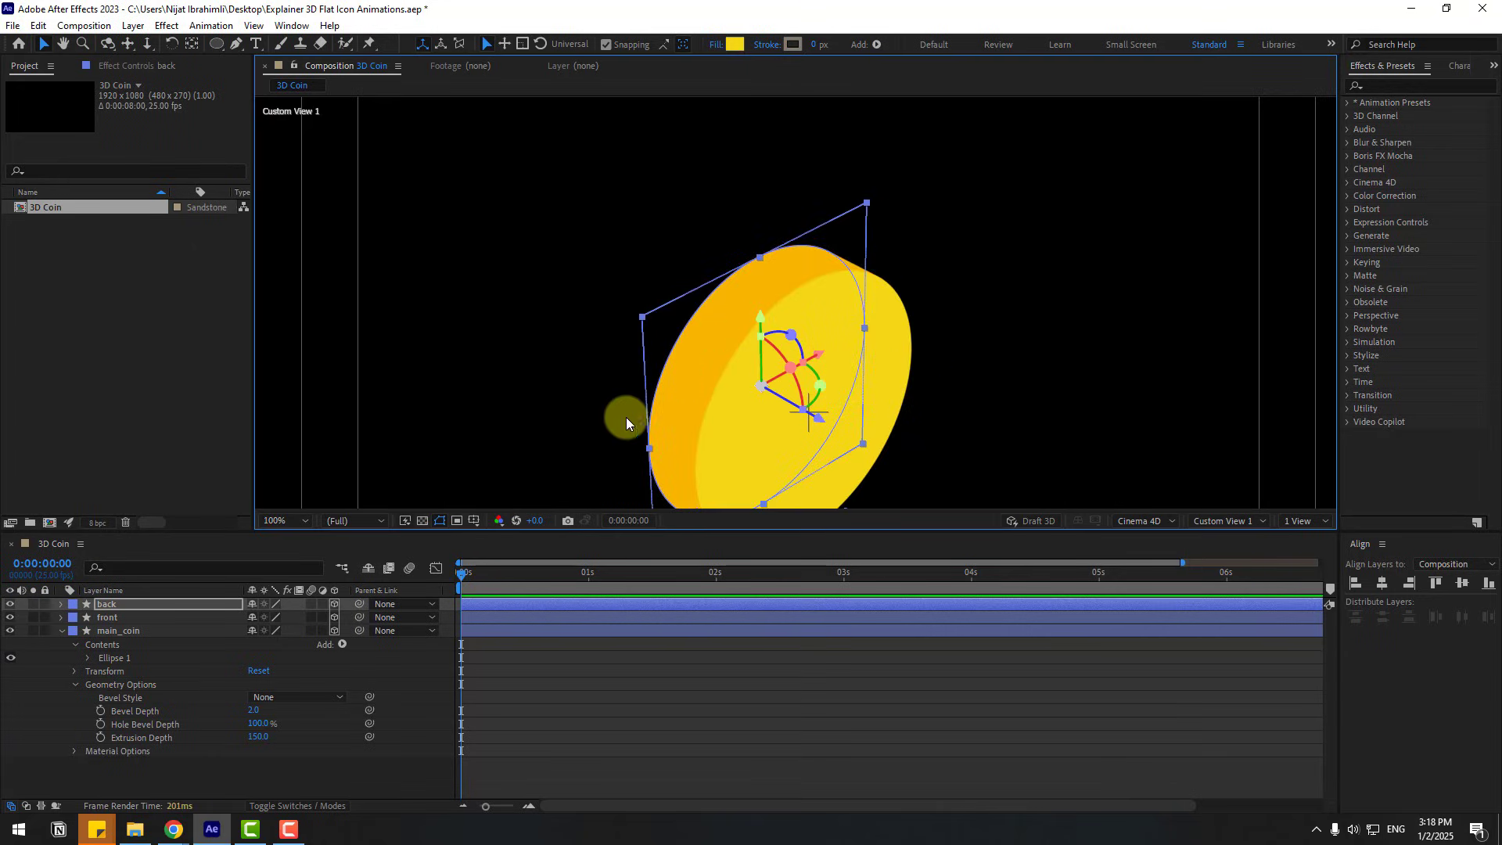
{"action": "left_click_drag", "start_coordinate": [627, 423], "coordinate": [634, 291]}
{"action": "key", "text": "c"}
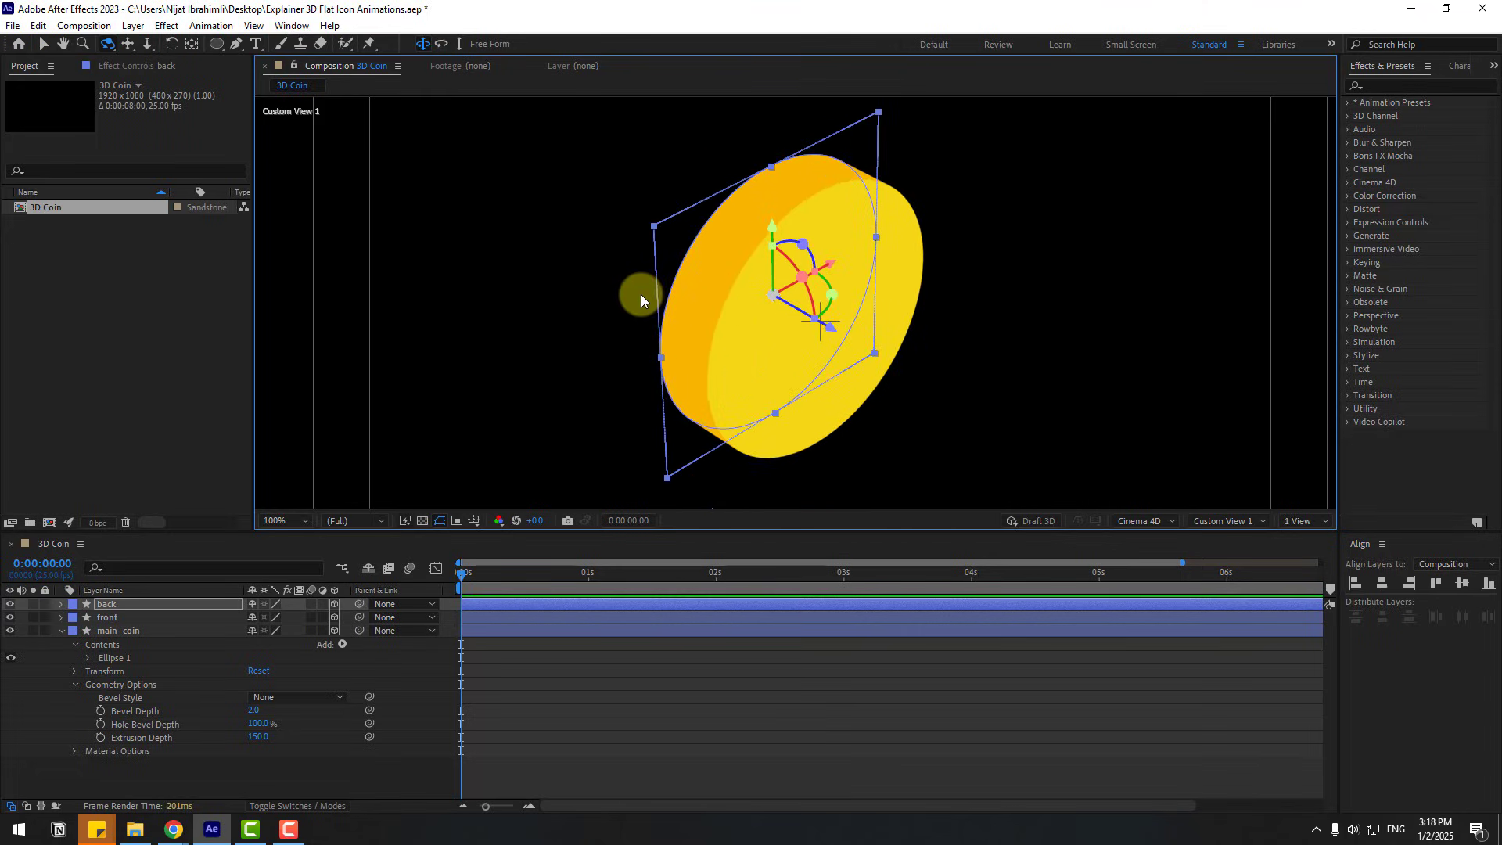
Step: Collapse main_coin and create a new text layer containing $
{"action": "left_click", "coordinate": [45, 45]}
{"action": "left_click", "coordinate": [277, 771]}
{"action": "left_click", "coordinate": [57, 633]}
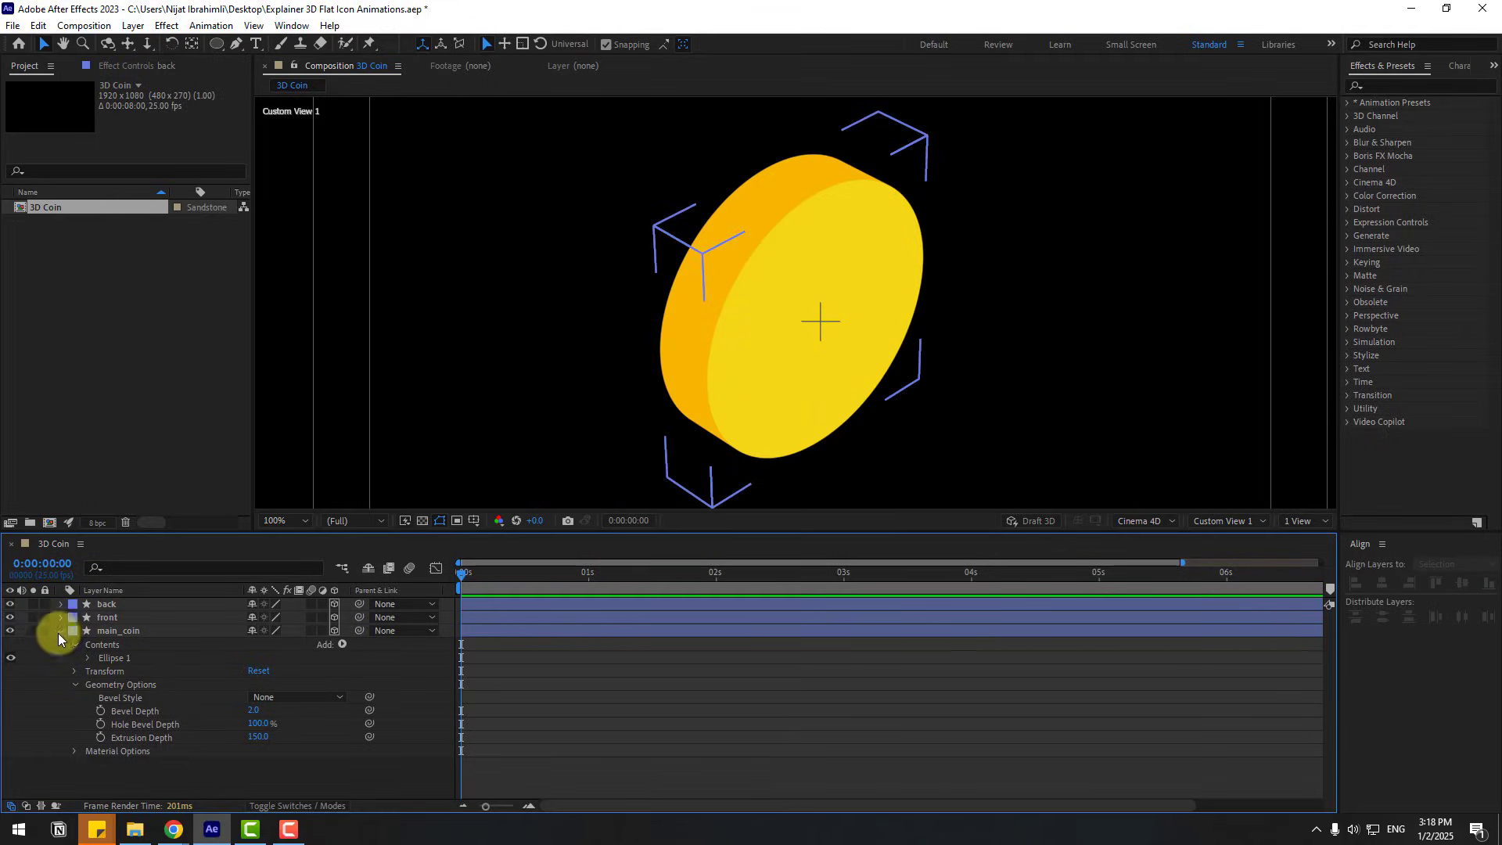
{"action": "left_click", "coordinate": [60, 631]}
{"action": "left_click", "coordinate": [147, 696]}
{"action": "left_click", "coordinate": [254, 41]}
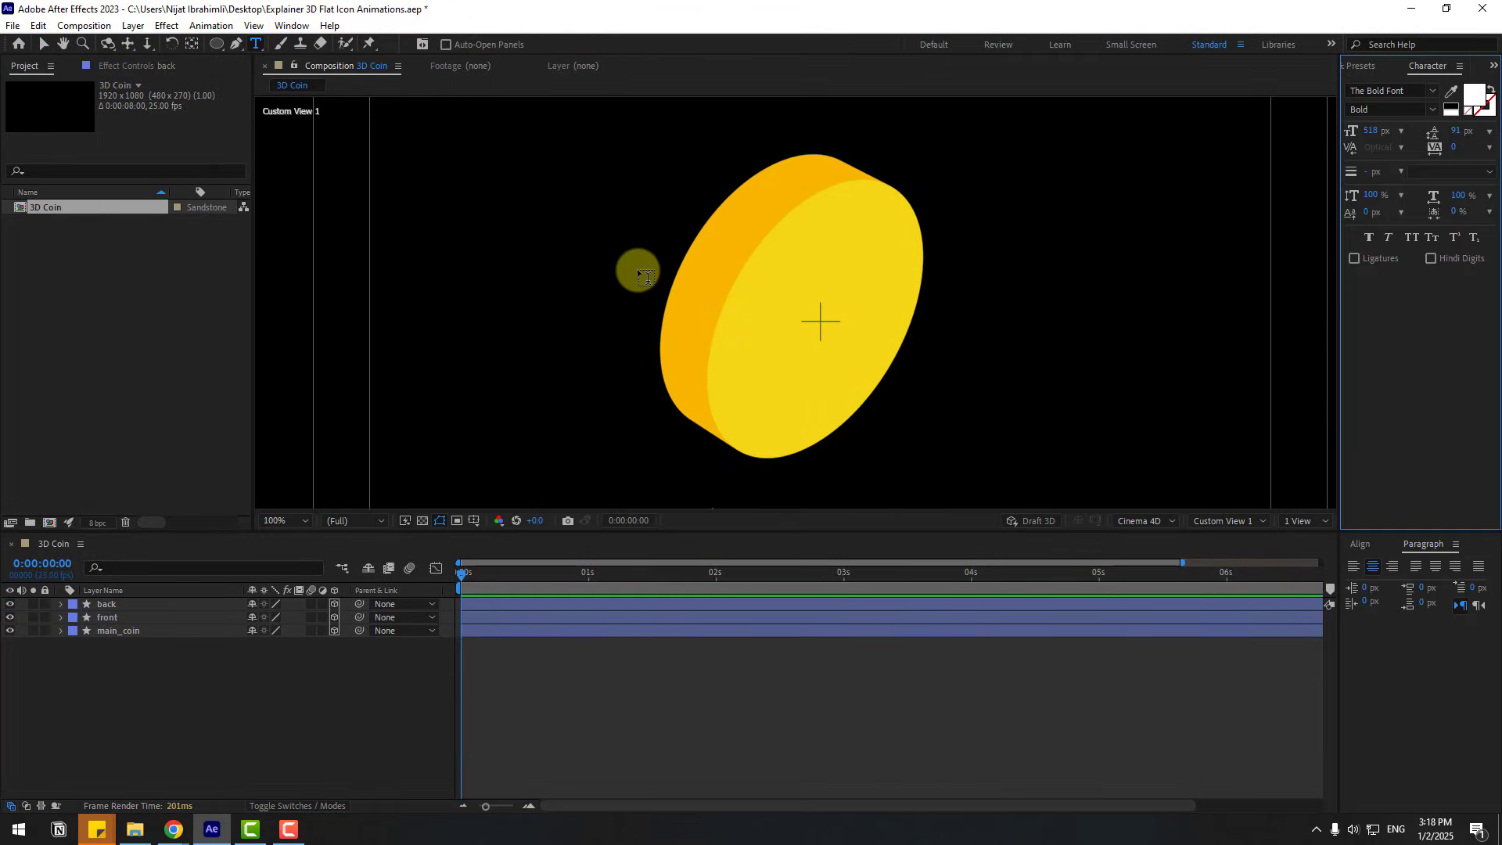
{"action": "left_click", "coordinate": [522, 227]}
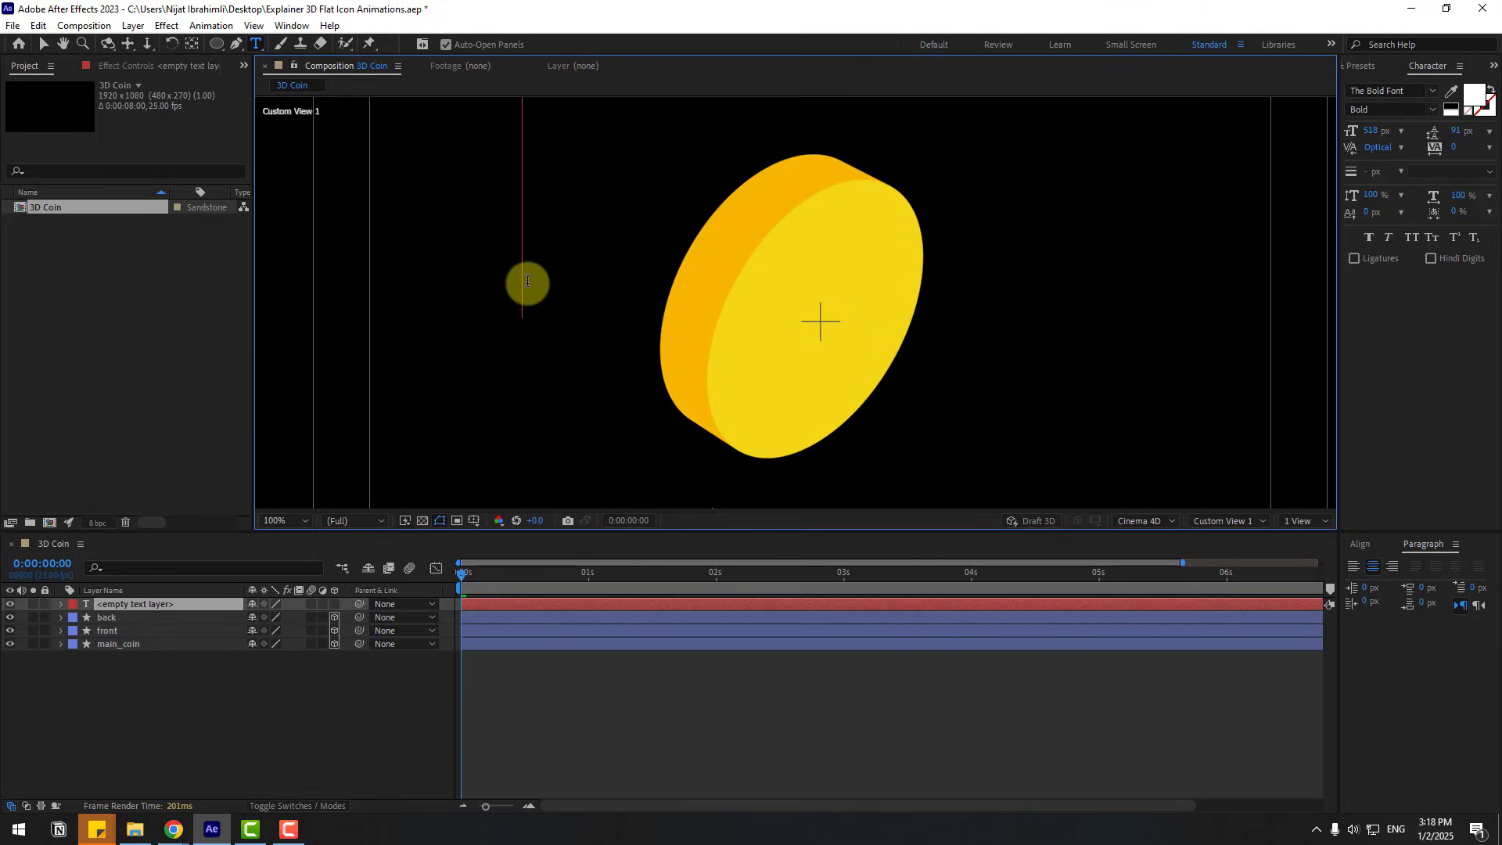
{"action": "type", "text": "$"}
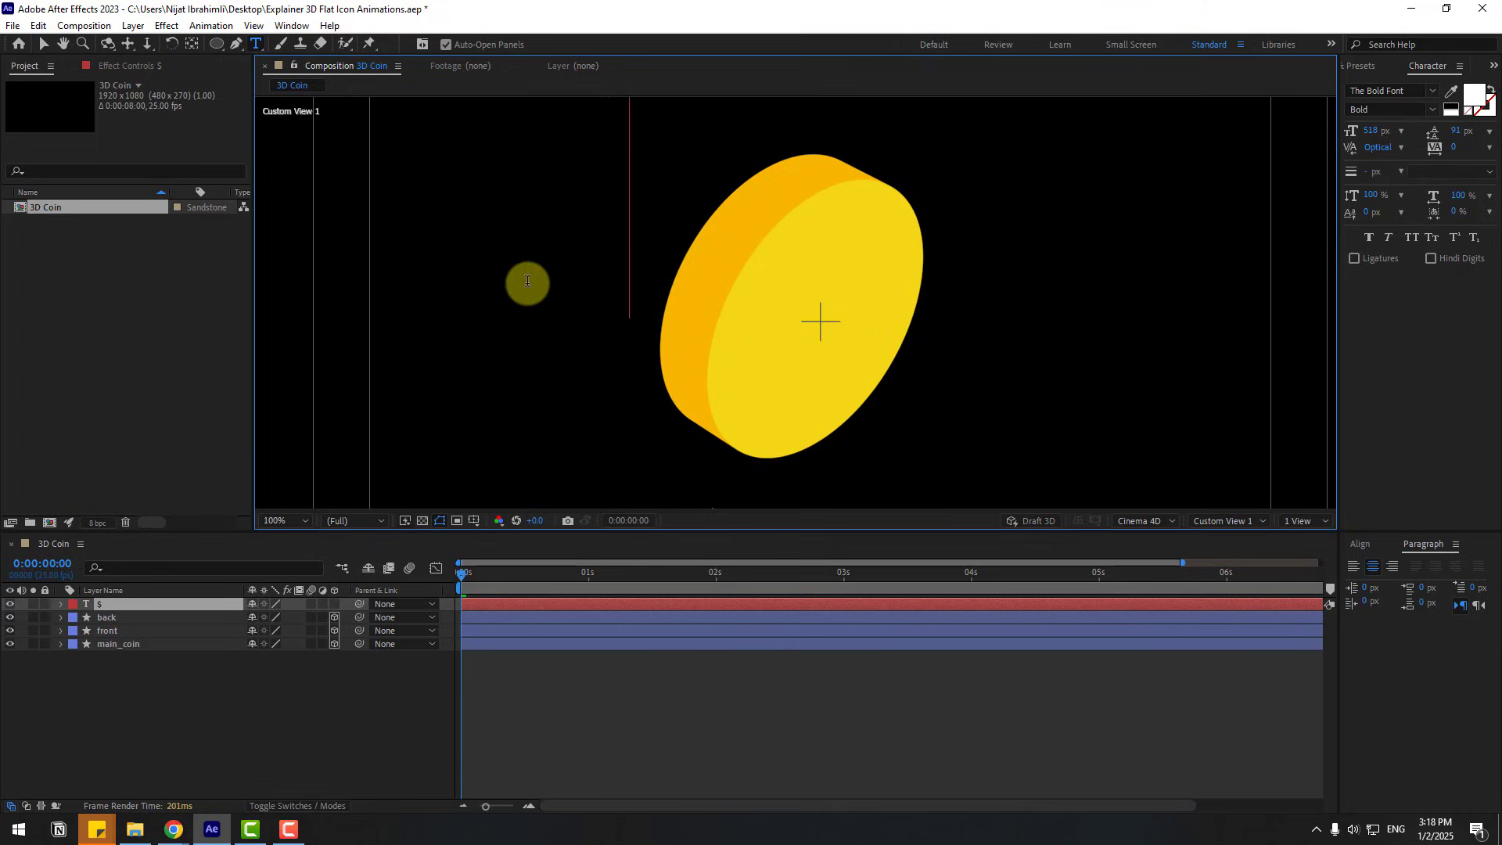
{"action": "left_click", "coordinate": [44, 44]}
Step: Resize the $ and centre it on the coin face, viewed through the Active Camera
{"action": "left_click_drag", "start_coordinate": [1370, 130], "coordinate": [1222, 147]}
{"action": "left_click_drag", "start_coordinate": [521, 224], "coordinate": [800, 357]}
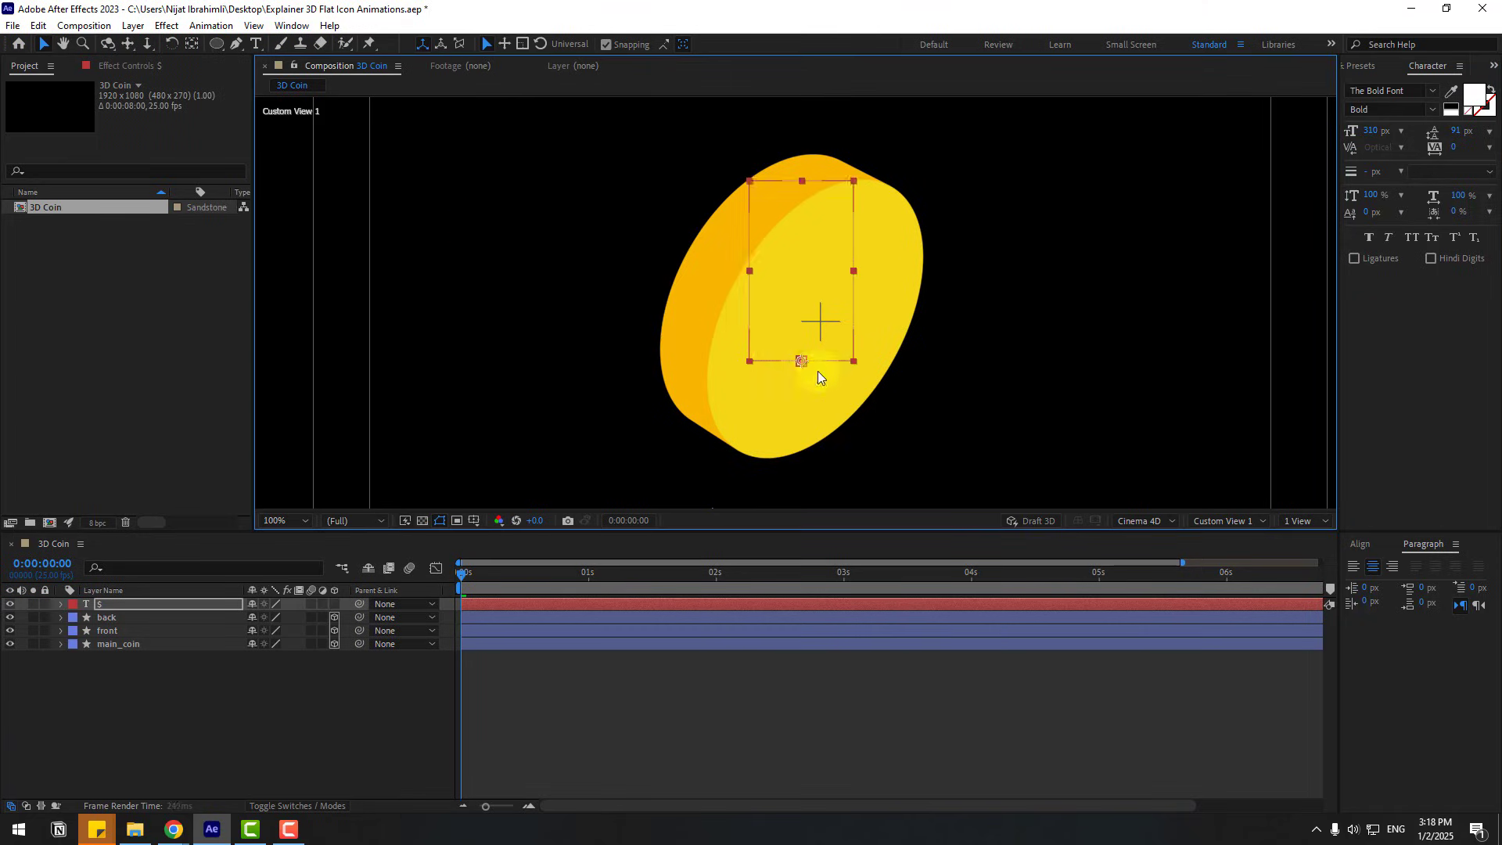
{"action": "left_click", "coordinate": [1220, 522]}
{"action": "left_click", "coordinate": [1256, 538]}
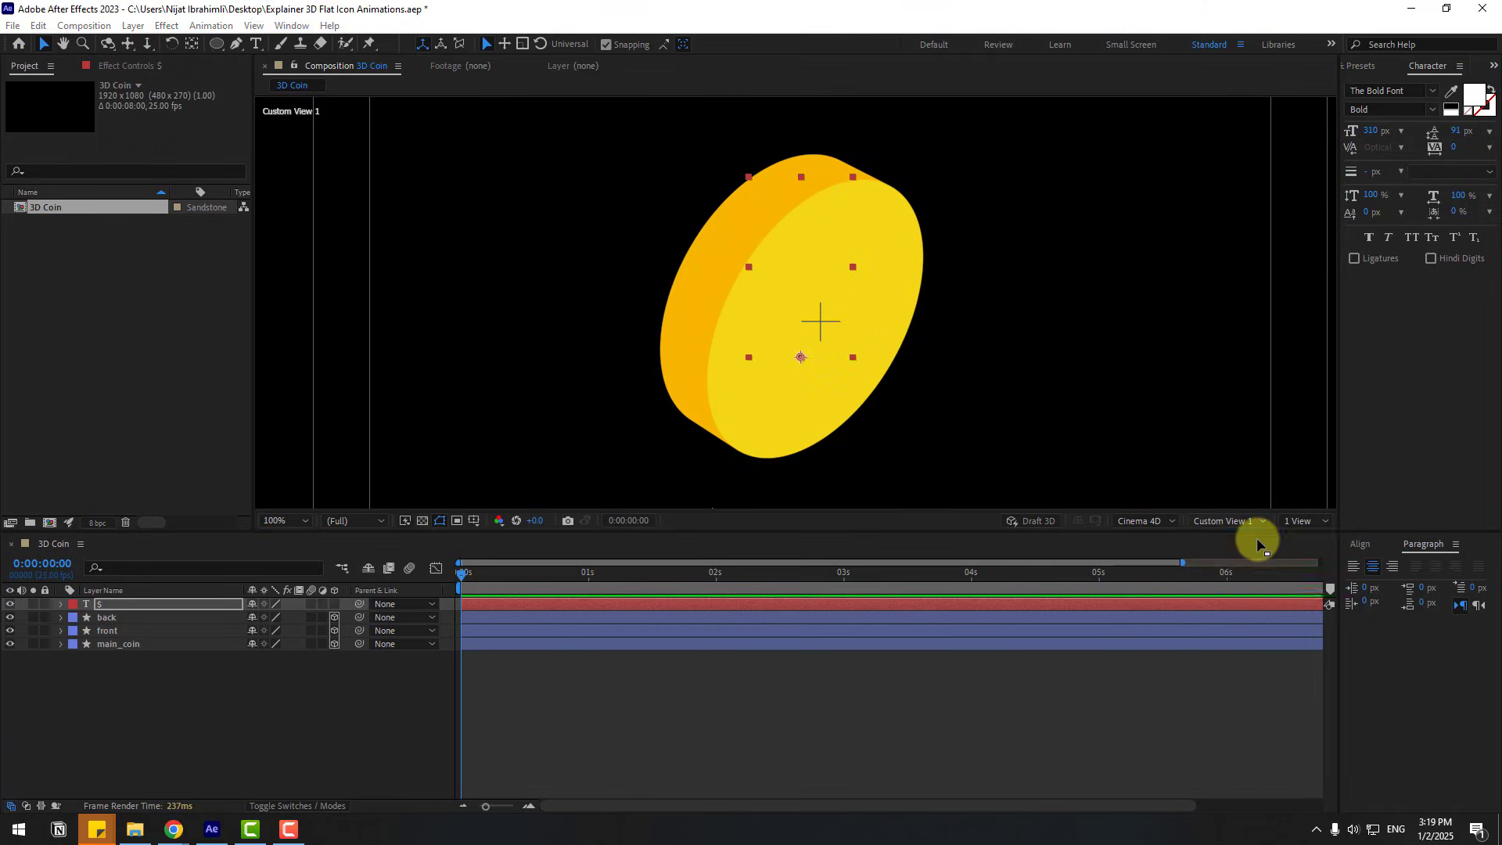
{"action": "scroll", "coordinate": [842, 312], "scroll_direction": "down", "scroll_amount": 2}
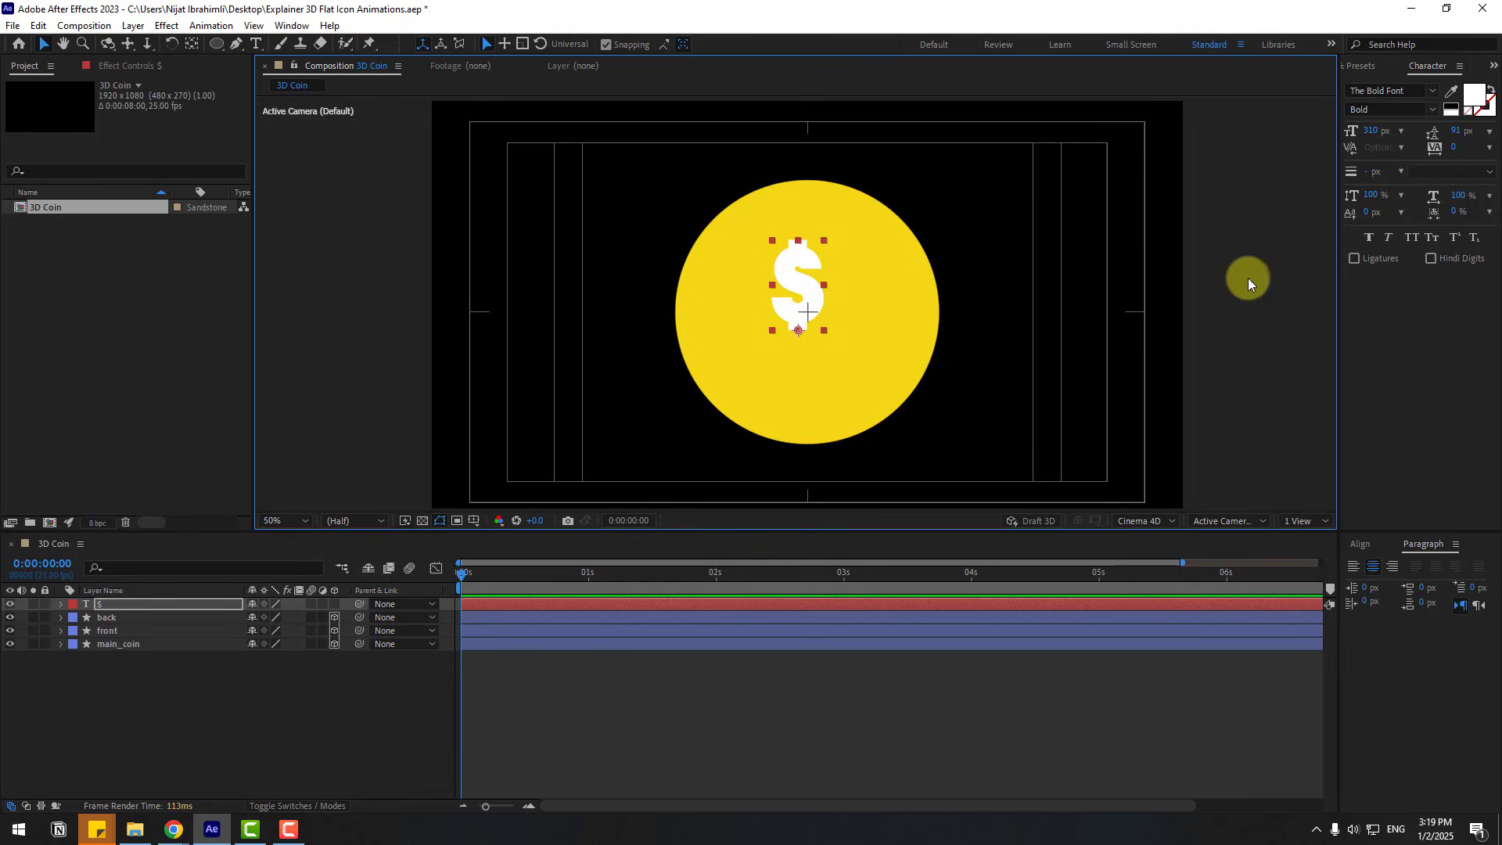
{"action": "left_click_drag", "start_coordinate": [1368, 137], "coordinate": [1471, 125]}
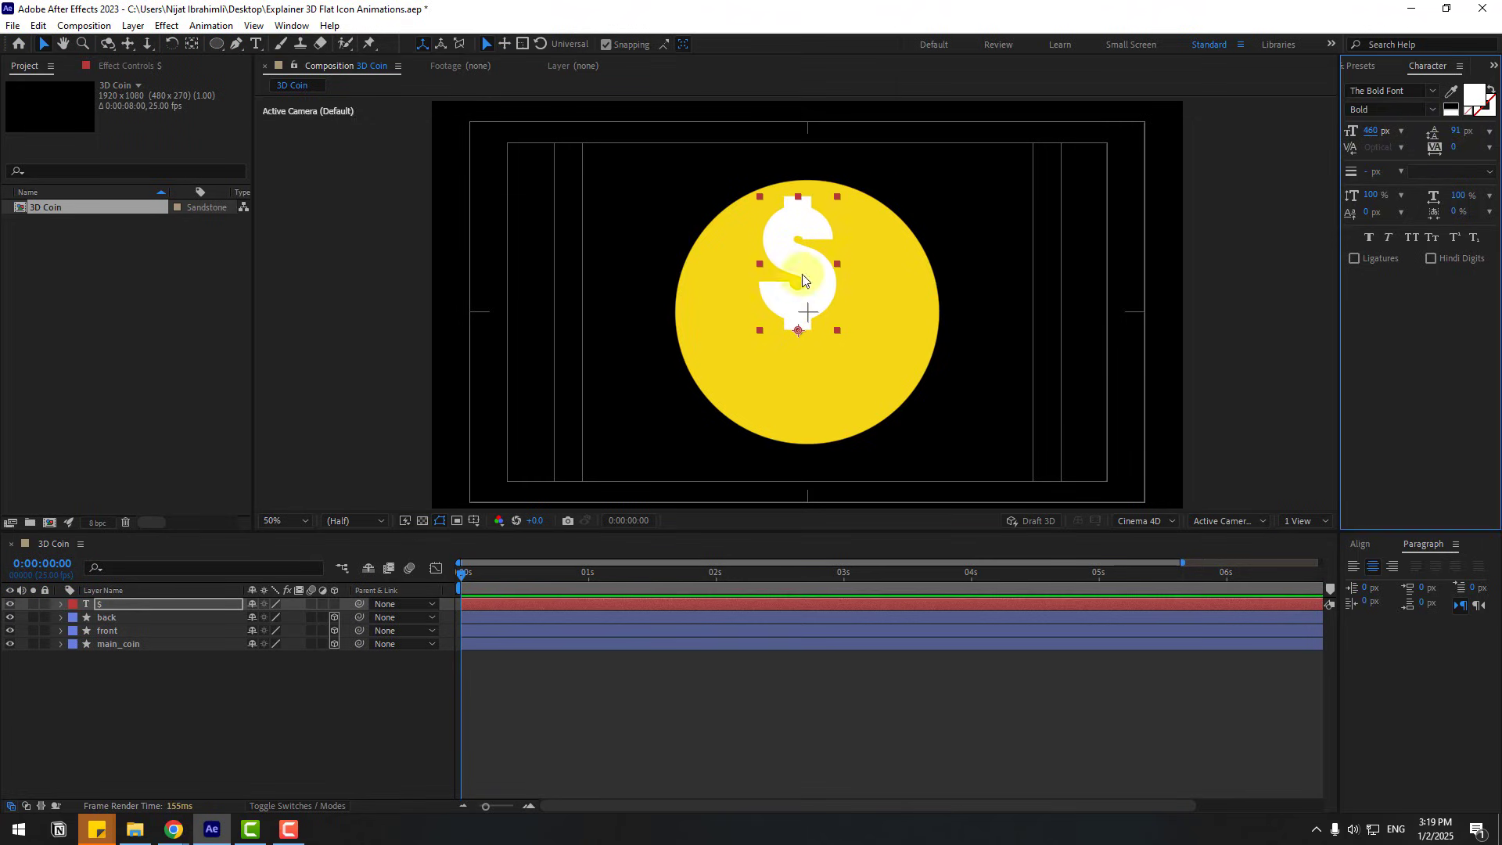
{"action": "left_click", "coordinate": [806, 305]}
{"action": "left_click_drag", "start_coordinate": [806, 305], "coordinate": [808, 315]}
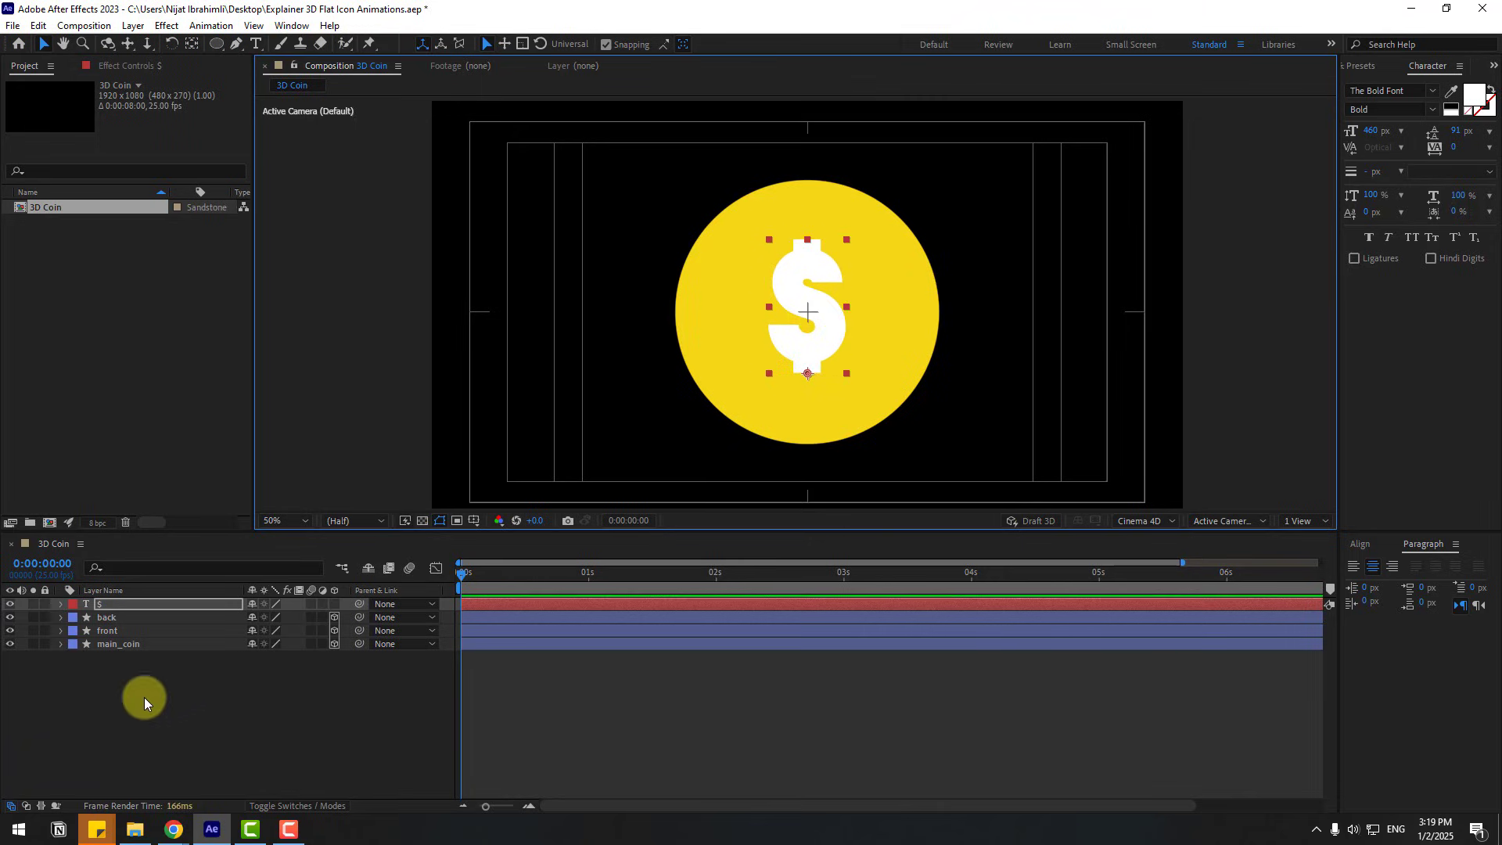
Step: Set the $ font to Front Page Neue at 494 px
{"action": "left_click", "coordinate": [1432, 91]}
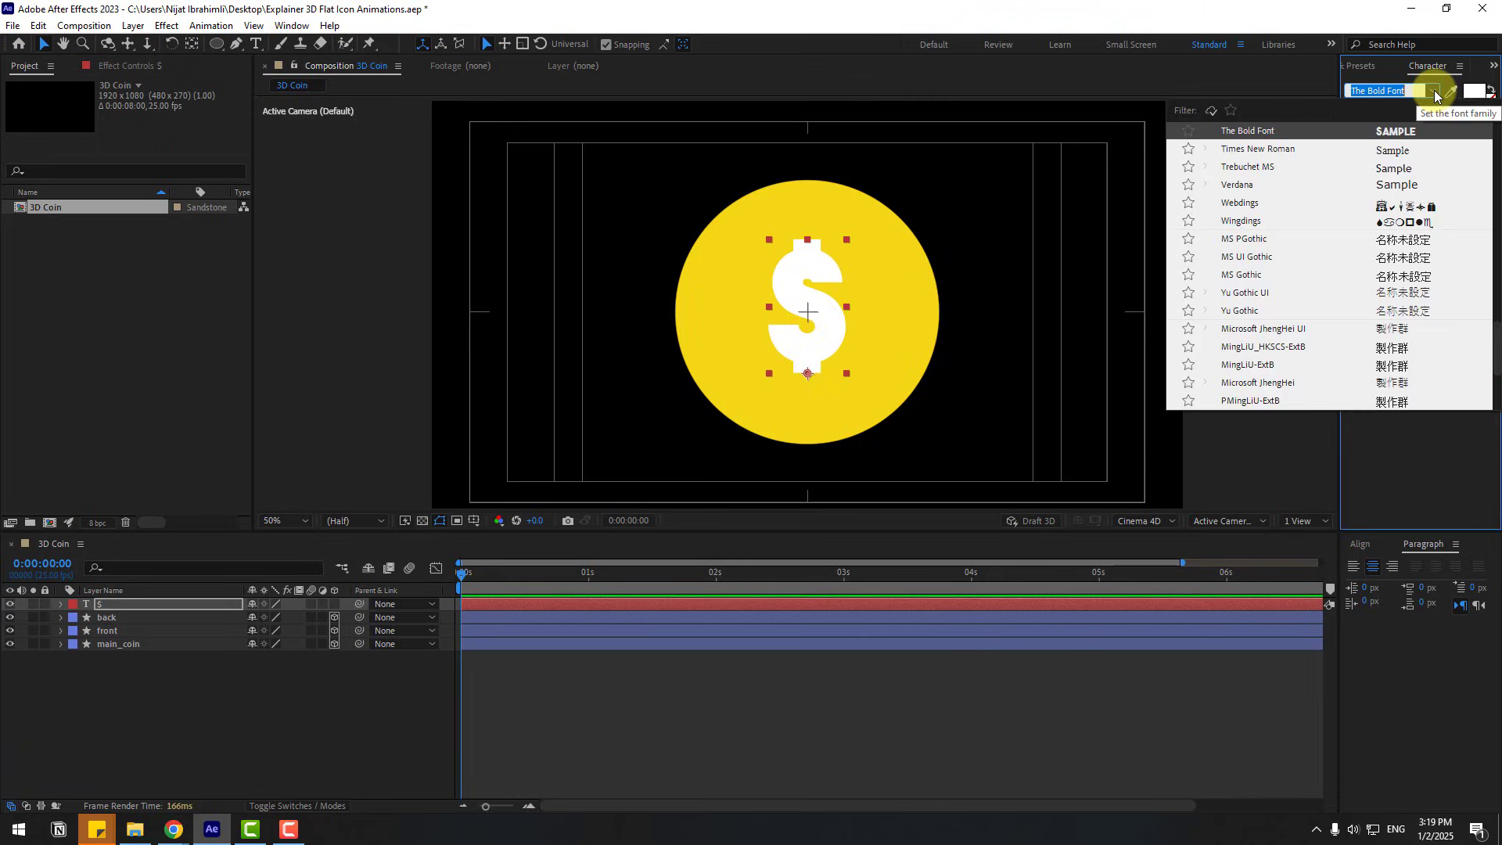
{"action": "type", "text": "Front"}
{"action": "key", "text": "Return"}
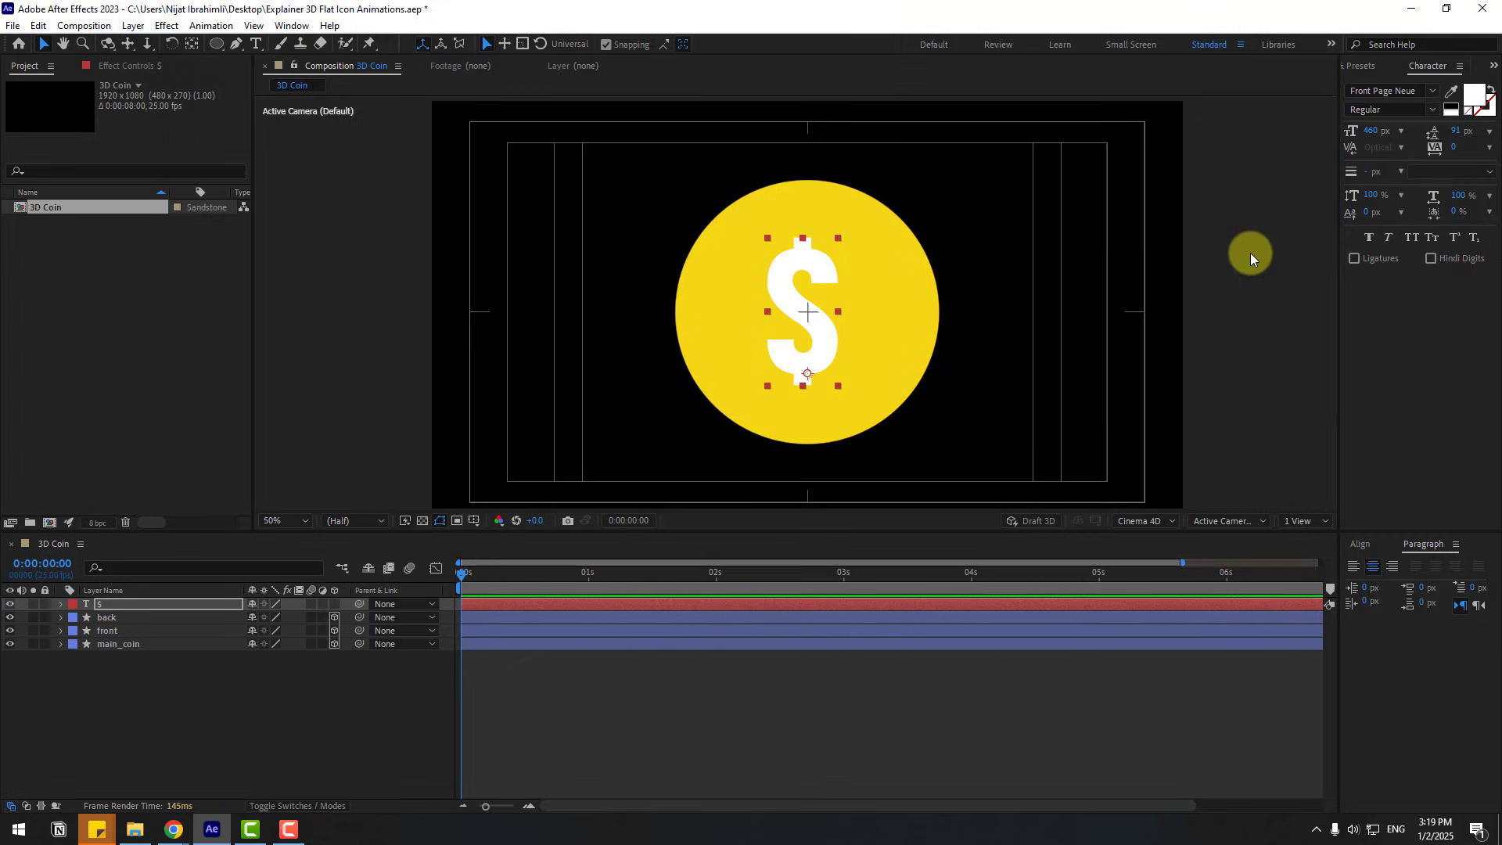
{"action": "left_click_drag", "start_coordinate": [1373, 132], "coordinate": [1409, 132]}
{"action": "left_click", "coordinate": [817, 333]}
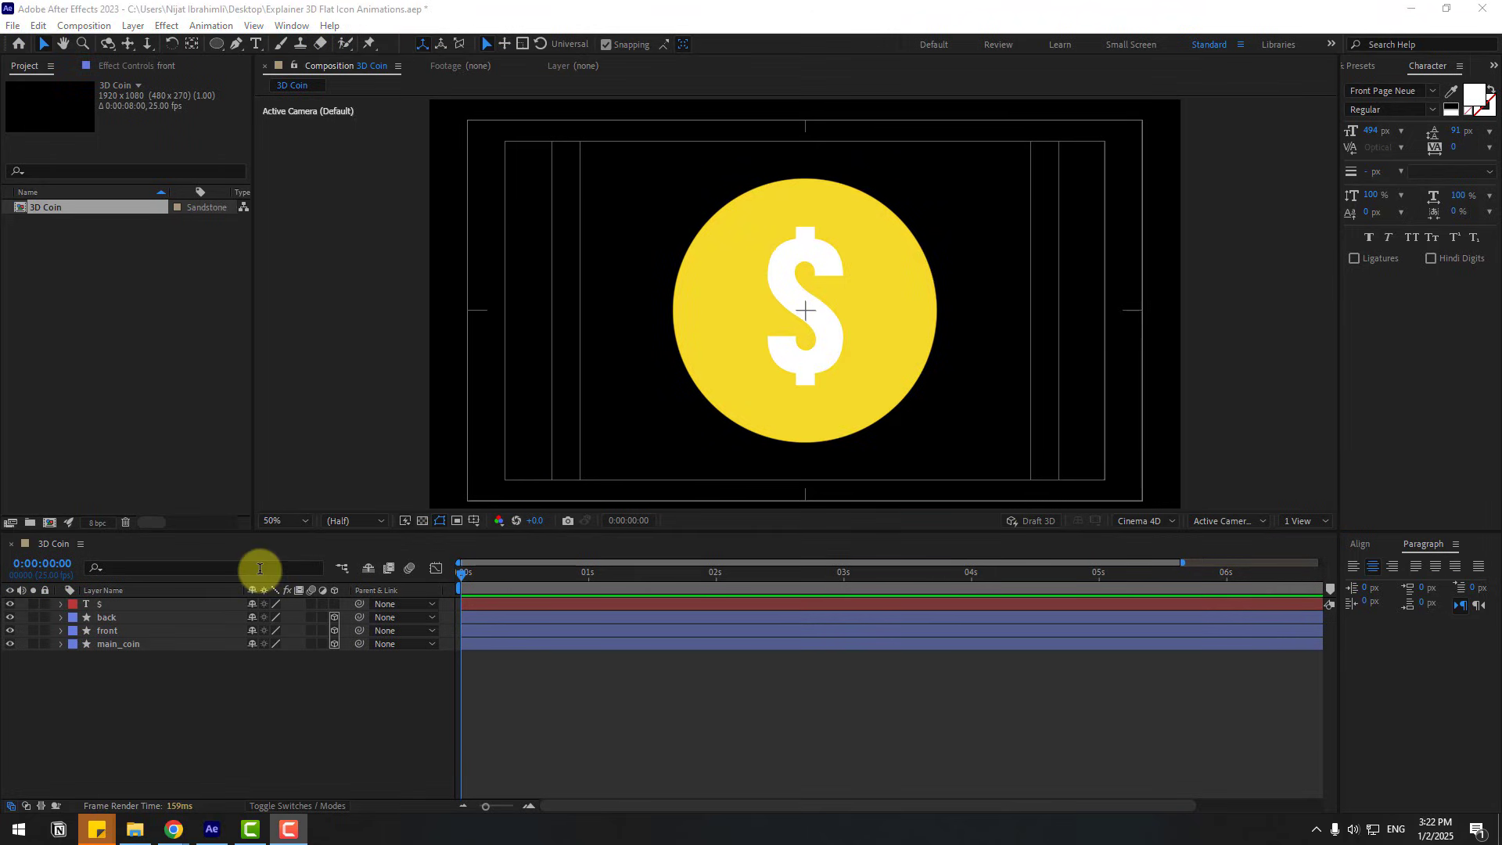
Step: Change the front layer's fill to lighter yellow #F9E353
{"action": "left_click", "coordinate": [100, 631]}
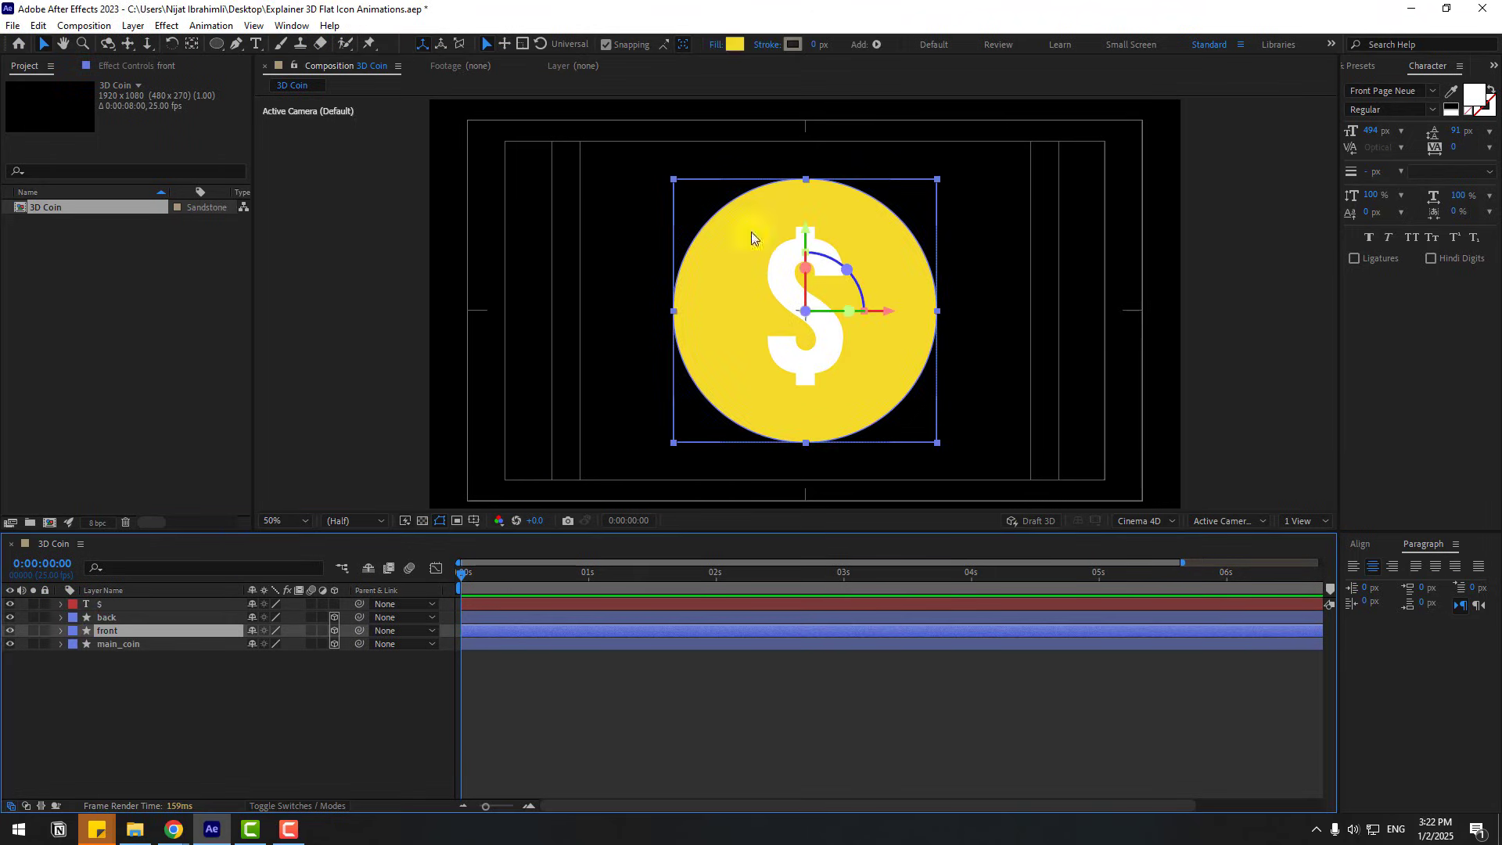
{"action": "left_click", "coordinate": [736, 45]}
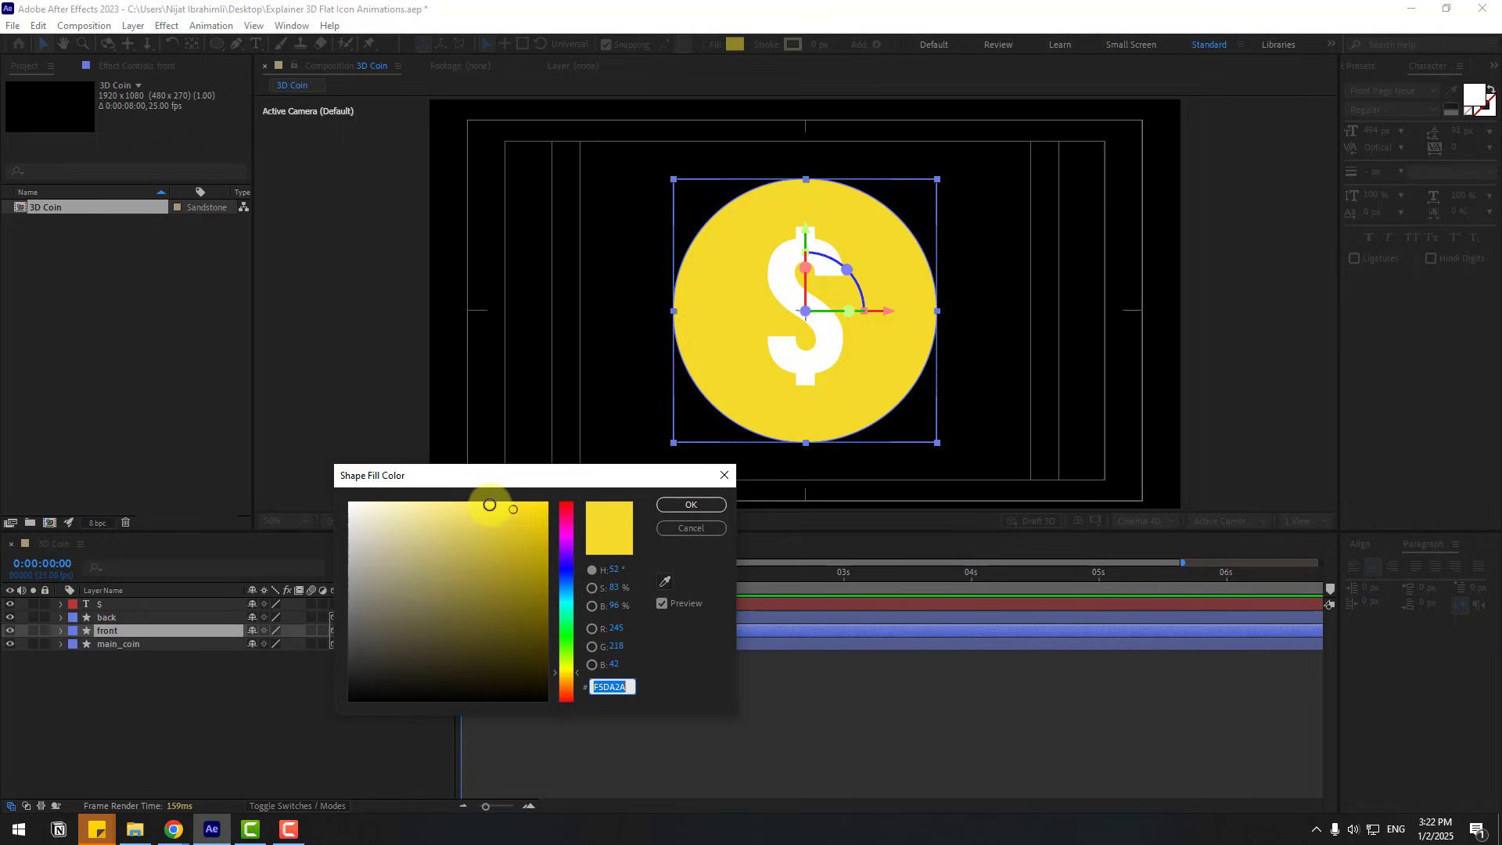
{"action": "left_click", "coordinate": [481, 506]}
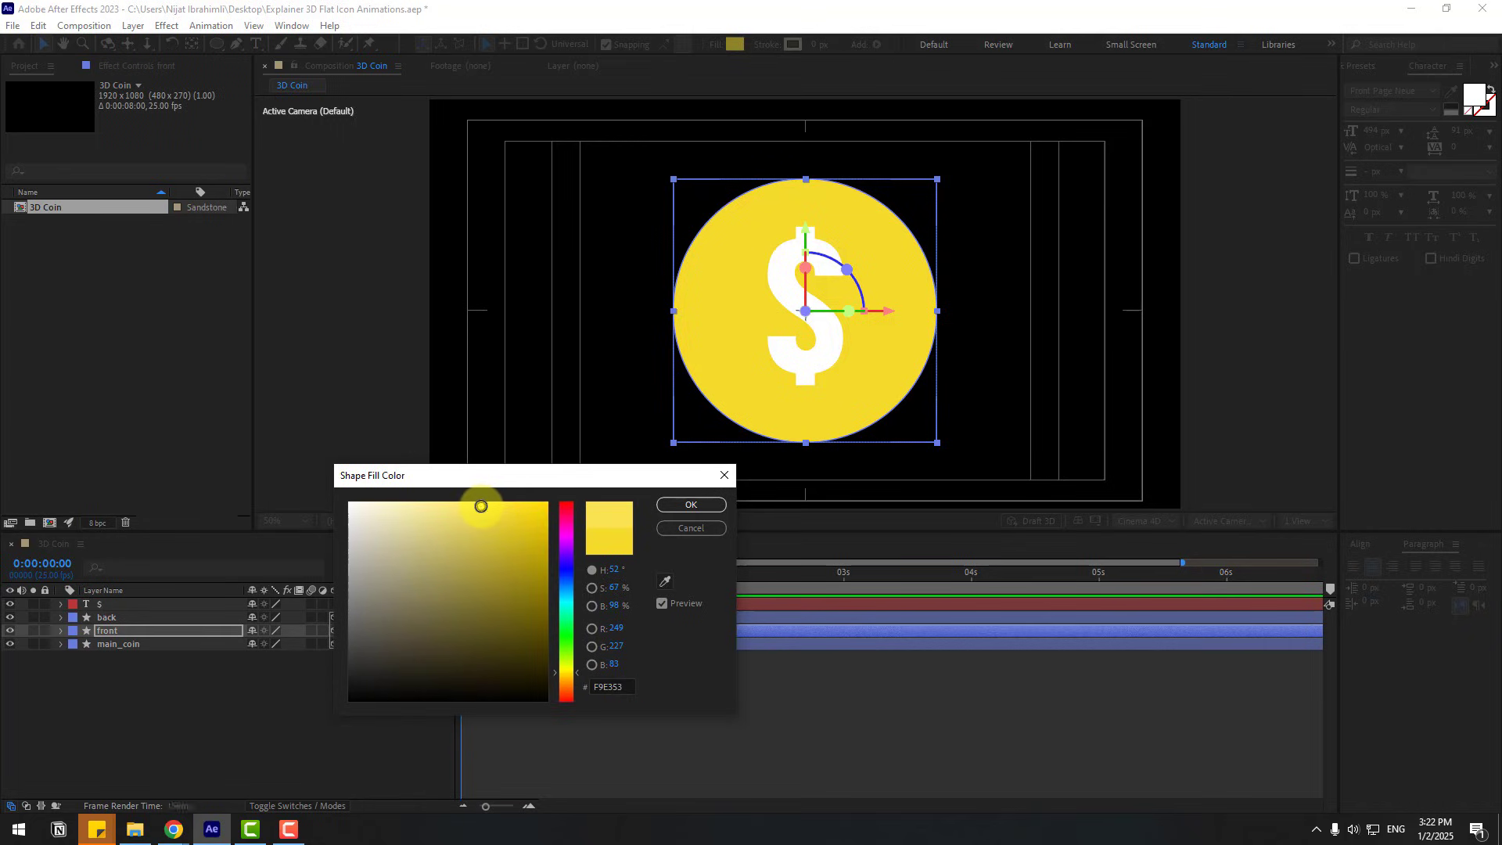
{"action": "left_click", "coordinate": [676, 506]}
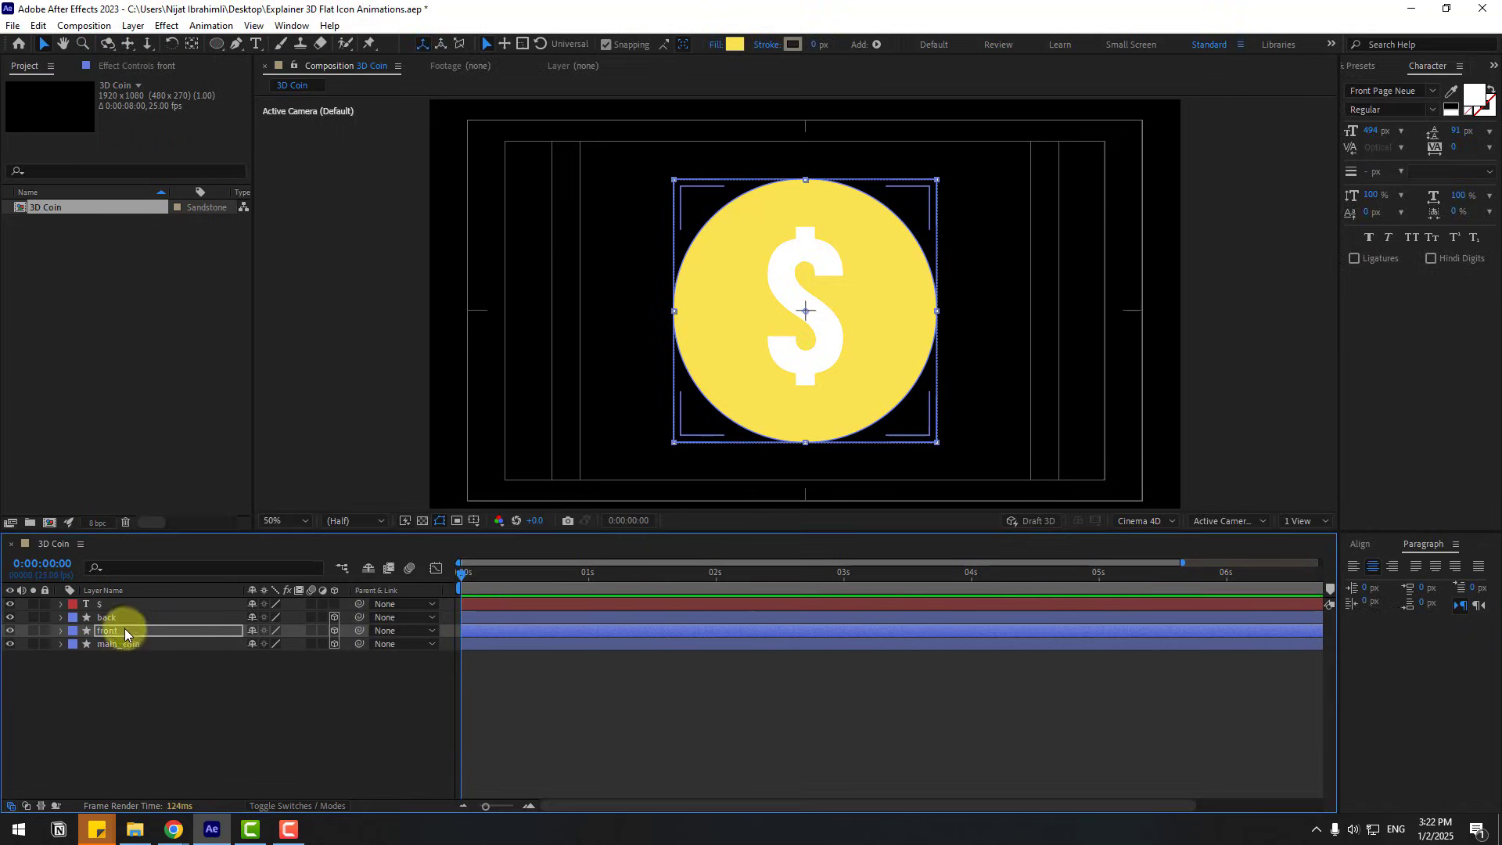
Step: Scale the front face down to about 89%, leaving a darker rim
{"action": "left_click", "coordinate": [114, 632]}
{"action": "key", "text": "s"}
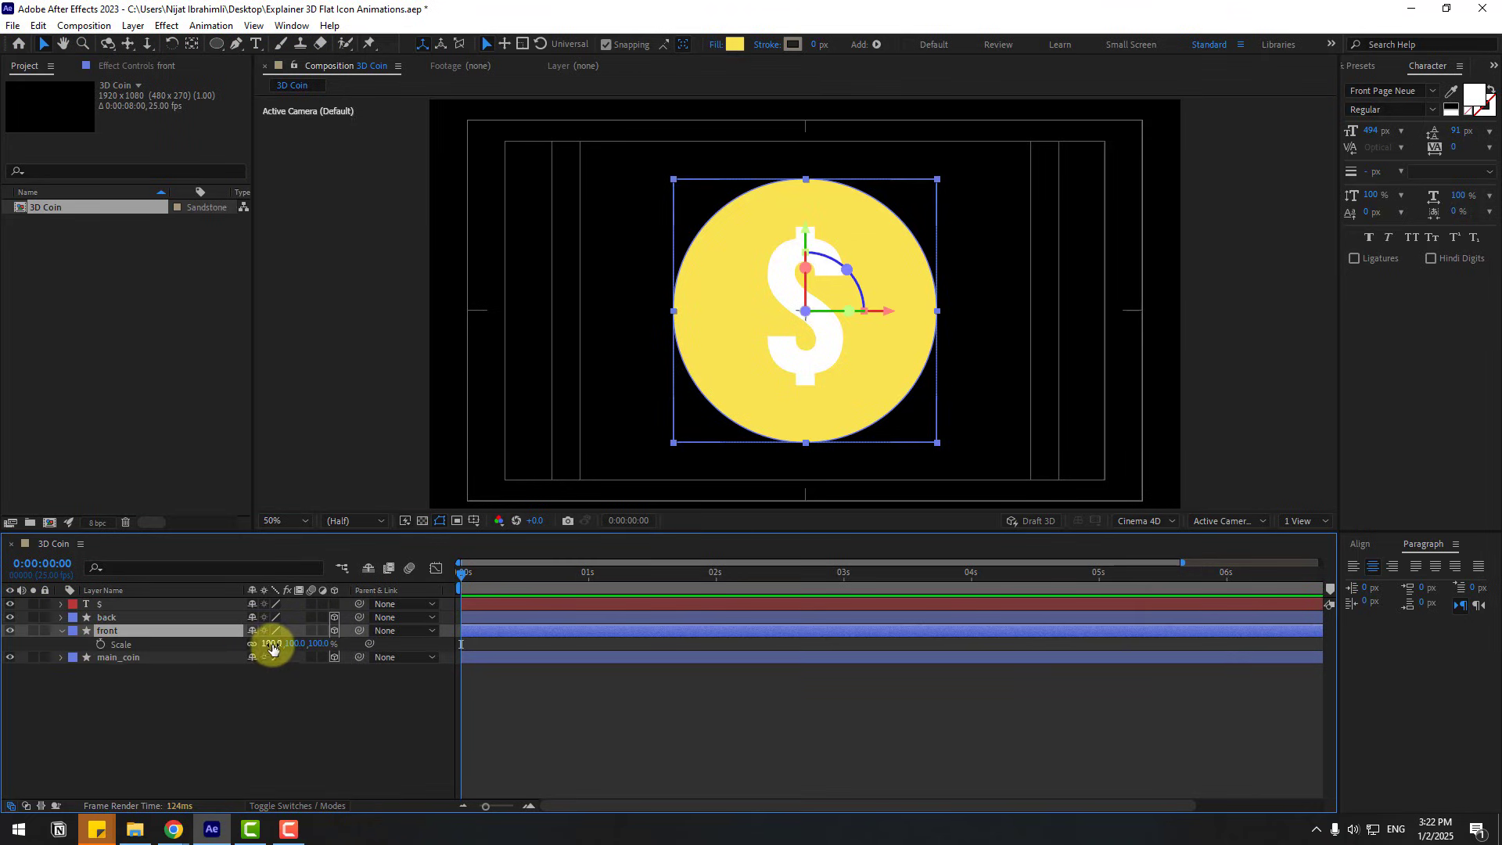
{"action": "left_click_drag", "start_coordinate": [272, 649], "coordinate": [265, 643]}
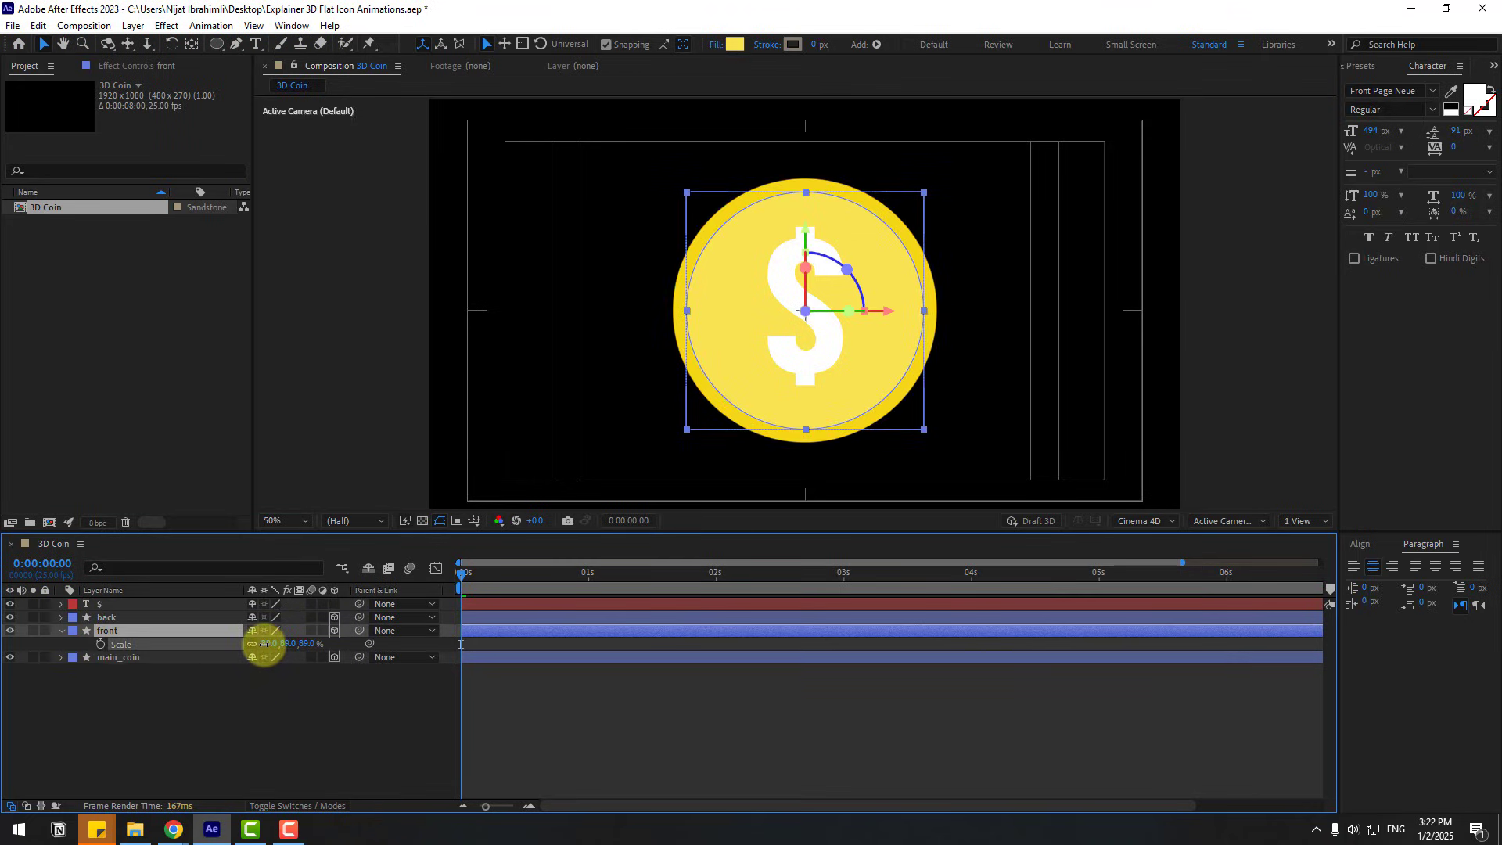
{"action": "left_click", "coordinate": [225, 724]}
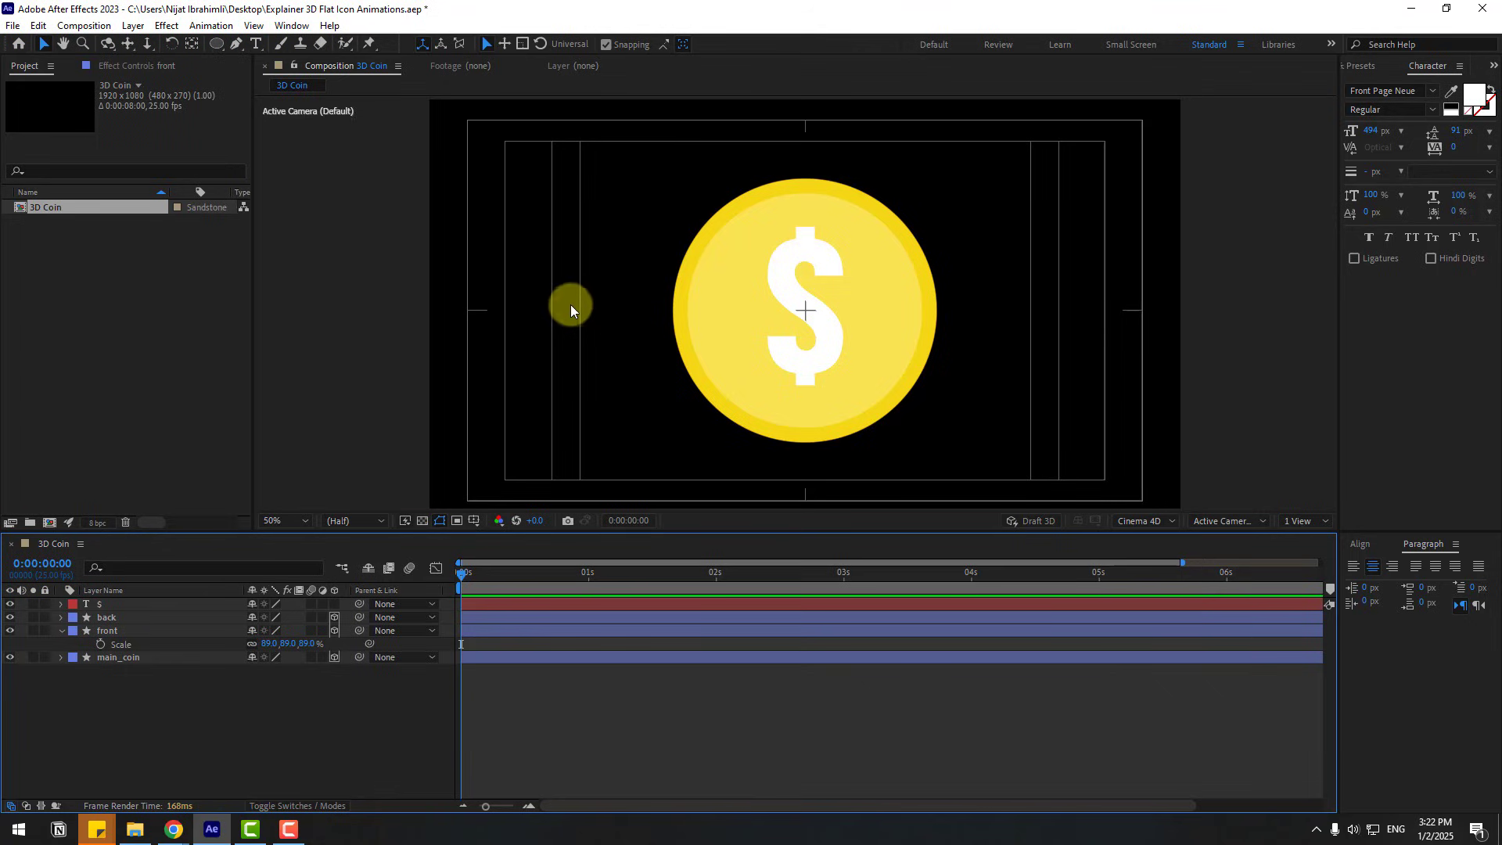
Step: Confirm the F9E353 fill on the front and back faces, then select the $ layer
{"action": "left_click", "coordinate": [105, 631]}
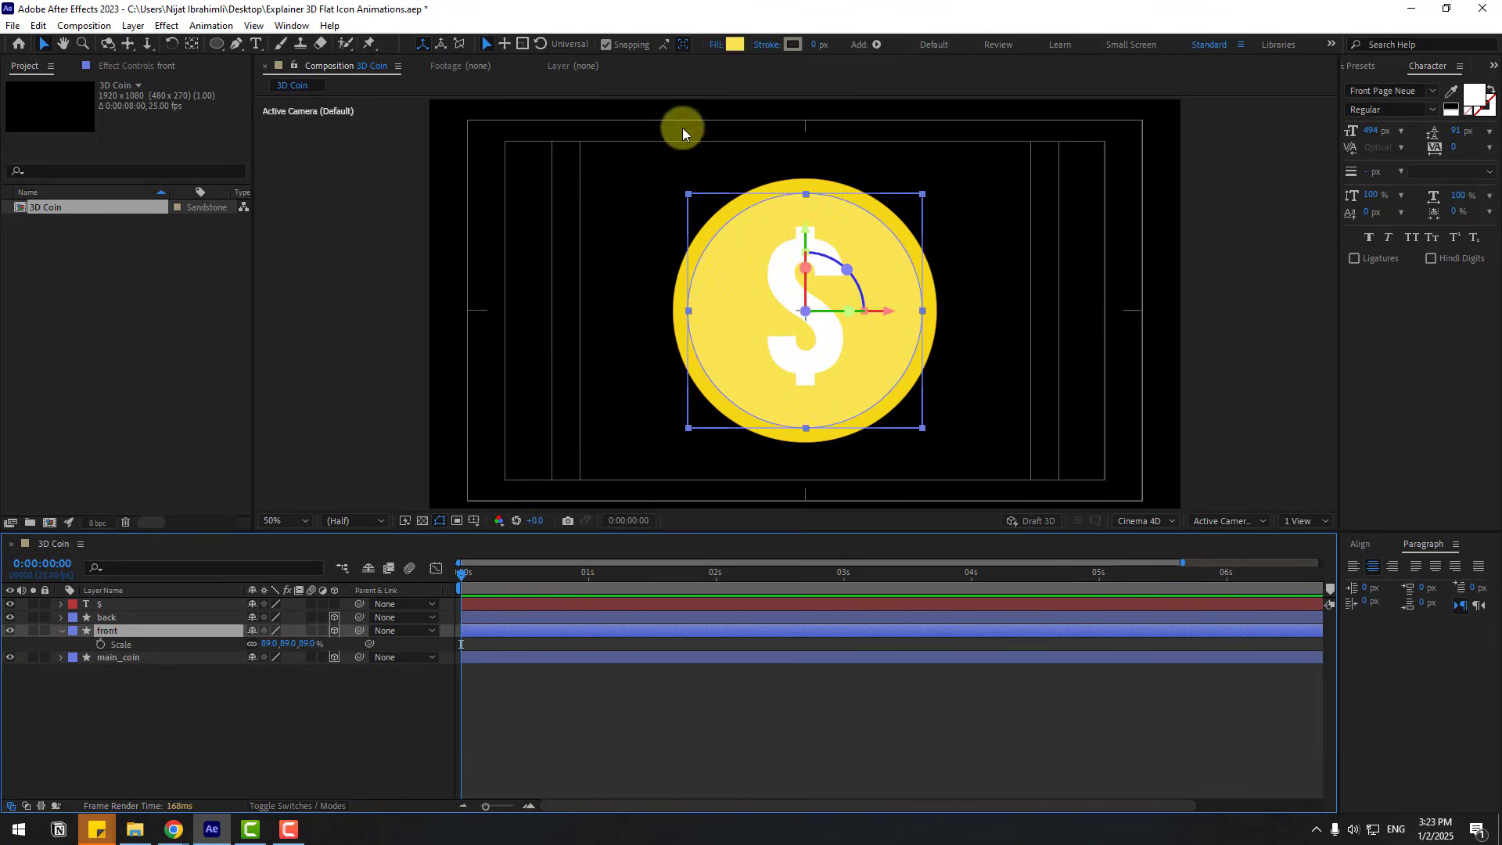
{"action": "left_click", "coordinate": [732, 43]}
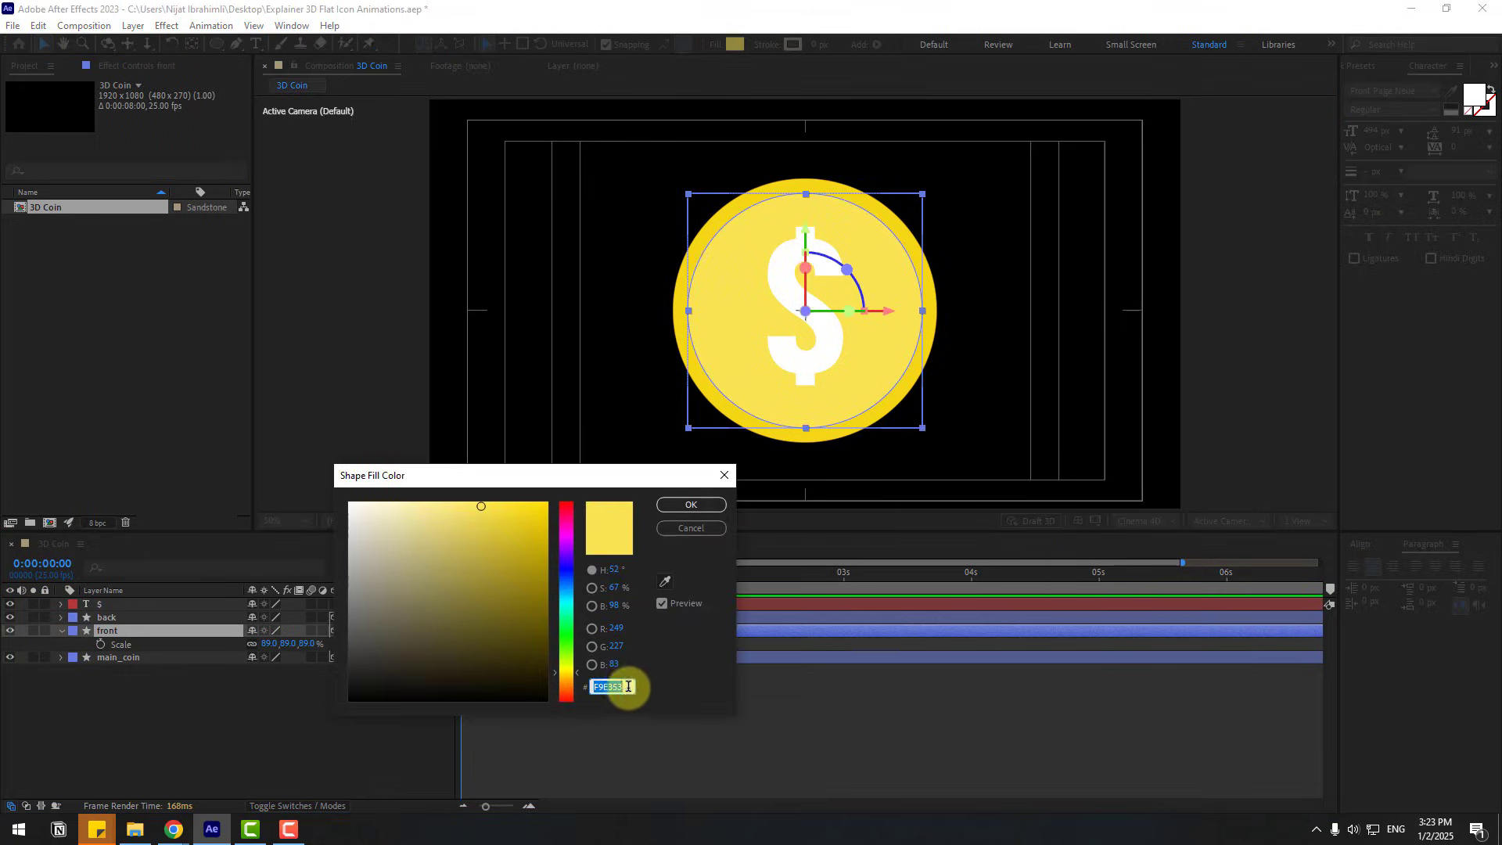
{"action": "left_click", "coordinate": [667, 505]}
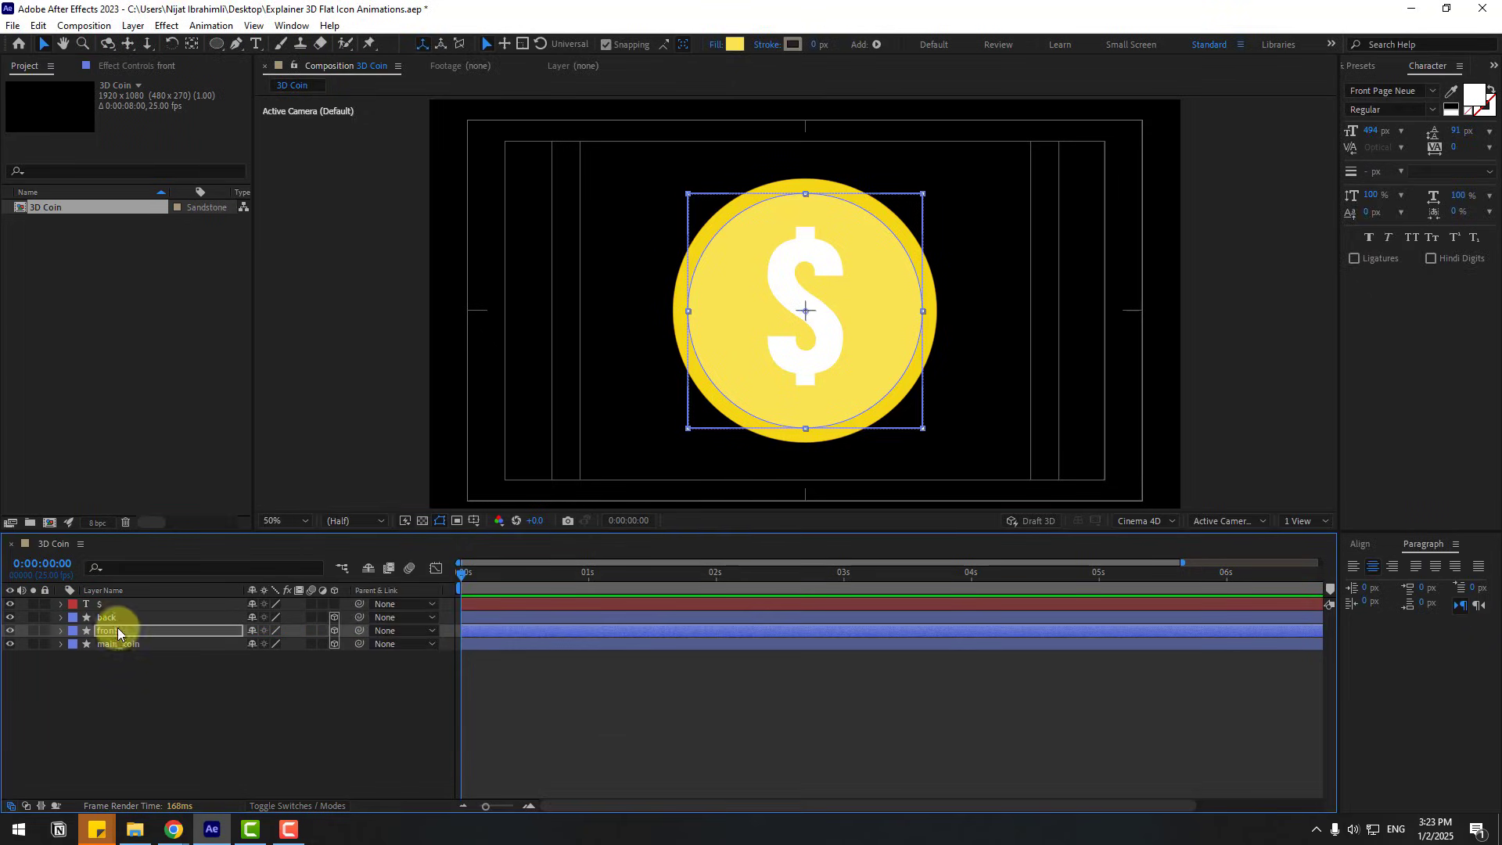
{"action": "left_click", "coordinate": [110, 617]}
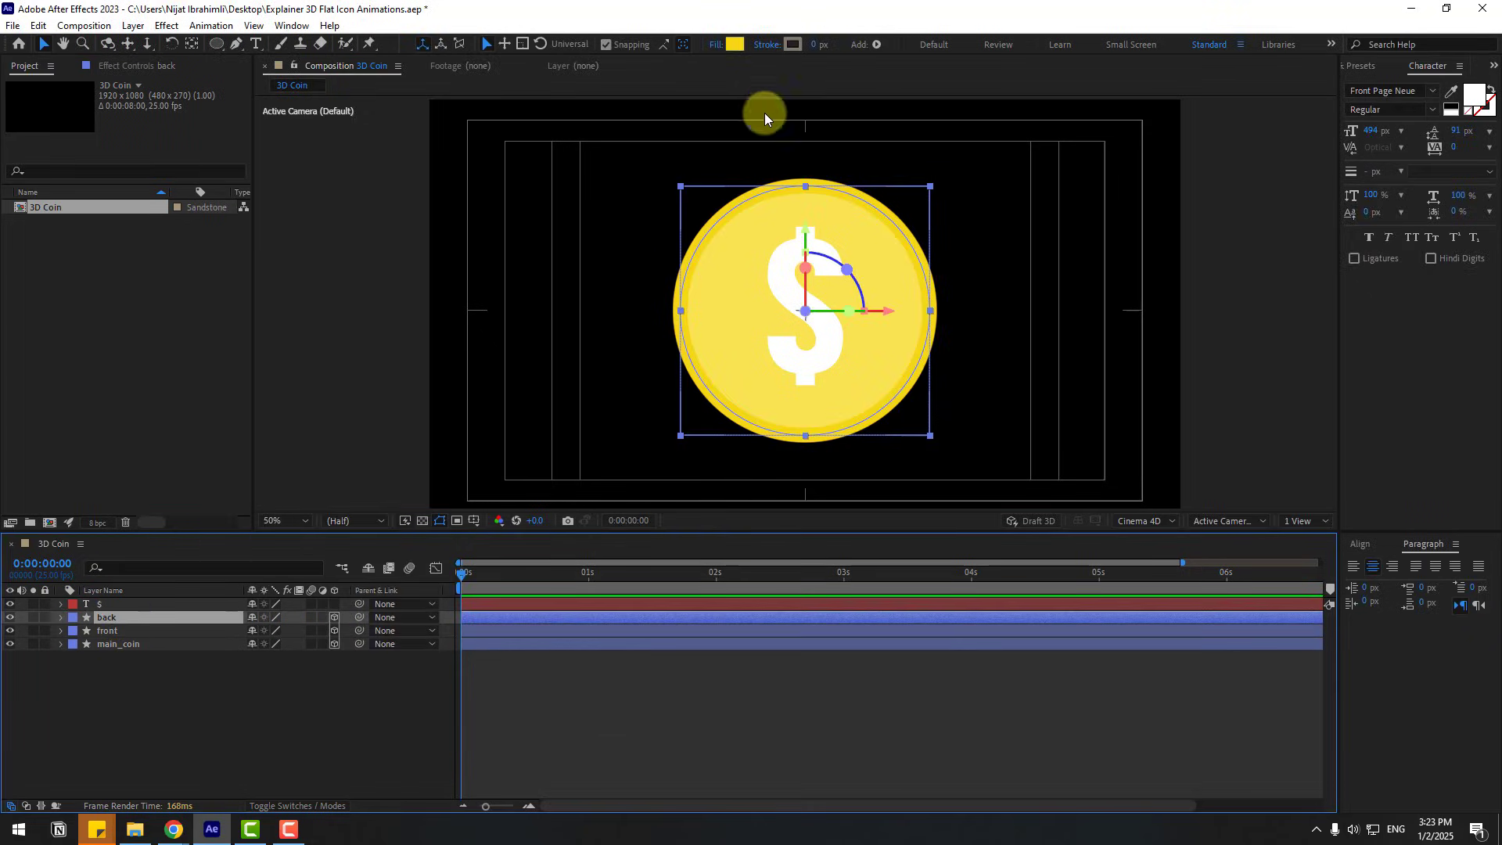
{"action": "left_click", "coordinate": [736, 45]}
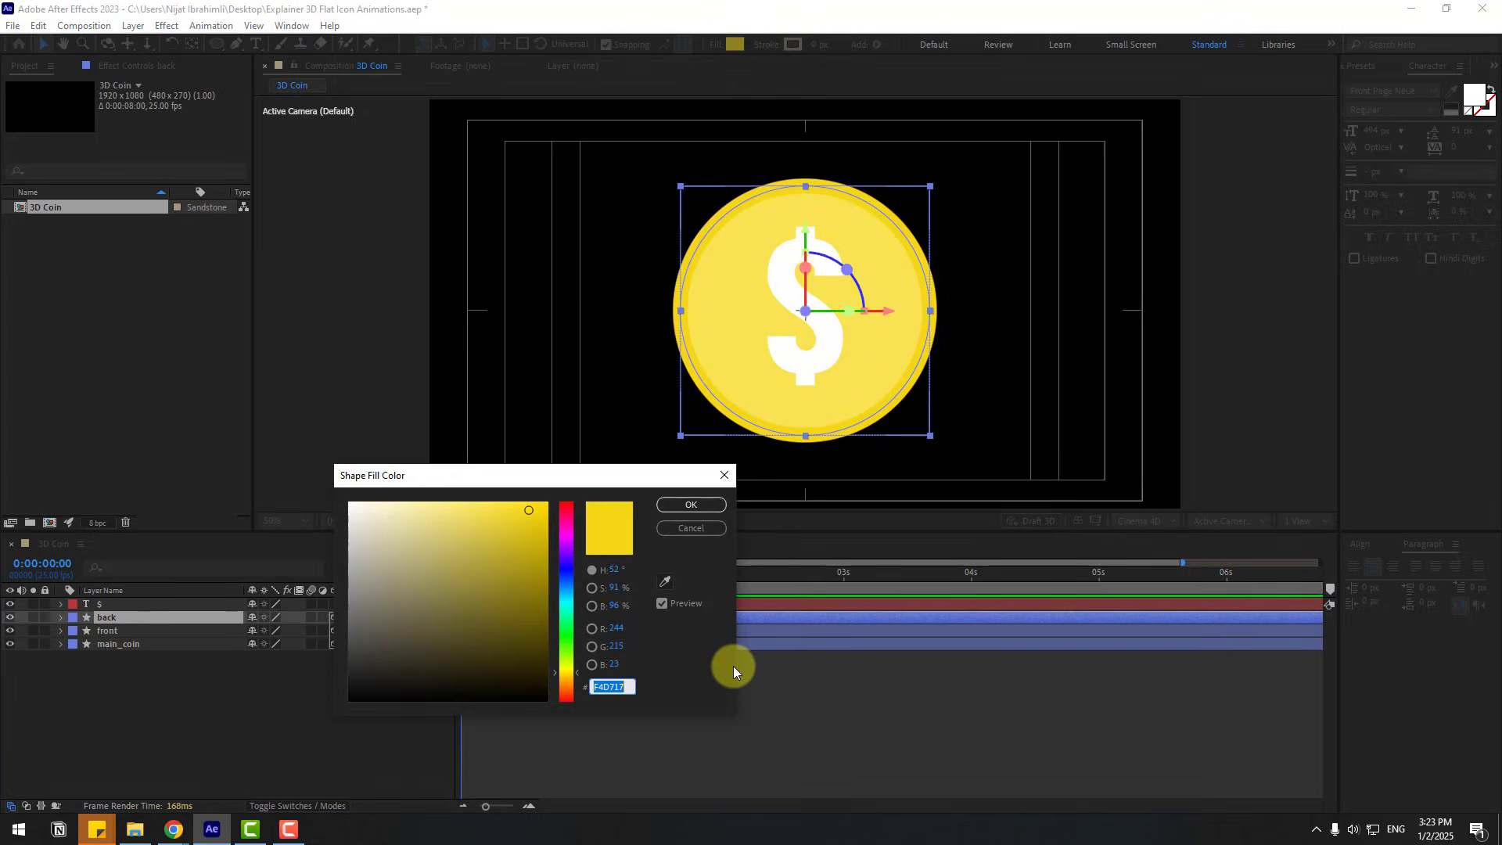
{"action": "left_click", "coordinate": [693, 506]}
{"action": "left_click", "coordinate": [296, 734]}
{"action": "left_click", "coordinate": [98, 605]}
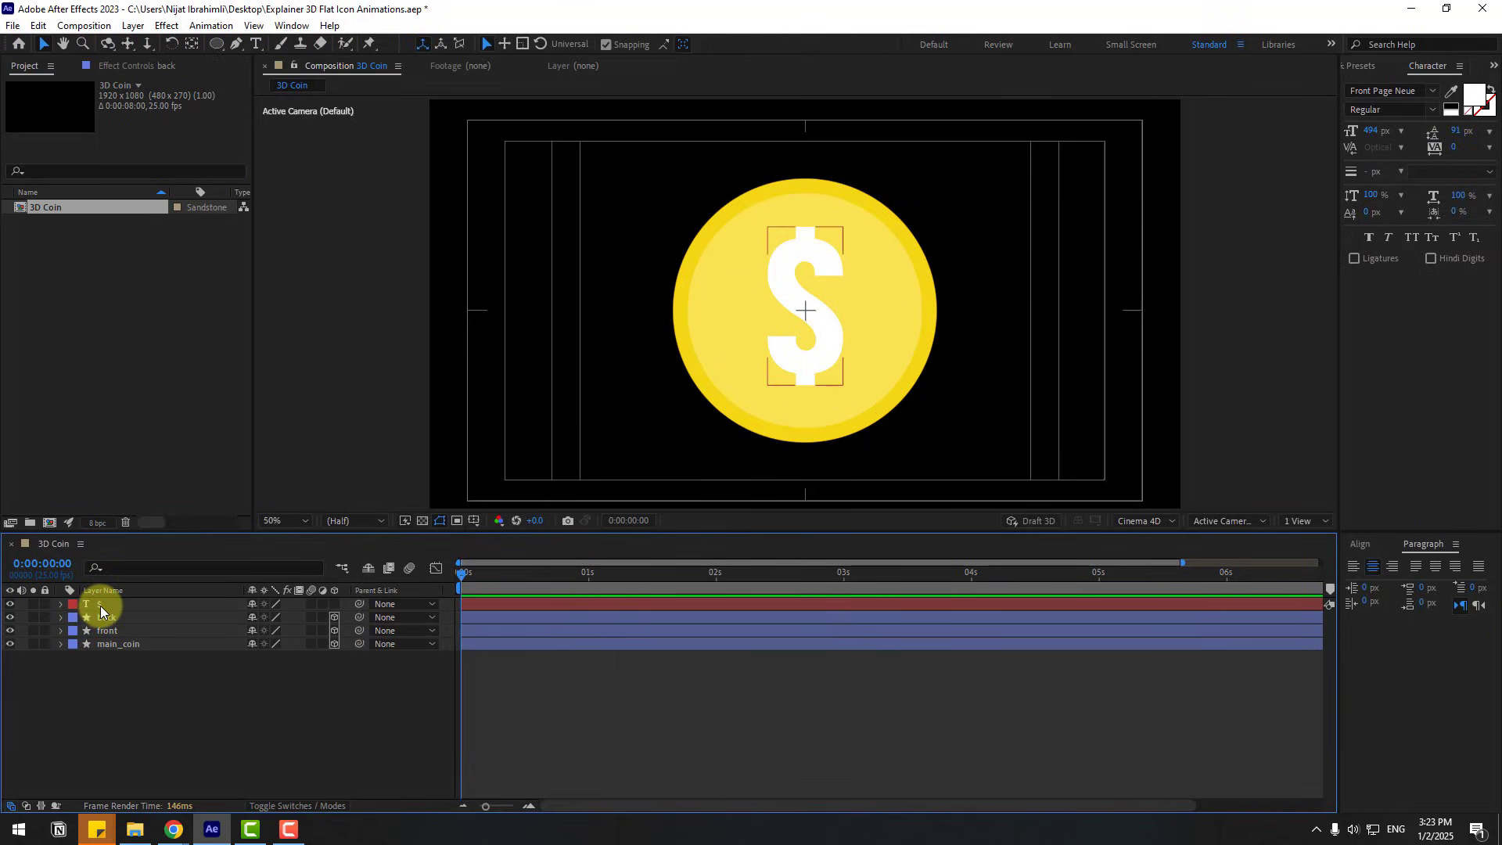
{"action": "left_click", "coordinate": [100, 605]}
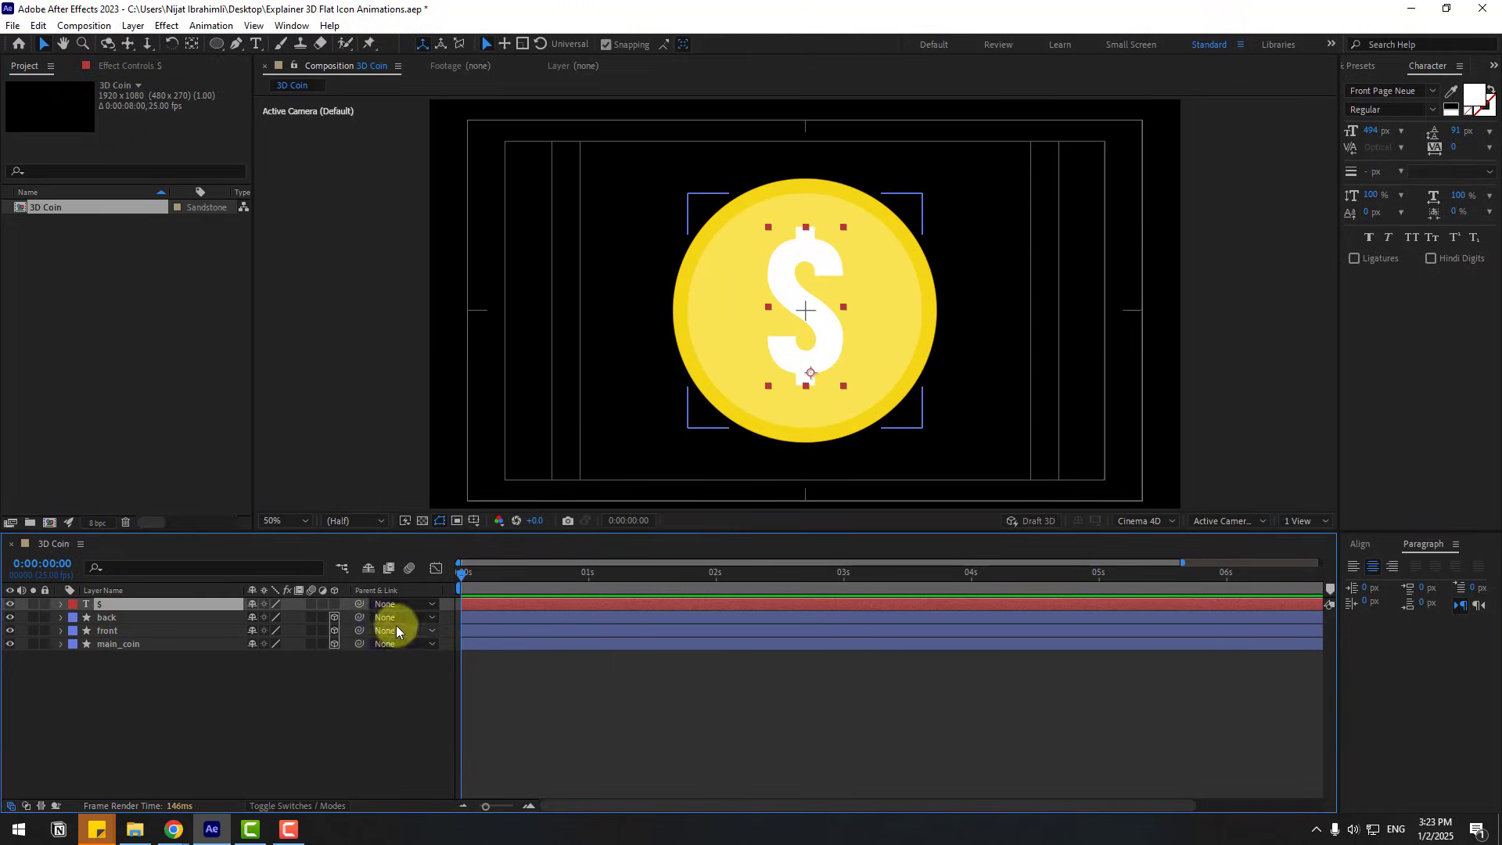
Step: Make the dollar sign layer 3D and switch to Top view
{"action": "left_click", "coordinate": [335, 603]}
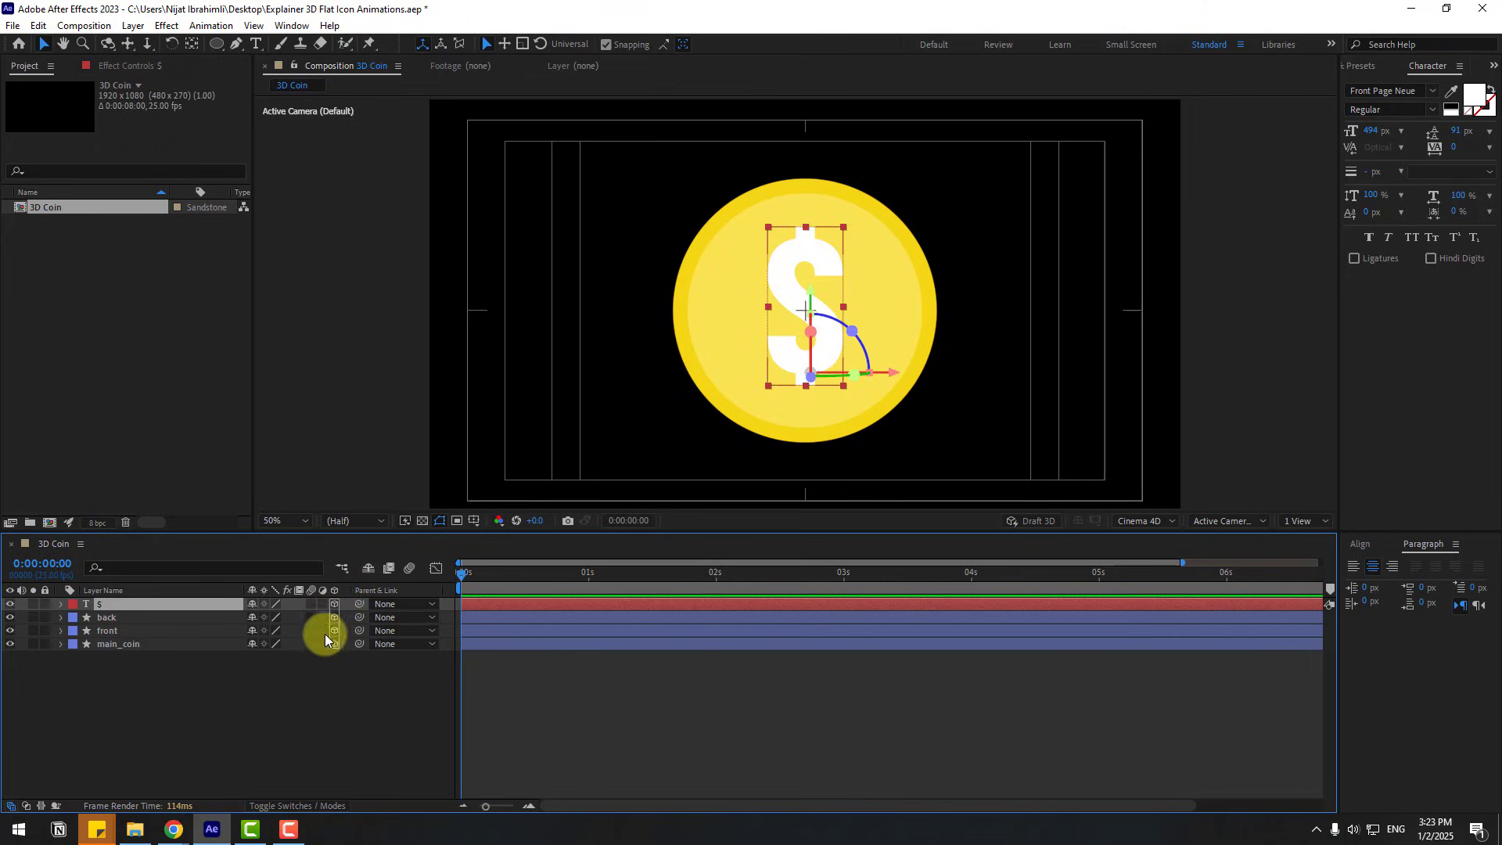
{"action": "left_click", "coordinate": [1208, 522]}
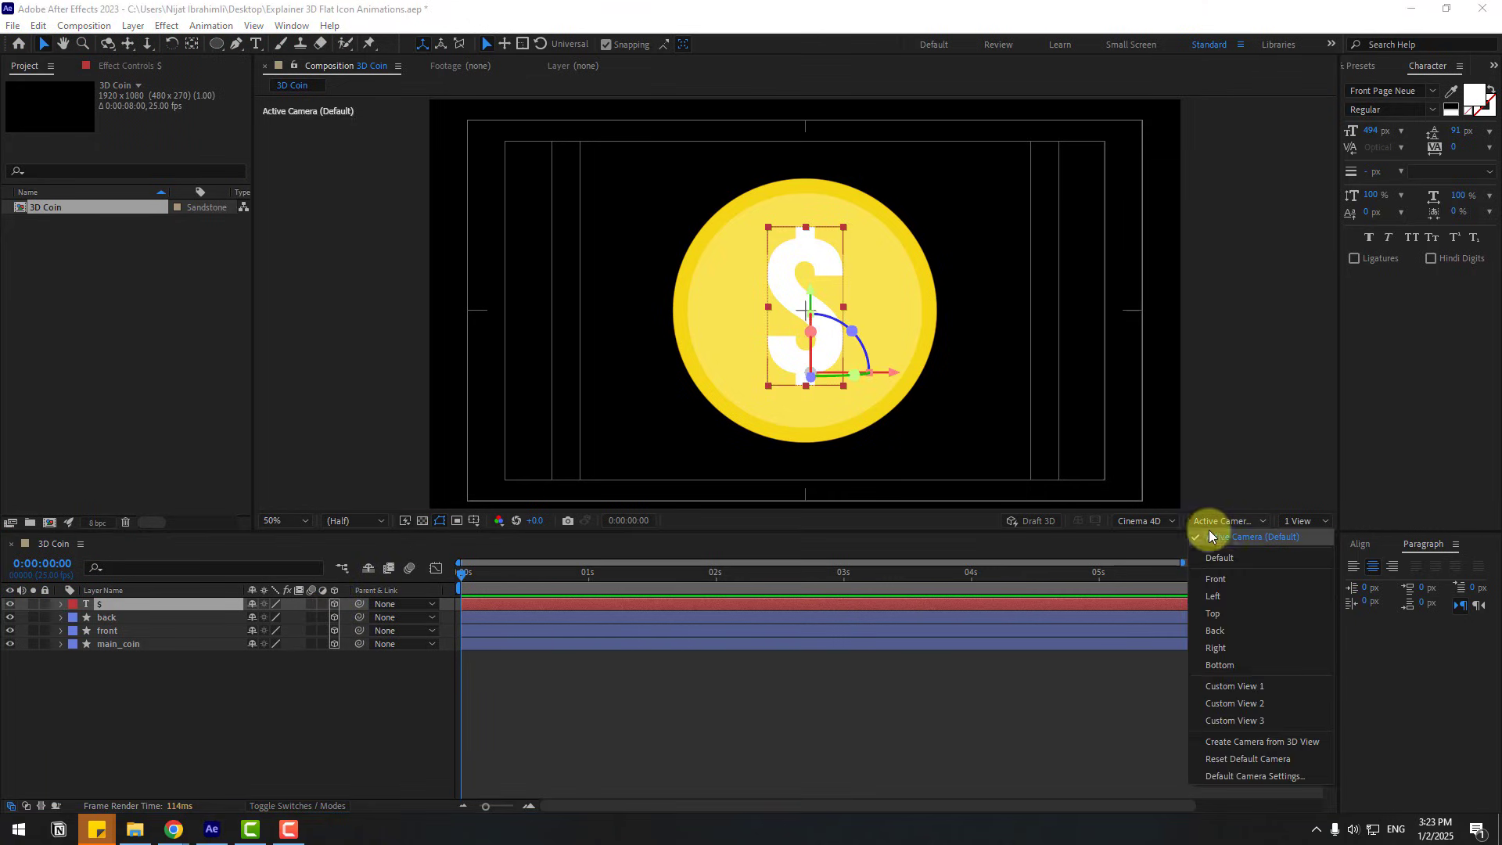
{"action": "left_click", "coordinate": [1213, 613]}
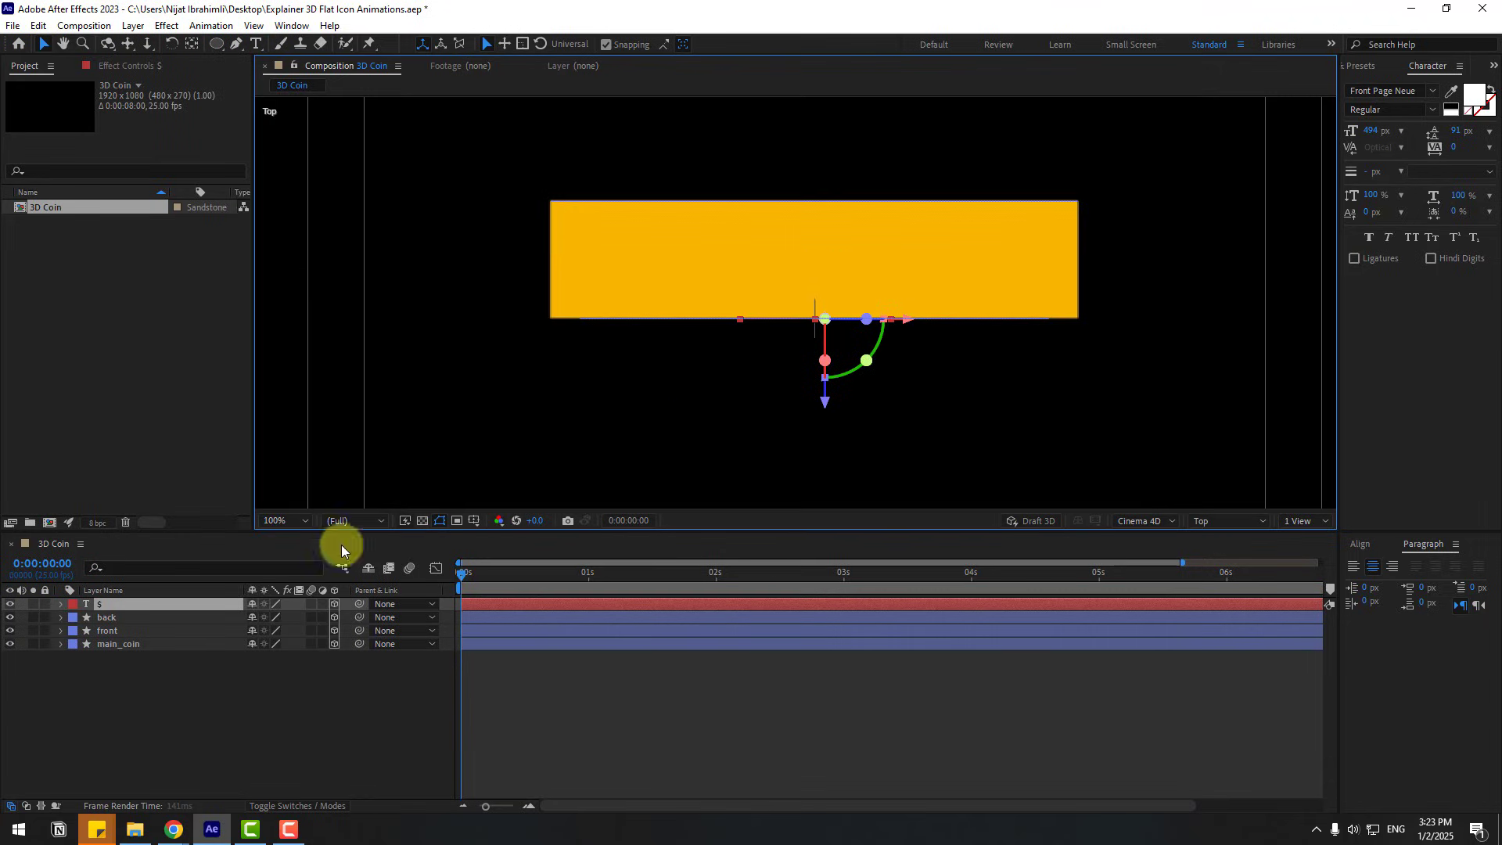
Step: Duplicate the dollar sign layer and push the copy back to about Z 151
{"action": "left_click", "coordinate": [101, 608]}
{"action": "key", "text": "ctrl+d"}
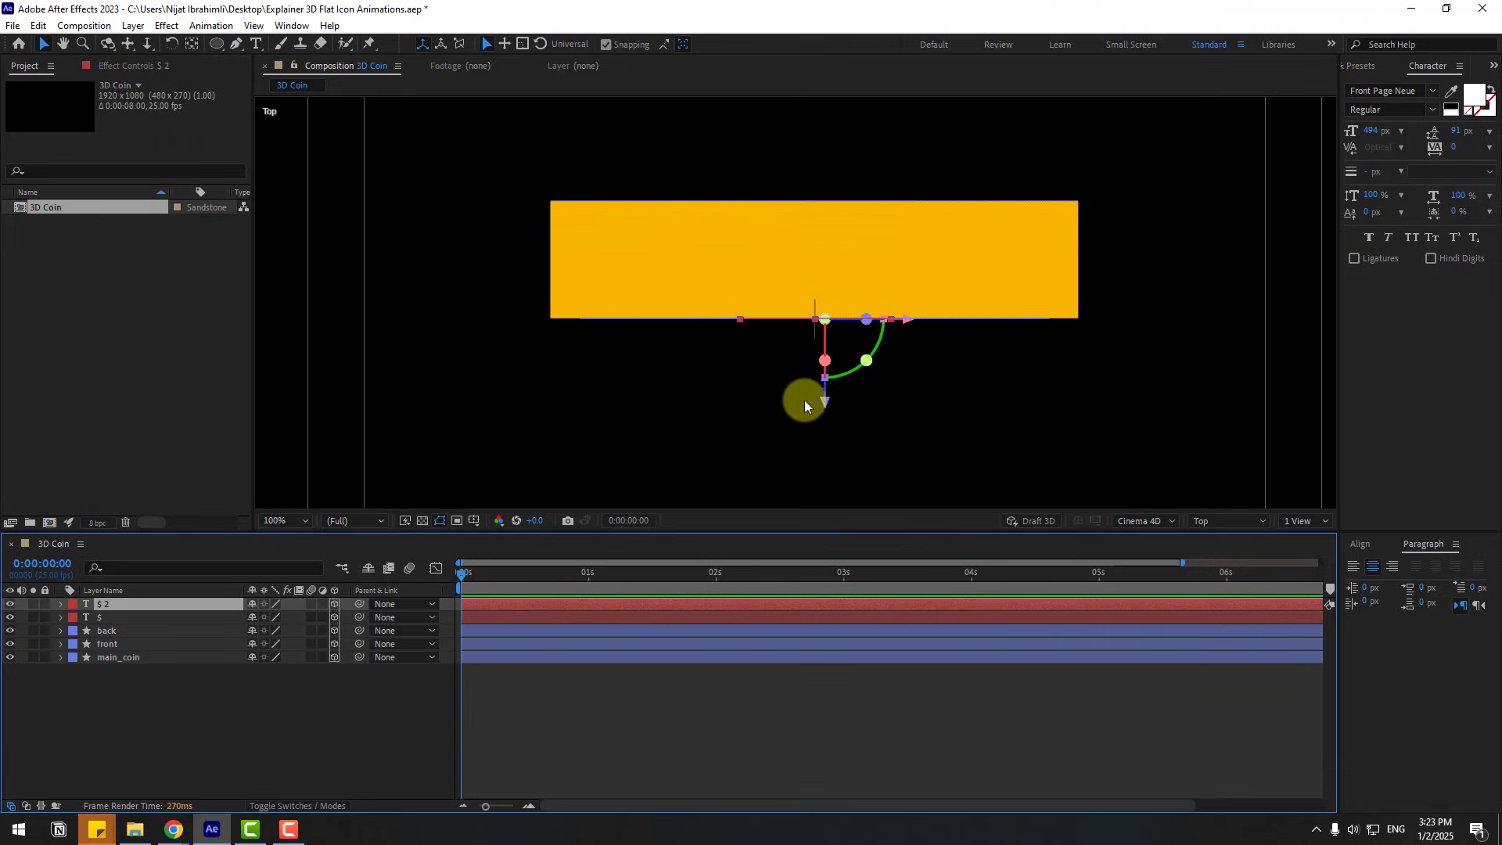
{"action": "left_click_drag", "start_coordinate": [825, 404], "coordinate": [843, 251]}
{"action": "scroll", "coordinate": [843, 251], "scroll_direction": "up", "scroll_amount": 5}
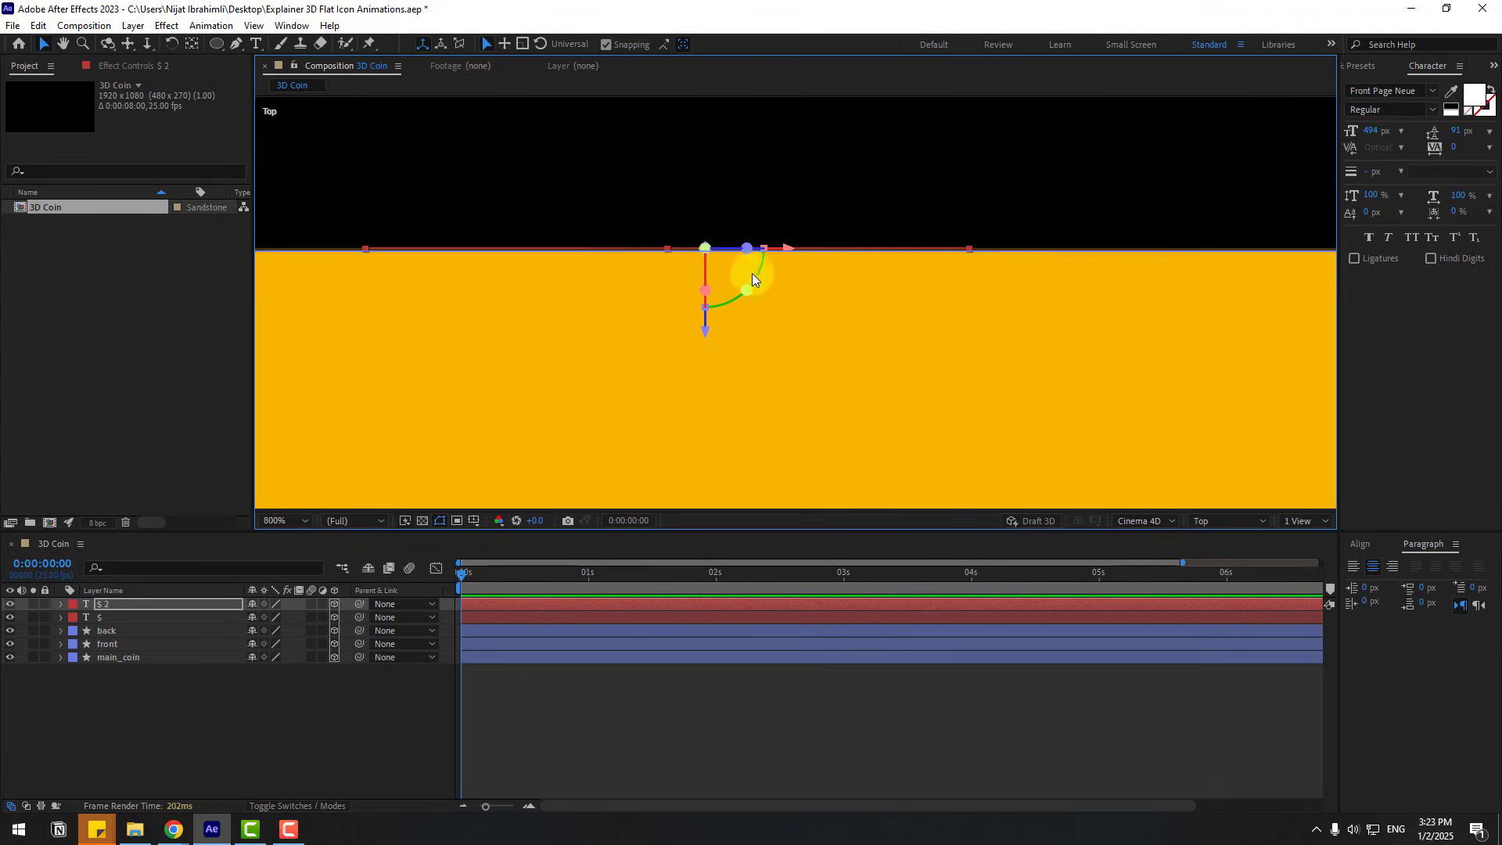
{"action": "left_click_drag", "start_coordinate": [616, 268], "coordinate": [615, 276]}
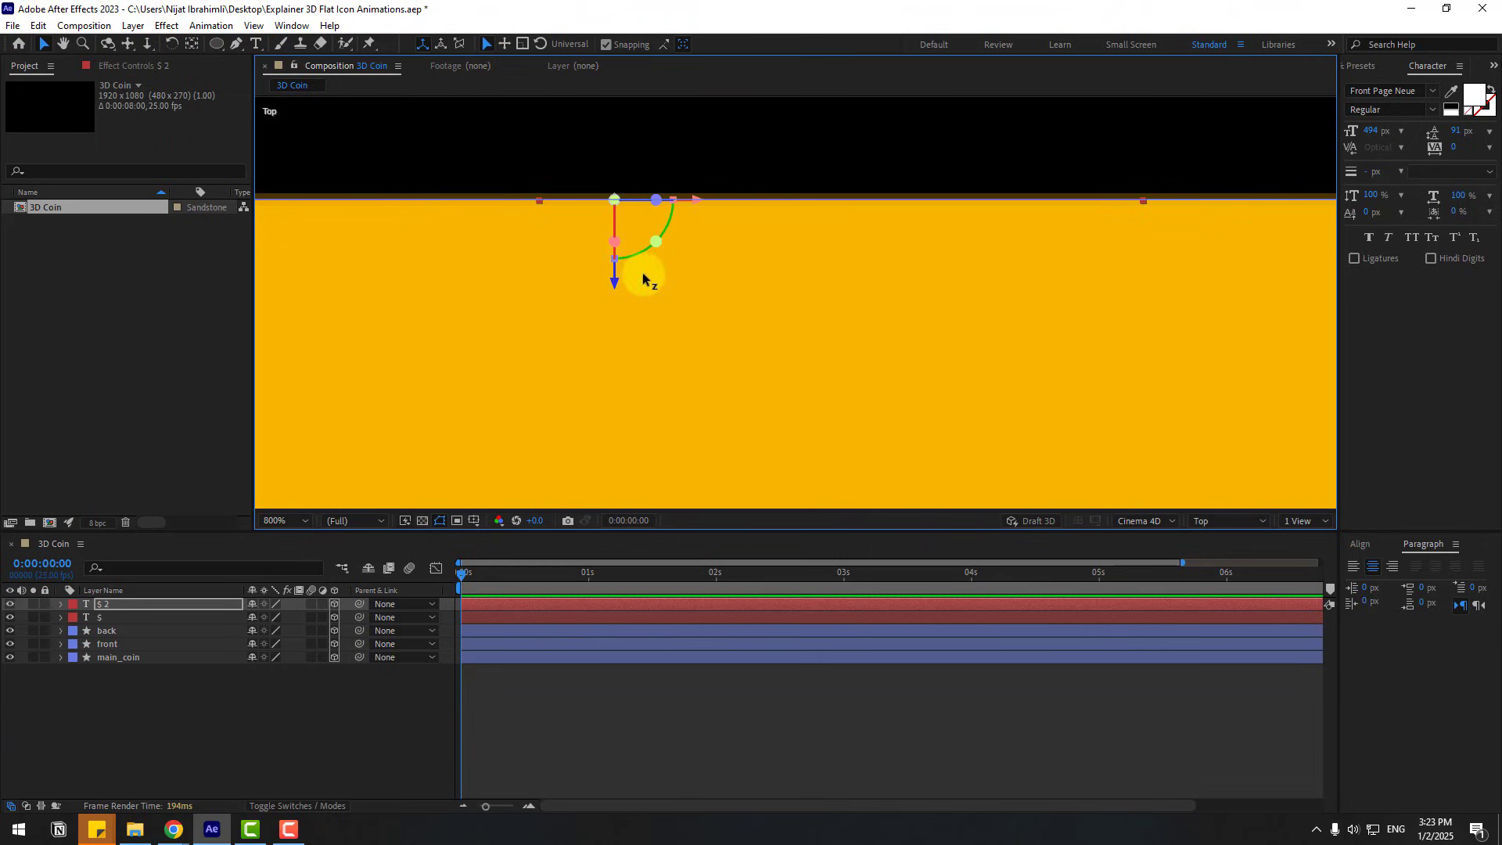
Step: Switch to Back view and set the $ 2 layer's Position Z to 152
{"action": "left_click", "coordinate": [1216, 523]}
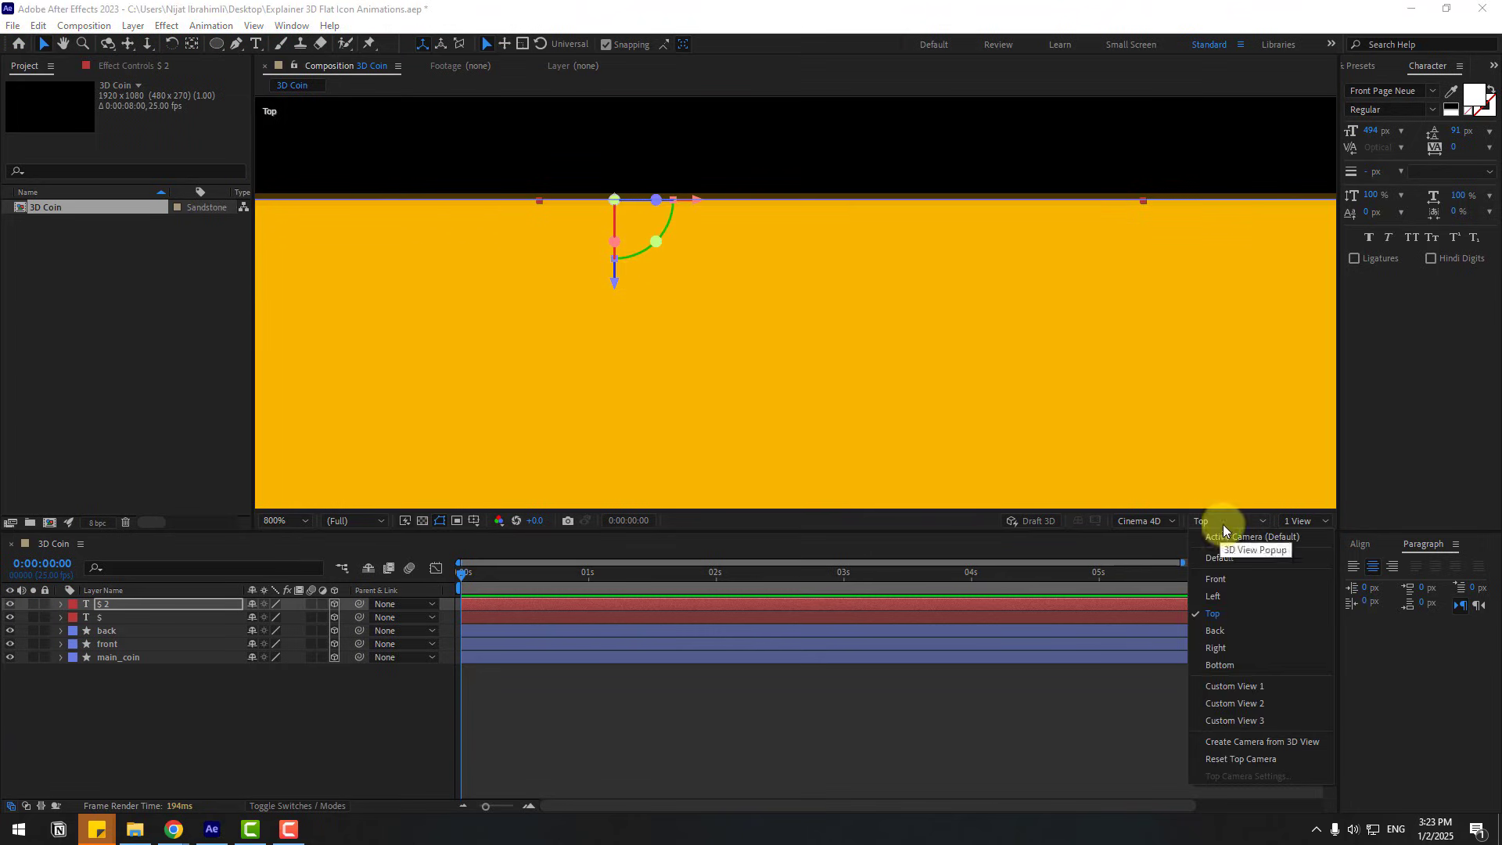
{"action": "left_click", "coordinate": [1221, 628]}
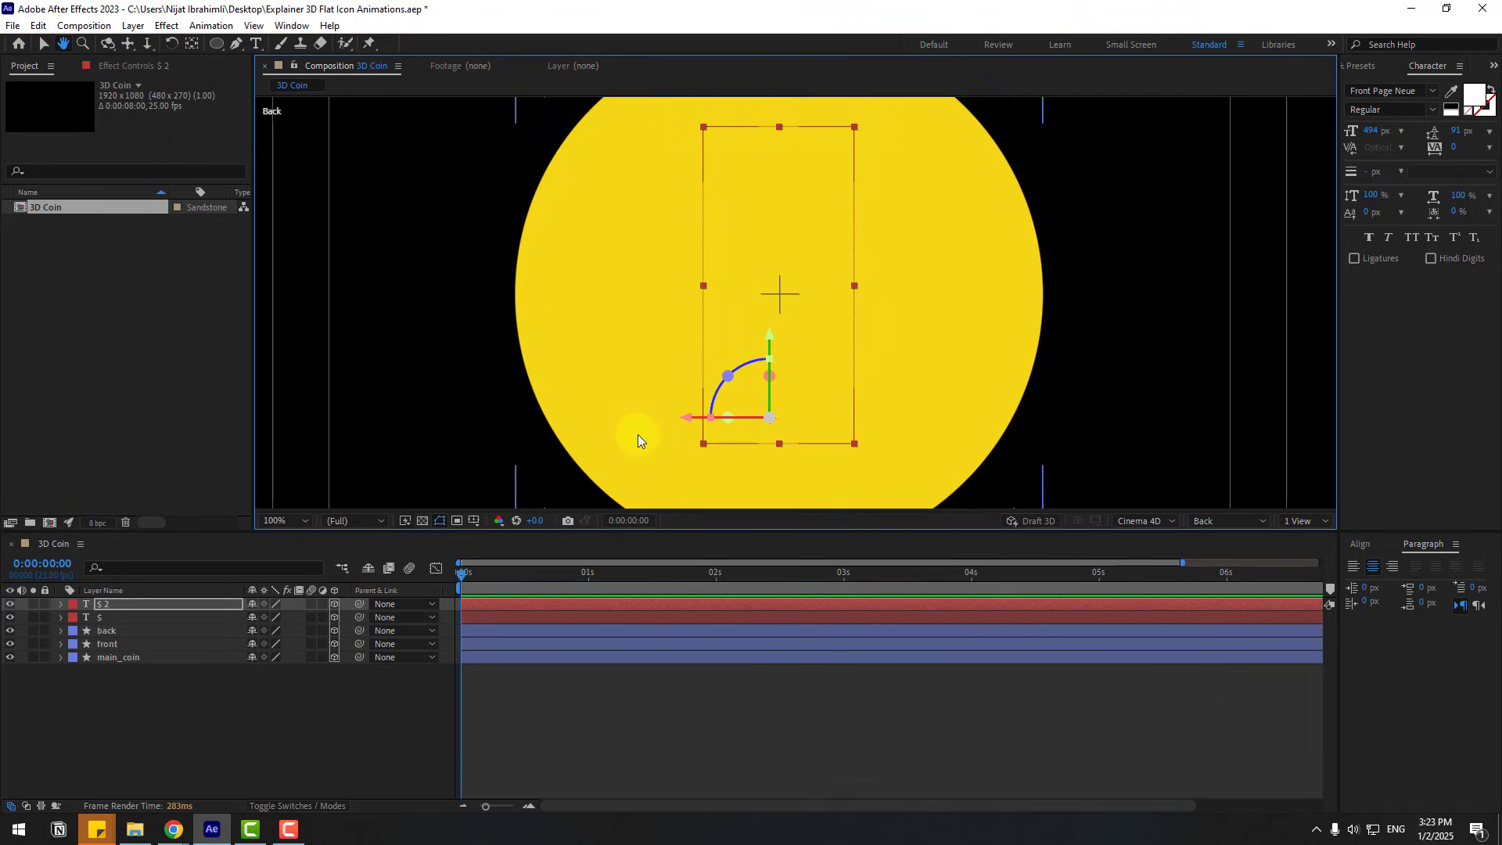
{"action": "key", "text": "p"}
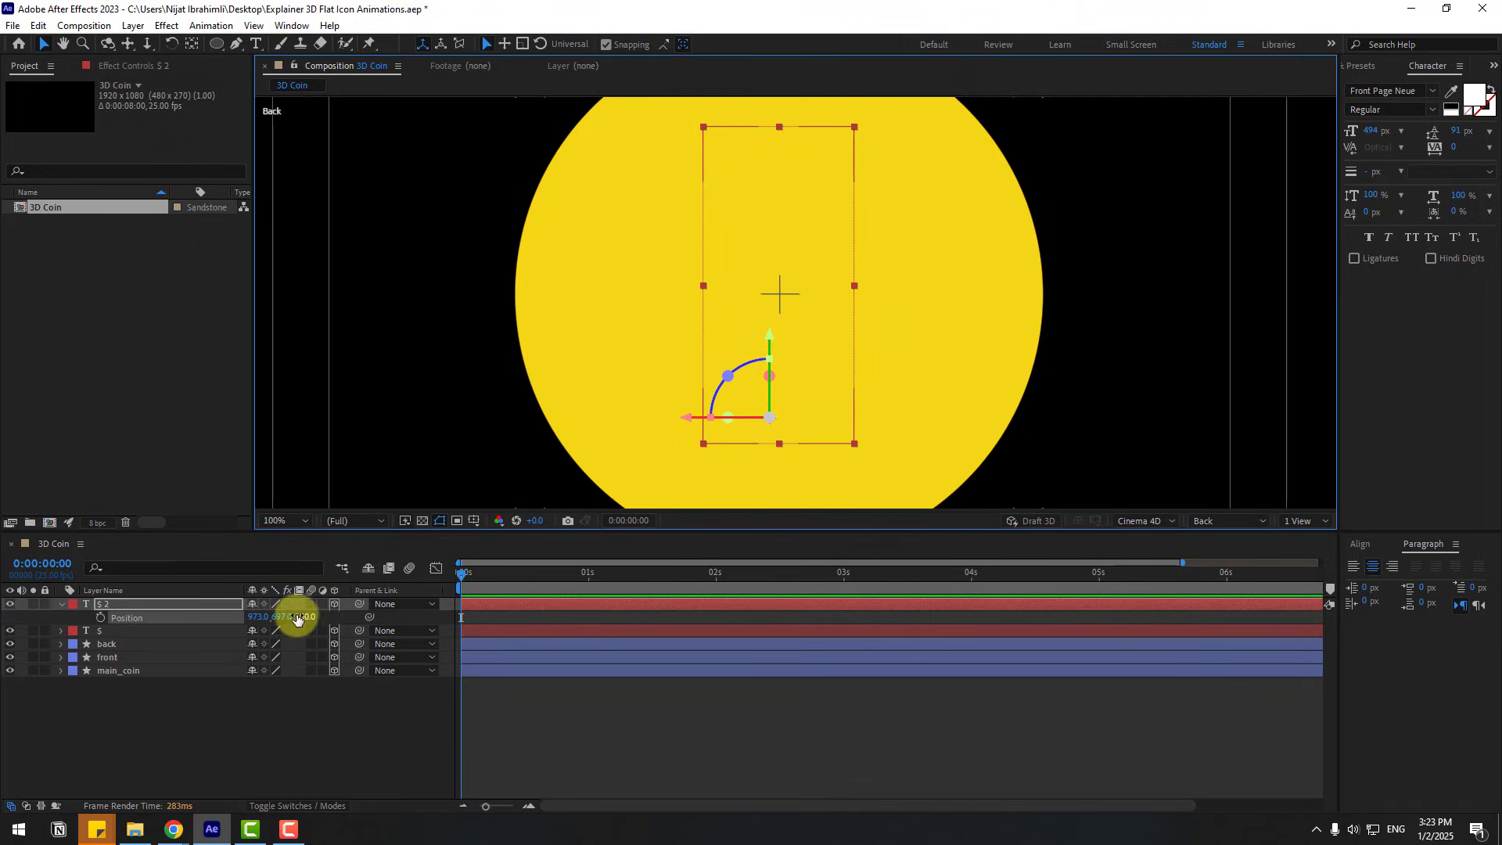
{"action": "left_click_drag", "start_coordinate": [312, 616], "coordinate": [321, 618]}
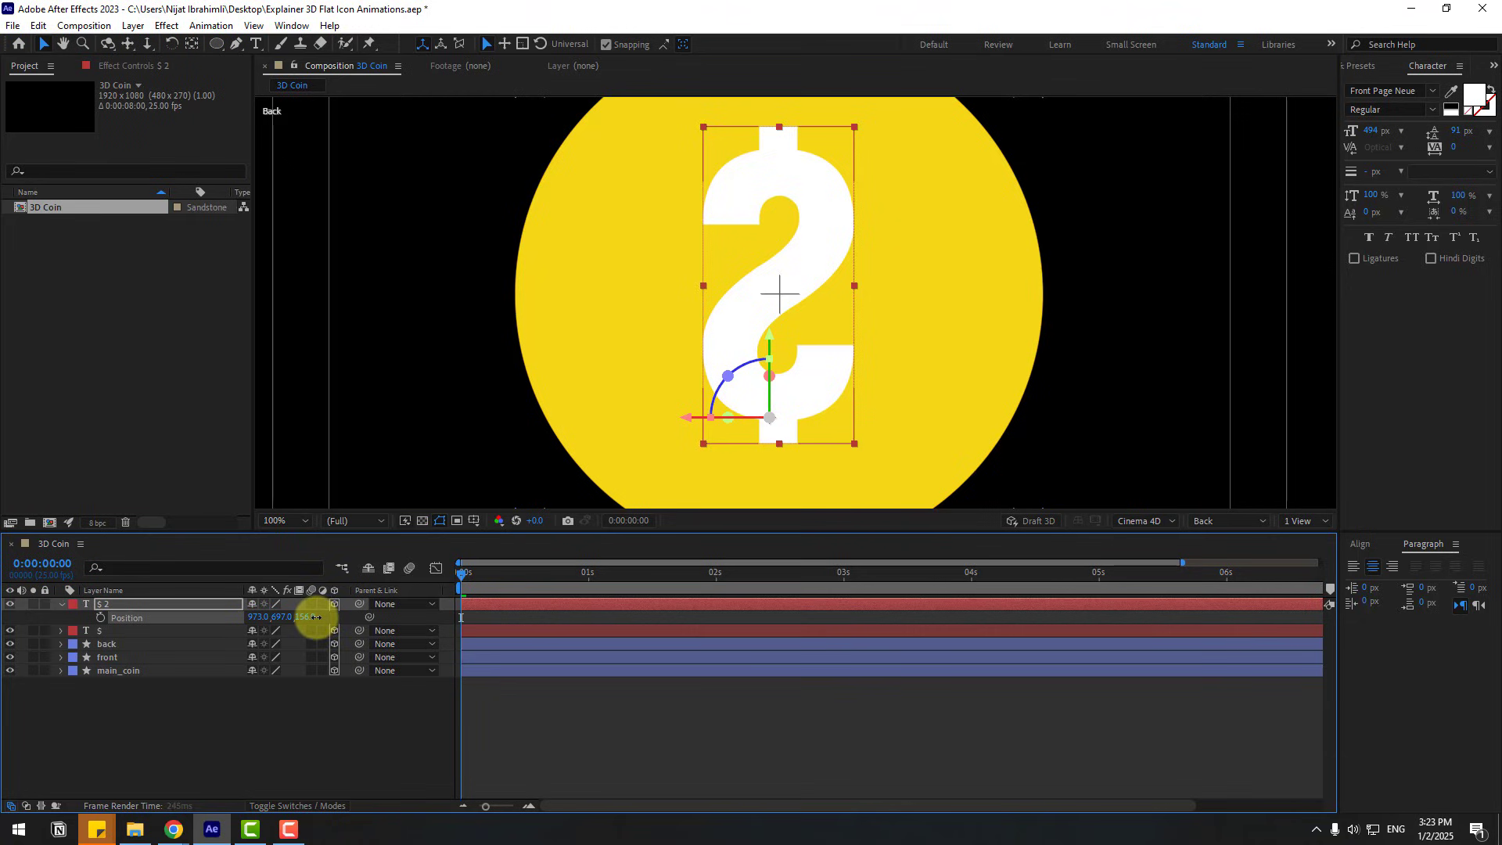
Step: Flip $ 2 horizontally, nudge it left to 971, 697, and zoom out to 50%
{"action": "left_click", "coordinate": [110, 606]}
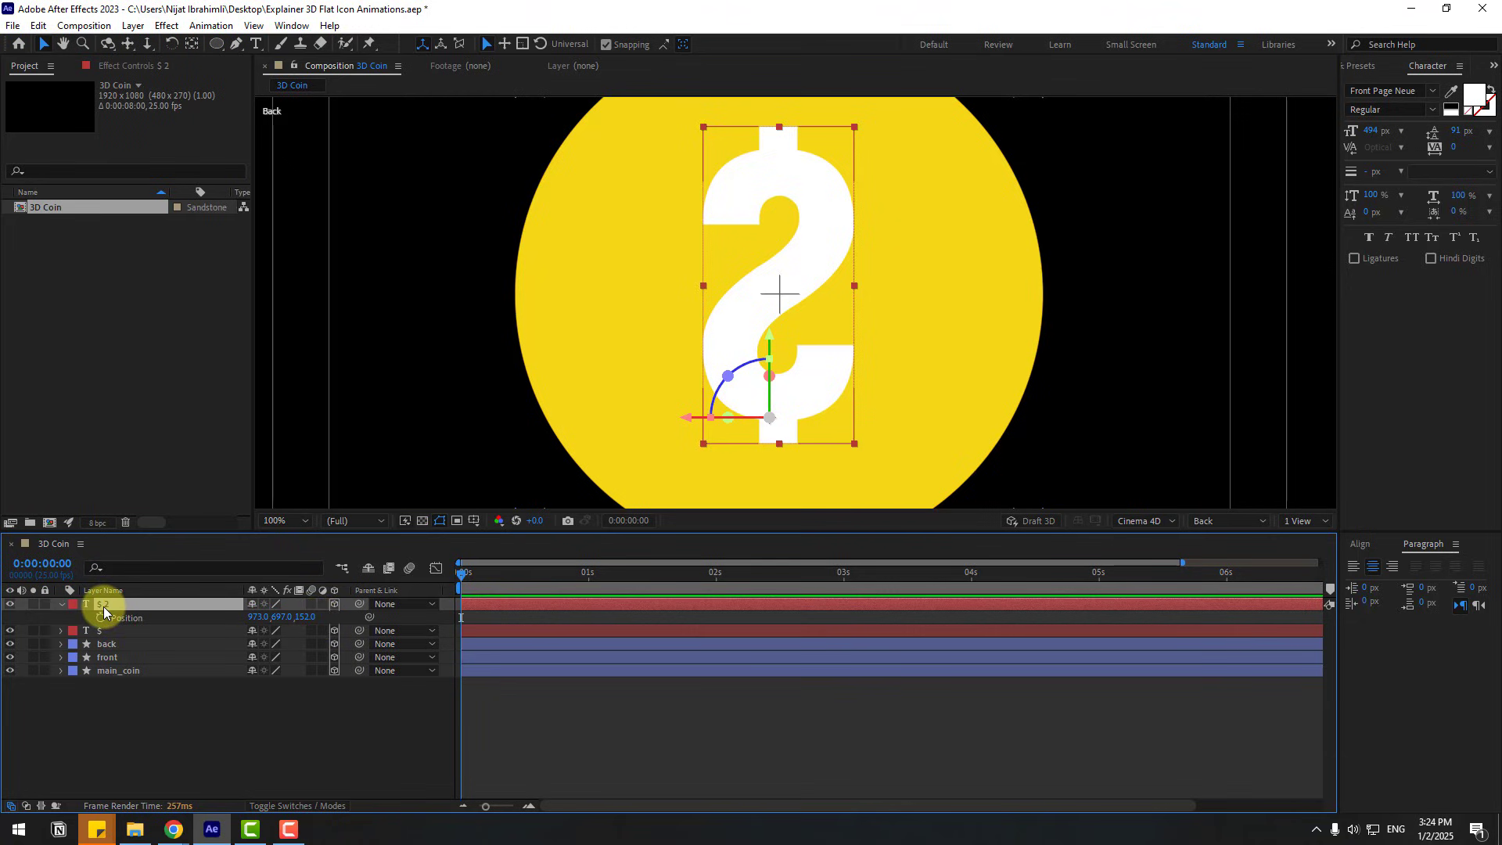
{"action": "right_click", "coordinate": [104, 610]}
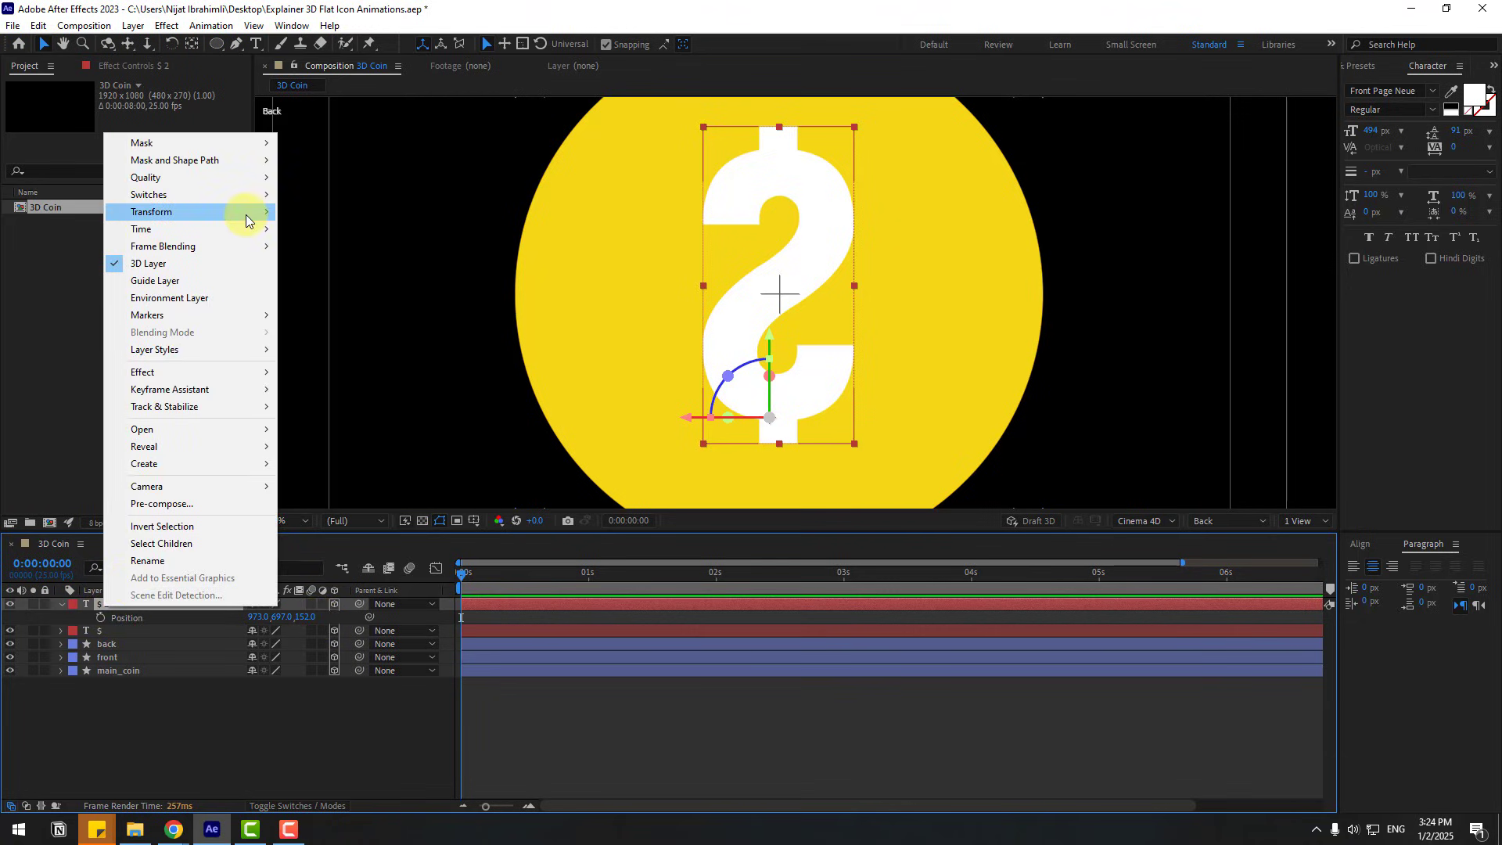
{"action": "mouse_move", "coordinate": [246, 215]}
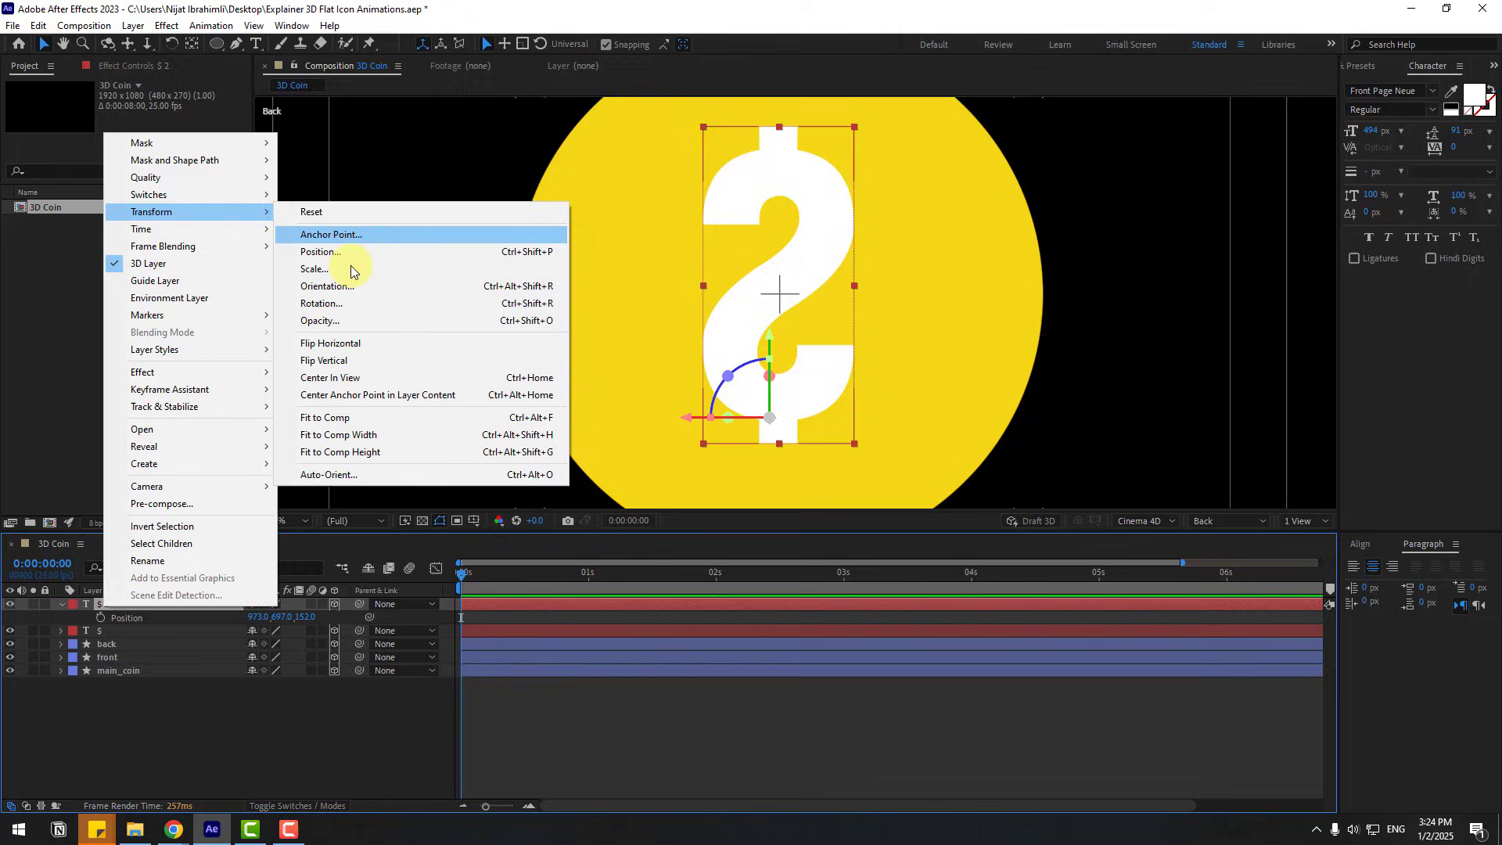
{"action": "left_click", "coordinate": [332, 344]}
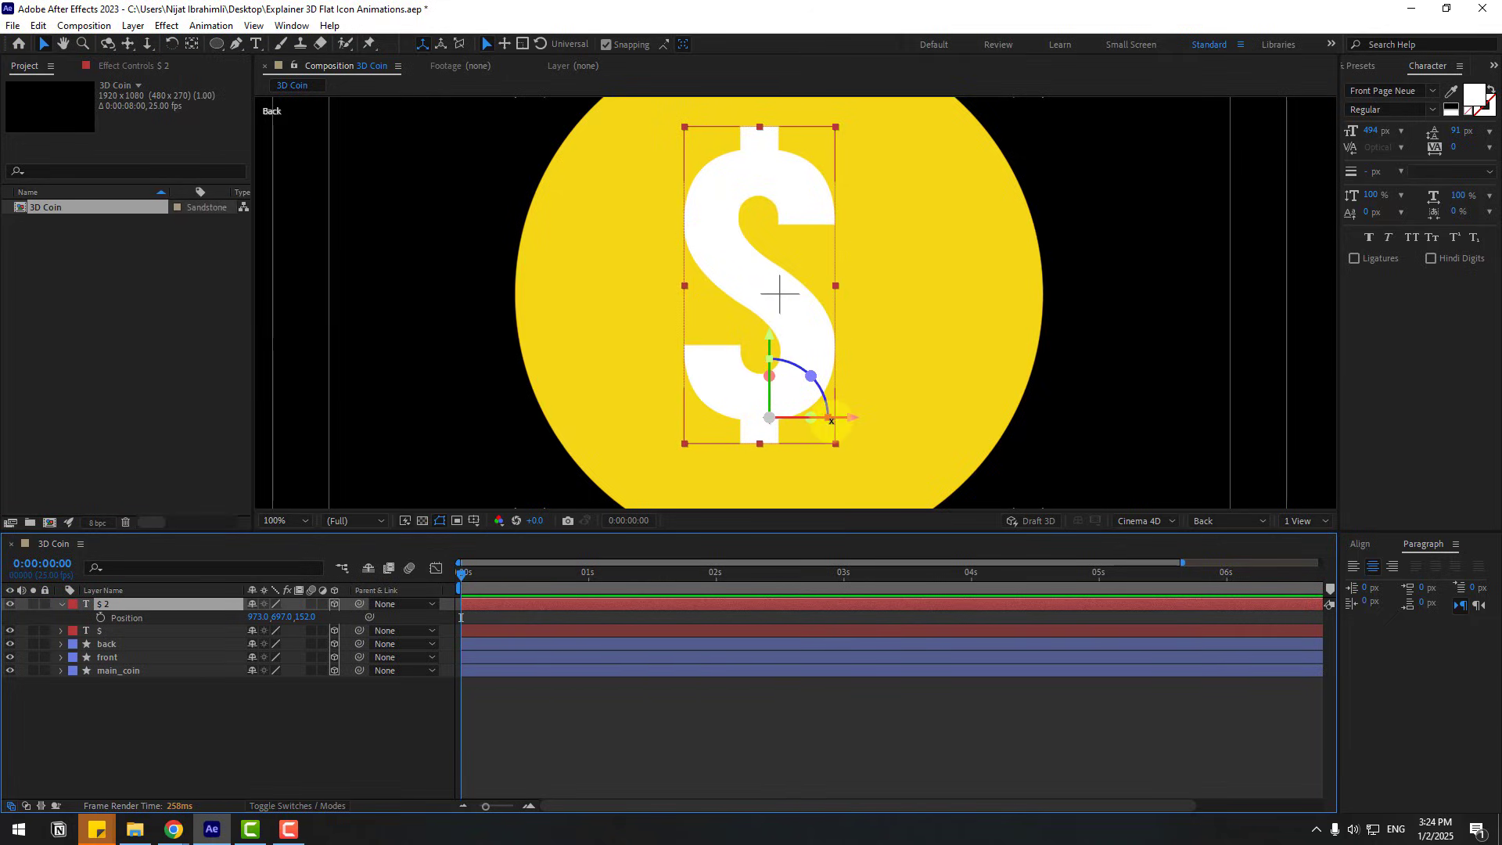
{"action": "left_click_drag", "start_coordinate": [853, 419], "coordinate": [850, 421]}
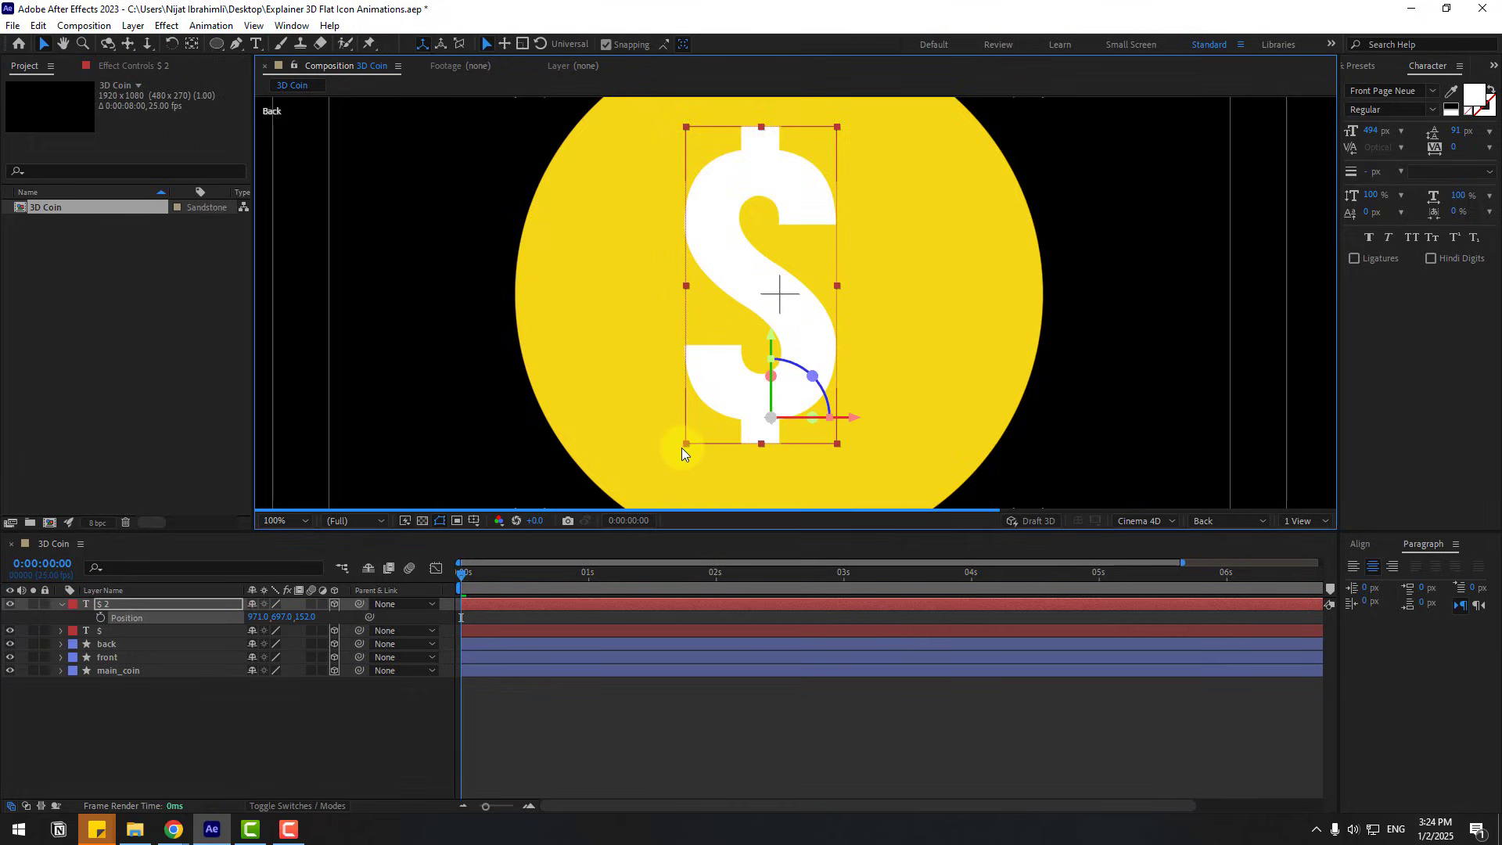
{"action": "key", "text": "comma"}
{"action": "key", "text": "comma"}
{"action": "left_click", "coordinate": [327, 707]}
{"action": "left_click", "coordinate": [1227, 511]}
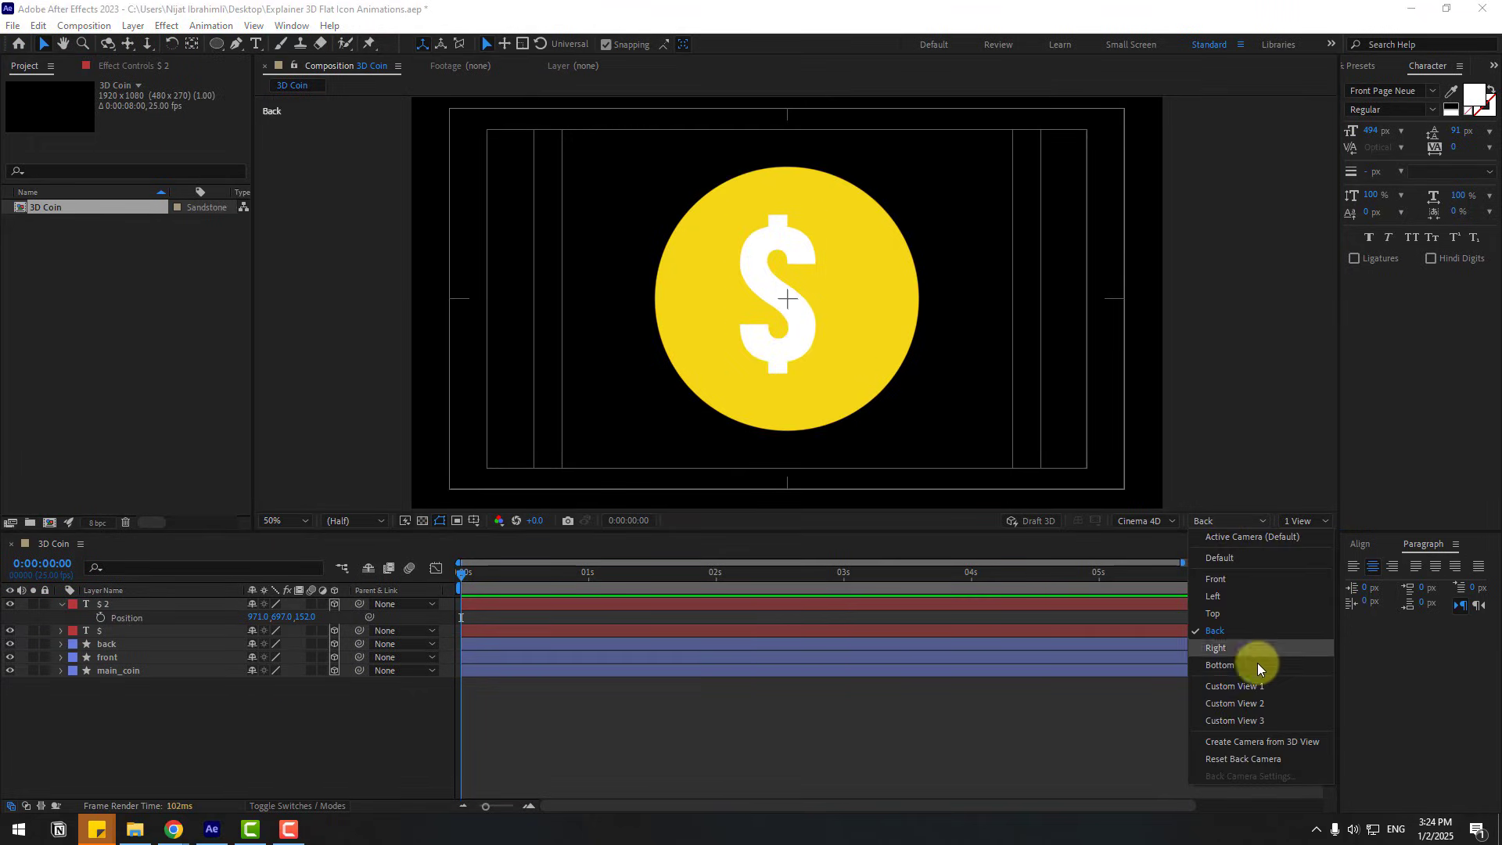
Step: Orbit Custom View 1 to inspect the coin edge-on
{"action": "left_click", "coordinate": [1233, 687]}
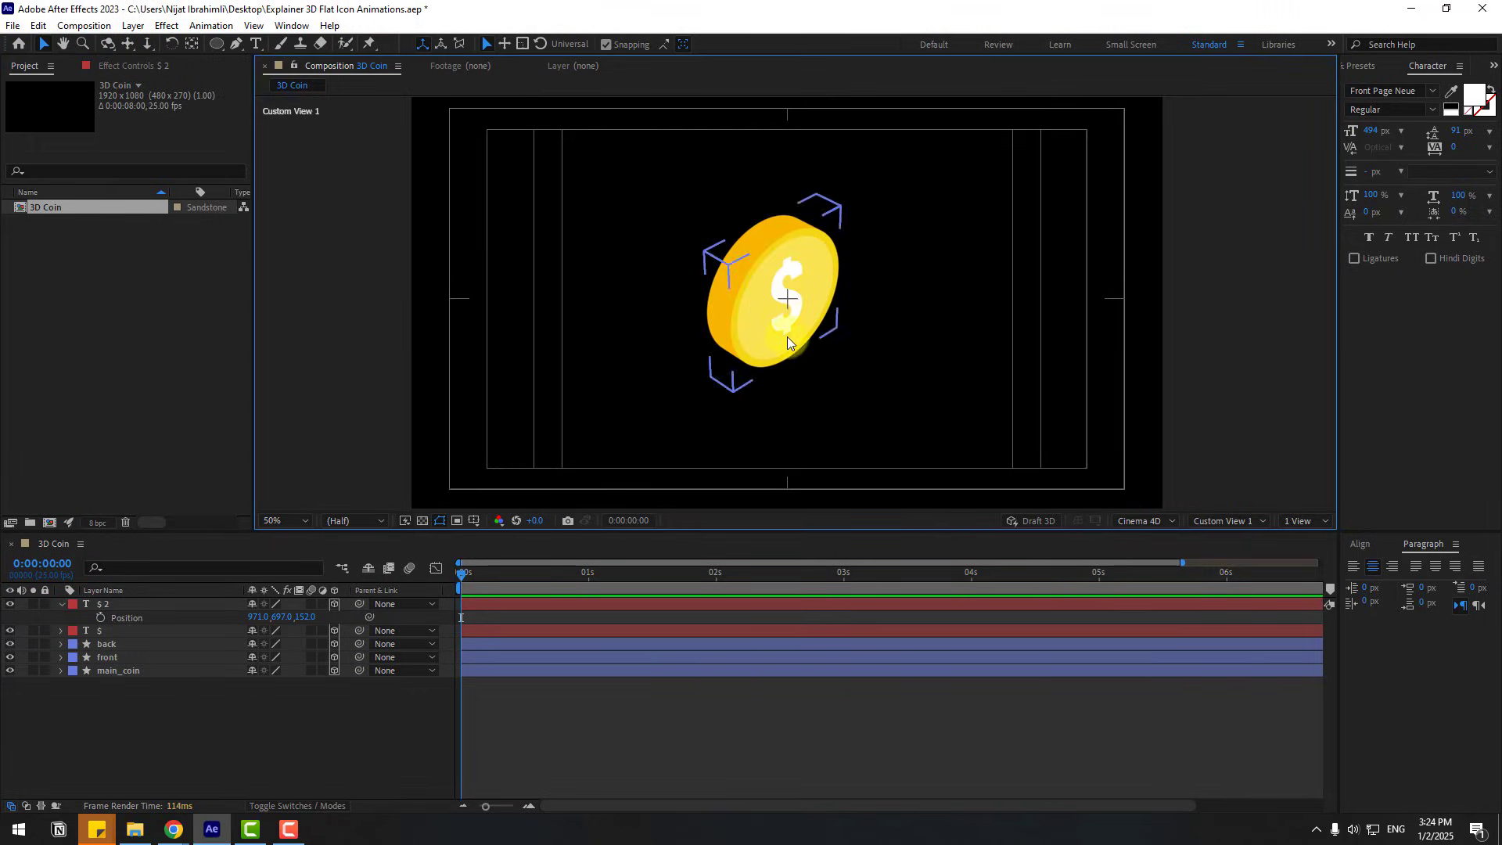
{"action": "key", "text": "c"}
{"action": "left_click_drag", "start_coordinate": [755, 326], "coordinate": [727, 226]}
{"action": "left_click", "coordinate": [67, 95]}
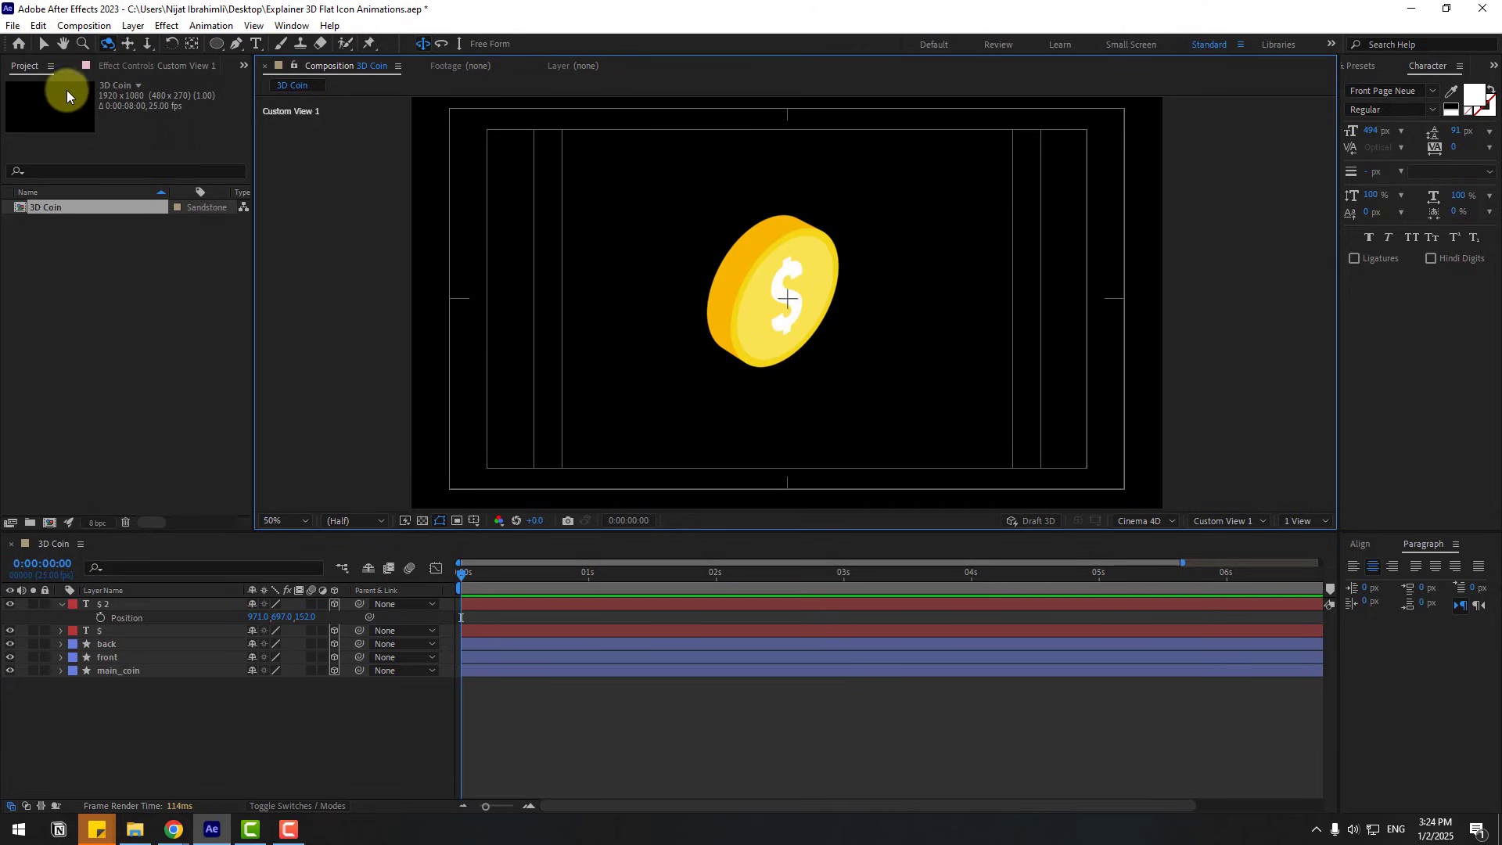
Step: Return to the Active Camera view and select all five coin layers
{"action": "key", "text": "v"}
{"action": "left_click", "coordinate": [1217, 522]}
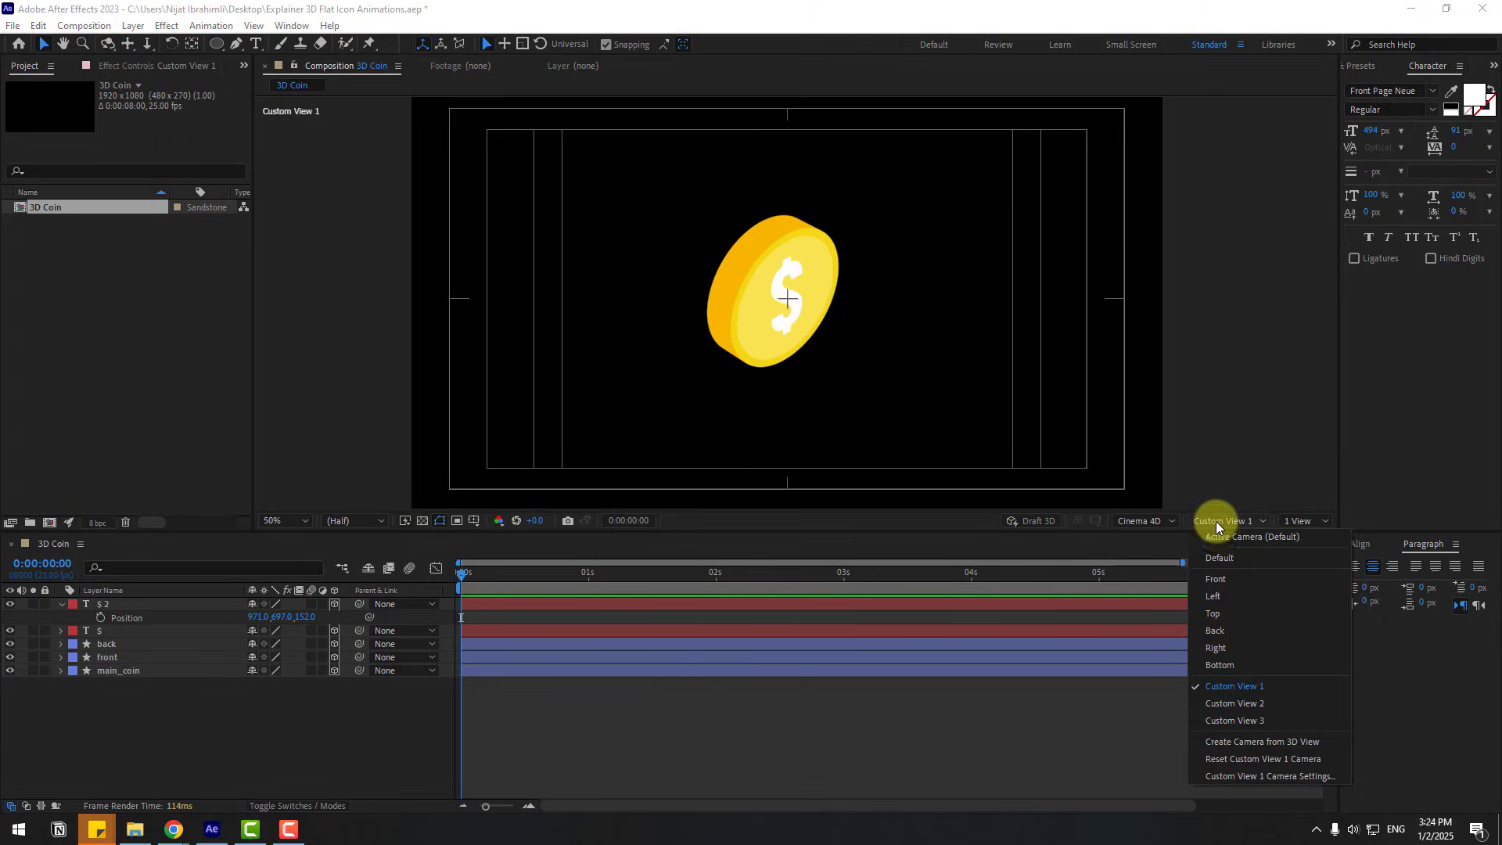
{"action": "left_click", "coordinate": [1219, 537]}
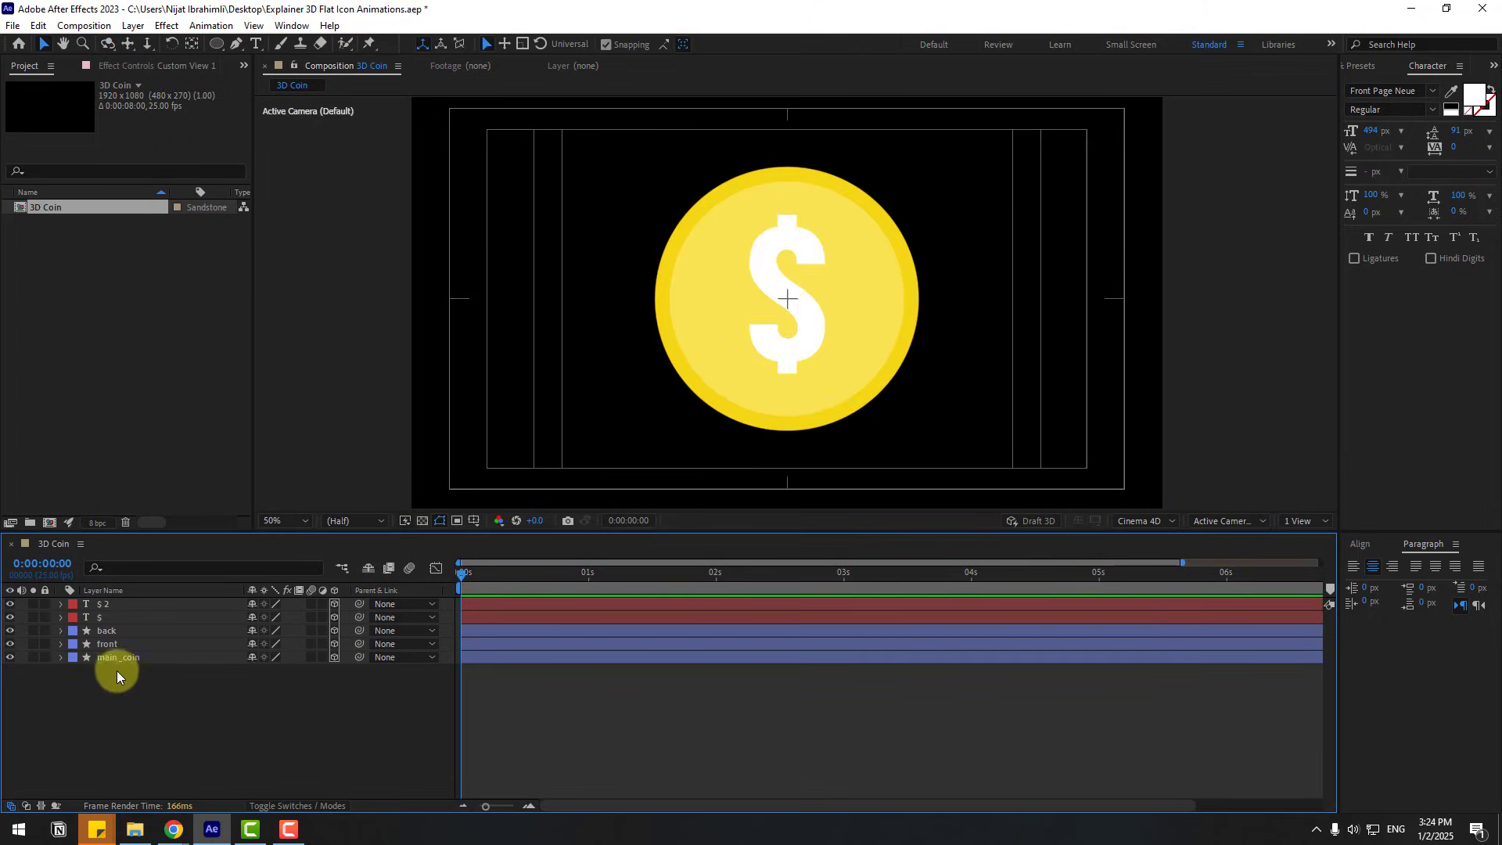
{"action": "left_click_drag", "start_coordinate": [123, 669], "coordinate": [138, 596]}
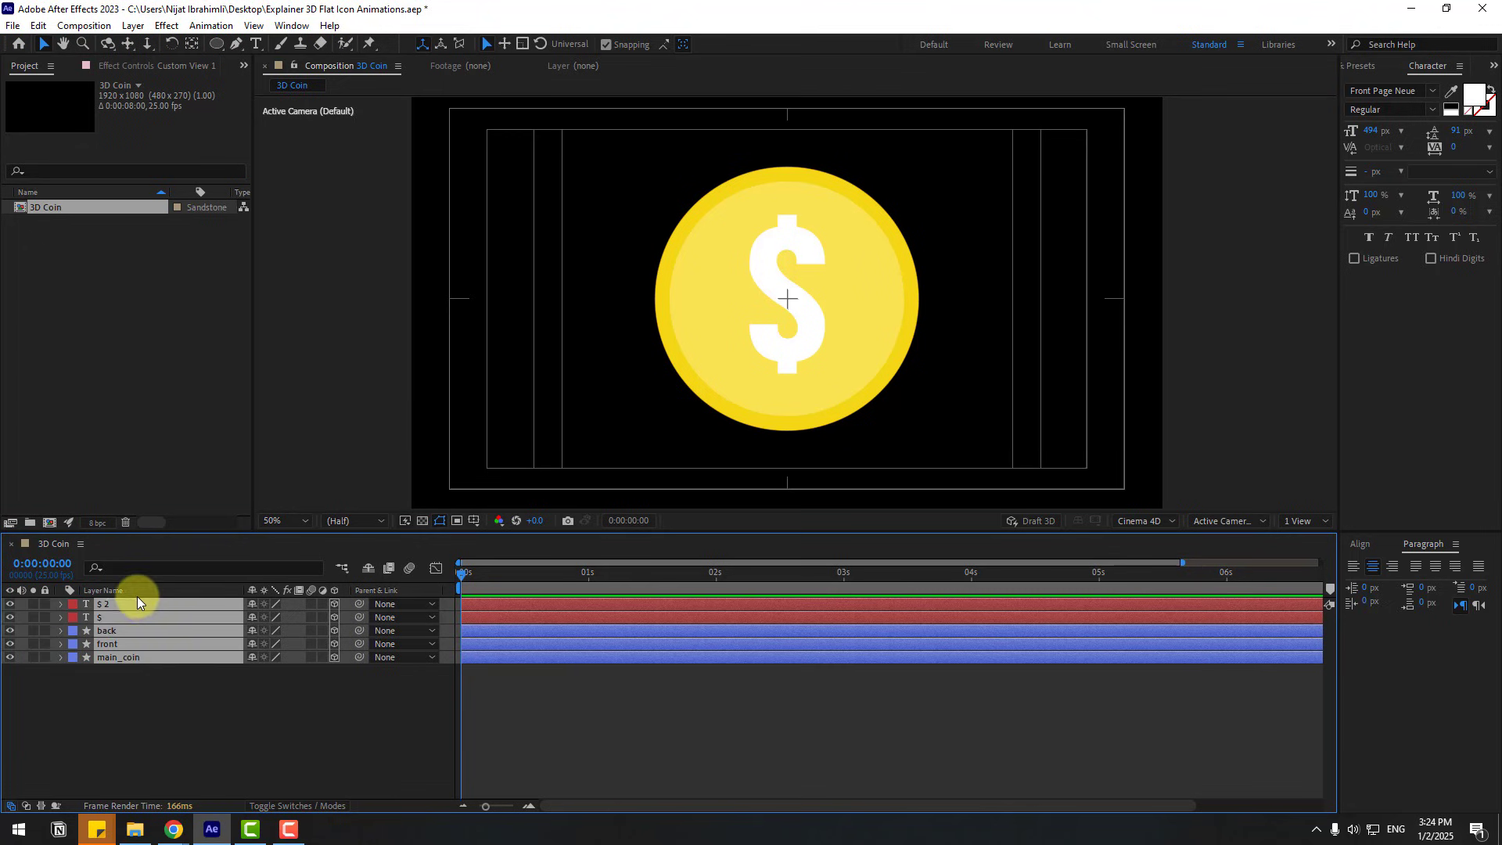
Step: Pre-compose the five selected coin layers into a new comp named Coin
{"action": "right_click", "coordinate": [97, 647]}
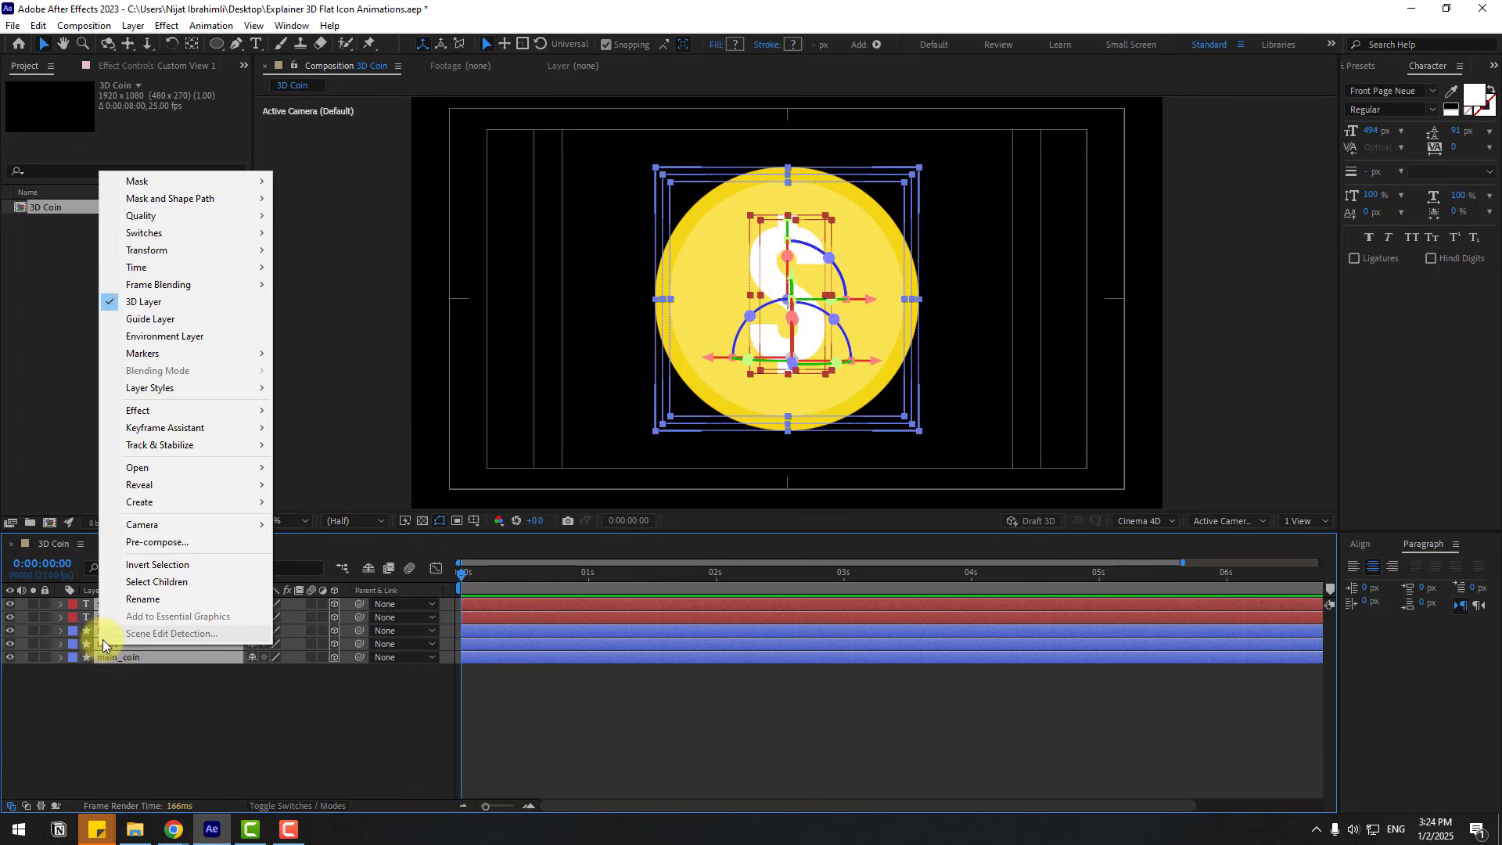
{"action": "left_click", "coordinate": [160, 544]}
{"action": "type", "text": "Coin"}
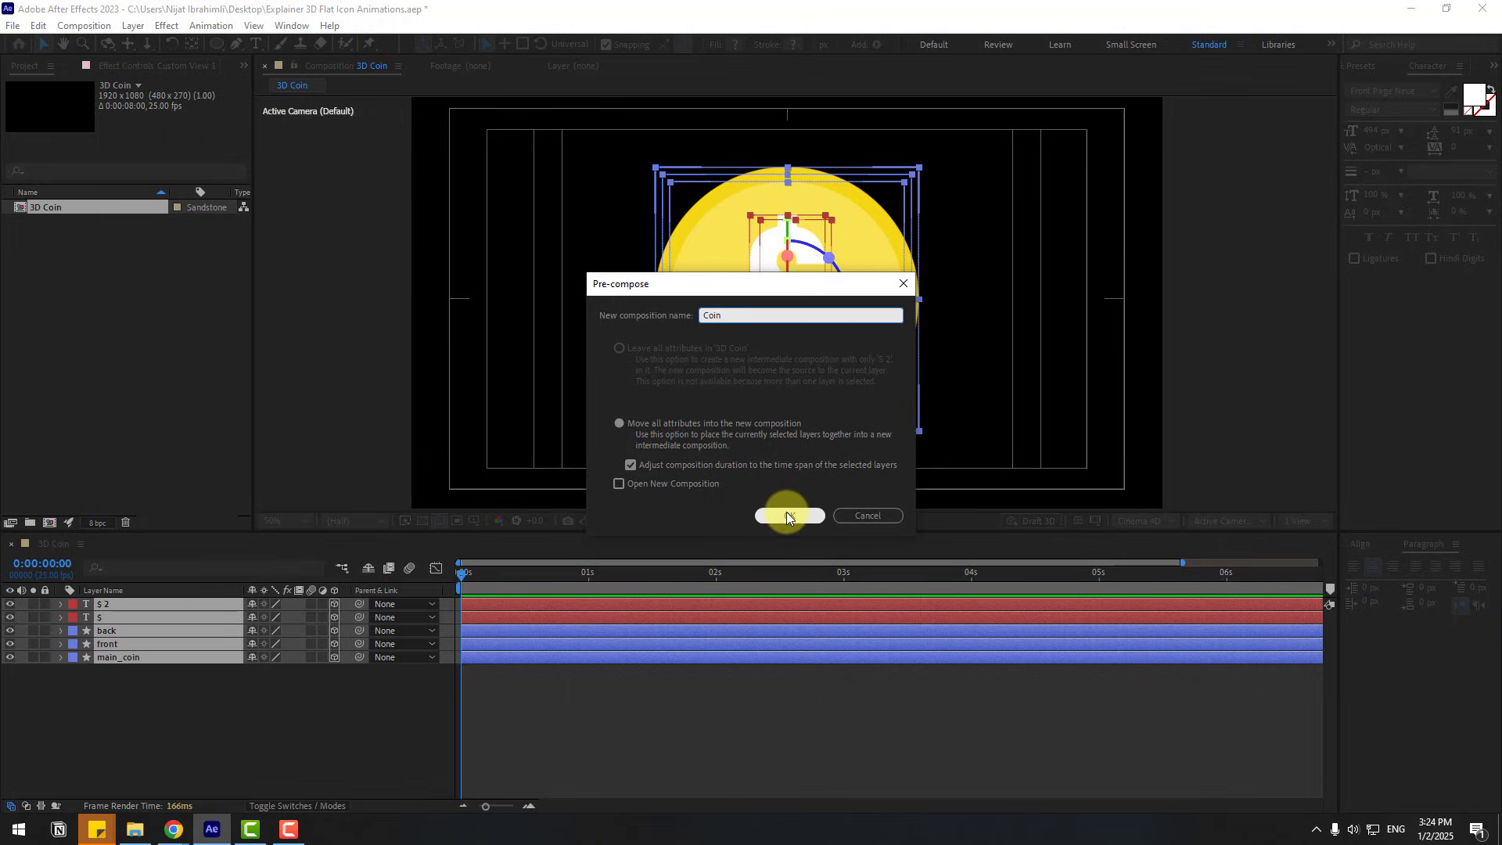
{"action": "left_click", "coordinate": [789, 516]}
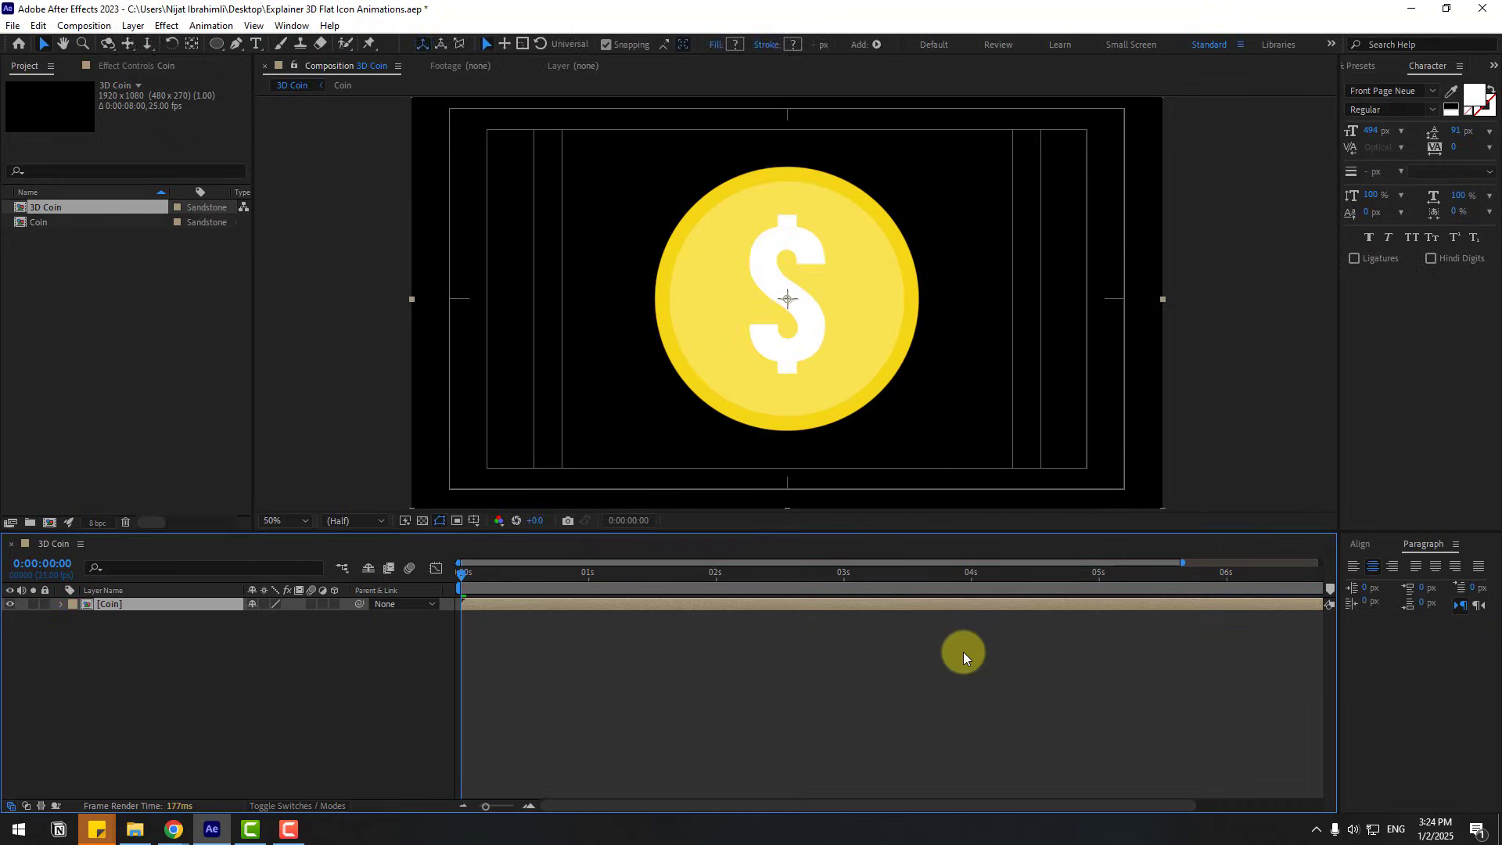
Step: Enable Collapse Transformations and 3D on the Coin layer, then test its Y rotation
{"action": "left_click", "coordinate": [263, 604]}
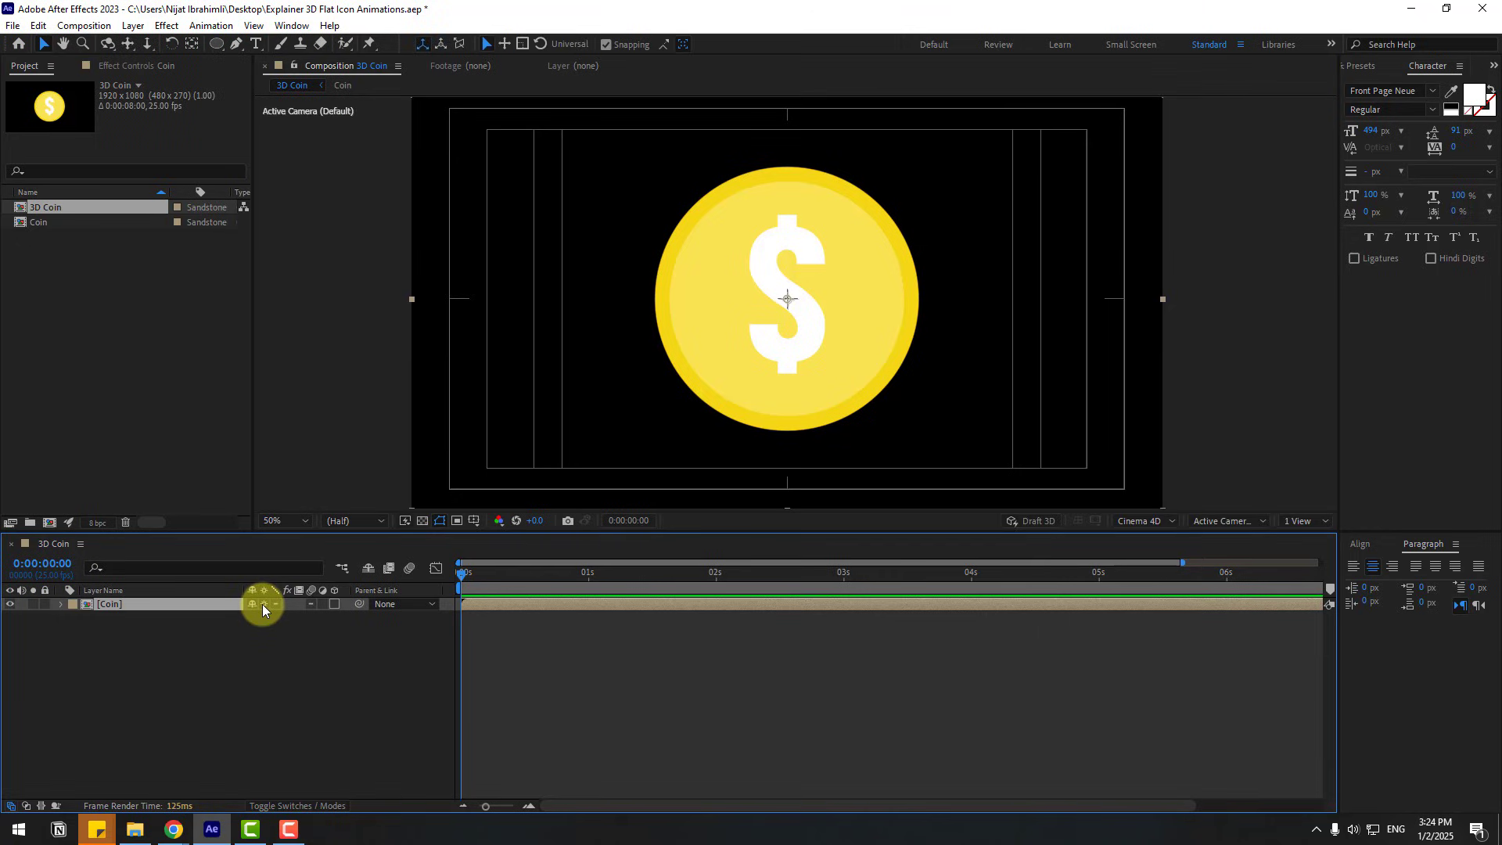
{"action": "left_click", "coordinate": [334, 604]}
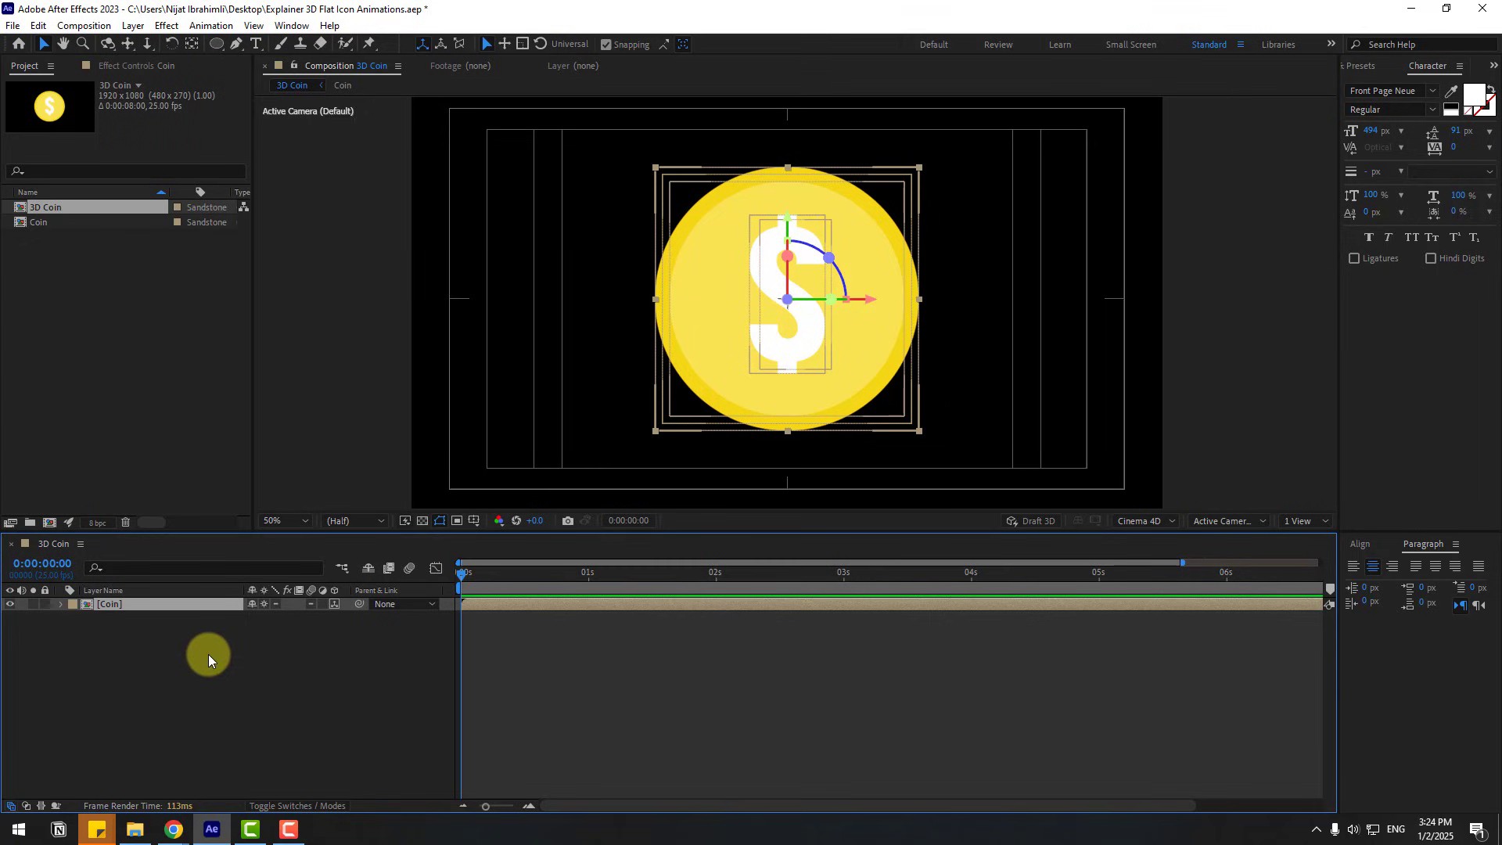
{"action": "key", "text": "r"}
{"action": "left_click_drag", "start_coordinate": [270, 644], "coordinate": [303, 644]}
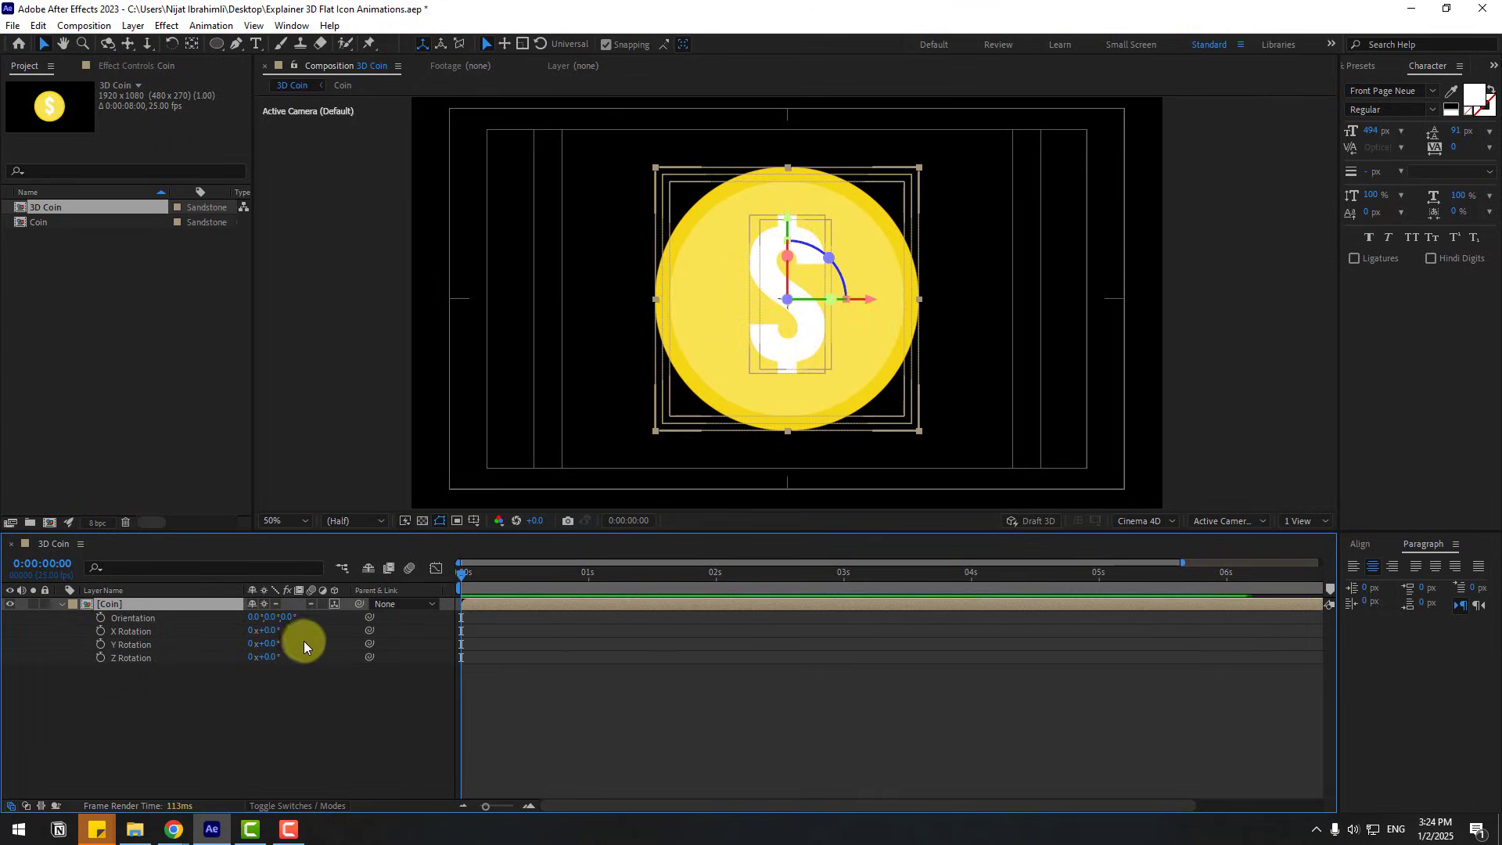
Step: Keyframe the Coin layer's Y Rotation from 0 to -1x+0.0° at 1 second
{"action": "left_click", "coordinate": [269, 698]}
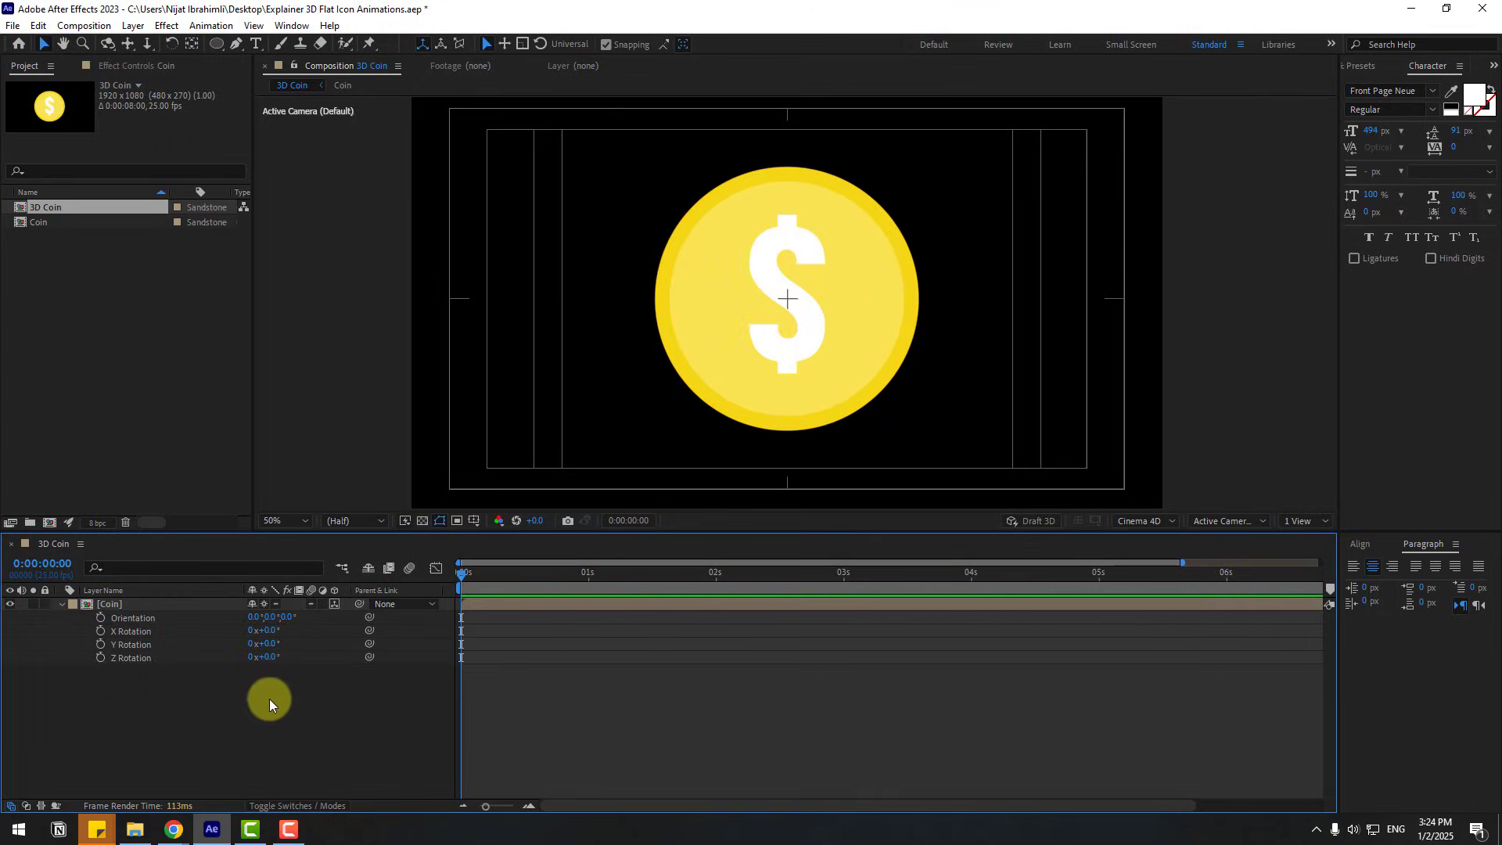
{"action": "left_click", "coordinate": [110, 606]}
{"action": "key", "text": "r"}
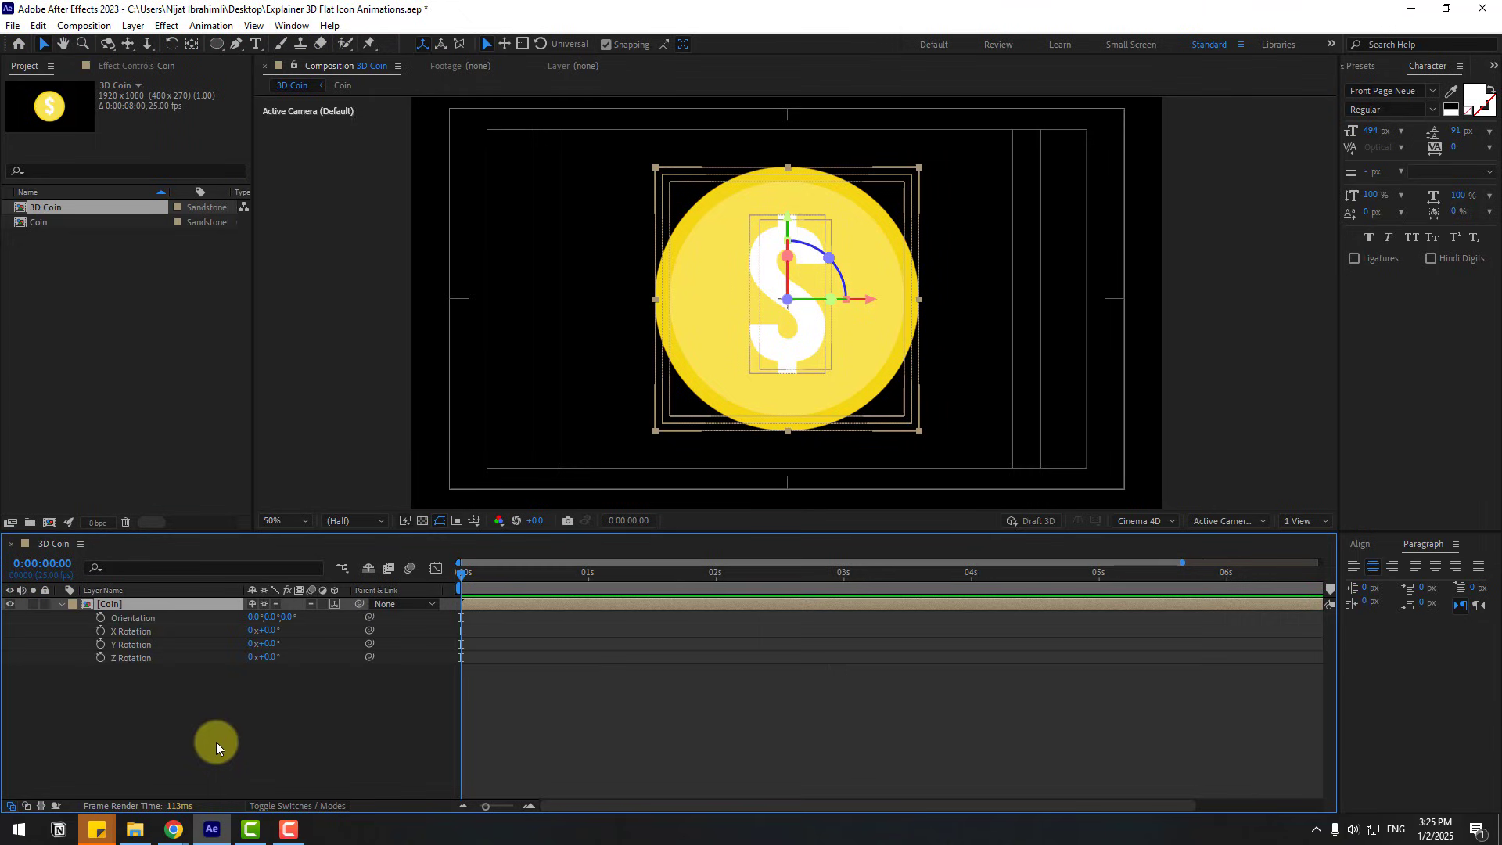
{"action": "left_click", "coordinate": [99, 644]}
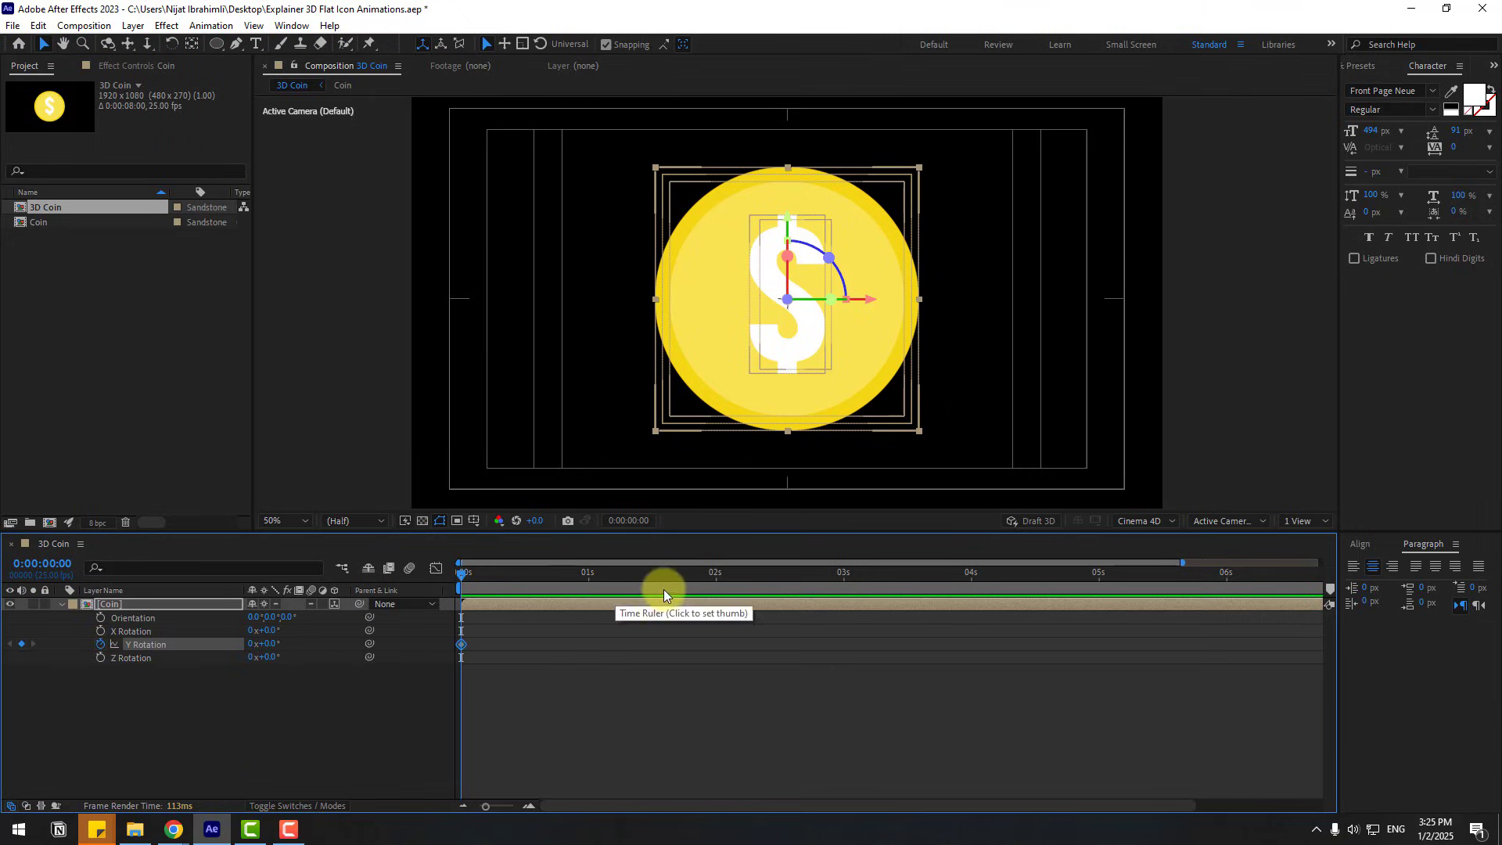
{"action": "left_click", "coordinate": [589, 574]}
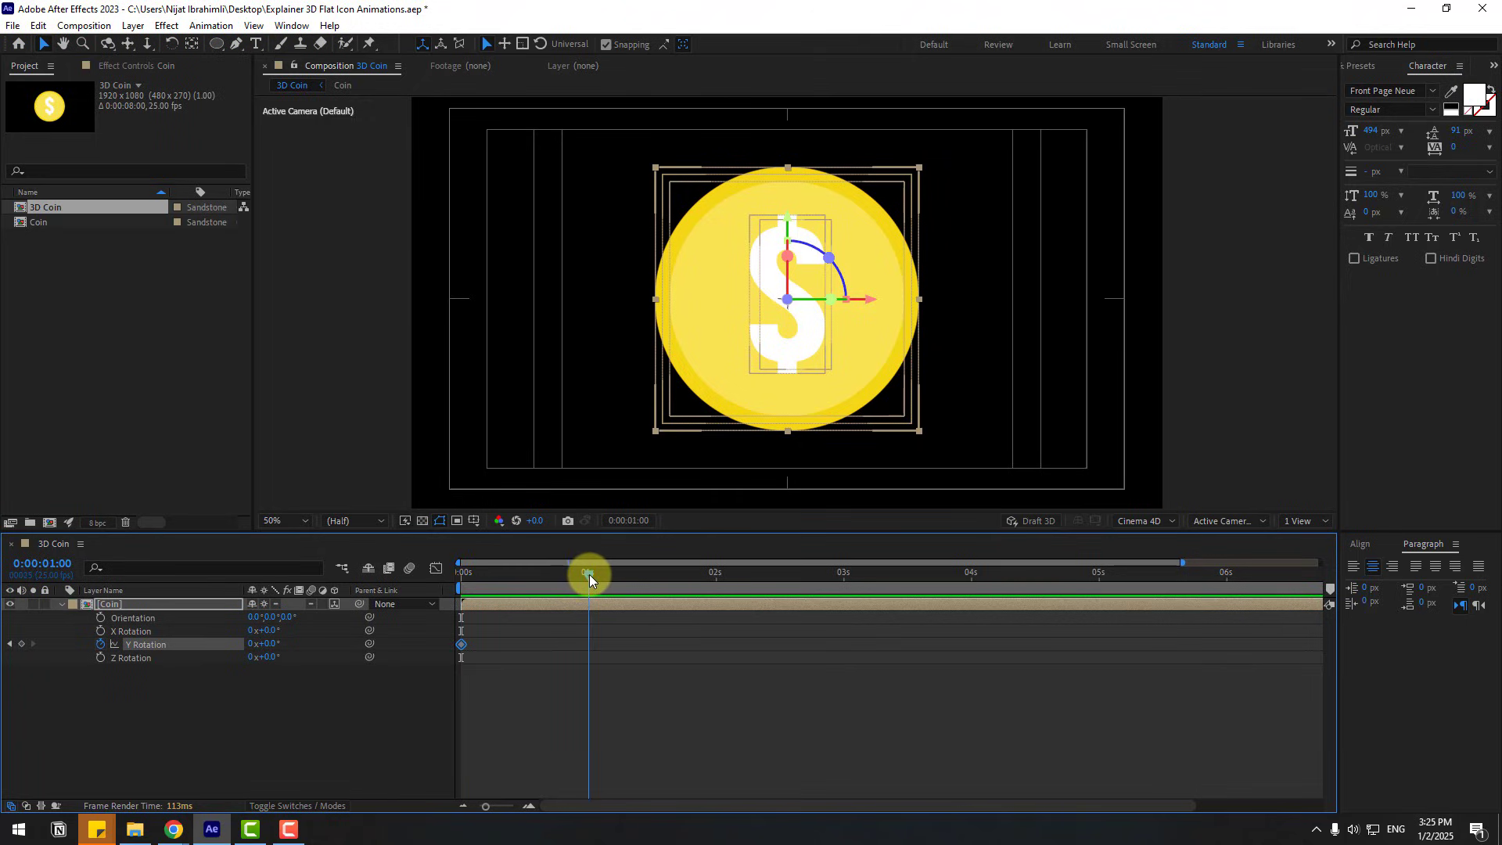
{"action": "left_click", "coordinate": [252, 645]}
{"action": "type", "text": "-"}
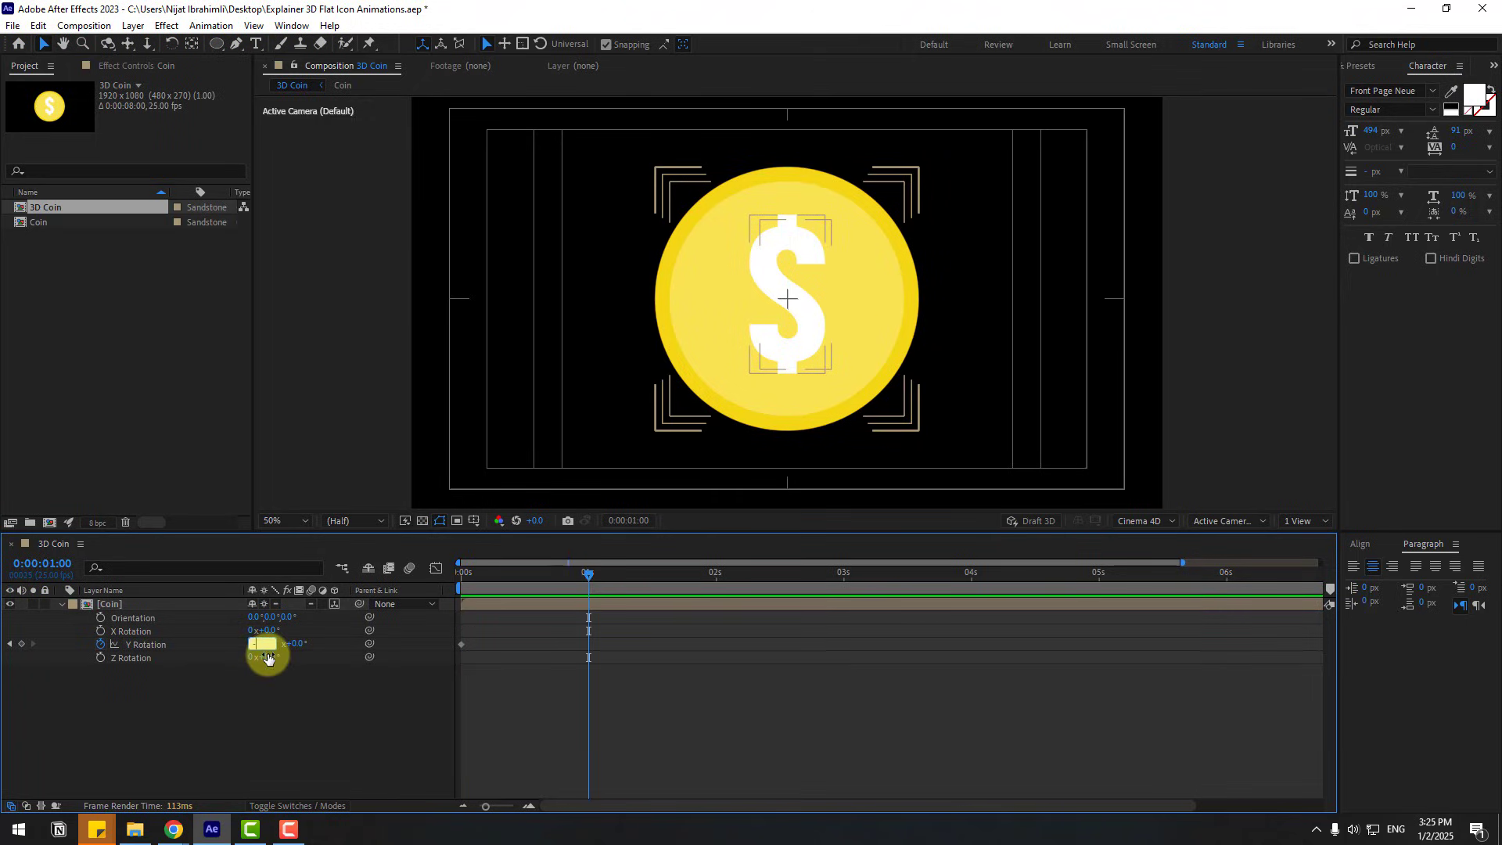
{"action": "type", "text": "1"}
{"action": "key", "text": "Return"}
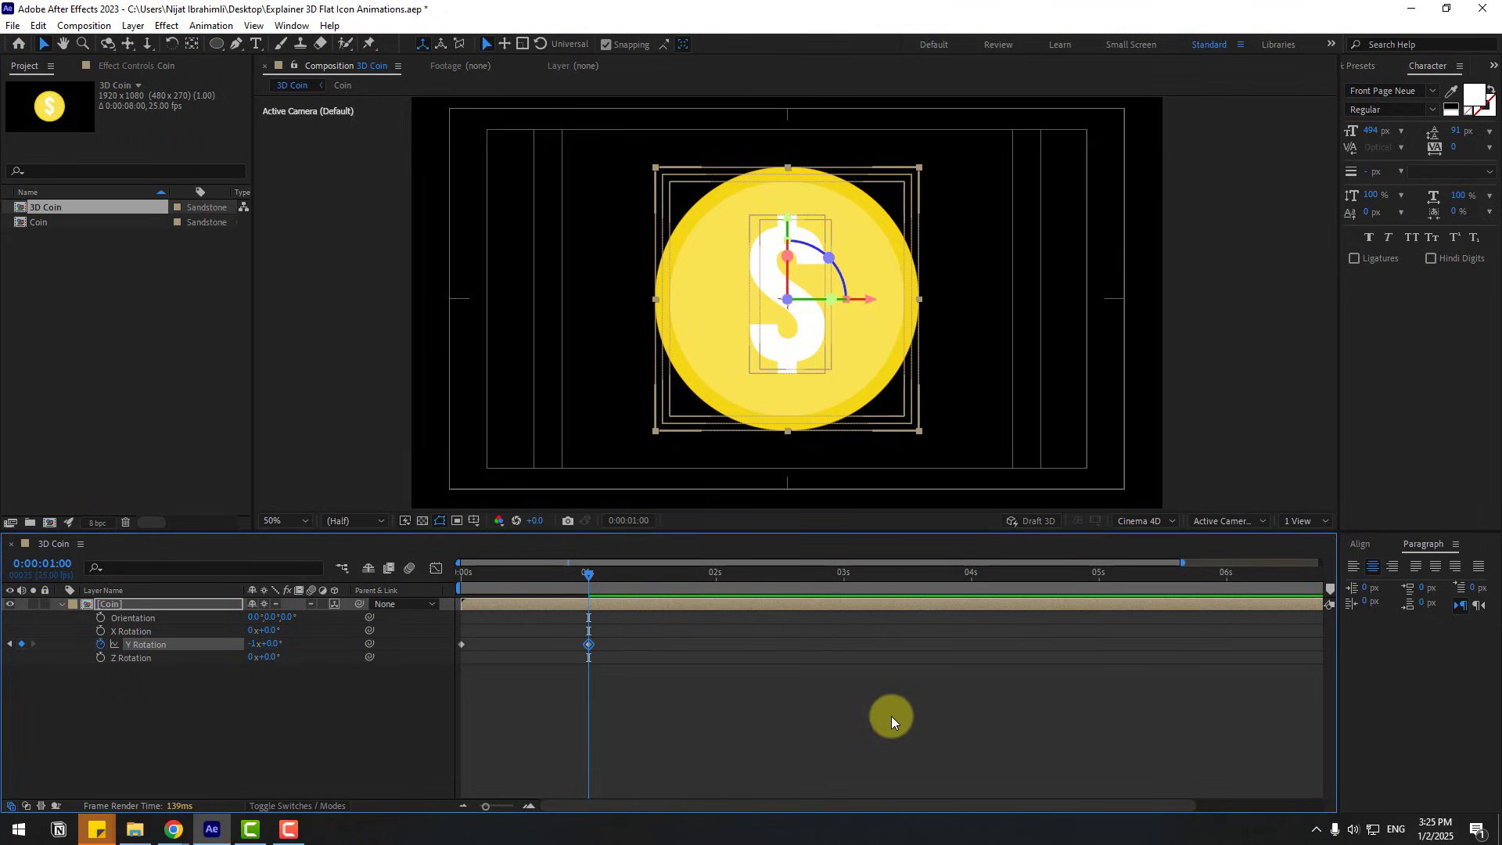
Step: End the work area at 1 second, preview the spin, and reselect the Coin layer
{"action": "key", "text": "n"}
{"action": "key", "text": "space"}
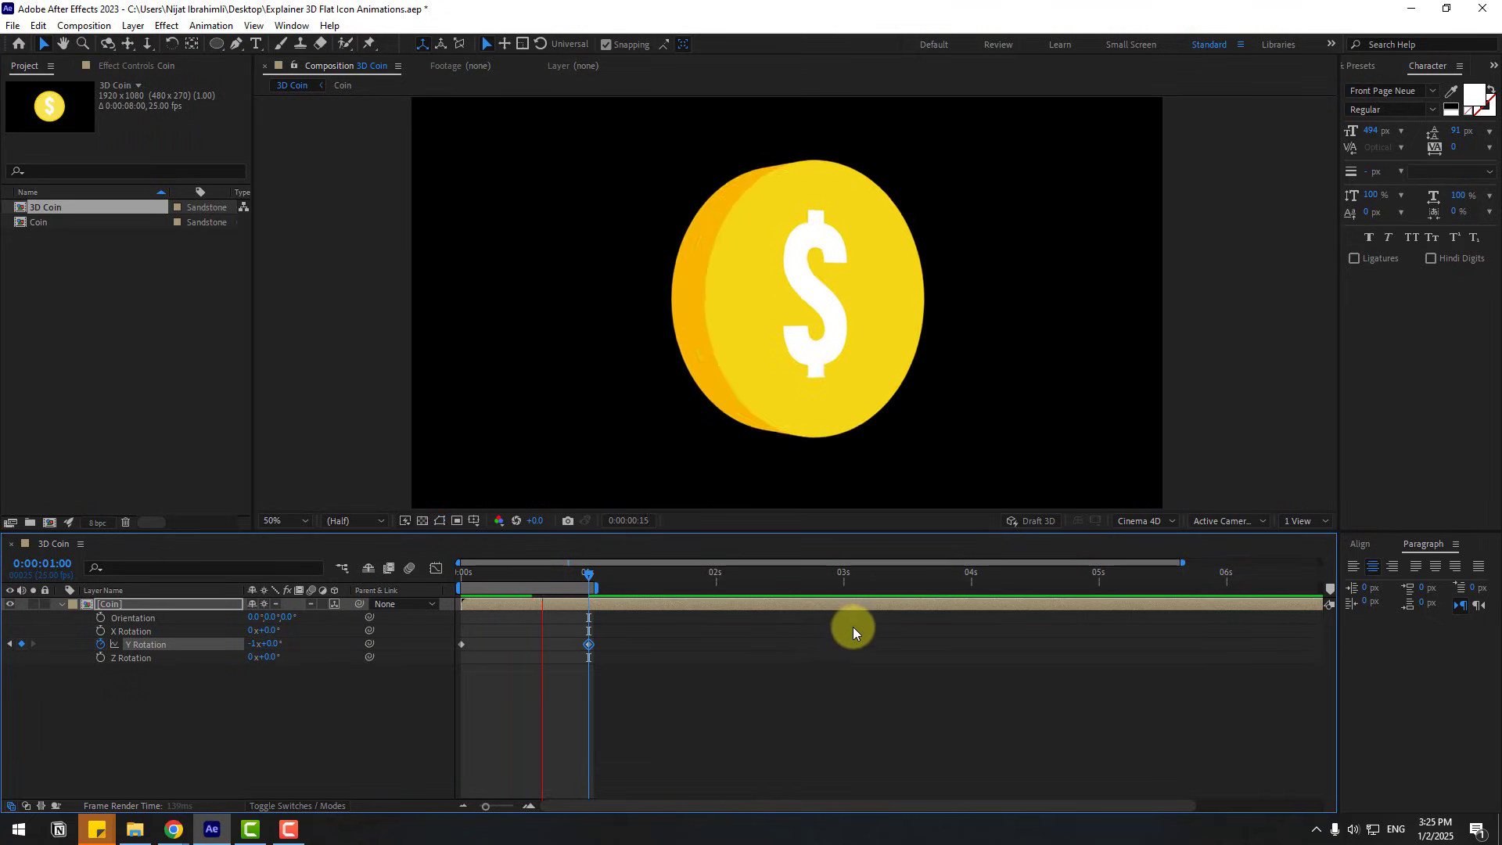
{"action": "key", "text": "space"}
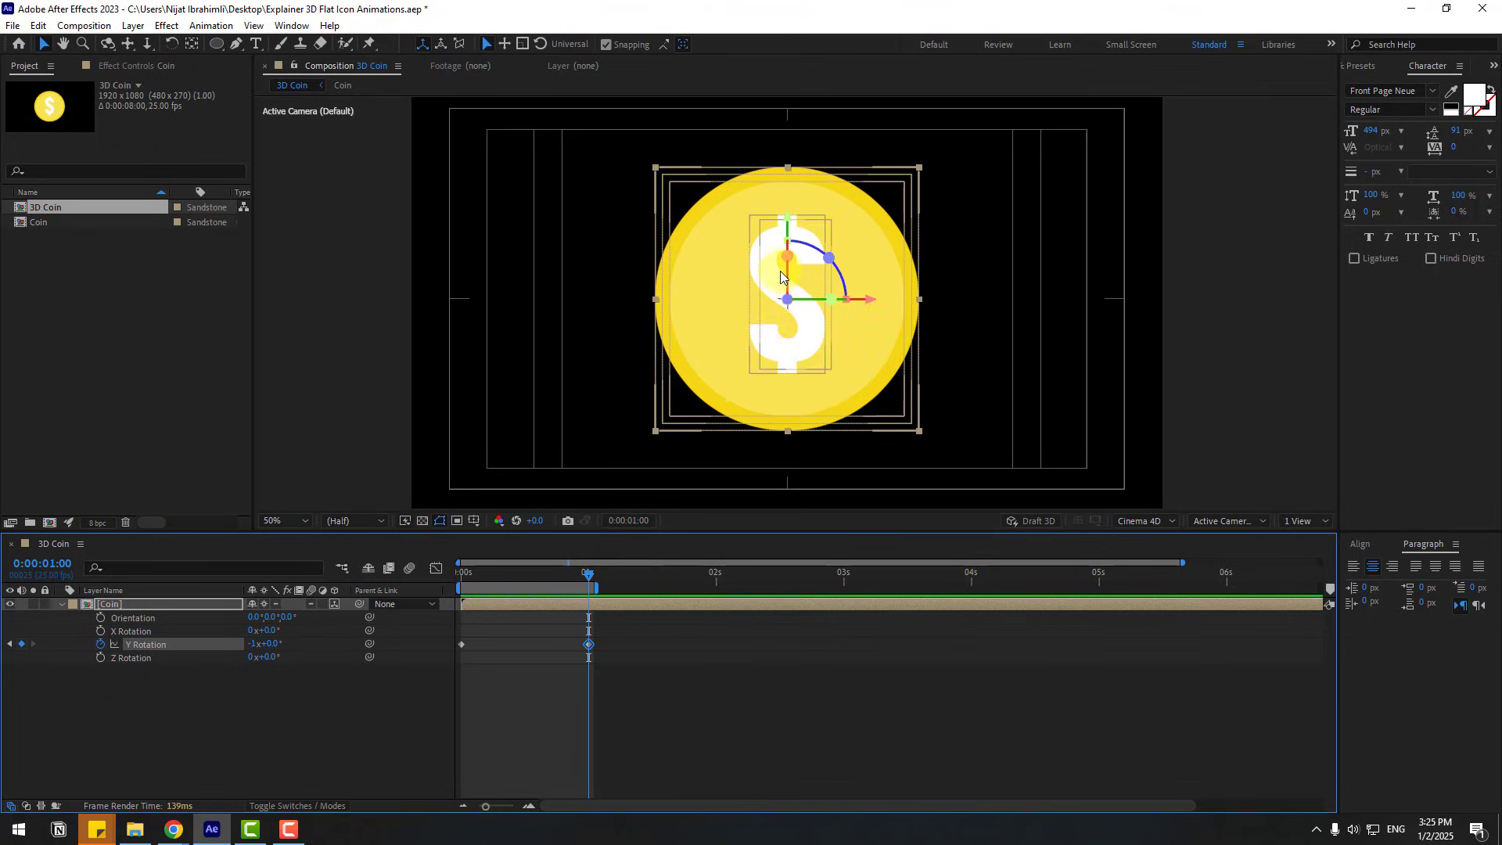
{"action": "left_click", "coordinate": [110, 607]}
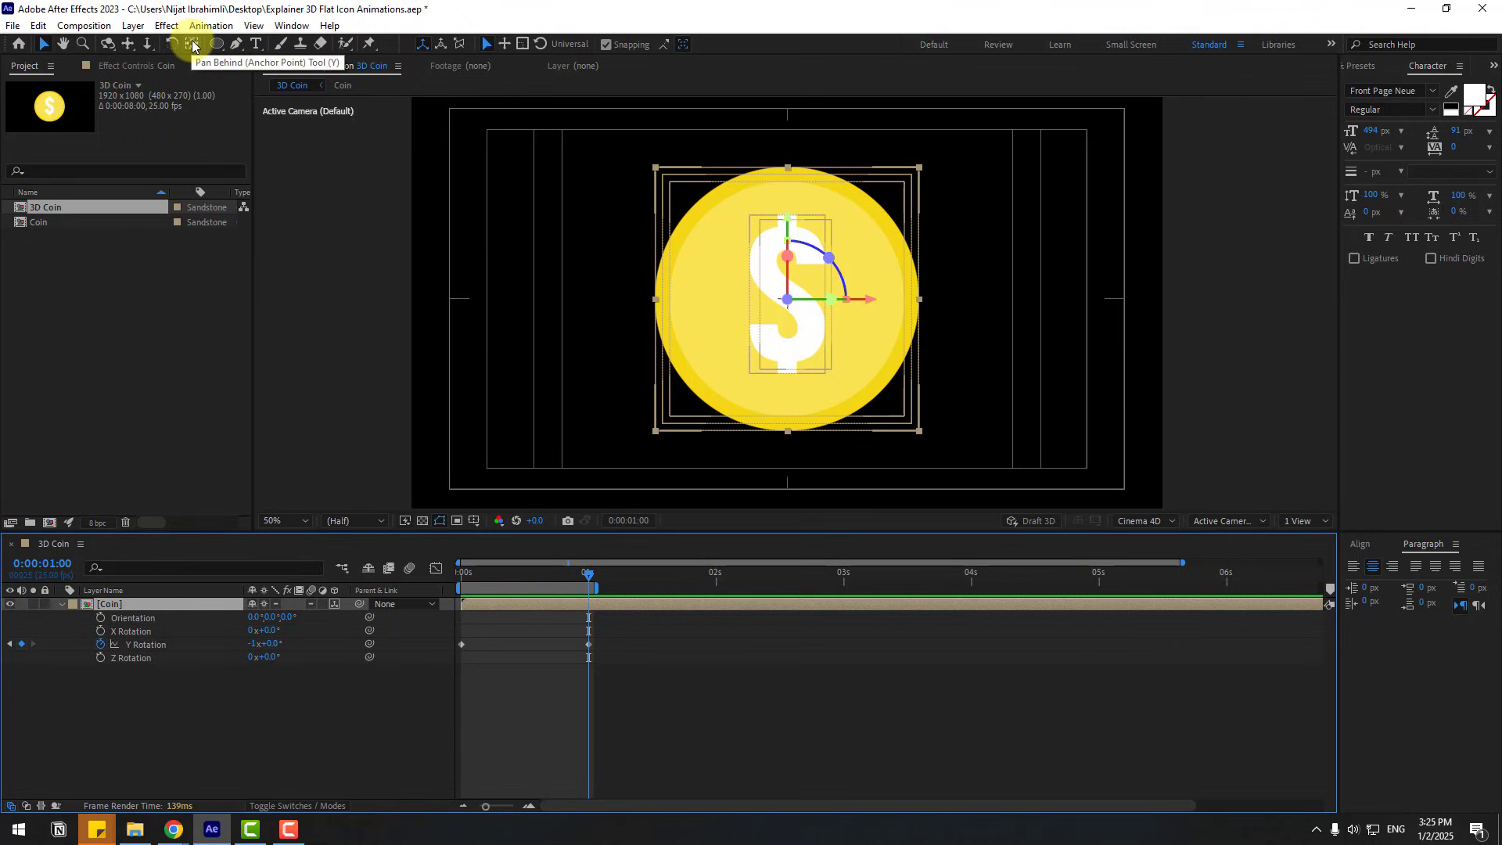
{"action": "left_click", "coordinate": [192, 46]}
{"action": "left_click", "coordinate": [48, 45]}
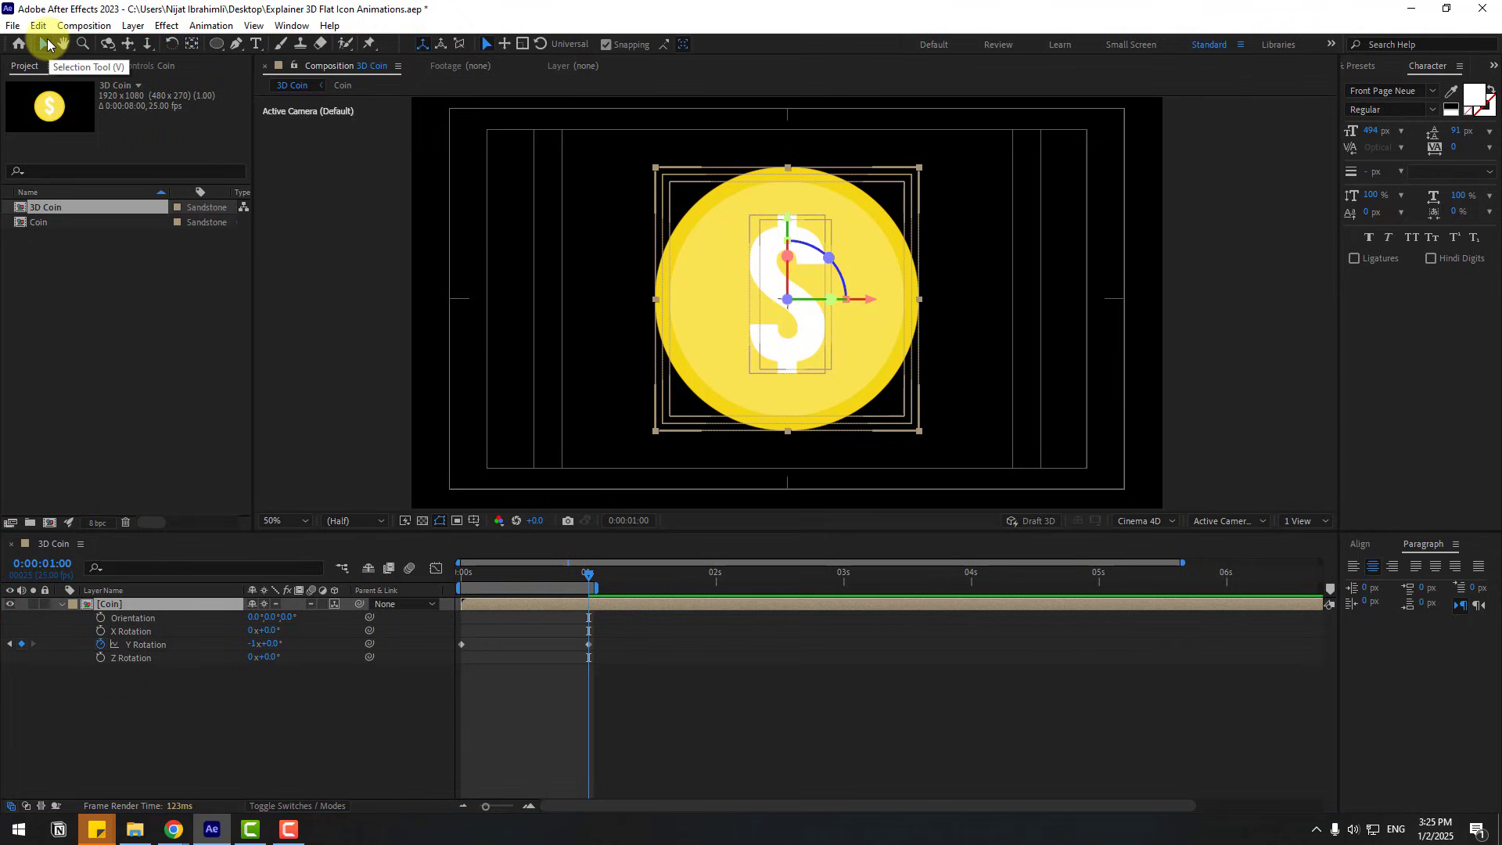
Step: Open the Coin precomp and move the current time to frame 3
{"action": "double_click", "coordinate": [106, 605]}
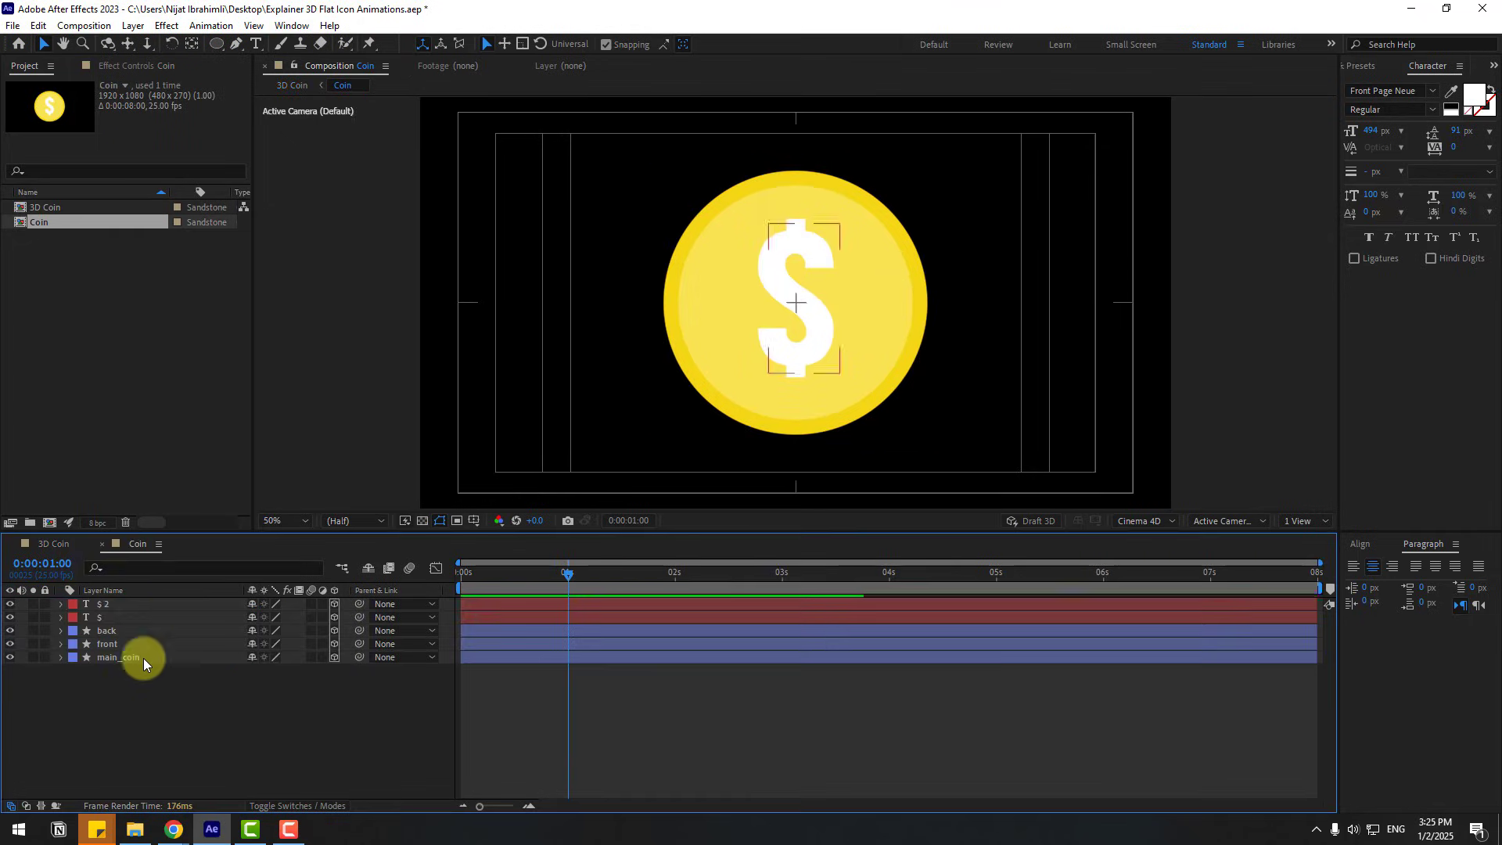
{"action": "left_click", "coordinate": [106, 657]}
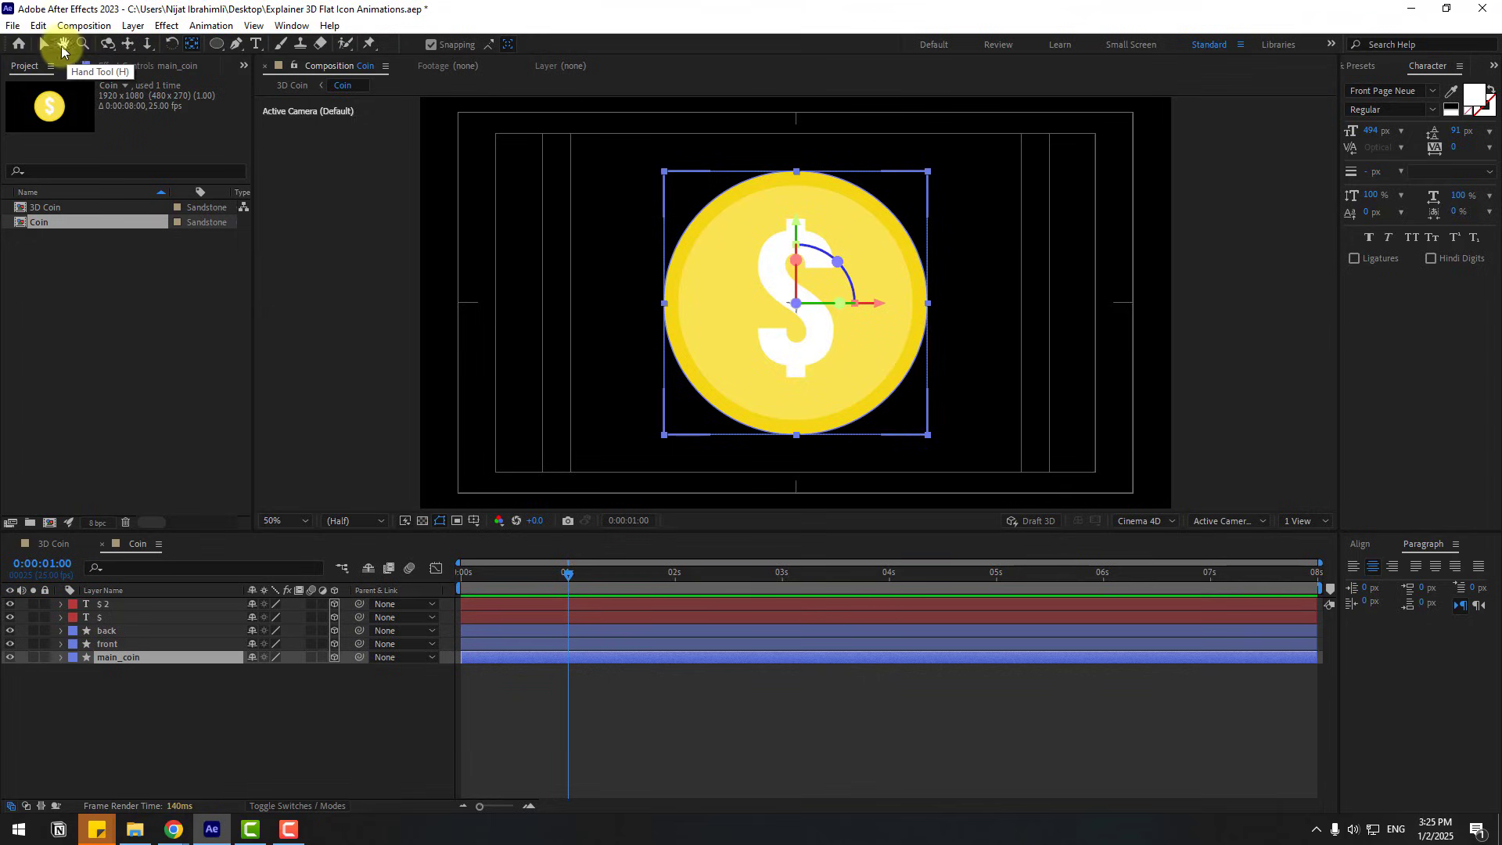
{"action": "left_click", "coordinate": [52, 543]}
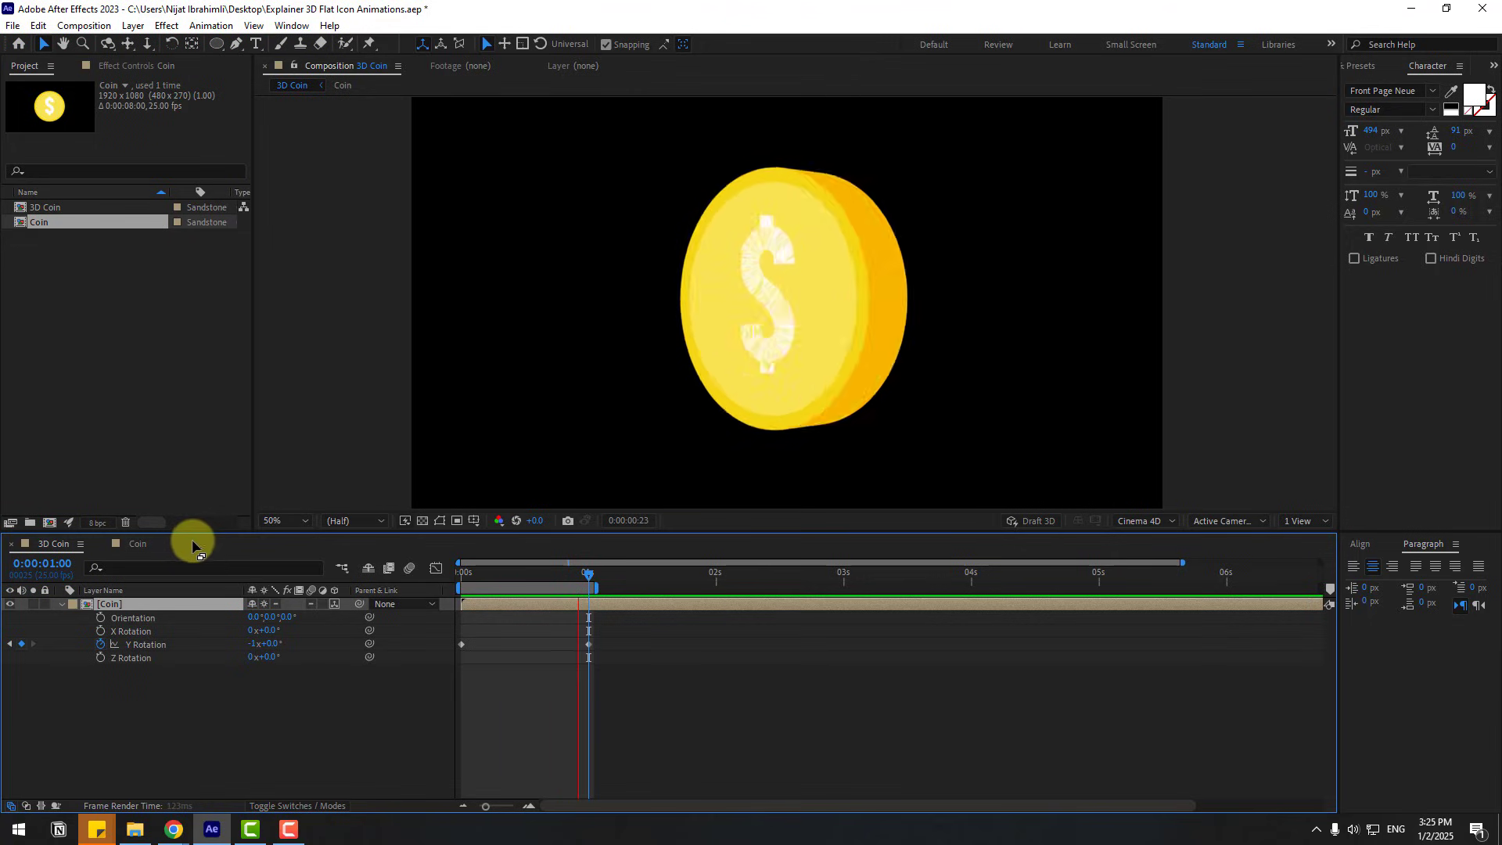
{"action": "mouse_move", "coordinate": [509, 575]}
{"action": "left_mouse_down"}
{"action": "mouse_move", "coordinate": [482, 575]}
{"action": "mouse_move", "coordinate": [487, 560]}
{"action": "left_mouse_up"}
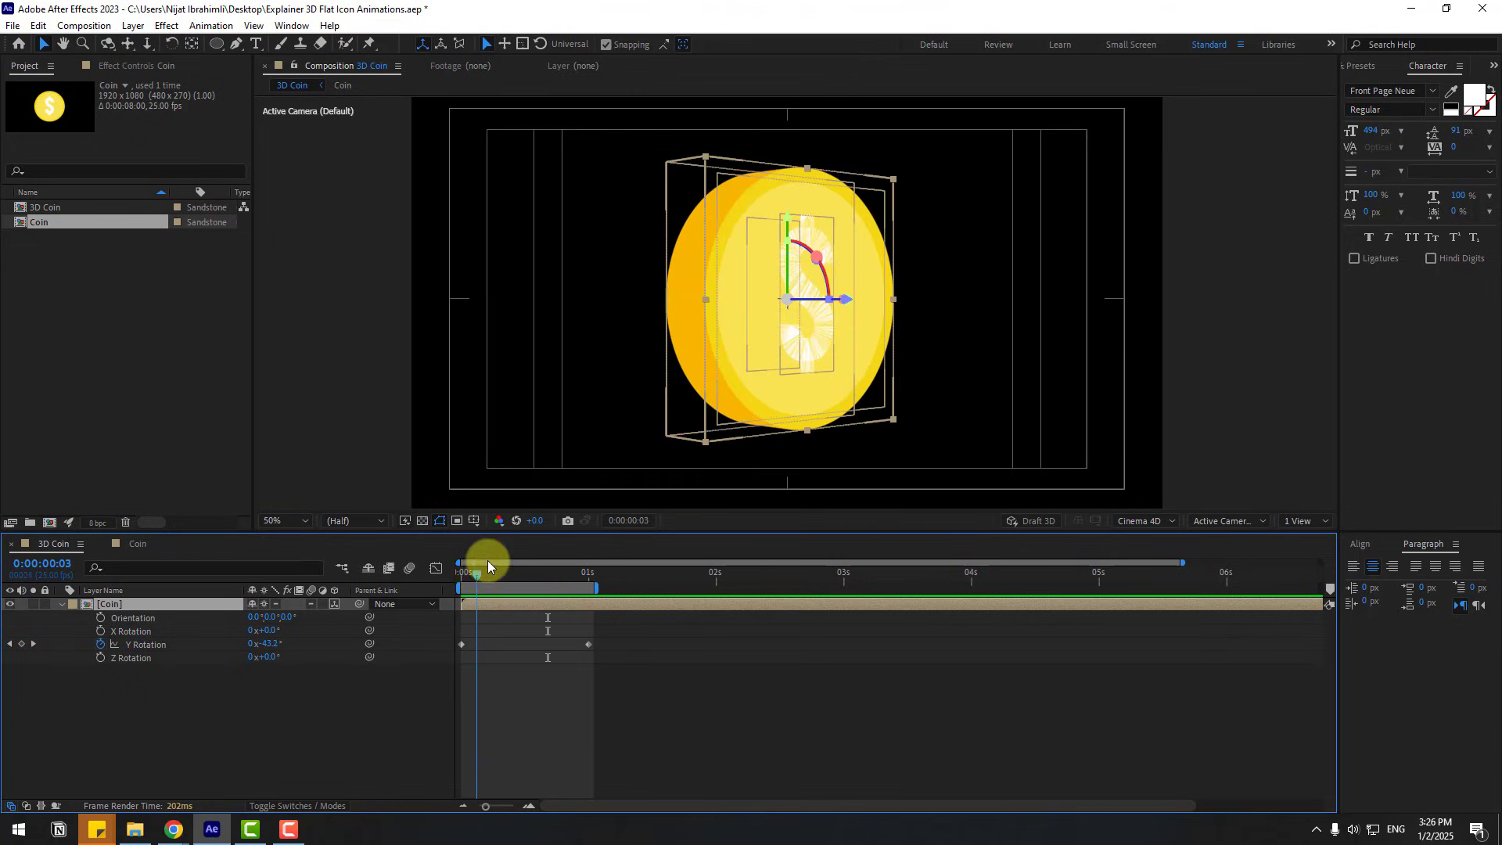
{"action": "left_click", "coordinate": [135, 545]}
{"action": "left_click", "coordinate": [349, 683]}
Step: Set the $ layer's Position Z to -0.0, then preview the spin in 3D Coin
{"action": "left_click", "coordinate": [102, 617]}
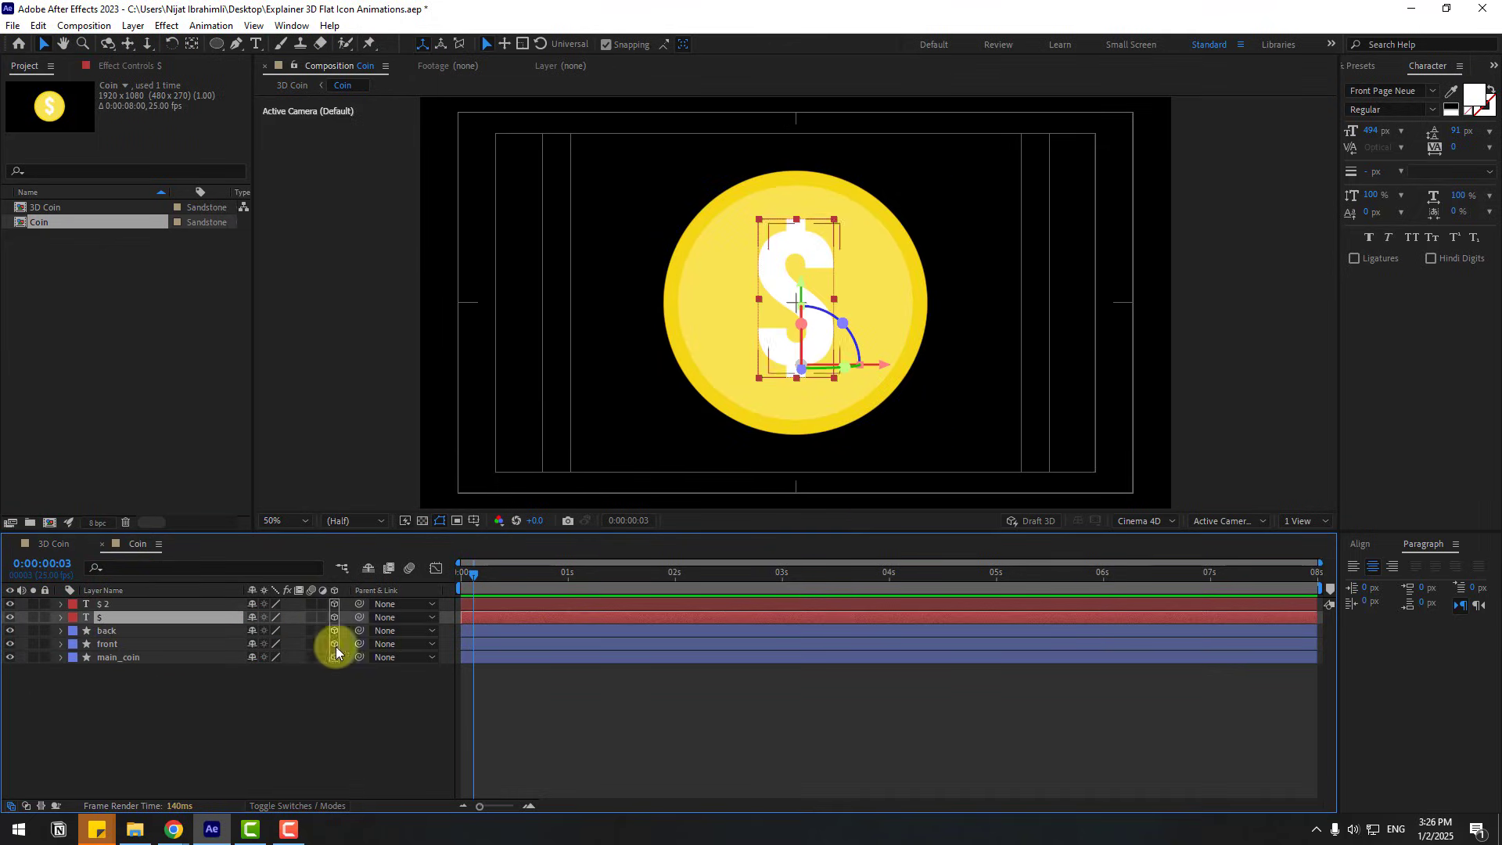
{"action": "key", "text": "p"}
{"action": "left_click", "coordinate": [307, 630]}
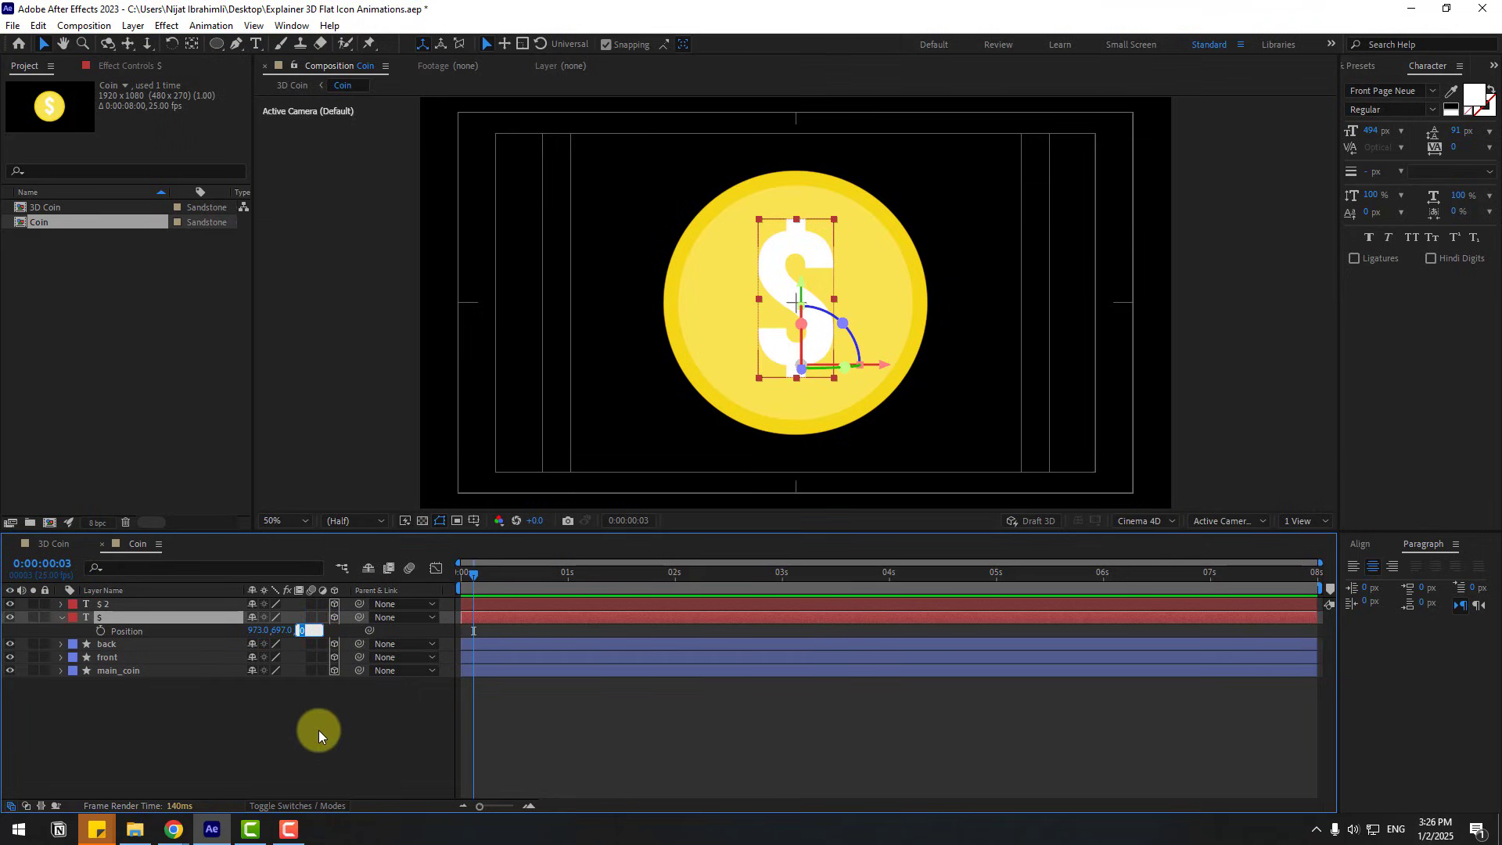
{"action": "type", "text": "-0.0"}
{"action": "key", "text": "Return"}
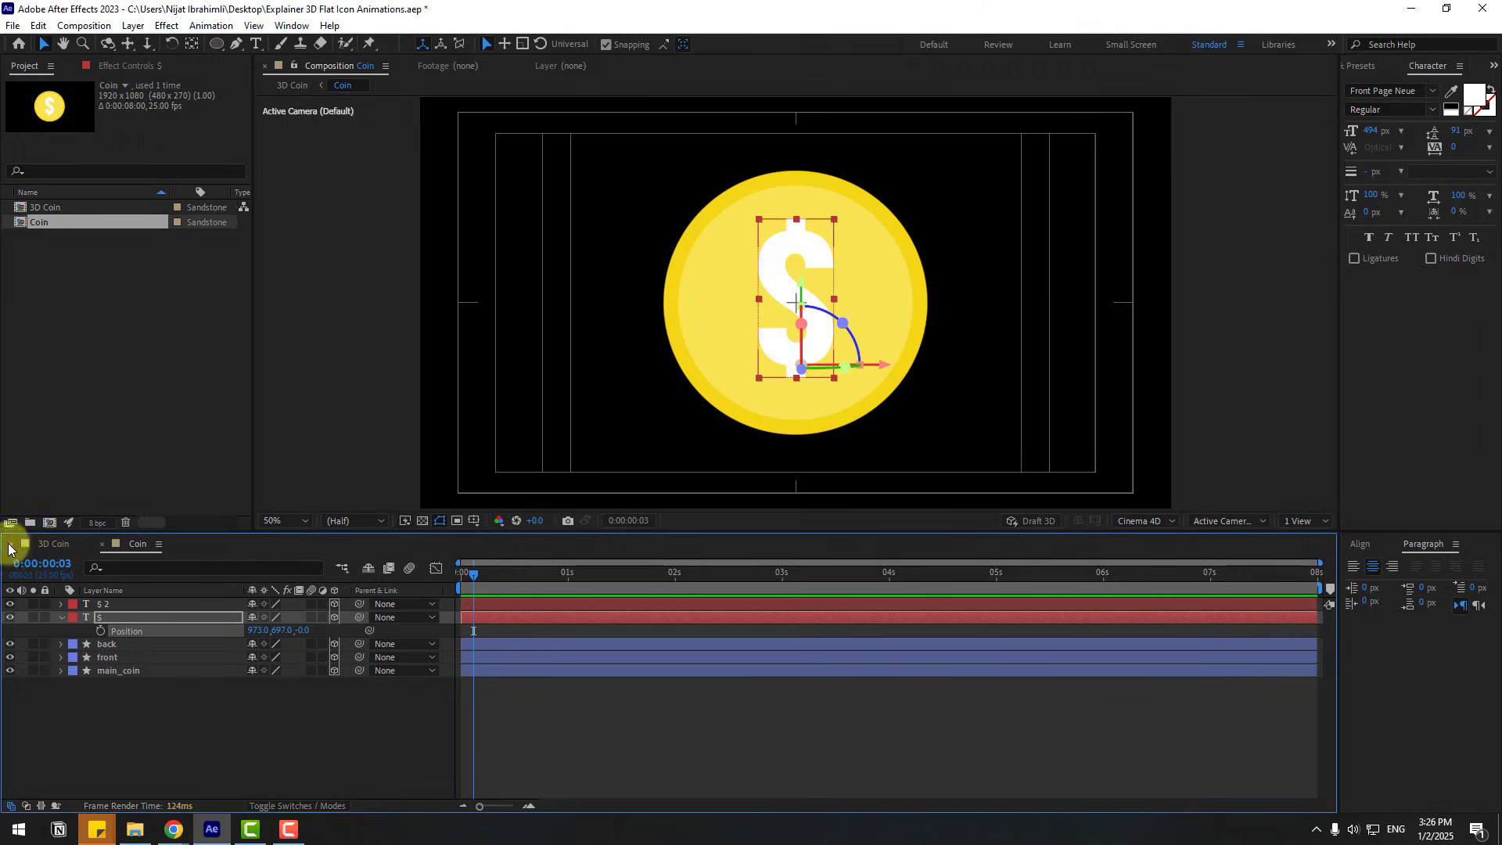
{"action": "left_click", "coordinate": [41, 541]}
{"action": "key", "text": "space"}
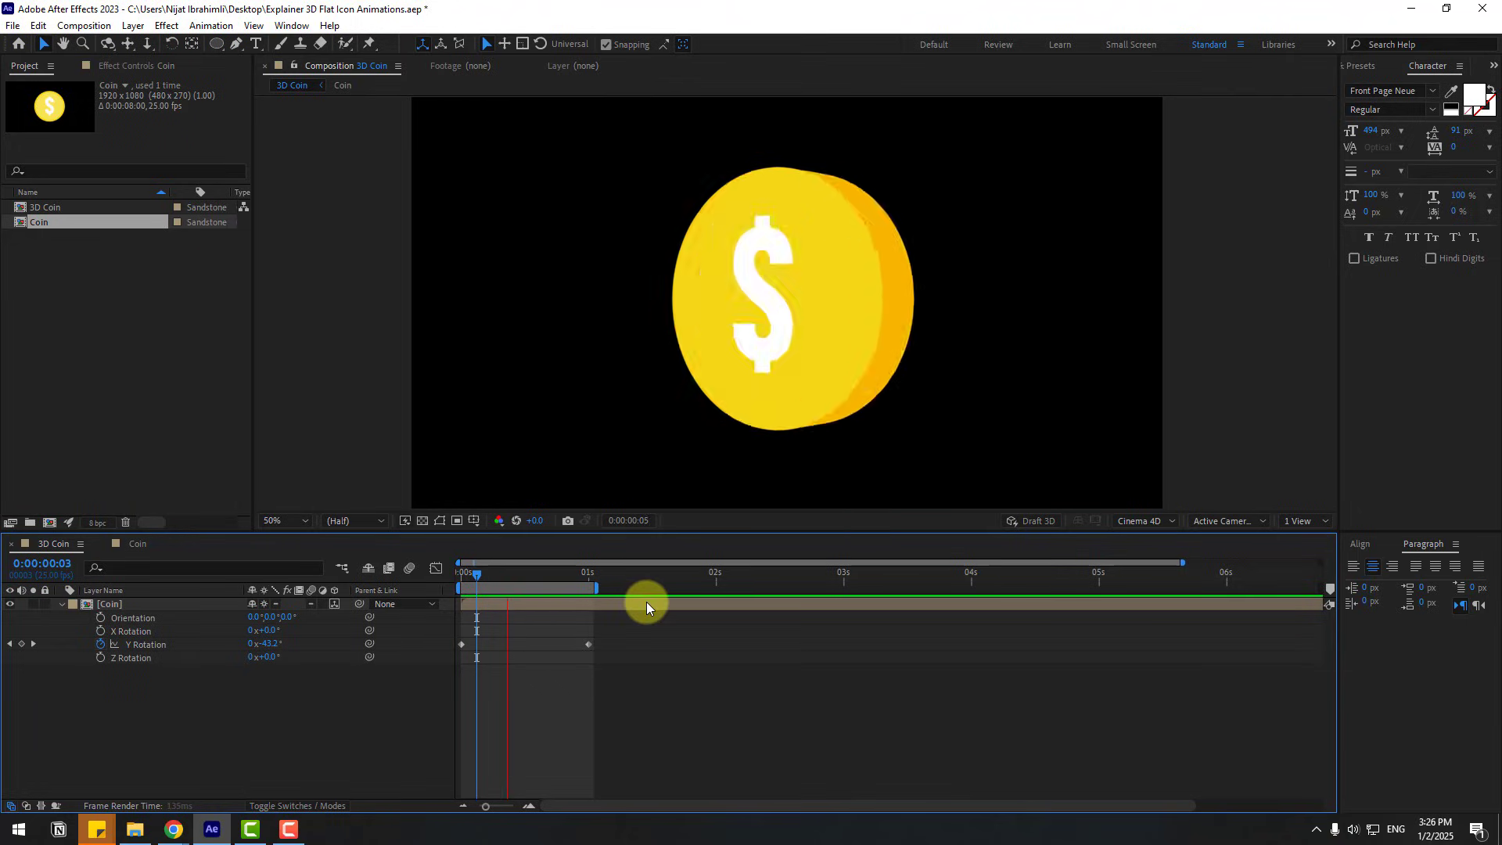
{"action": "key", "text": "space"}
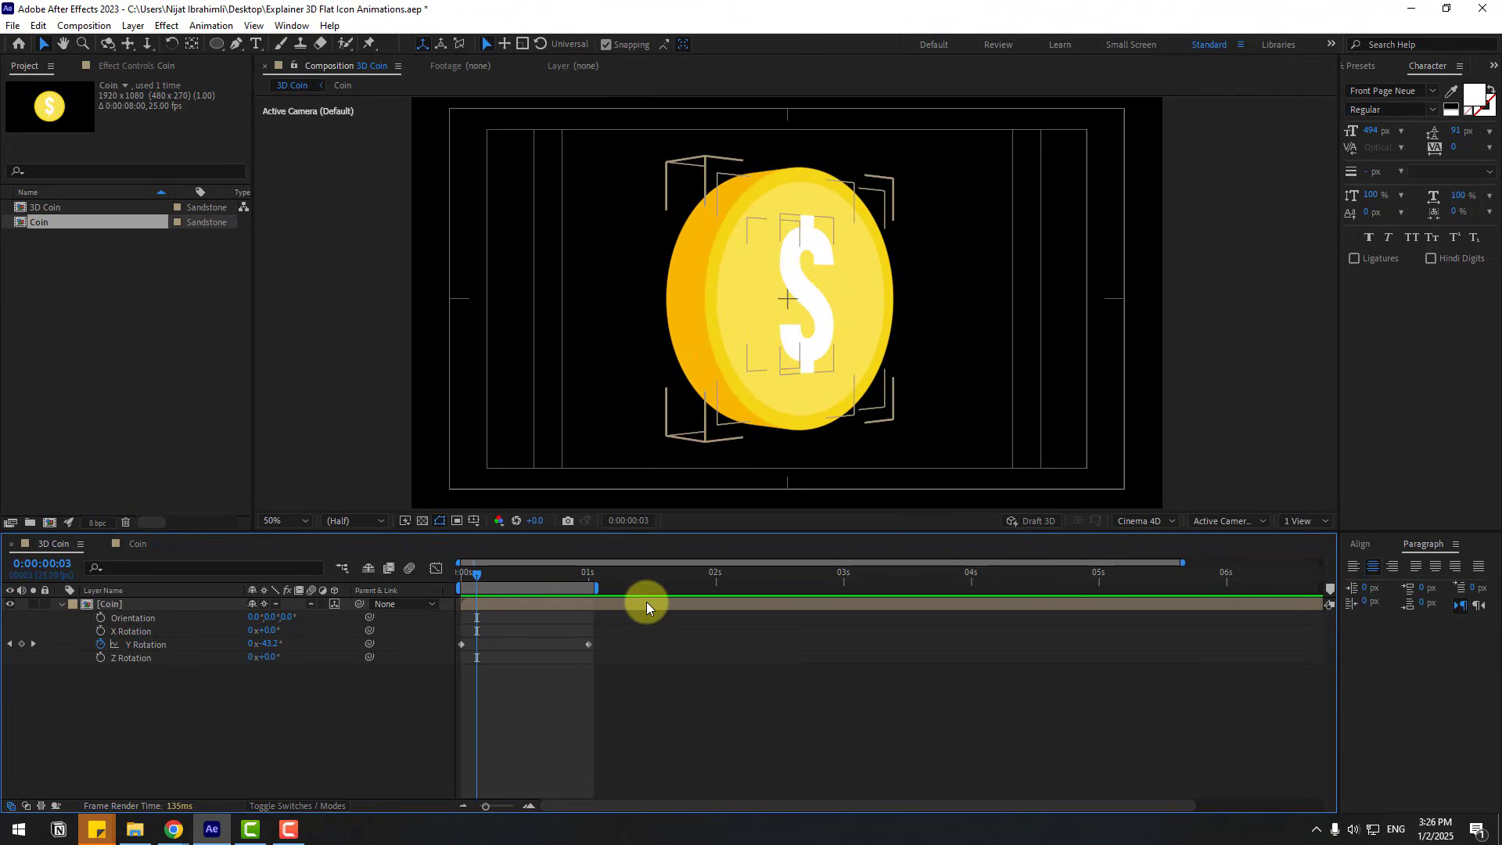
Step: Draw a tall rectangle left of the coin with a pale yellow FEF3AD fill
{"action": "left_click", "coordinate": [59, 604]}
{"action": "left_click", "coordinate": [130, 679]}
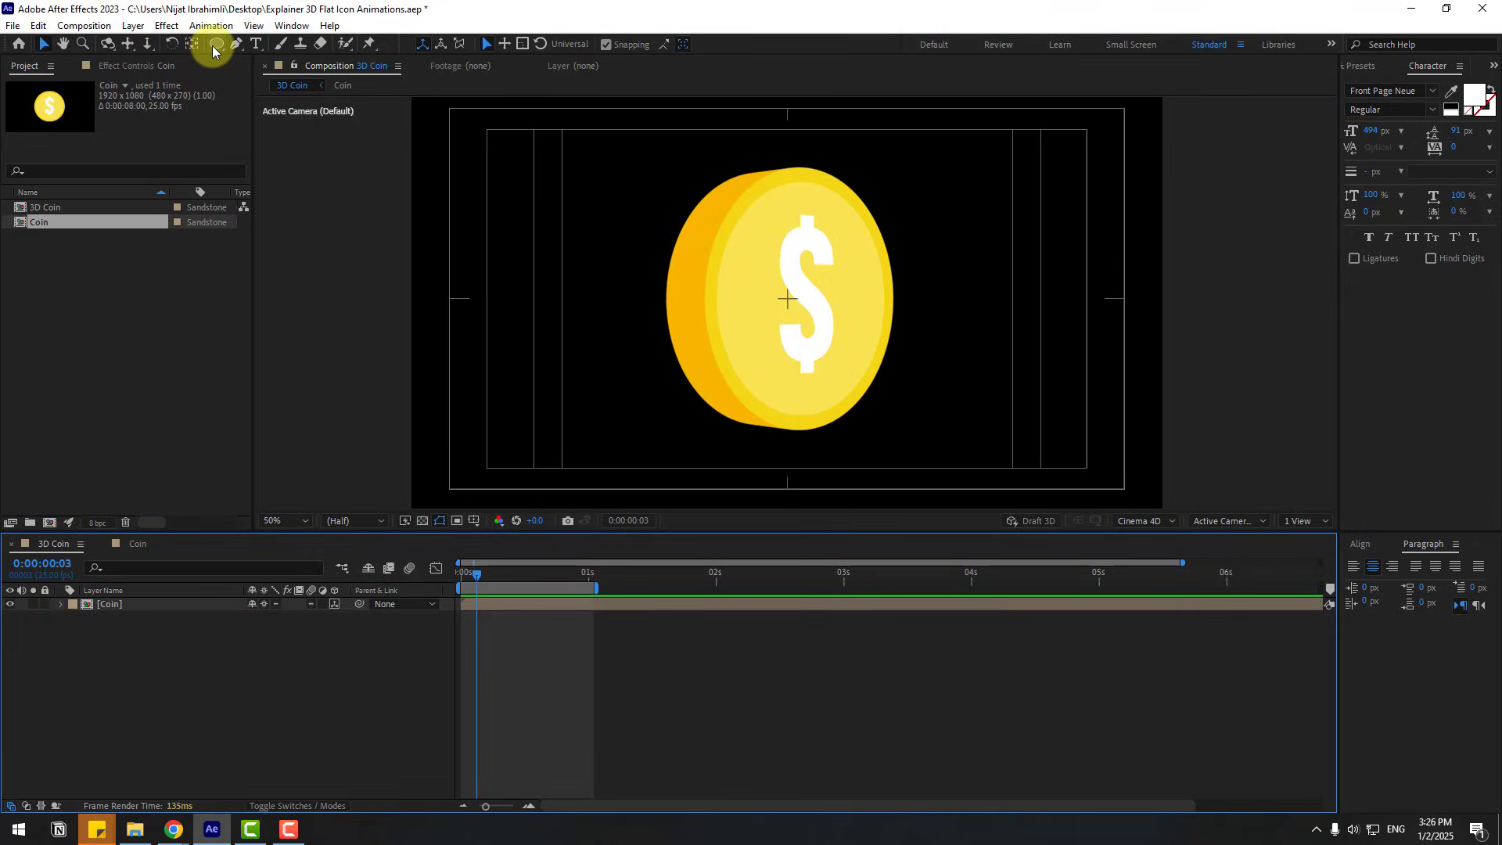
{"action": "left_click_drag", "start_coordinate": [212, 45], "coordinate": [316, 45]}
{"action": "left_click_drag", "start_coordinate": [630, 103], "coordinate": [677, 482]}
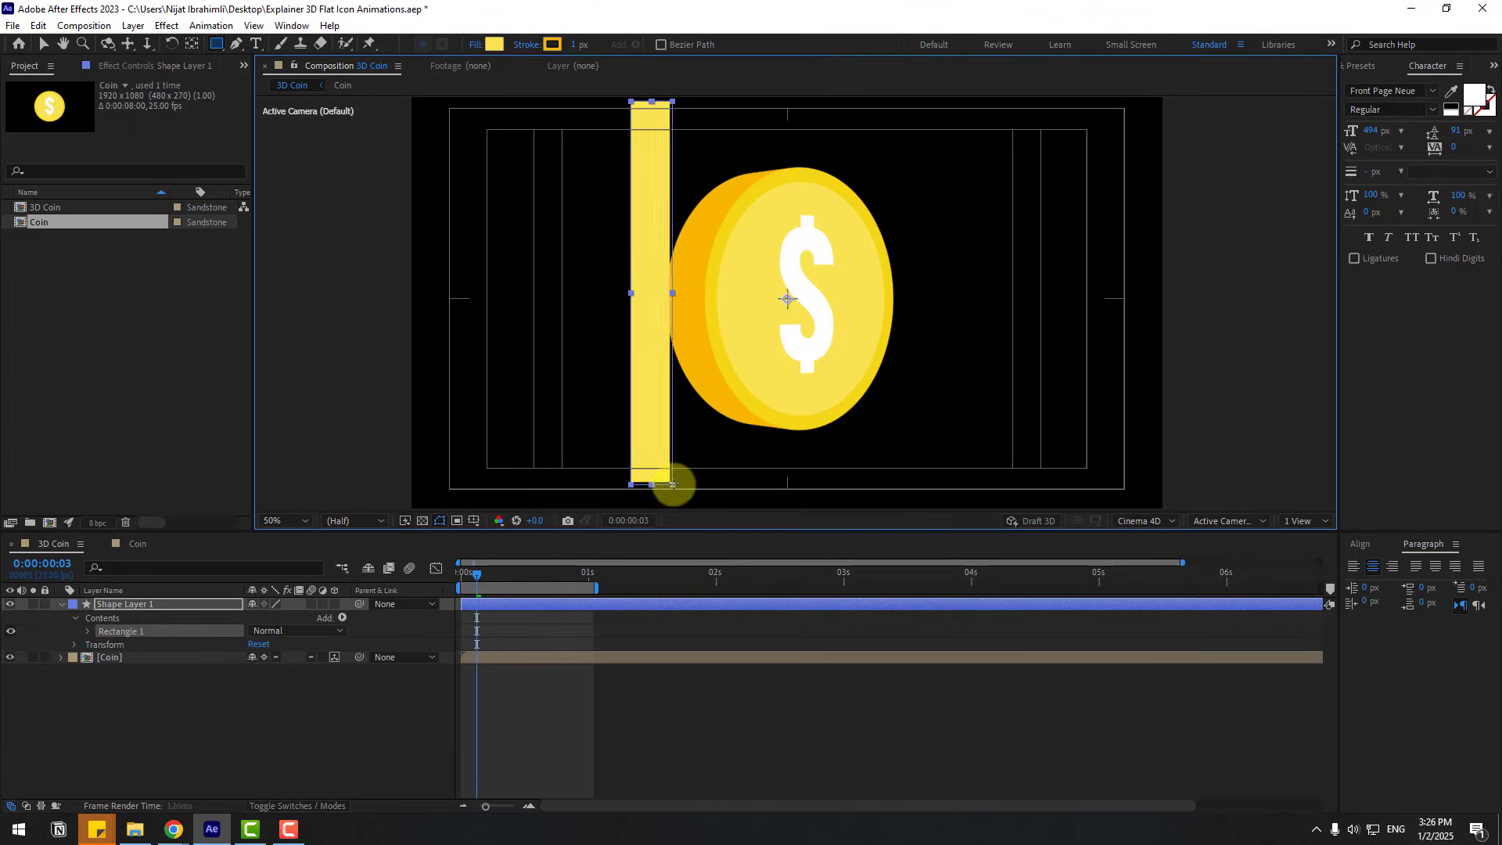
{"action": "left_click", "coordinate": [496, 43]}
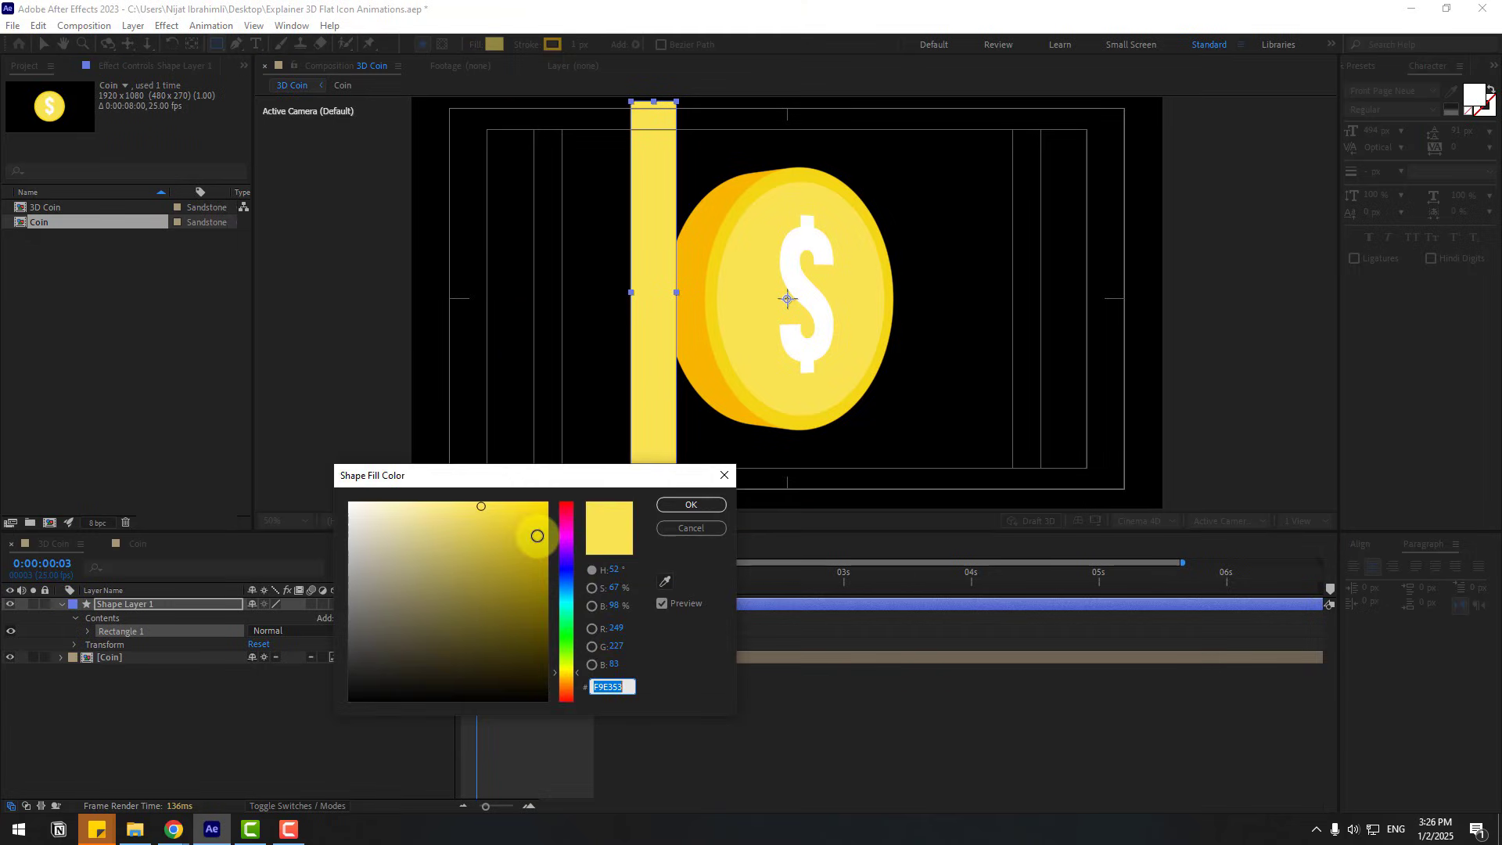
{"action": "left_click", "coordinate": [410, 502]}
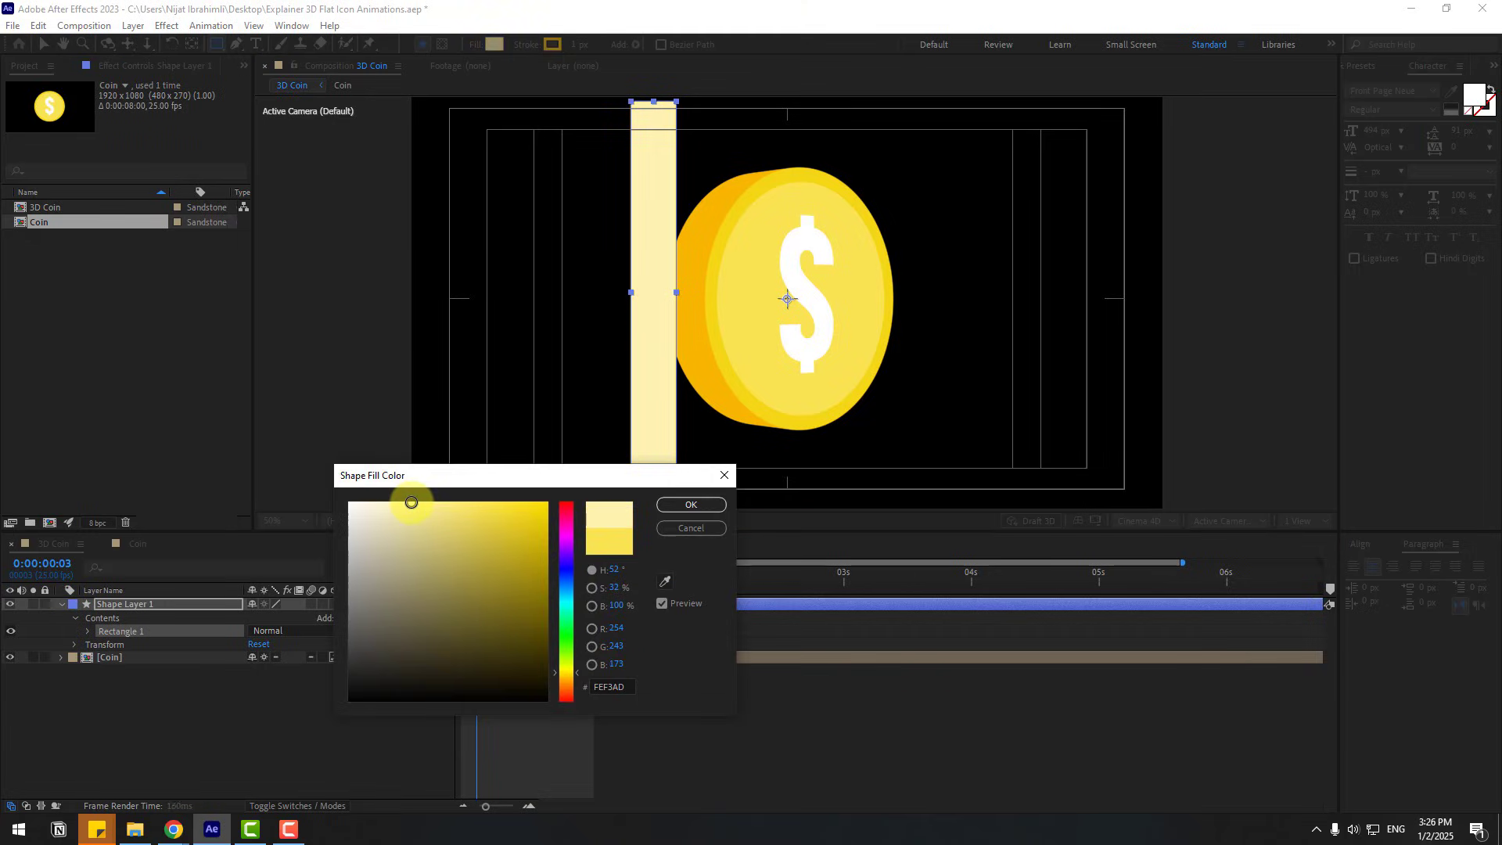
{"action": "left_click", "coordinate": [689, 504]}
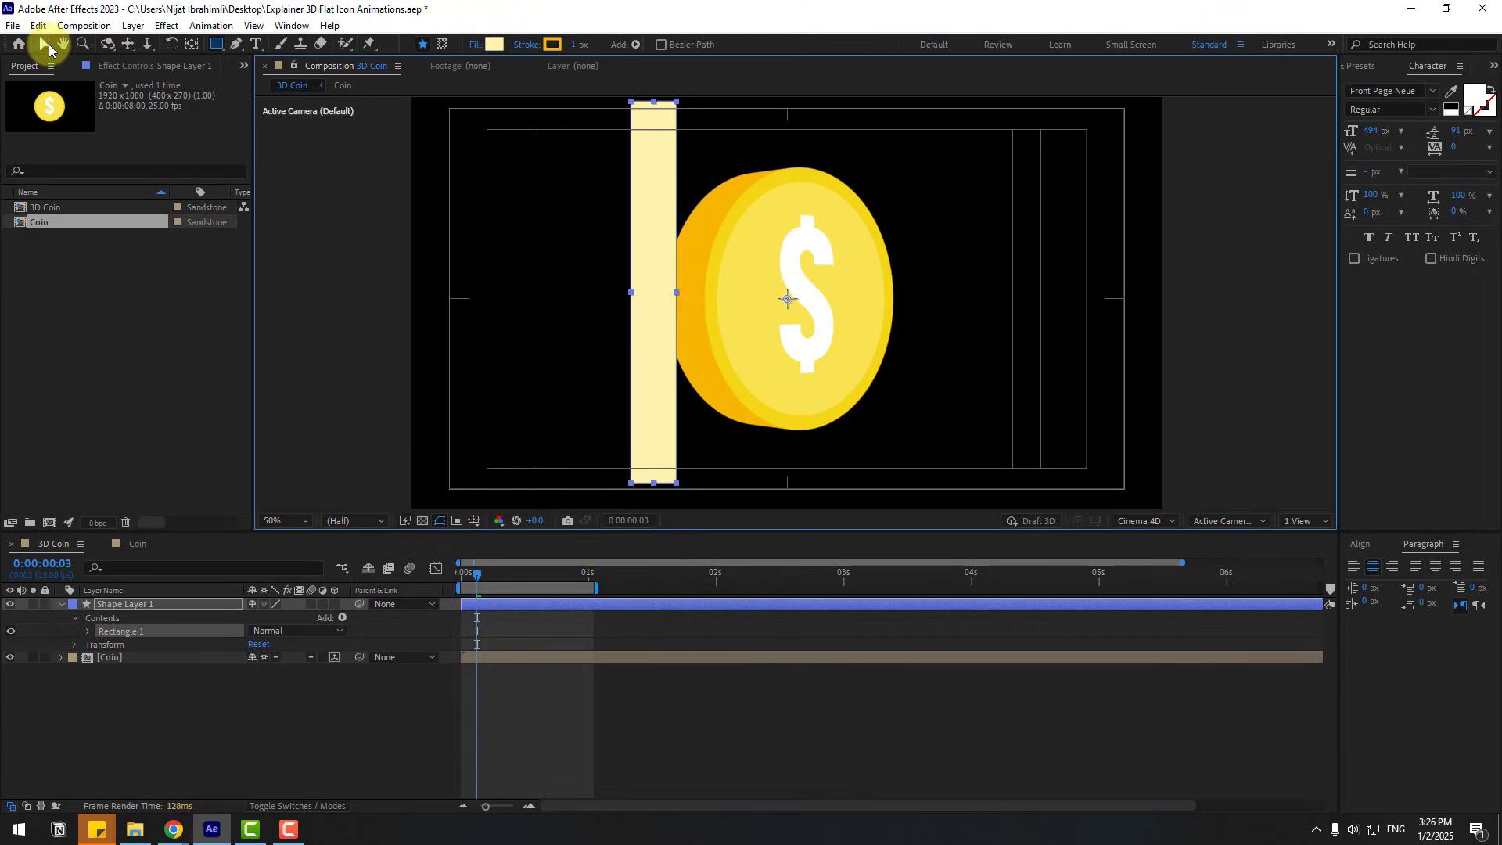
Step: Rotate the rectangle to 38° and move it down-left beside the coin
{"action": "key", "text": "r"}
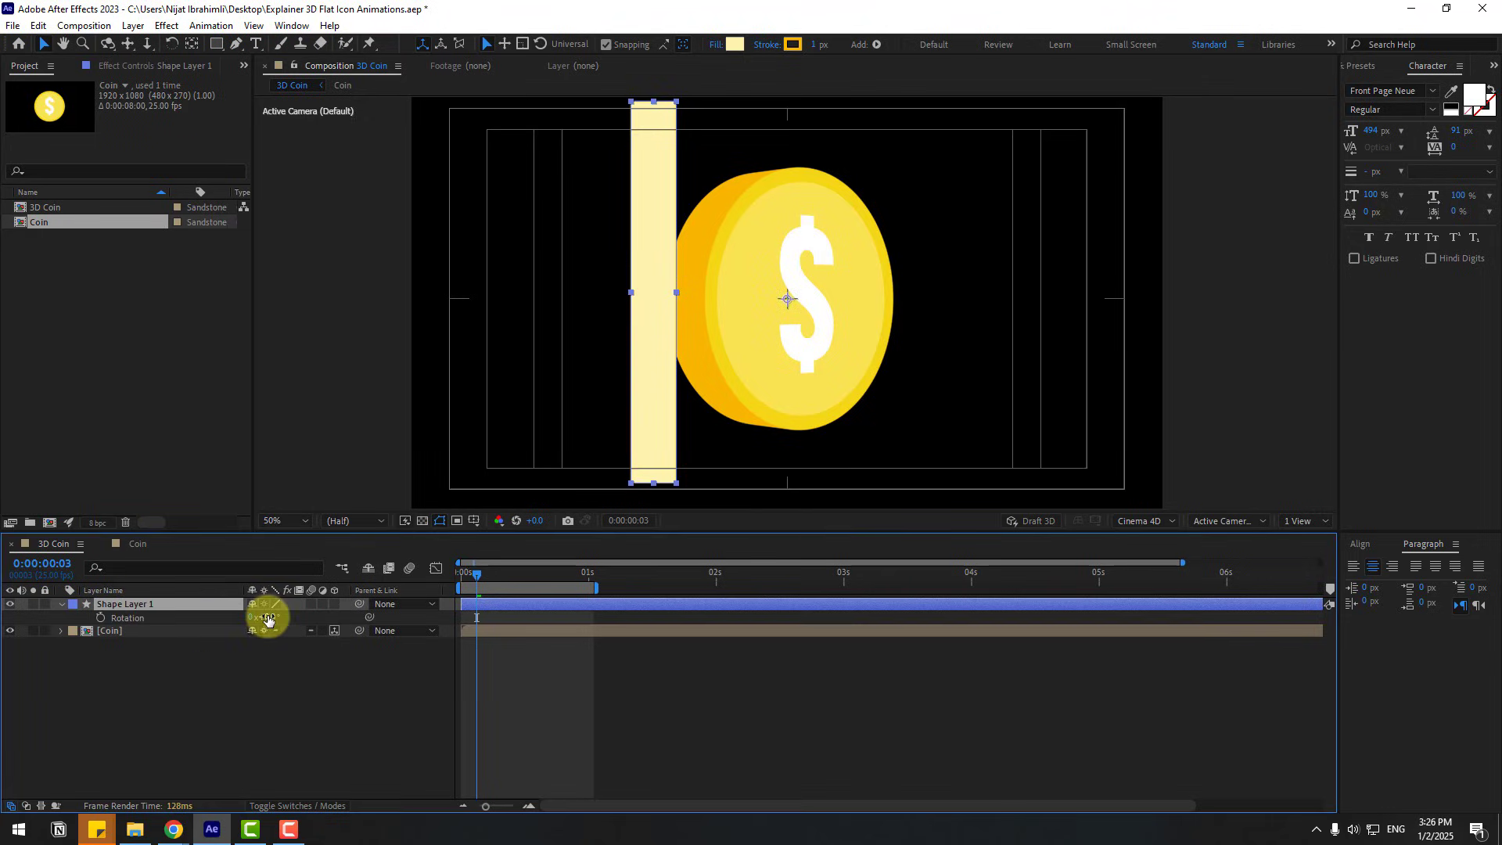
{"action": "left_click_drag", "start_coordinate": [269, 617], "coordinate": [311, 617]}
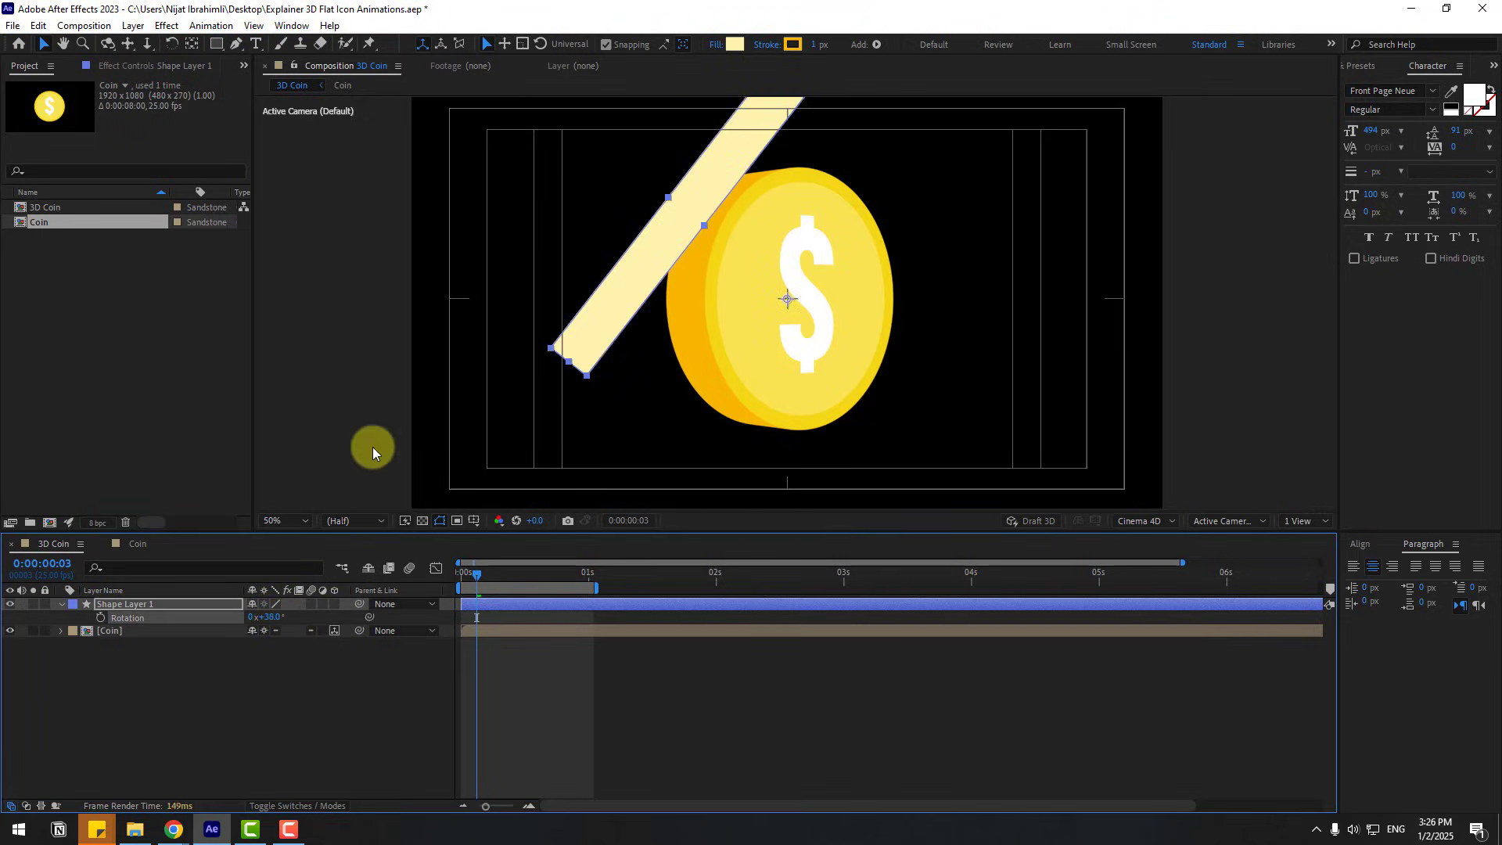
{"action": "left_click", "coordinate": [194, 49]}
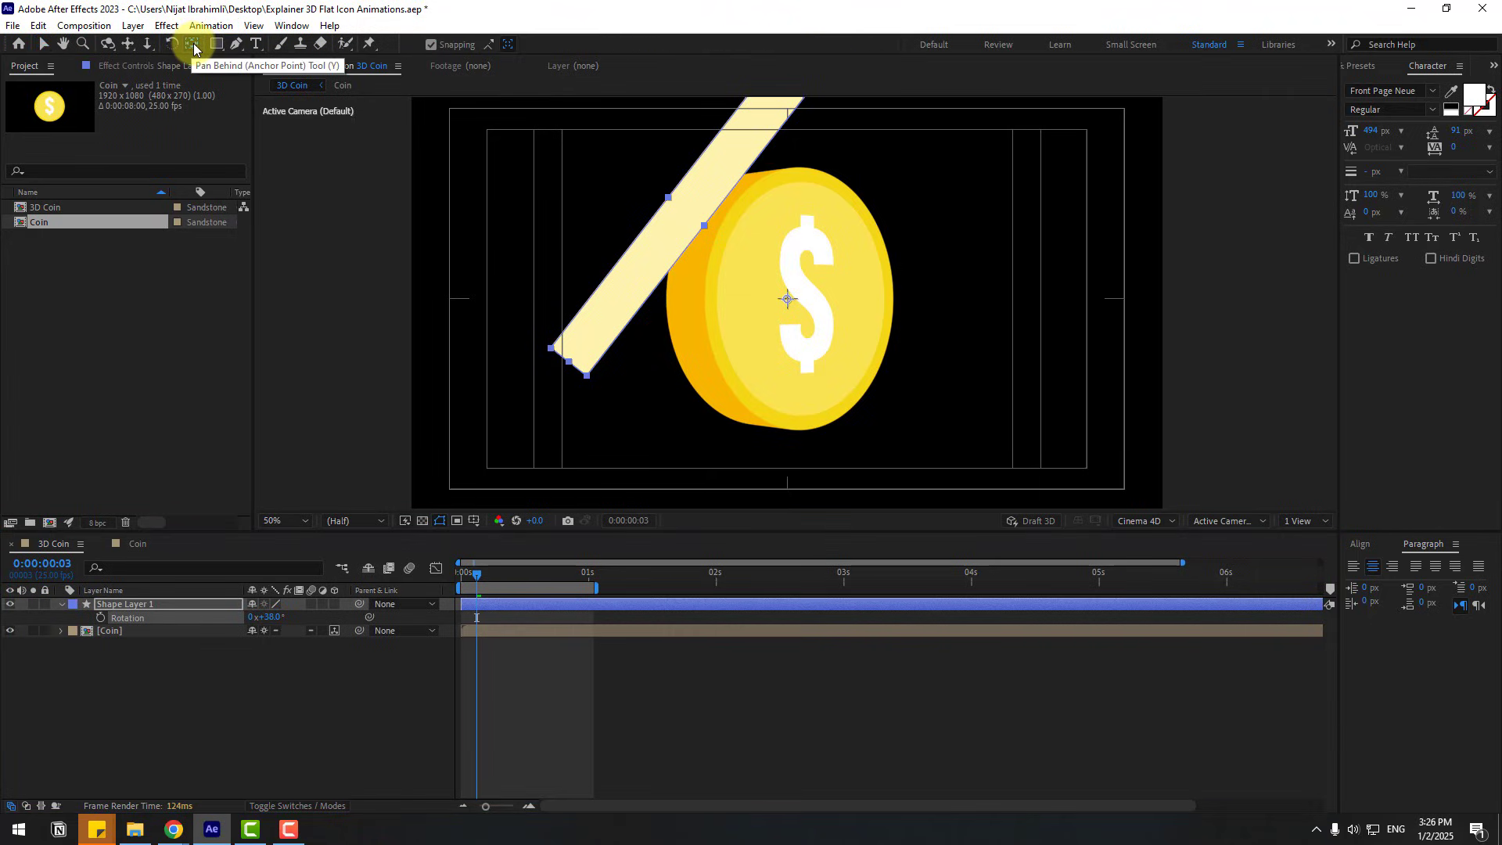
{"action": "left_click", "coordinate": [43, 44]}
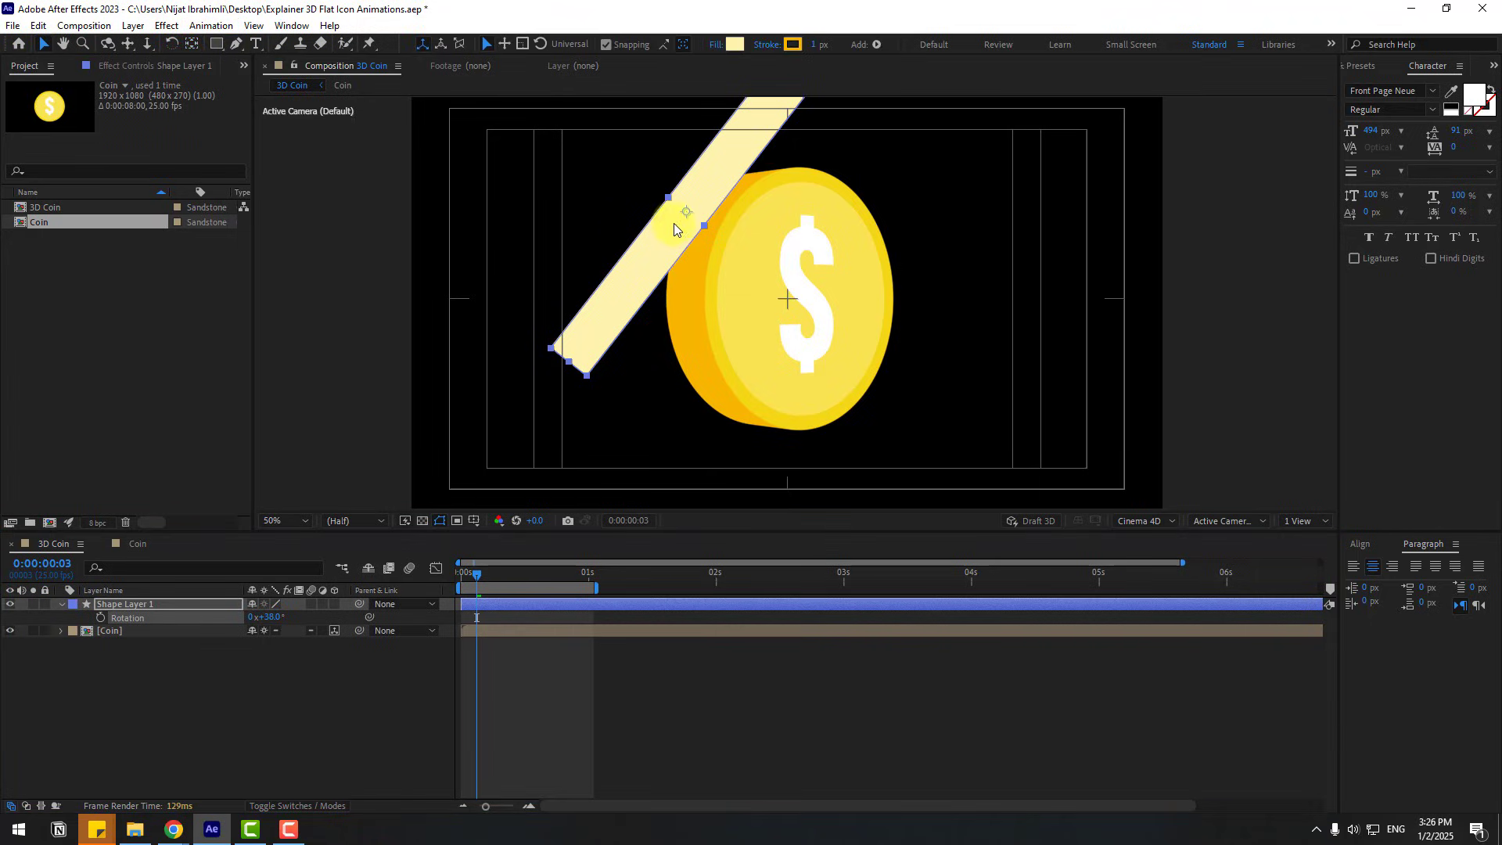
{"action": "mouse_move", "coordinate": [676, 222]}
{"action": "left_mouse_down"}
{"action": "mouse_move", "coordinate": [659, 226]}
{"action": "mouse_move", "coordinate": [648, 202]}
{"action": "mouse_move", "coordinate": [610, 254]}
{"action": "mouse_move", "coordinate": [642, 233]}
{"action": "left_mouse_up"}
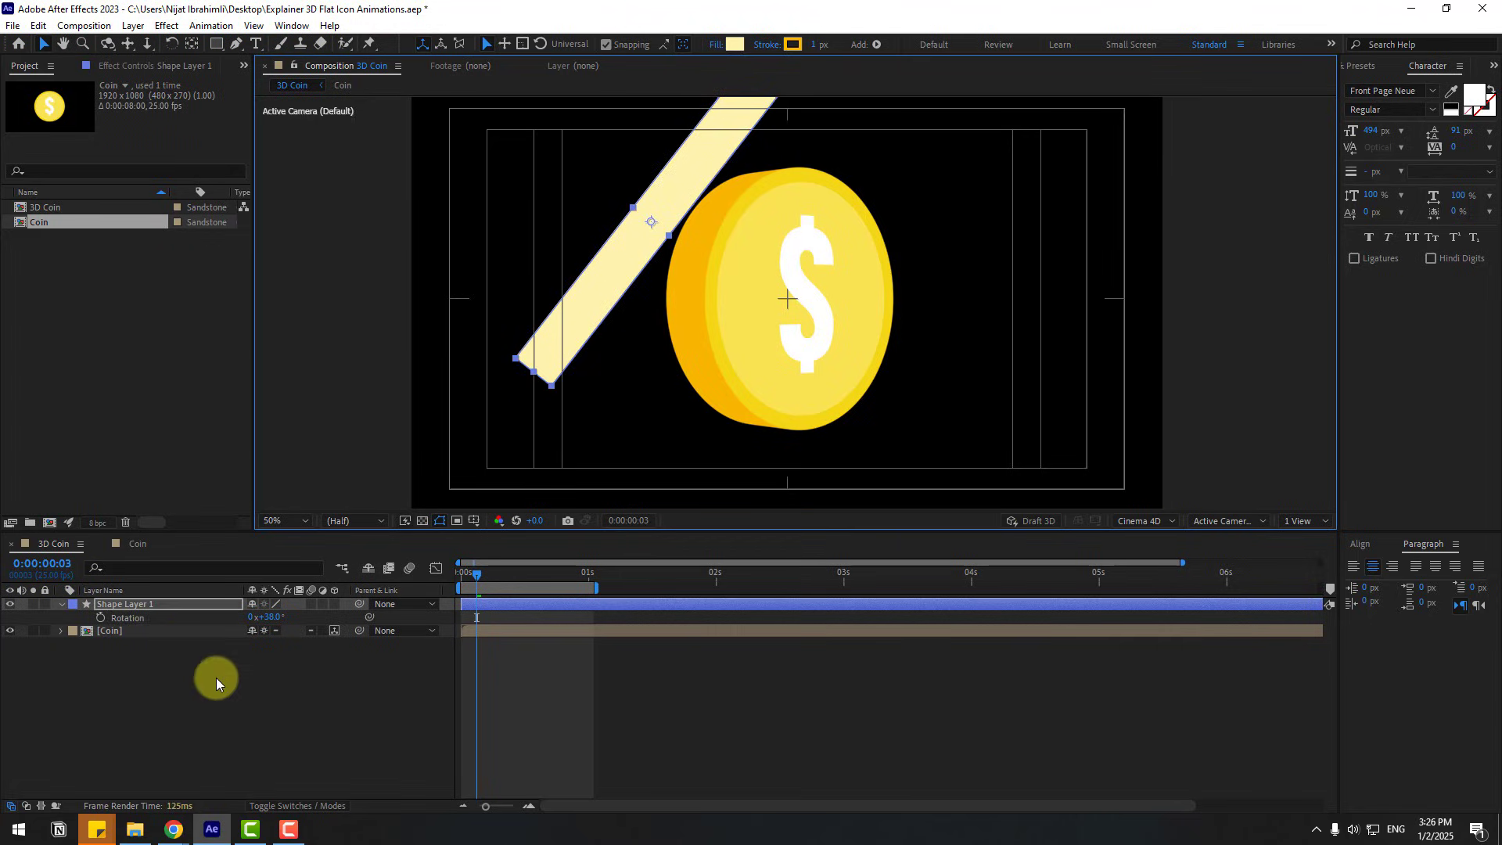
Step: Animate the streak's Position from the start across to the coin's lower right with Easy Ease
{"action": "key", "text": "p"}
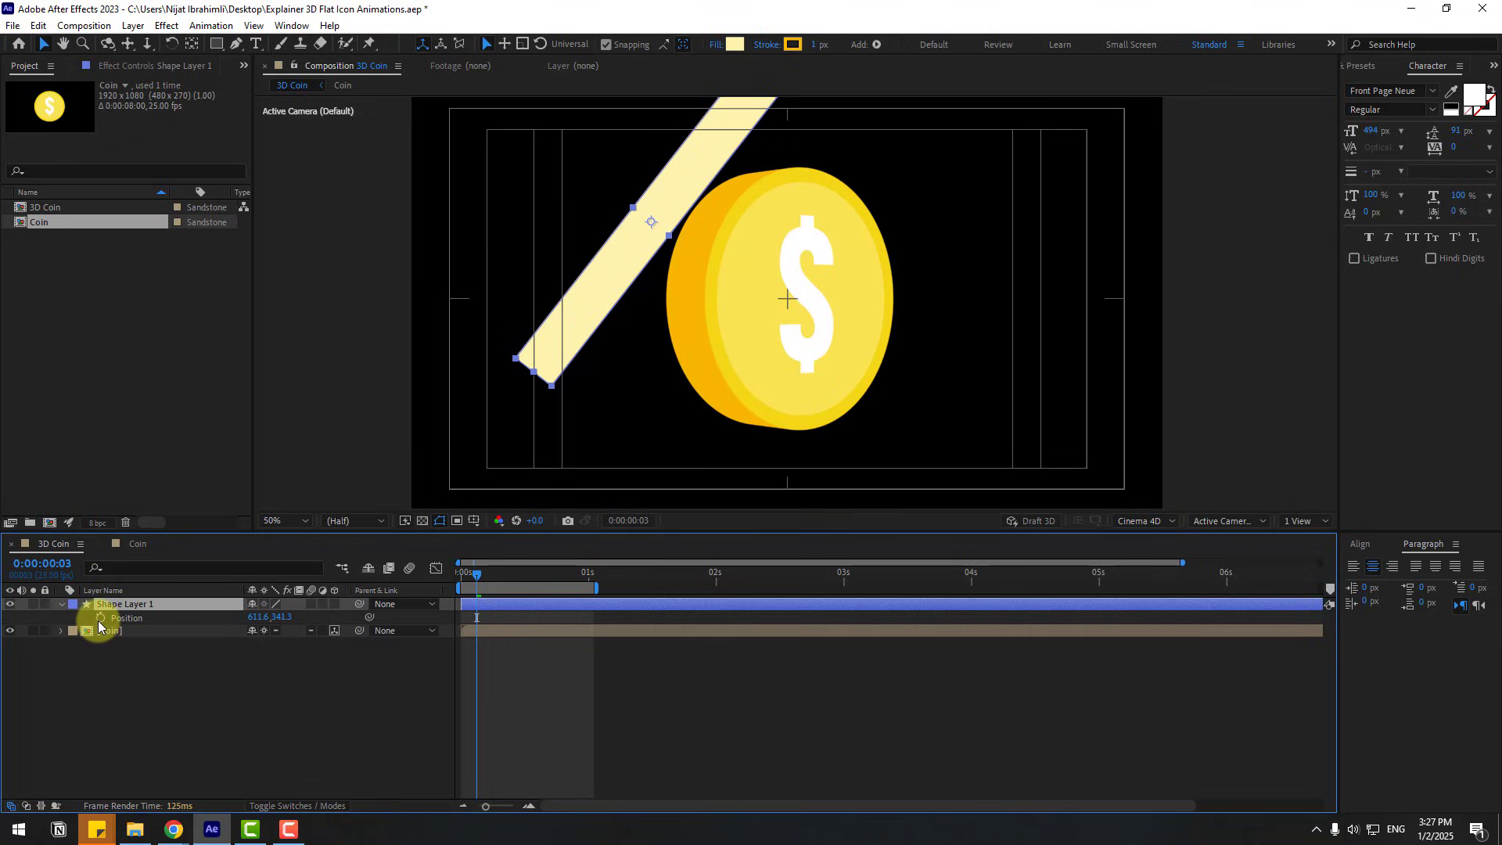
{"action": "key", "text": "alt+shift+p"}
{"action": "left_click", "coordinate": [130, 634]}
{"action": "left_click", "coordinate": [472, 620]}
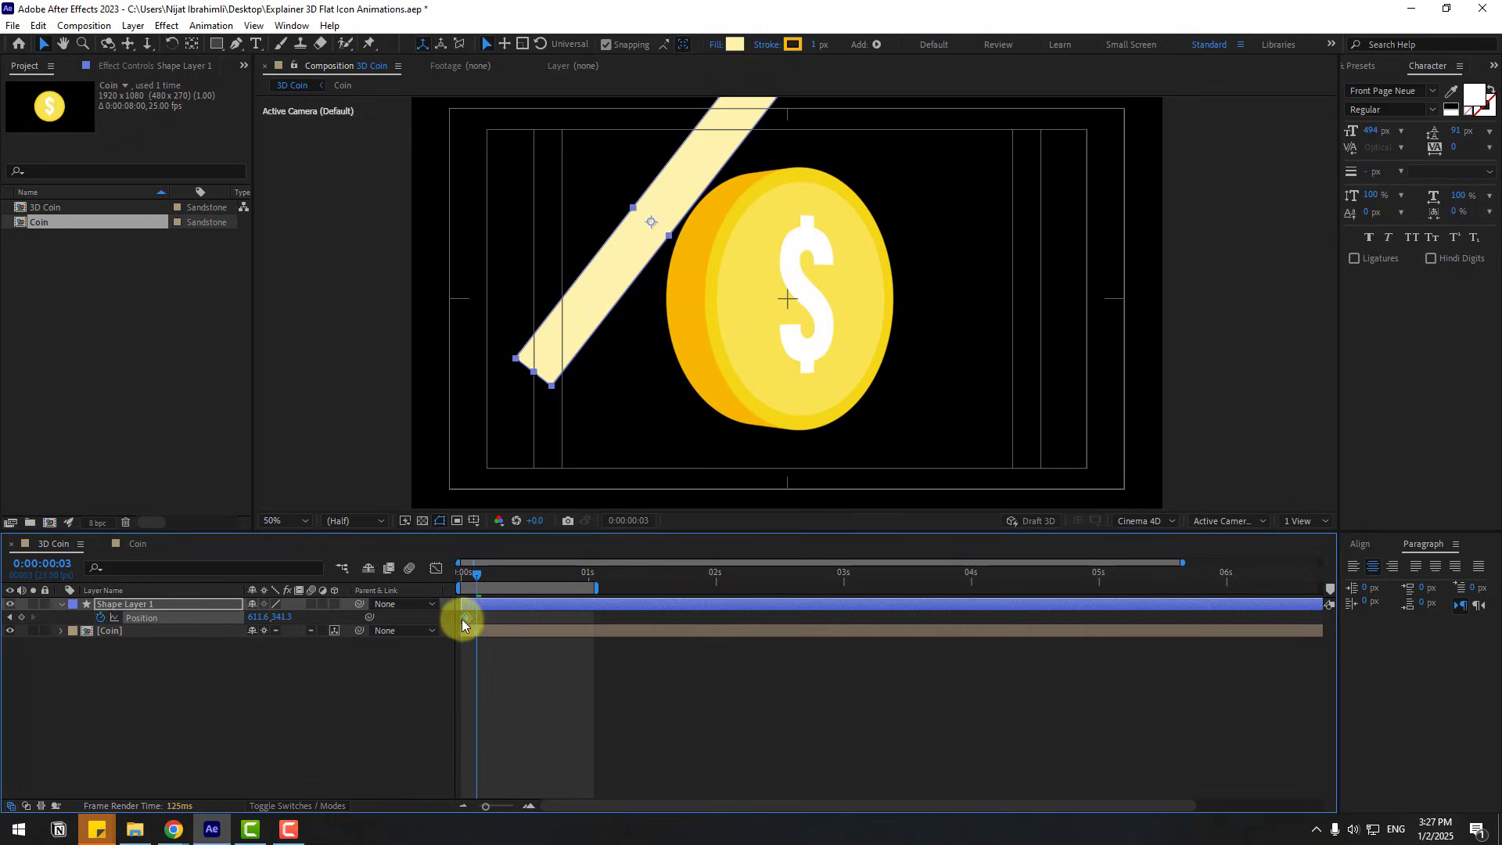
{"action": "left_click_drag", "start_coordinate": [462, 624], "coordinate": [522, 576]}
{"action": "left_click_drag", "start_coordinate": [625, 260], "coordinate": [892, 427]}
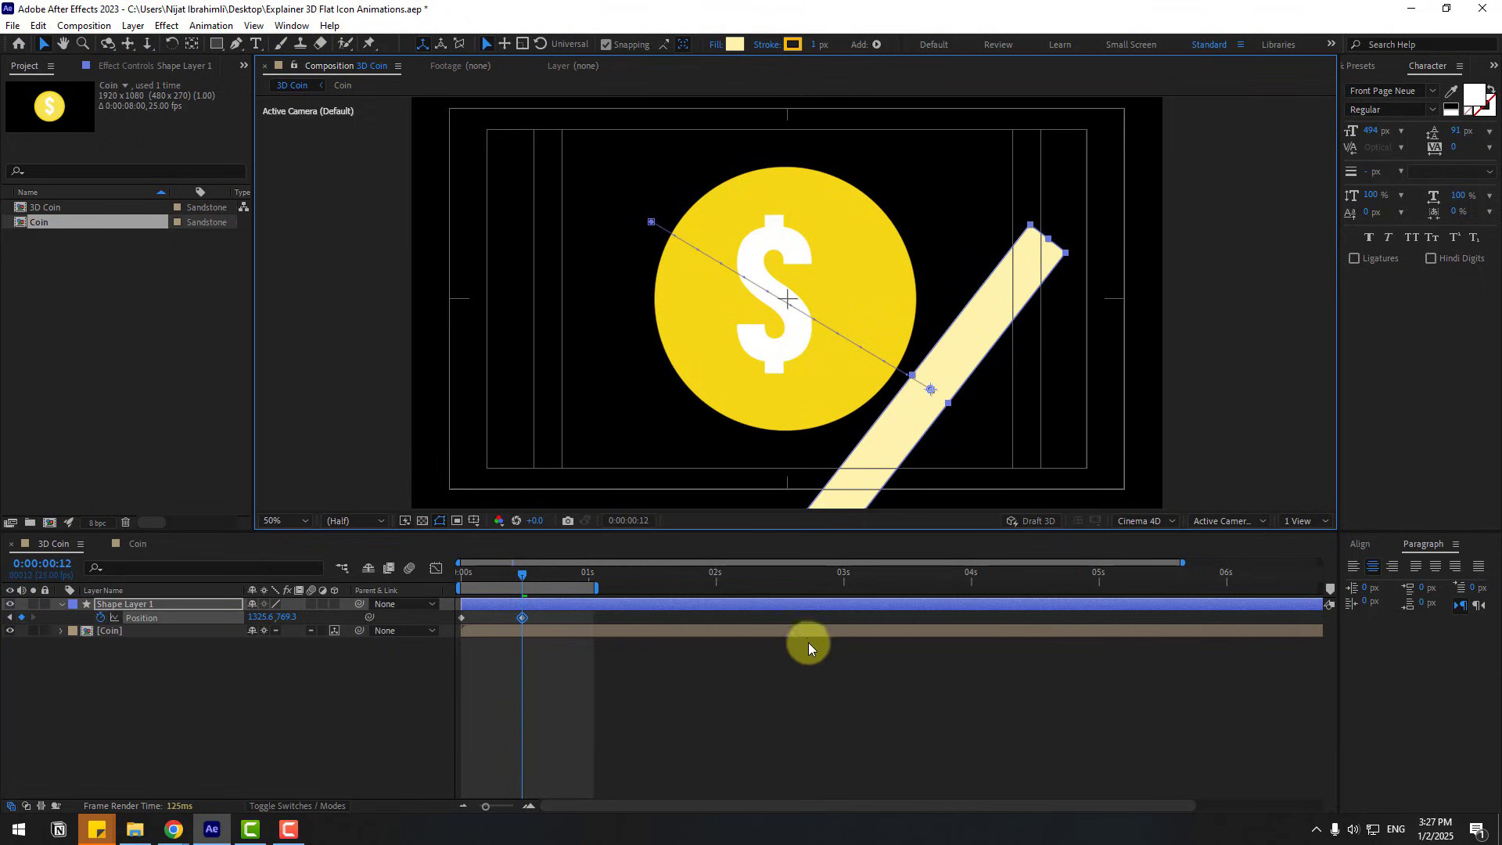
{"action": "right_click", "coordinate": [462, 618]}
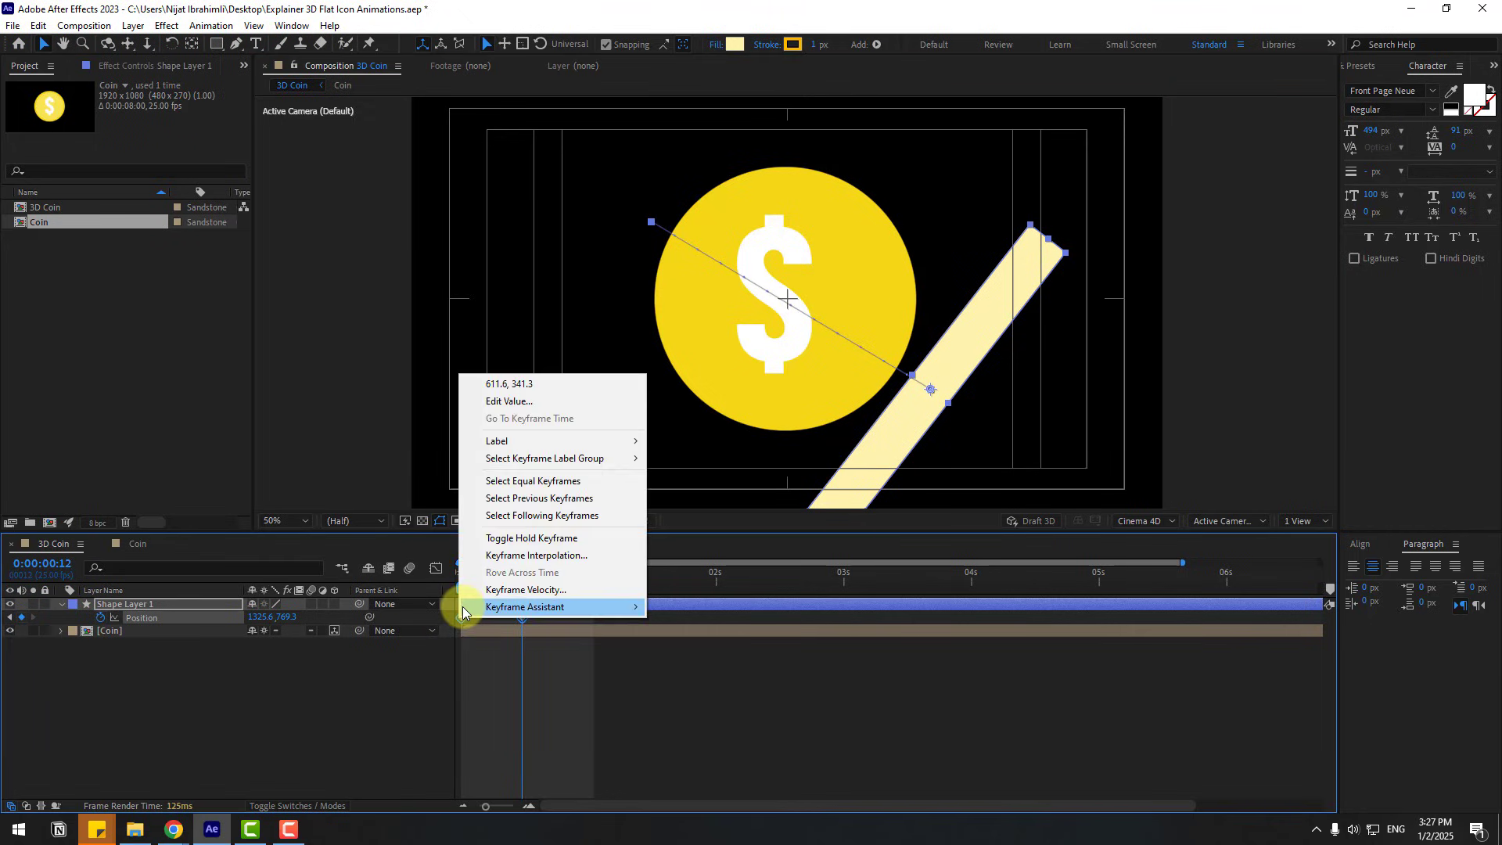
{"action": "mouse_move", "coordinate": [462, 607]}
{"action": "left_click", "coordinate": [866, 658]}
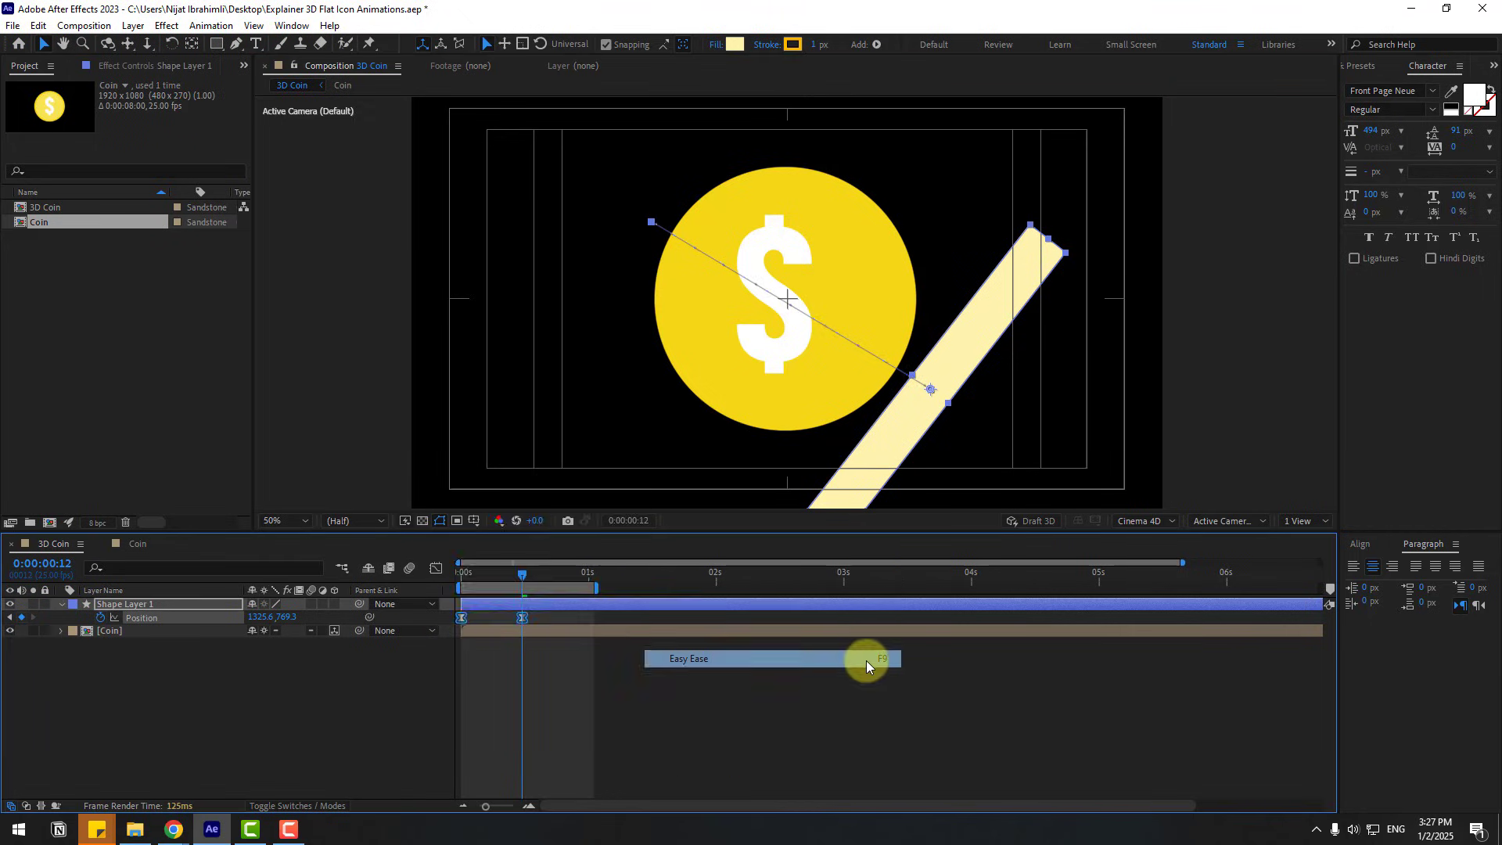
Step: Sharpen the Position speed curve in the Graph Editor and preview at Quarter resolution
{"action": "left_click", "coordinate": [436, 568]}
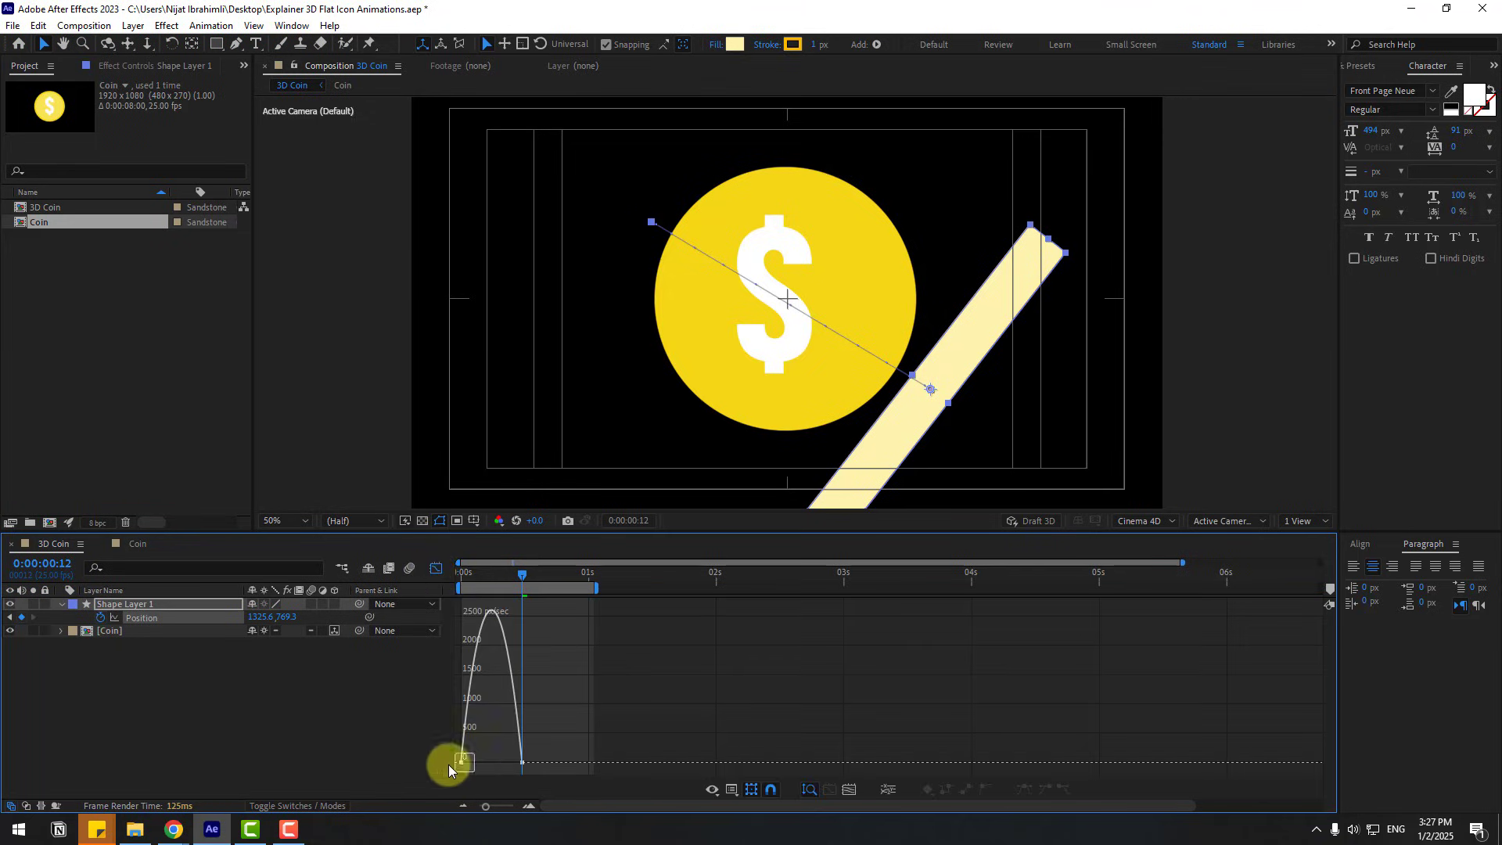
{"action": "left_click_drag", "start_coordinate": [469, 764], "coordinate": [505, 760]}
{"action": "key", "text": "space"}
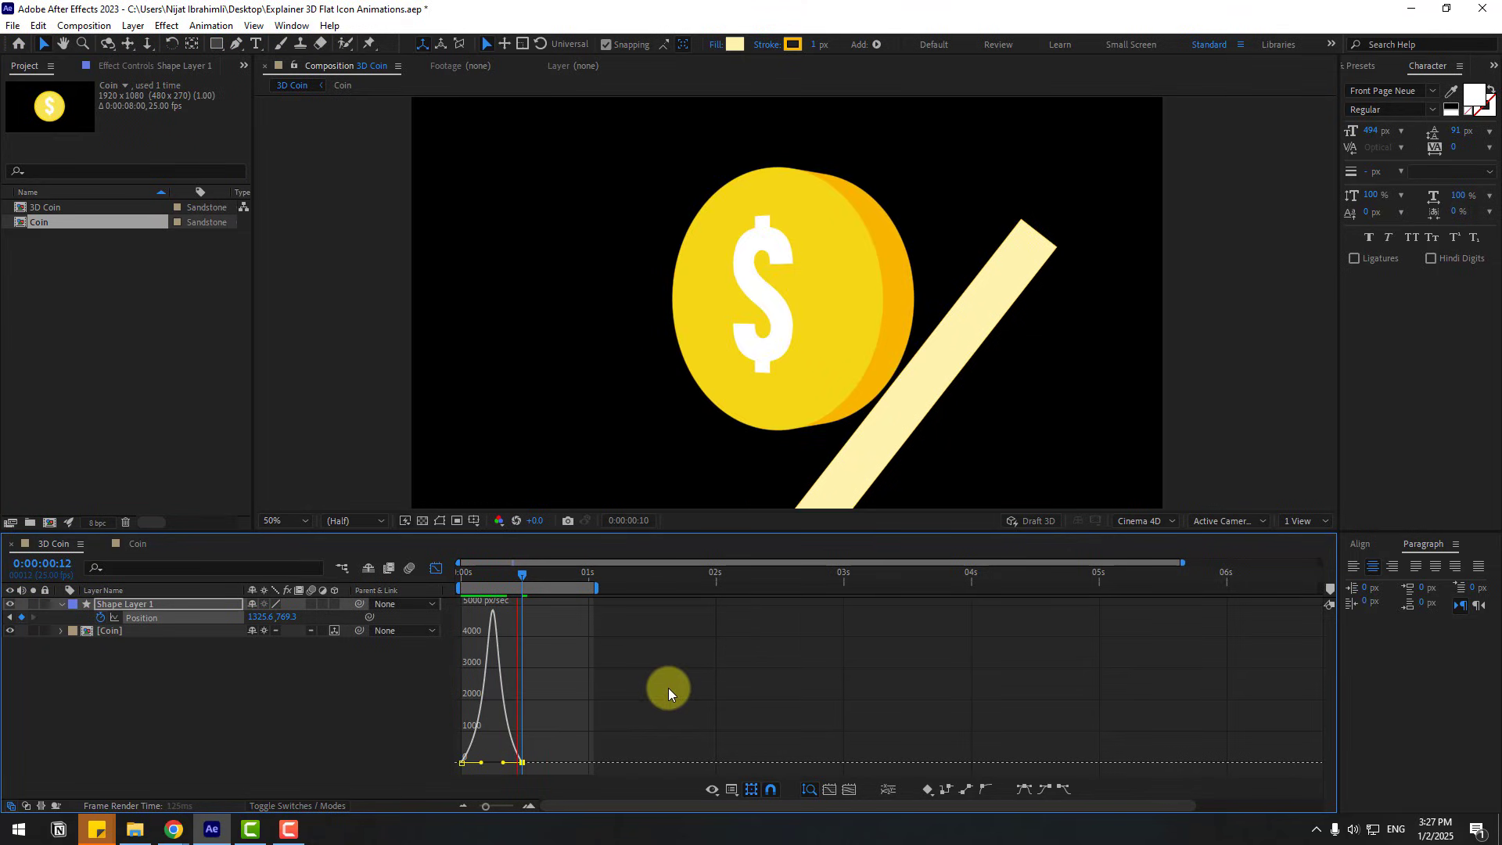
{"action": "key", "text": "space"}
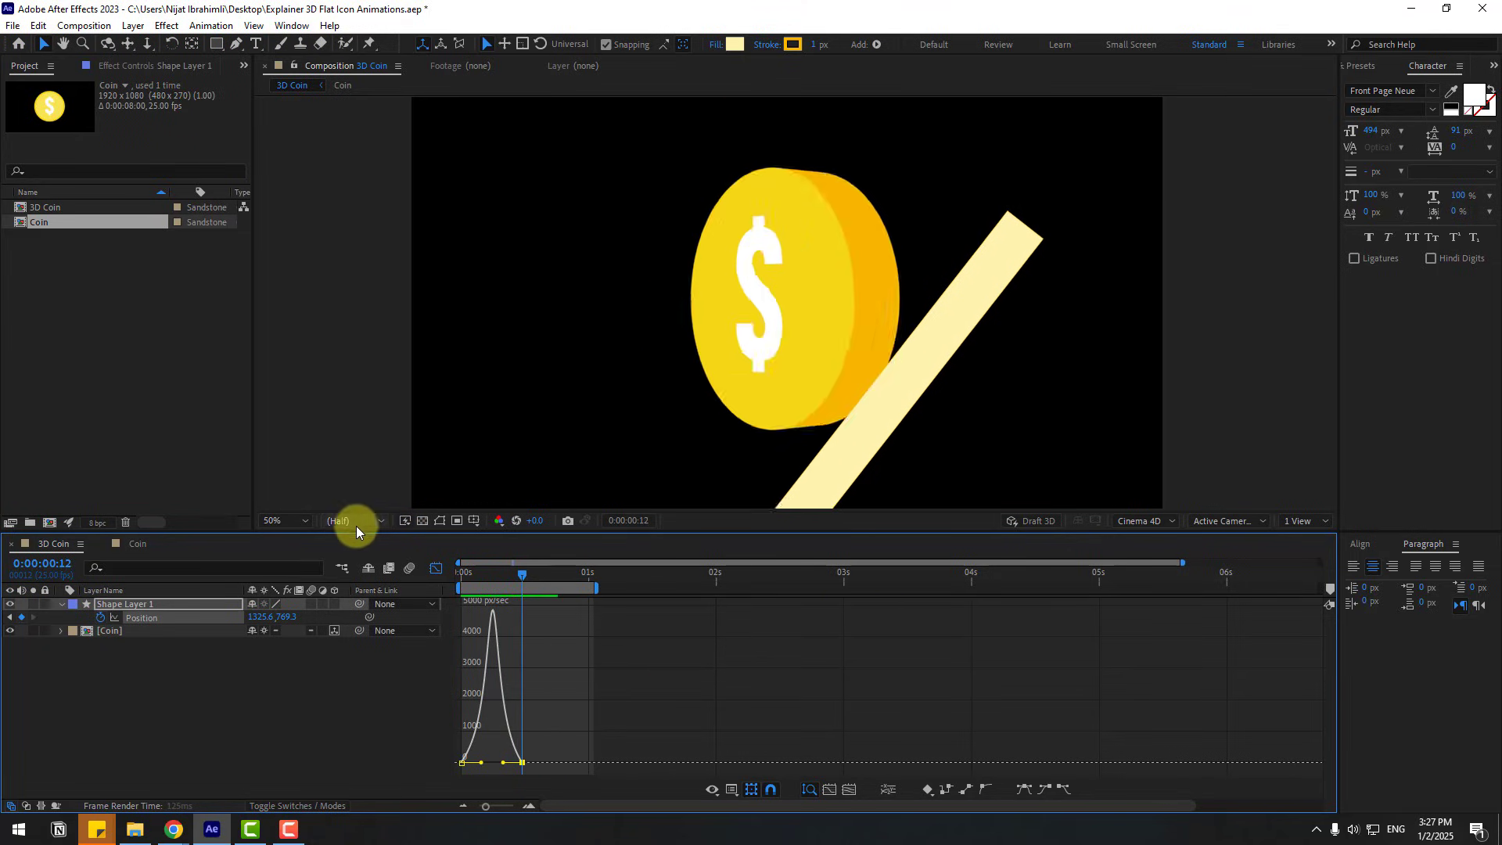
{"action": "left_click", "coordinate": [354, 522]}
{"action": "left_click", "coordinate": [353, 608]}
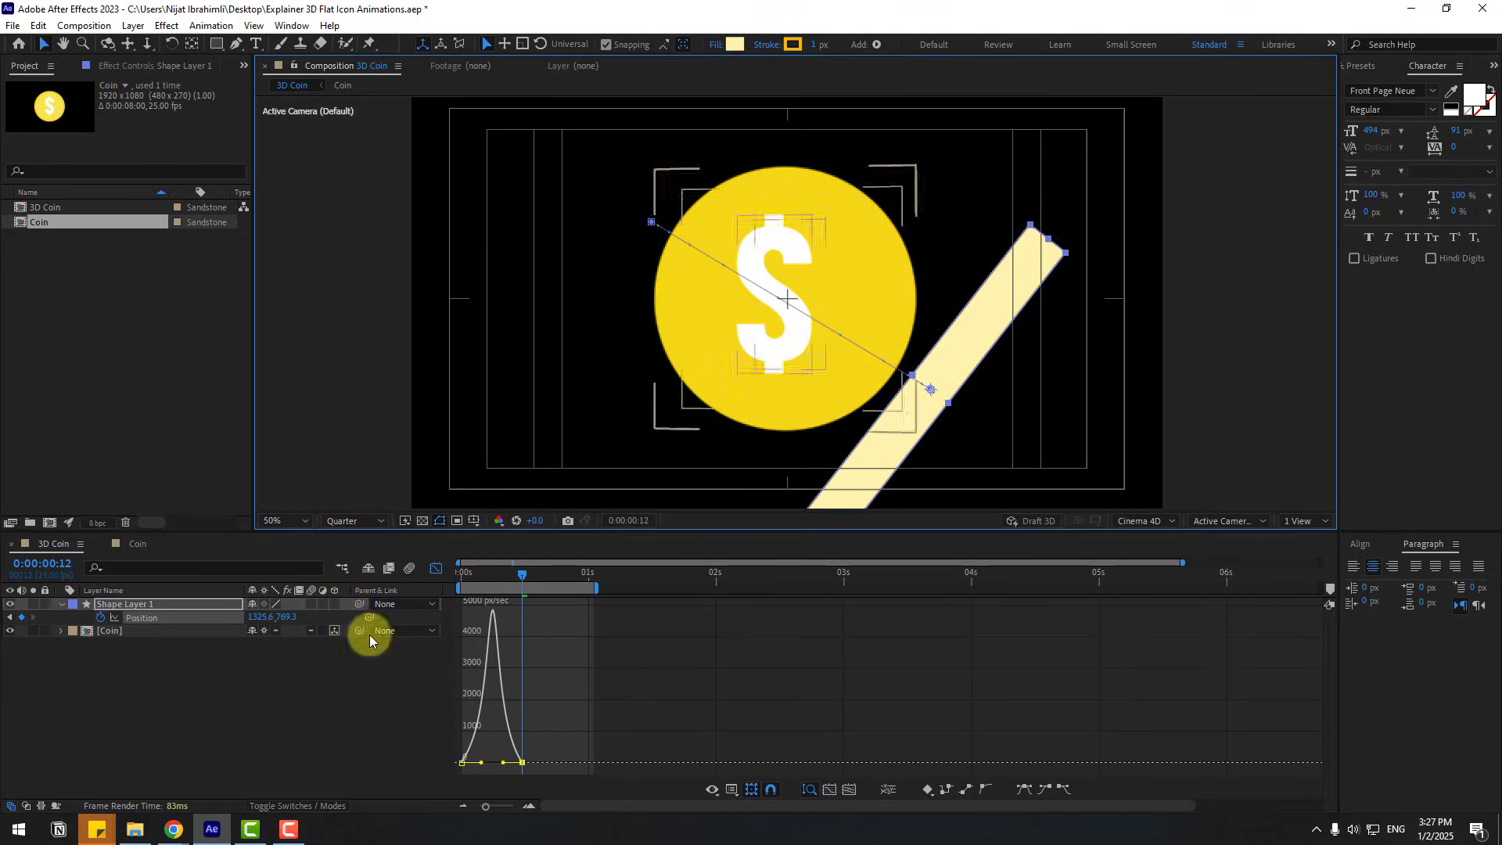
{"action": "key", "text": "space"}
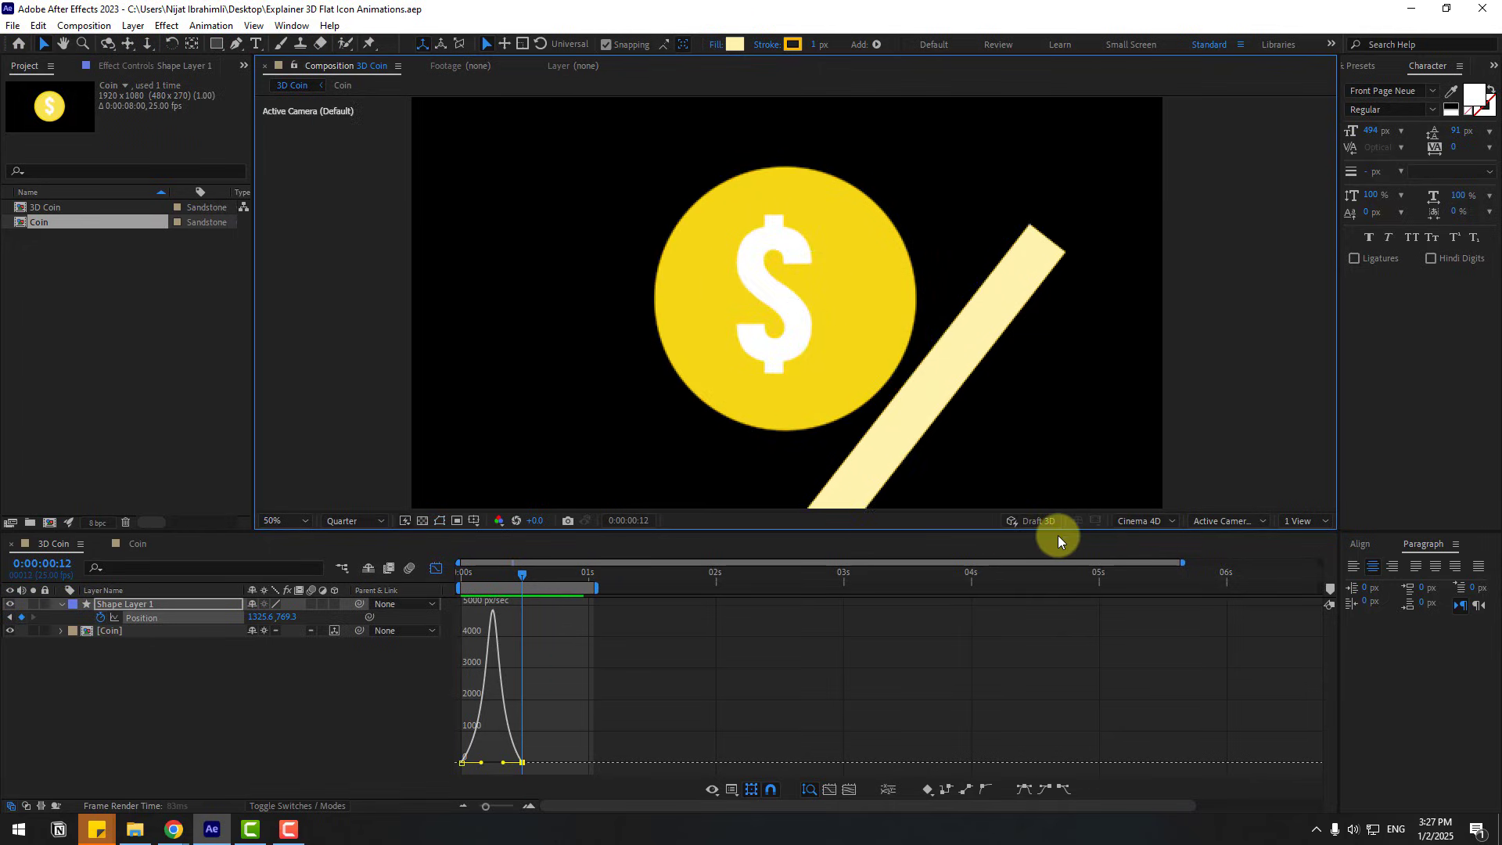
{"action": "key", "text": "space"}
Step: Rename Shape Layer 1 to reflection-1
{"action": "left_click", "coordinate": [435, 568]}
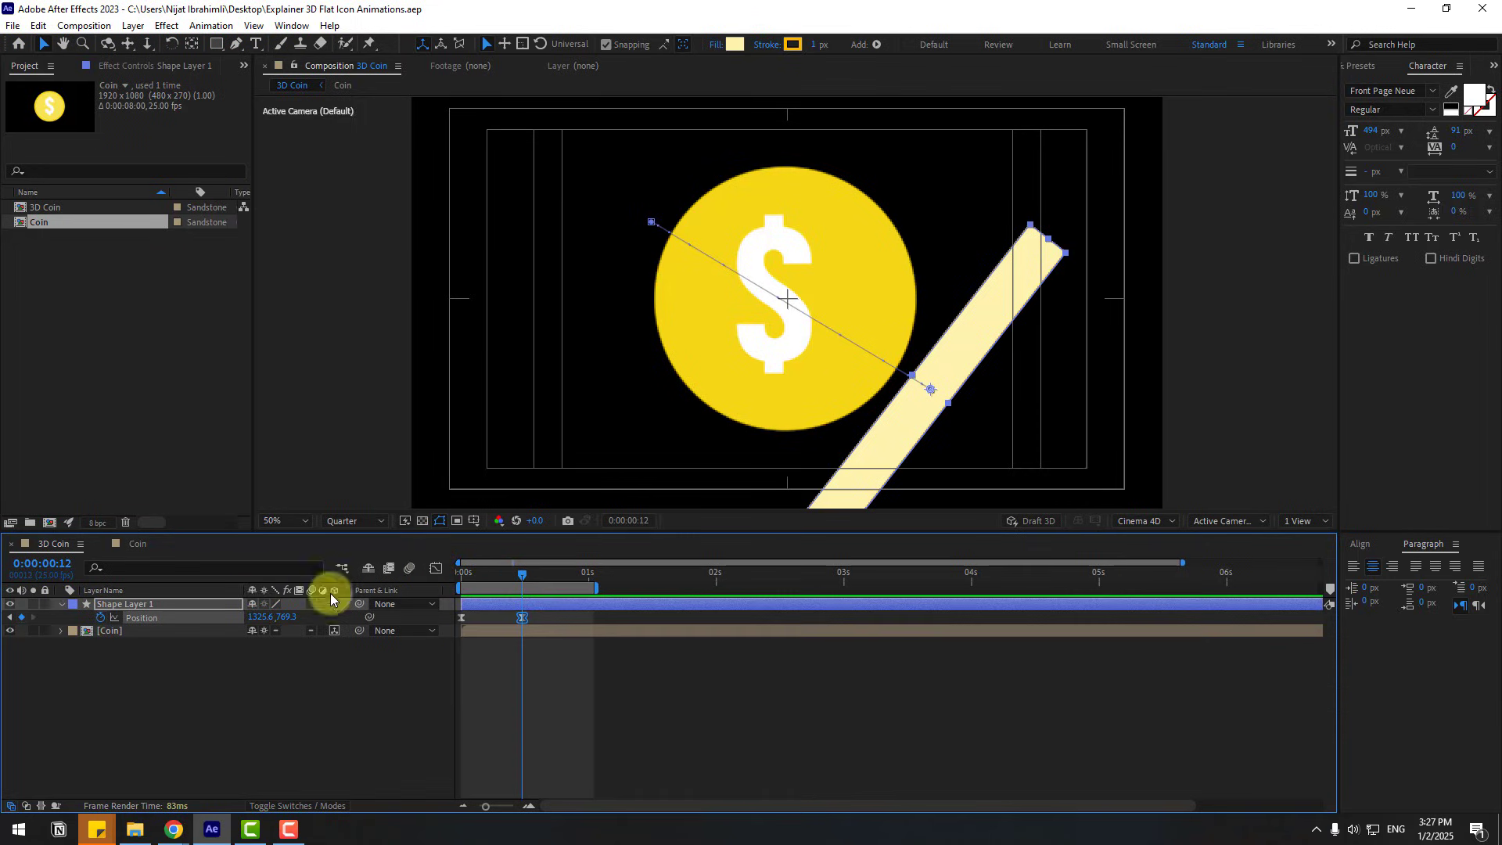
{"action": "key", "text": "Return"}
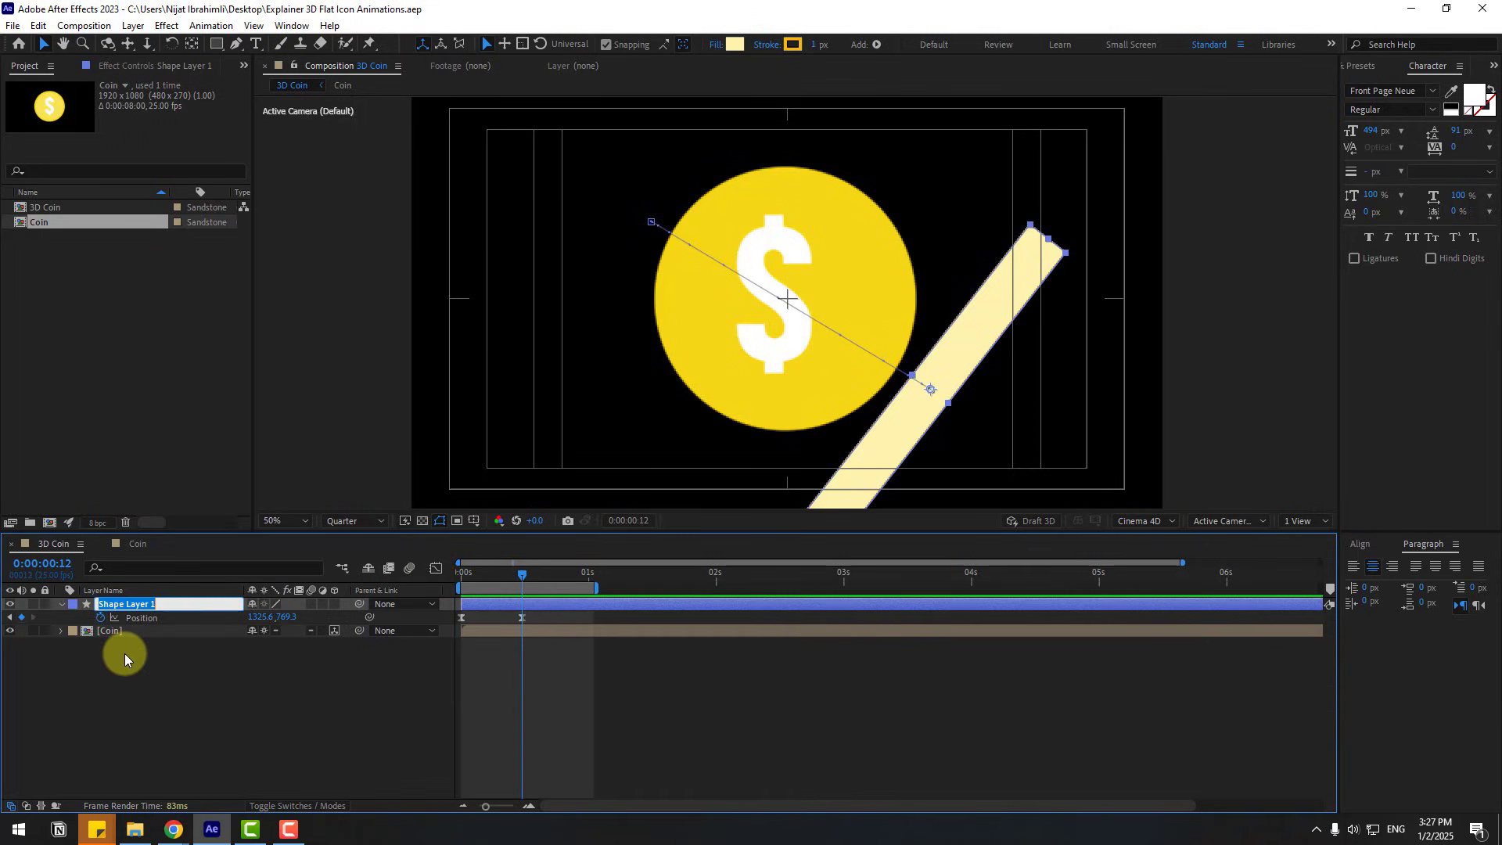
{"action": "type", "text": "reflection-1"}
{"action": "key", "text": "Return"}
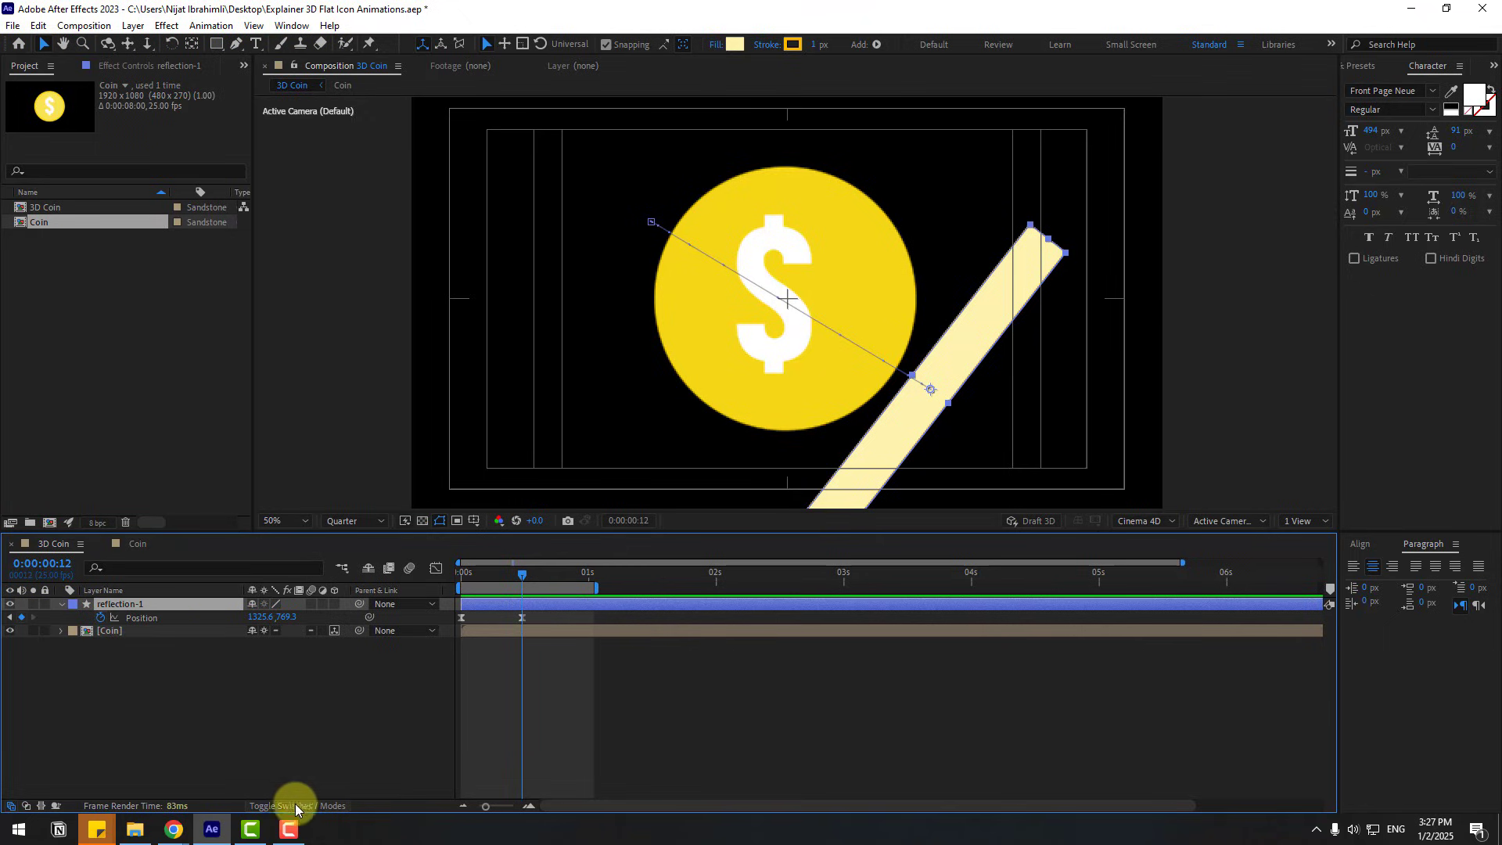
Step: Set the Coin layer as reflection-1's track matte, keep Coin visible, and preview
{"action": "left_click", "coordinate": [272, 805]}
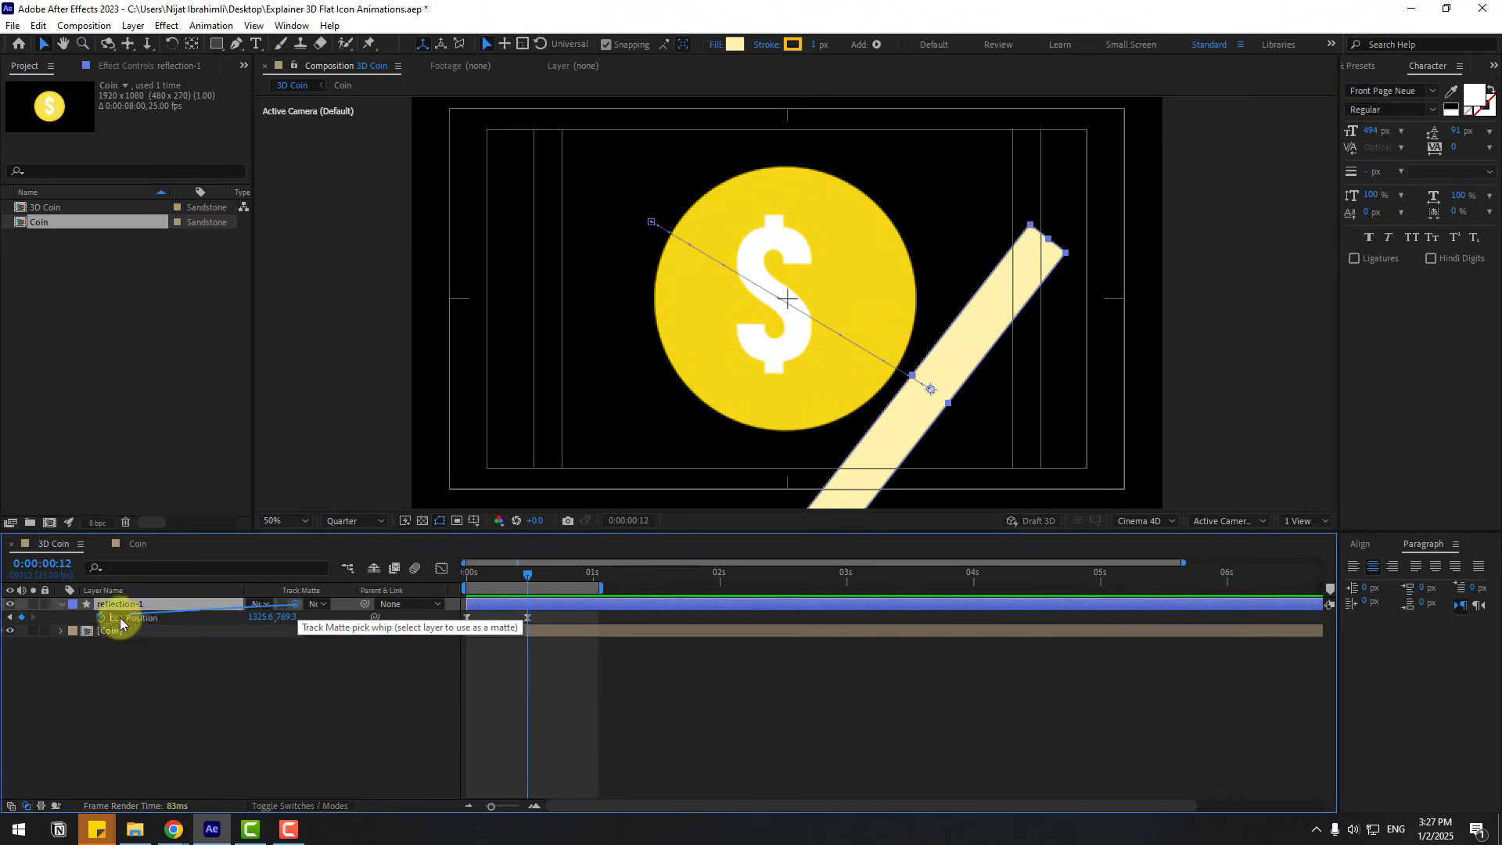
{"action": "left_click_drag", "start_coordinate": [92, 631], "coordinate": [93, 631]}
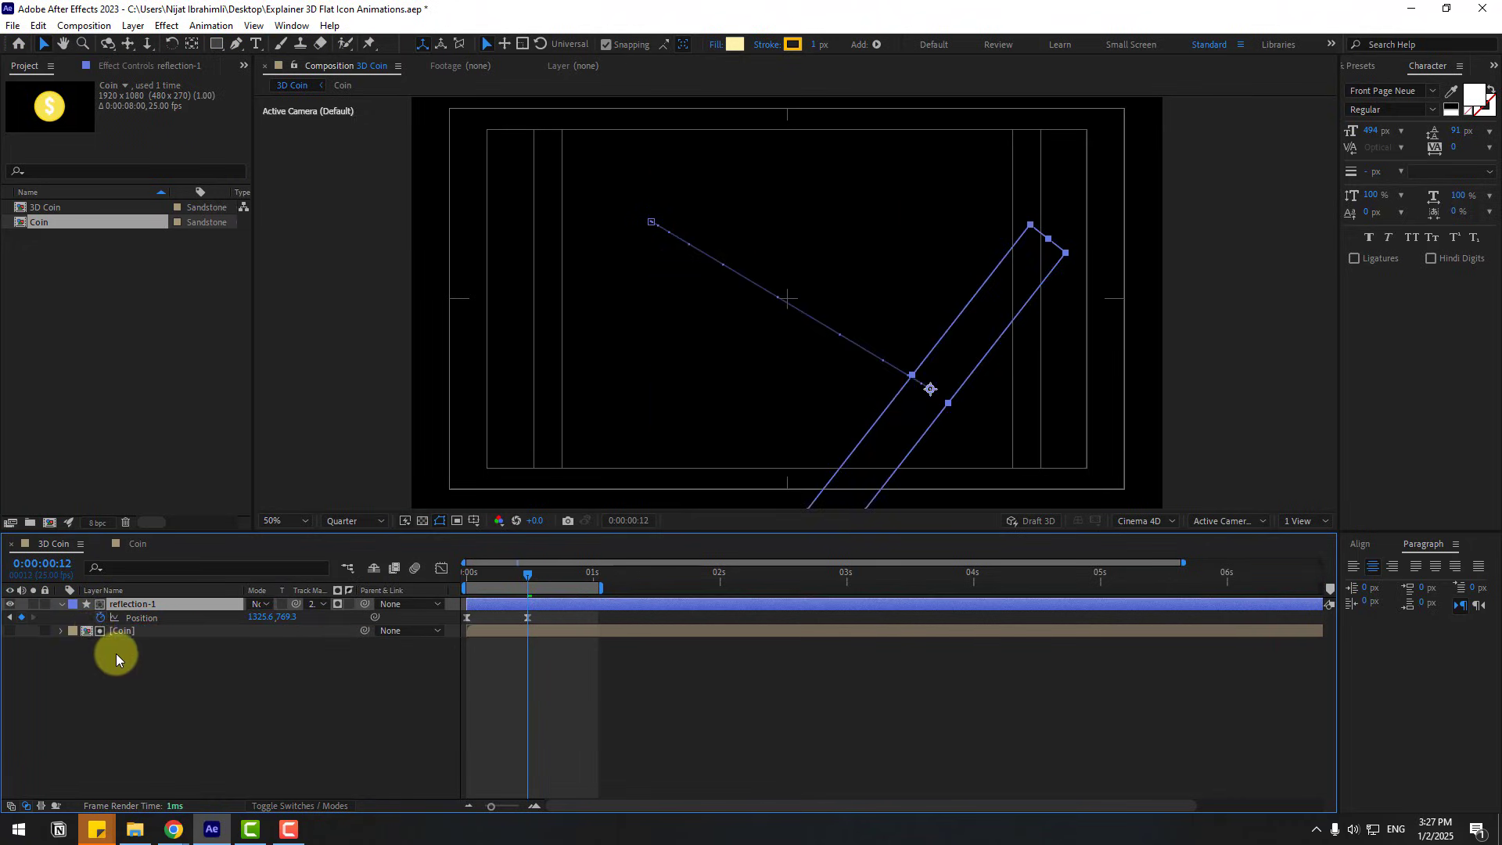
{"action": "left_click", "coordinate": [9, 630]}
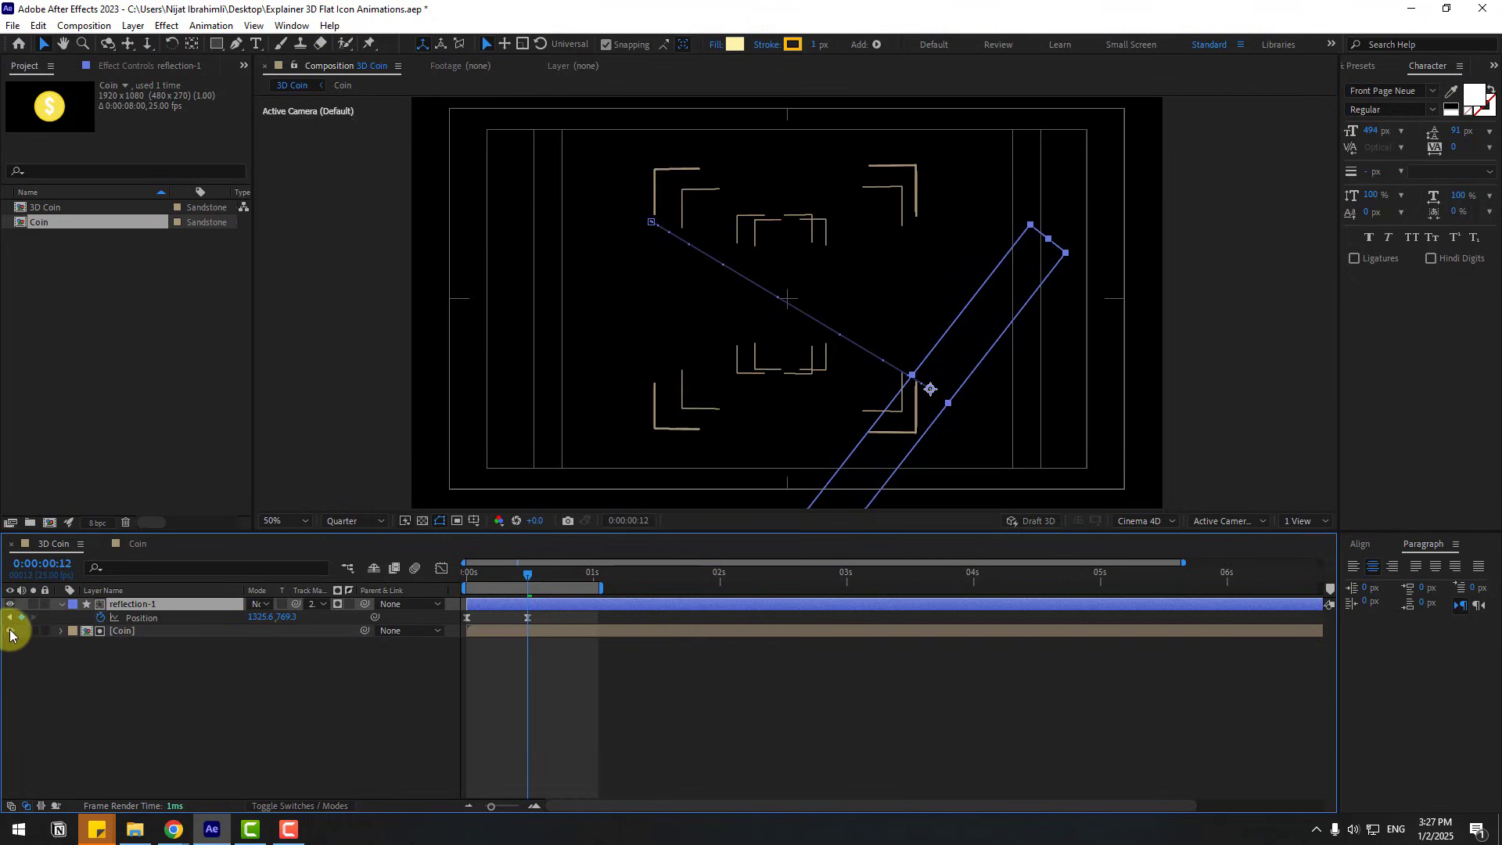
{"action": "key", "text": "space"}
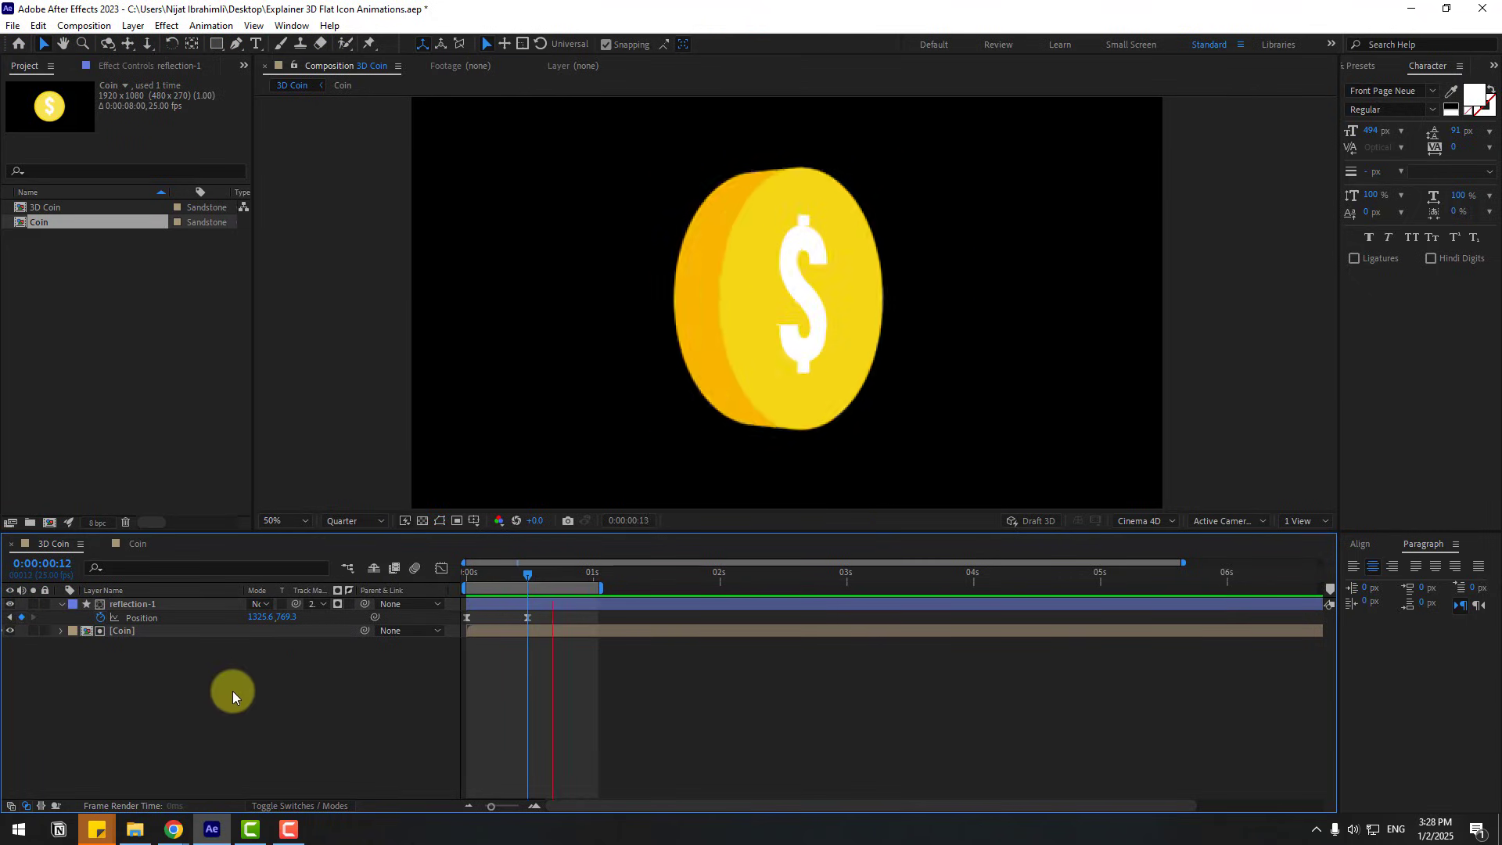
{"action": "key", "text": "space"}
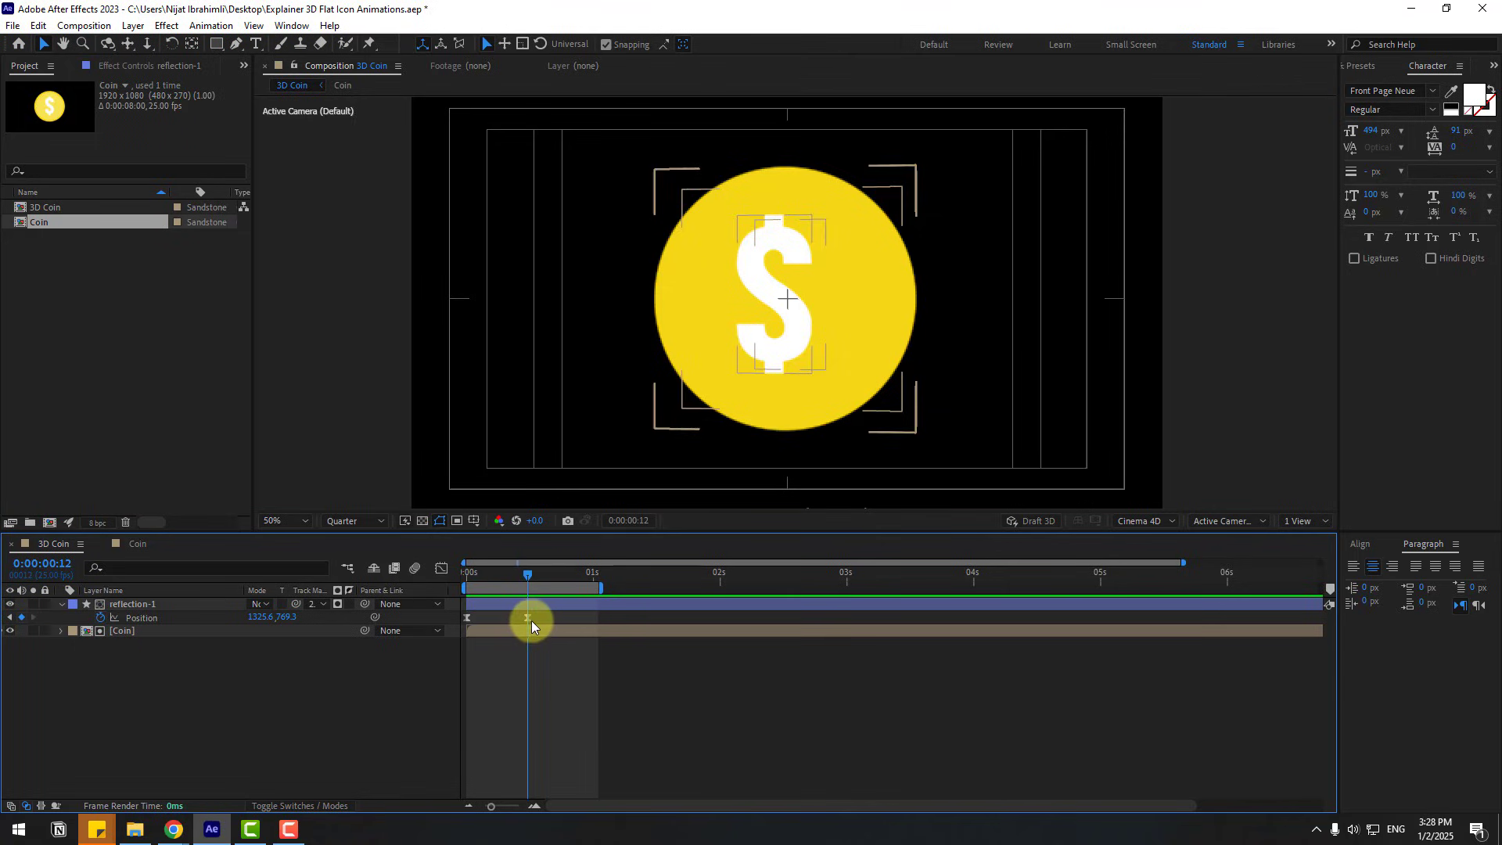
Step: Drag the streak's end Position keyframe slightly later and preview the sweep
{"action": "left_click", "coordinate": [528, 617]}
{"action": "left_click_drag", "start_coordinate": [525, 618], "coordinate": [559, 618]}
{"action": "key", "text": "space"}
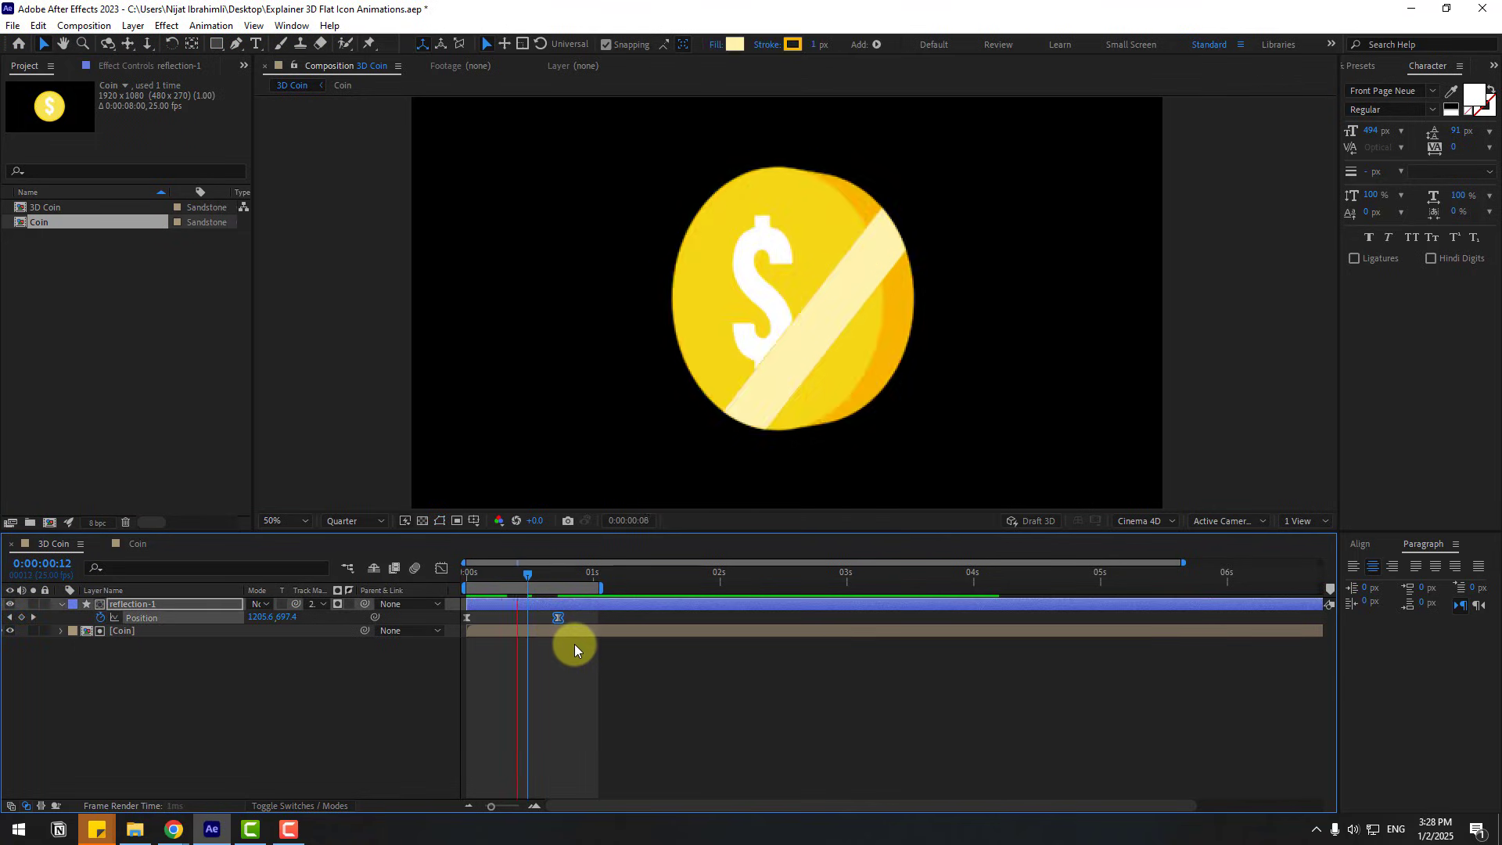
Step: Move reflection-1's end Position keyframe to about one second and preview
{"action": "key", "text": "space"}
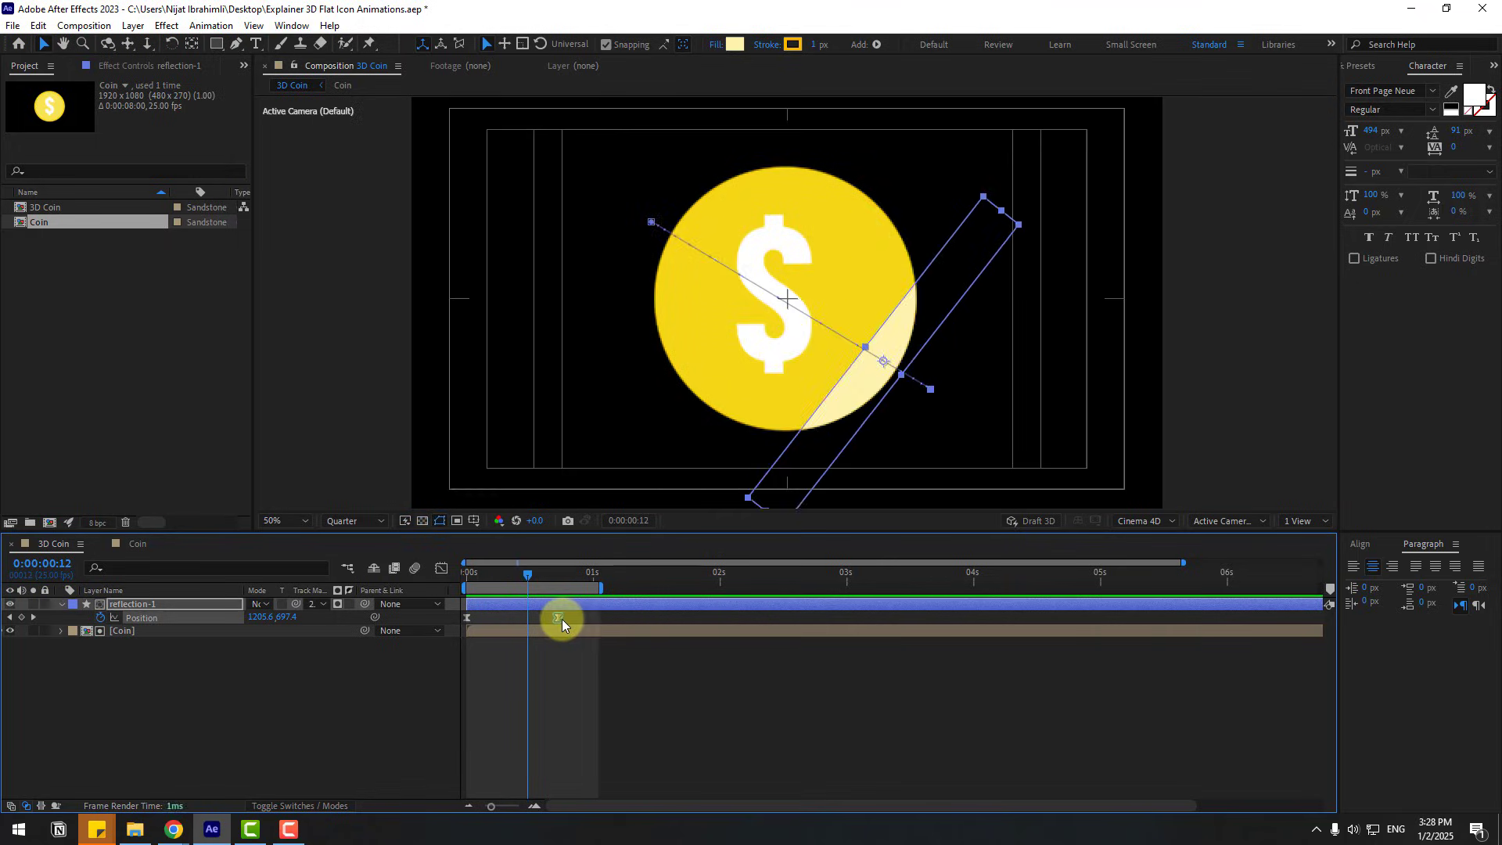
{"action": "left_click_drag", "start_coordinate": [562, 618], "coordinate": [591, 618]}
{"action": "key", "text": "space"}
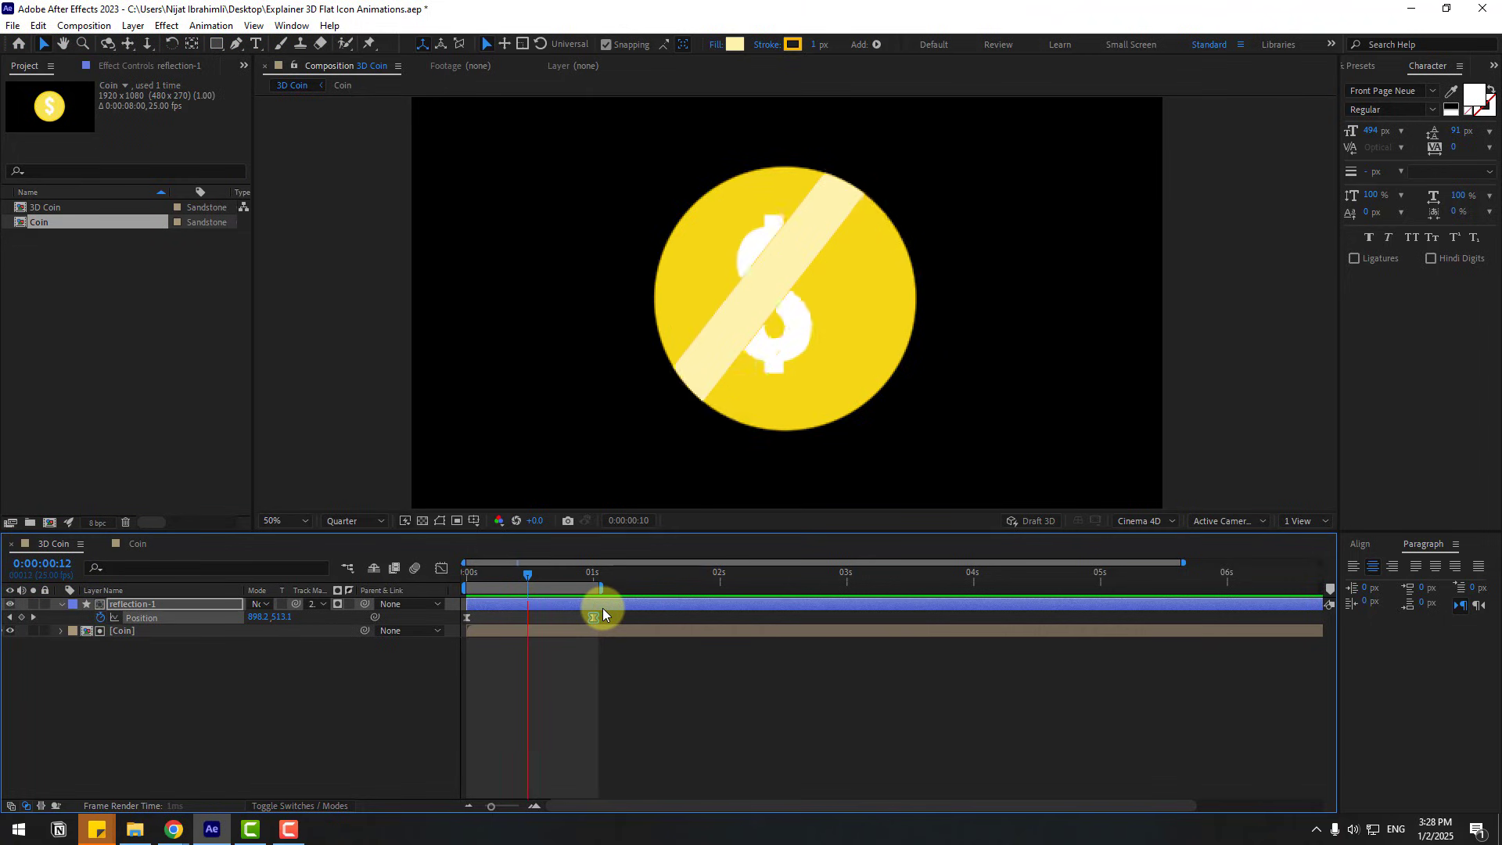
{"action": "key", "text": "space"}
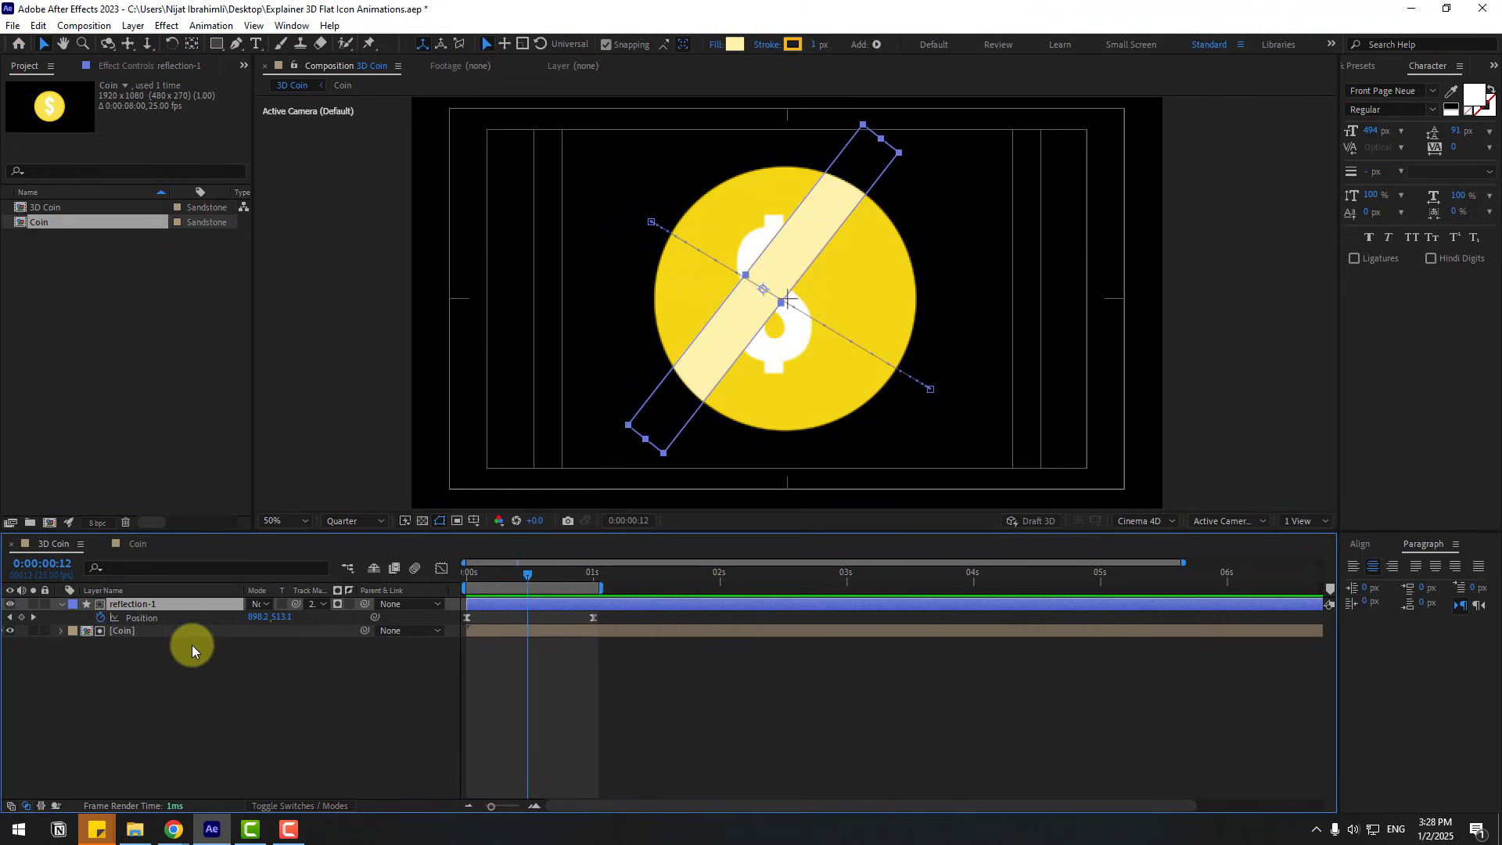
Step: Lower reflection-1's opacity to 50% and check it at a mid-spin frame
{"action": "key", "text": "t"}
{"action": "key", "text": "period"}
{"action": "key", "text": "period"}
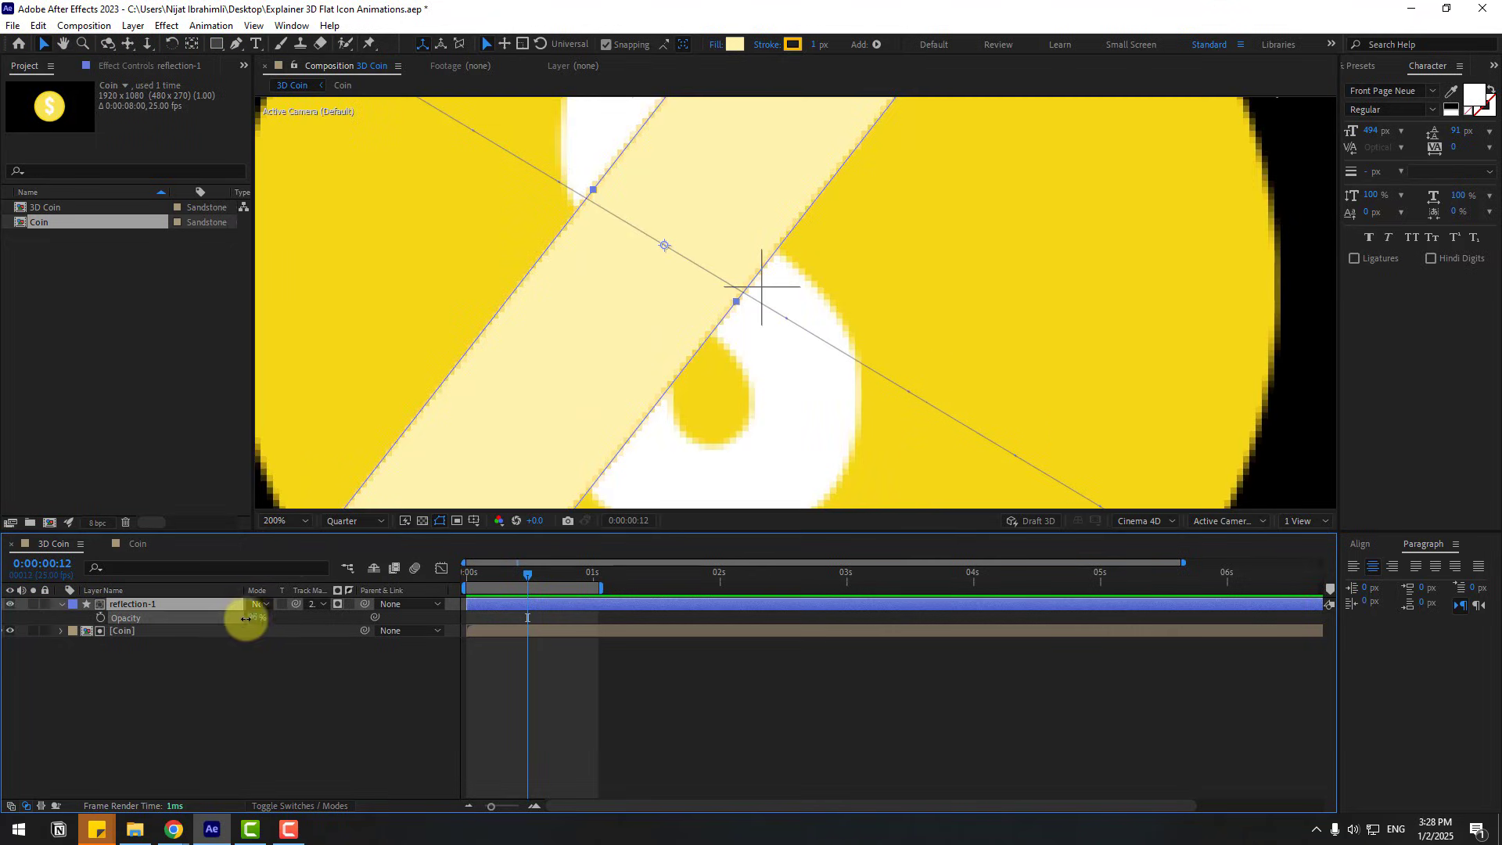
{"action": "left_click_drag", "start_coordinate": [246, 619], "coordinate": [221, 619]}
{"action": "key", "text": "comma"}
{"action": "key", "text": "comma"}
{"action": "key", "text": "comma"}
{"action": "key", "text": "comma"}
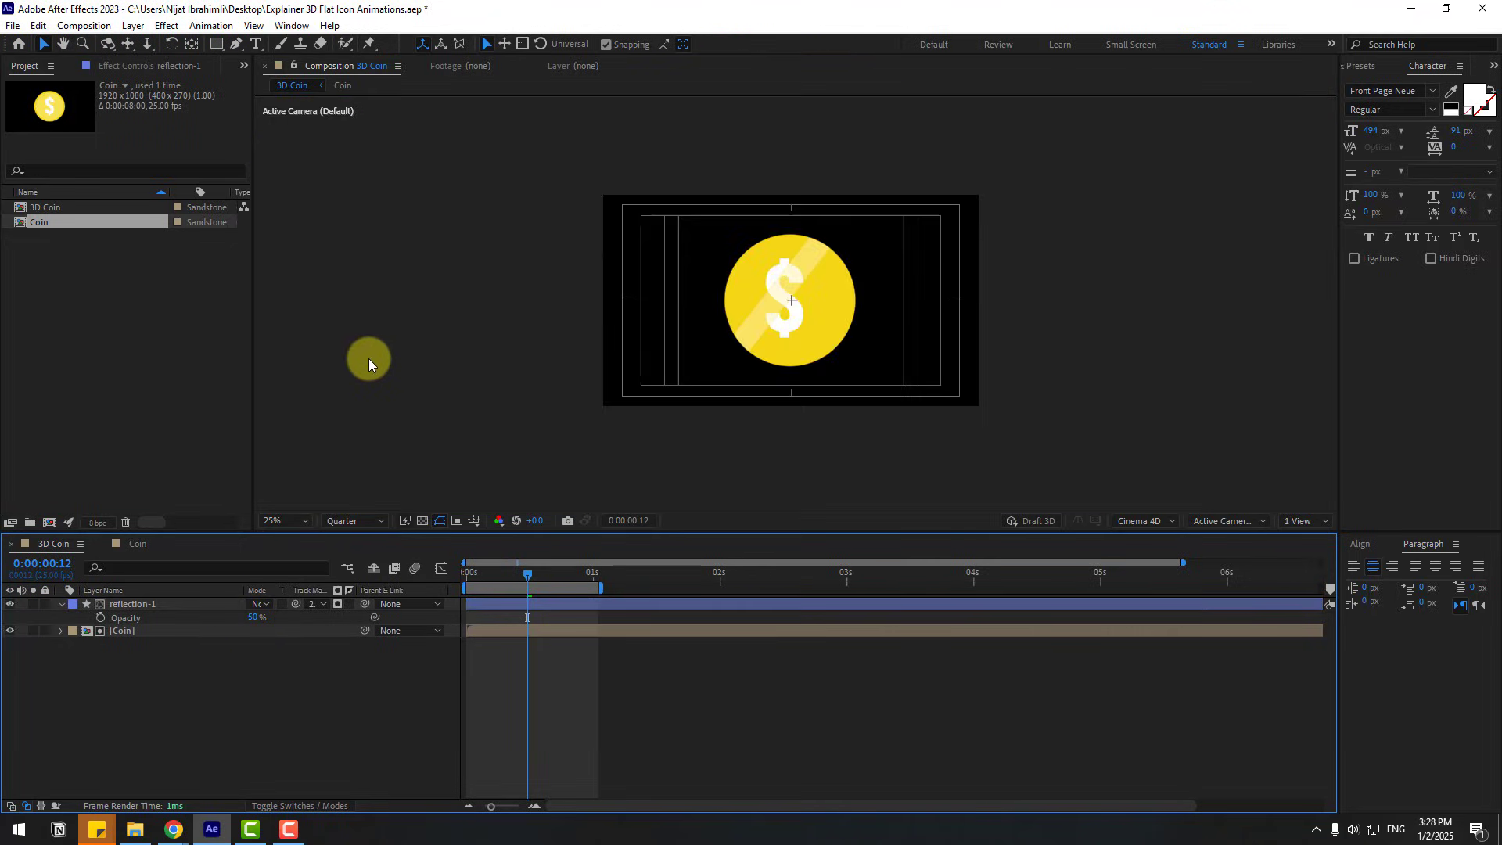
{"action": "key", "text": "period"}
{"action": "key", "text": "space"}
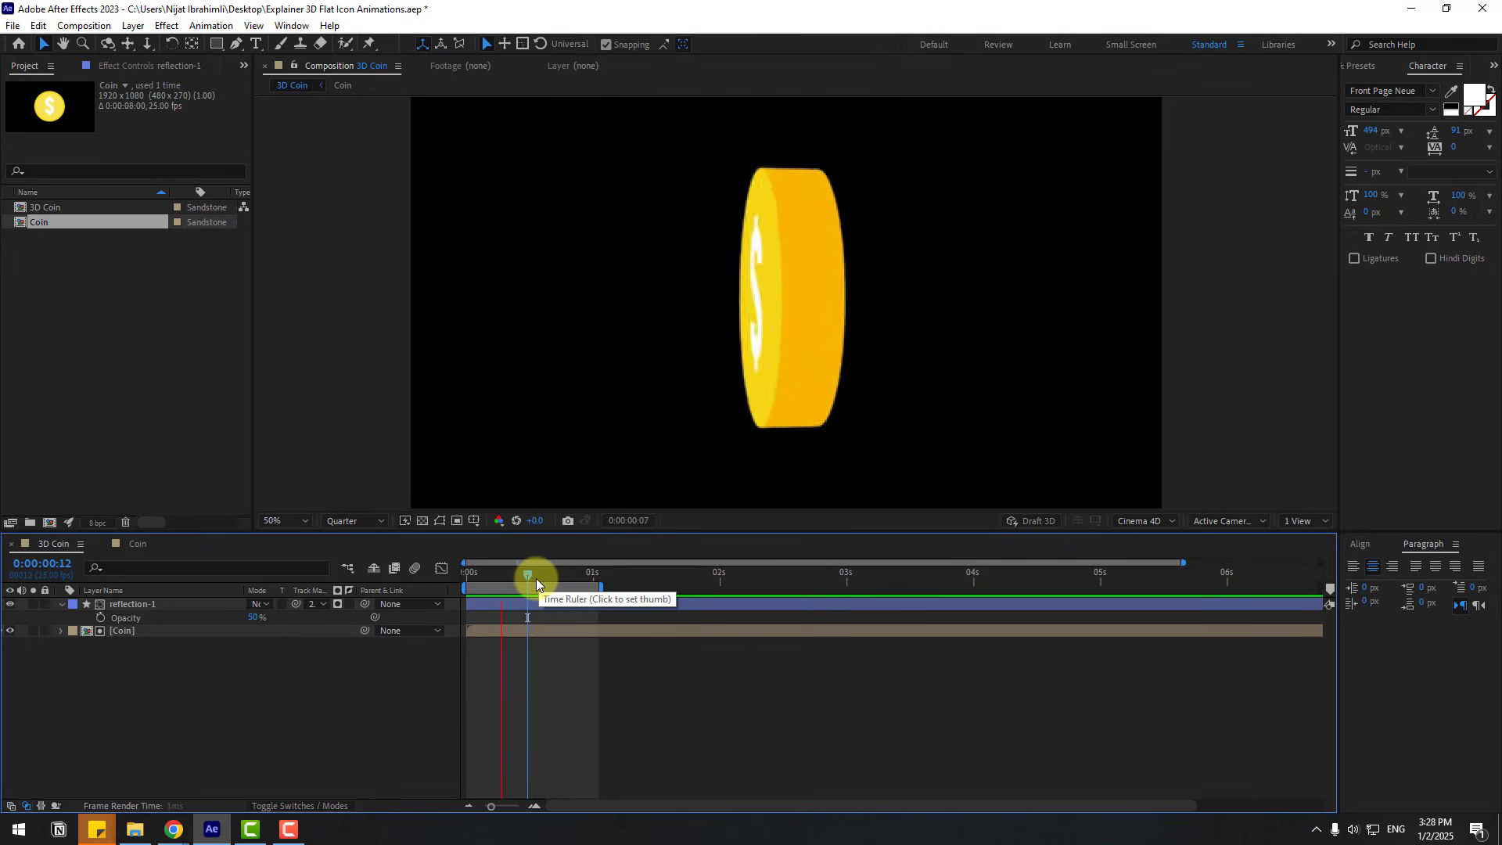
{"action": "mouse_move", "coordinate": [537, 579]}
{"action": "left_mouse_down"}
{"action": "mouse_move", "coordinate": [500, 579]}
{"action": "mouse_move", "coordinate": [553, 584]}
{"action": "left_mouse_up"}
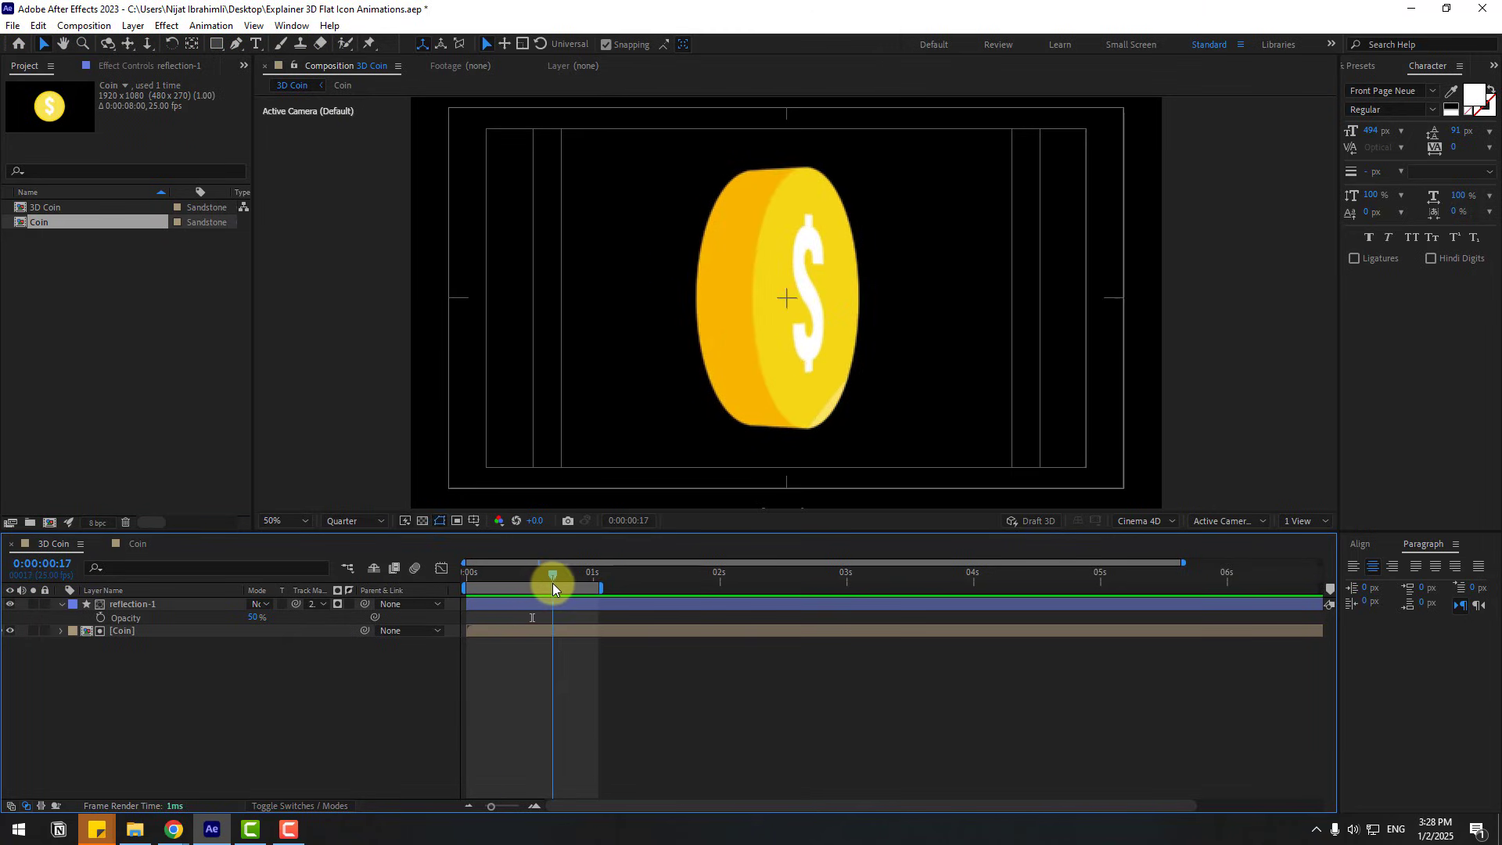
Step: Save the project, then move the Coin's end Y Rotation keyframe and work-area end to 2 seconds
{"action": "key", "text": "ctrl+s"}
{"action": "left_click", "coordinate": [131, 632]}
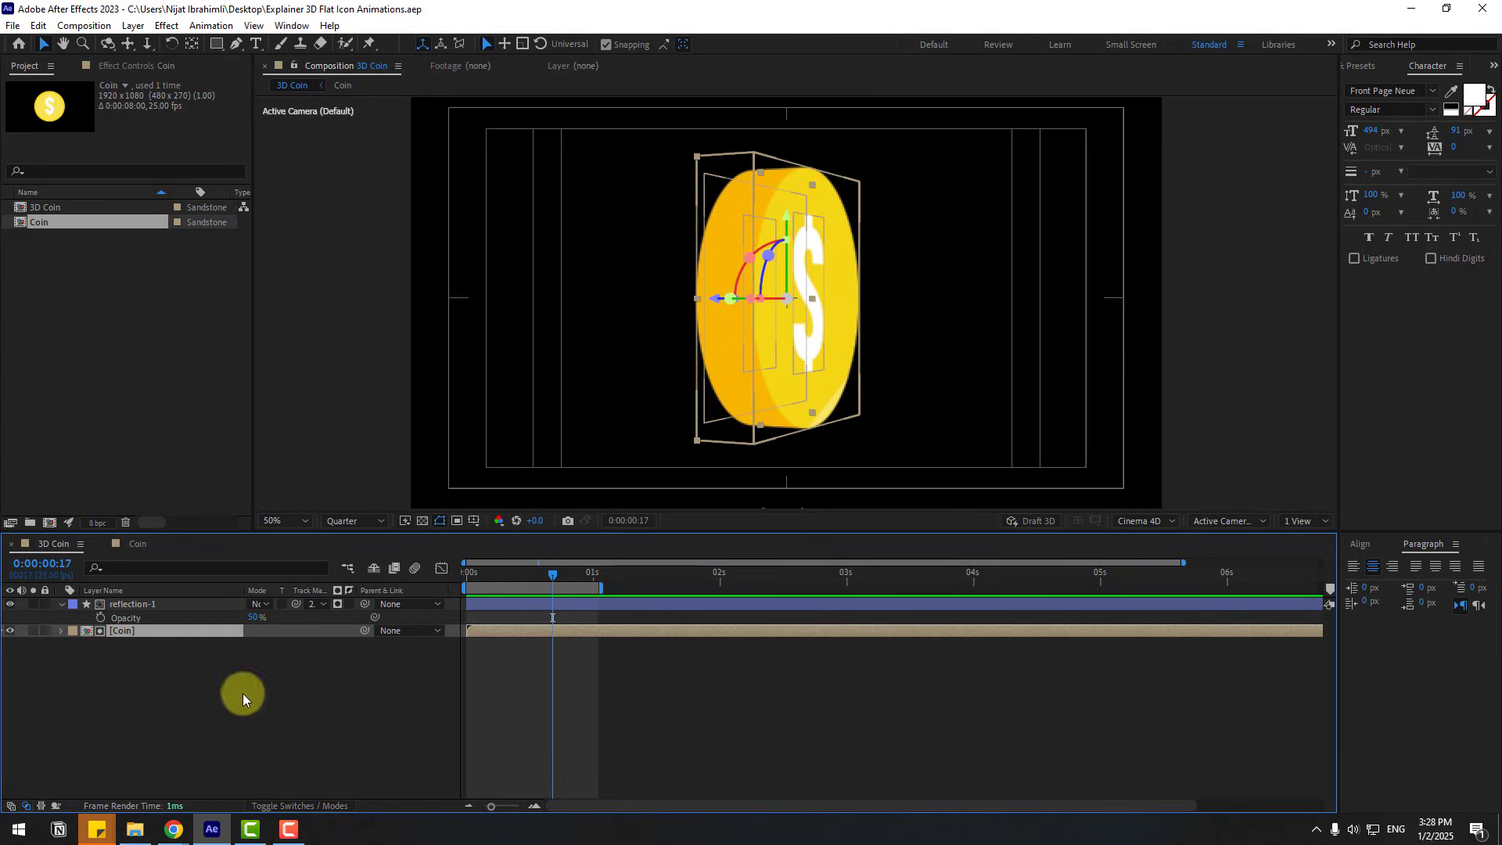
{"action": "key", "text": "u"}
{"action": "left_click_drag", "start_coordinate": [593, 643], "coordinate": [719, 648]}
{"action": "left_click_drag", "start_coordinate": [602, 589], "coordinate": [730, 597]}
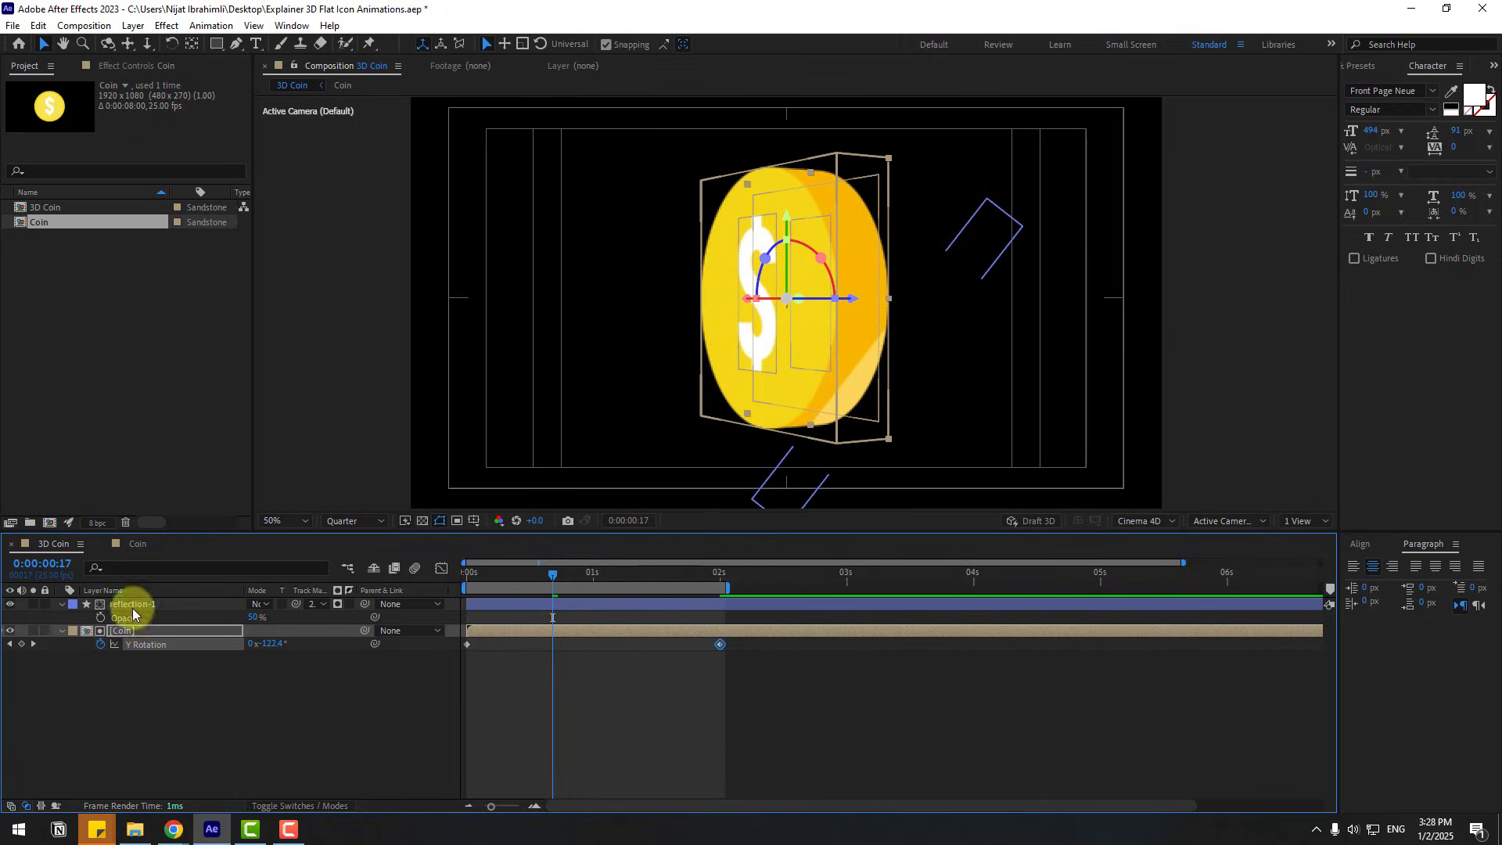
Step: Reveal reflection-1's Position and set the current time to 1 second
{"action": "left_click", "coordinate": [156, 604]}
{"action": "key", "text": "p"}
{"action": "left_click", "coordinate": [582, 579]}
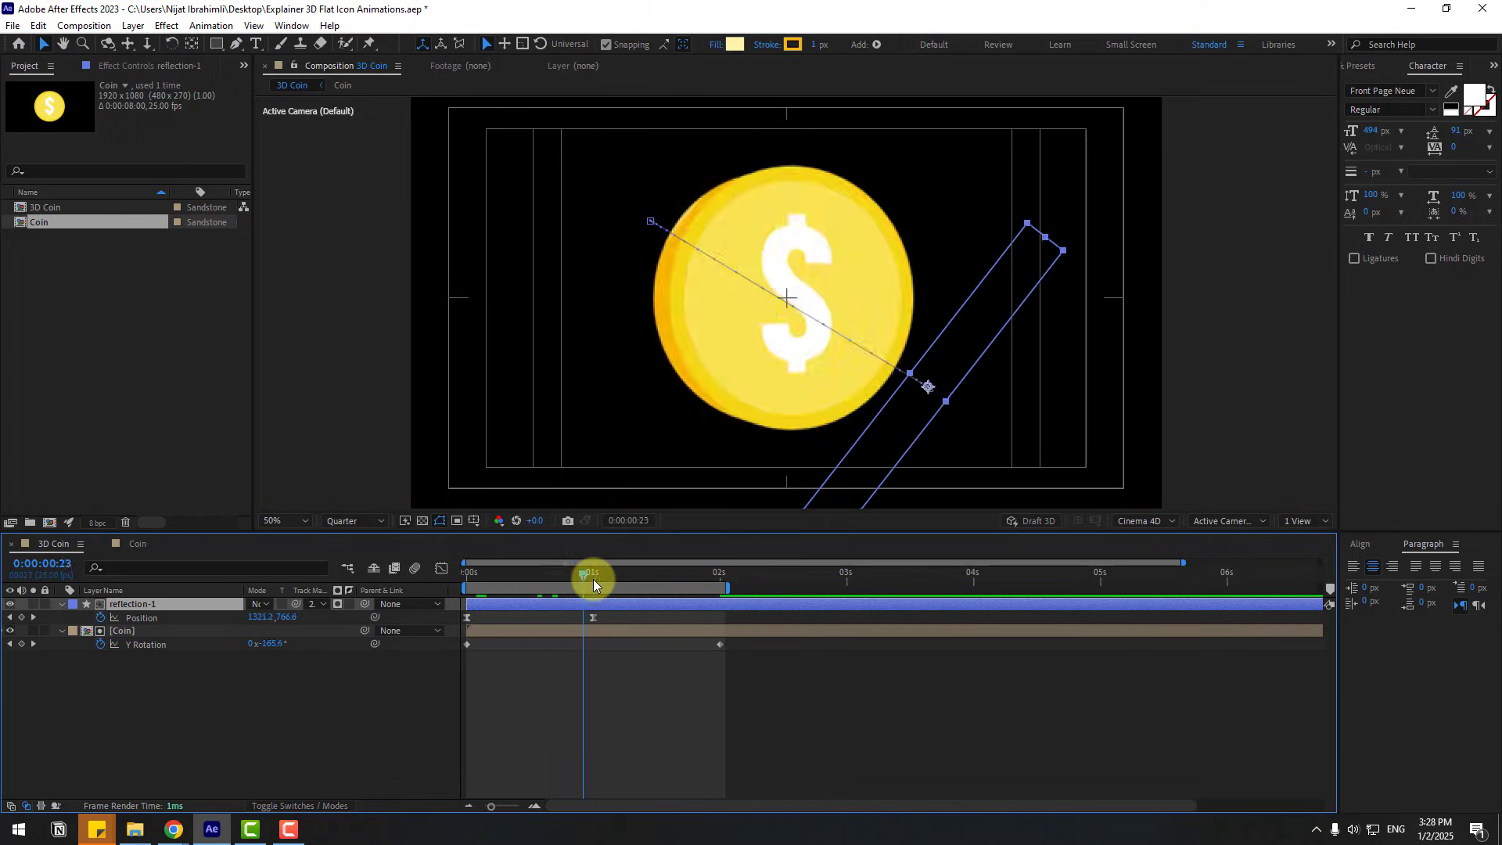
{"action": "left_click", "coordinate": [593, 578]}
{"action": "left_click", "coordinate": [39, 26]}
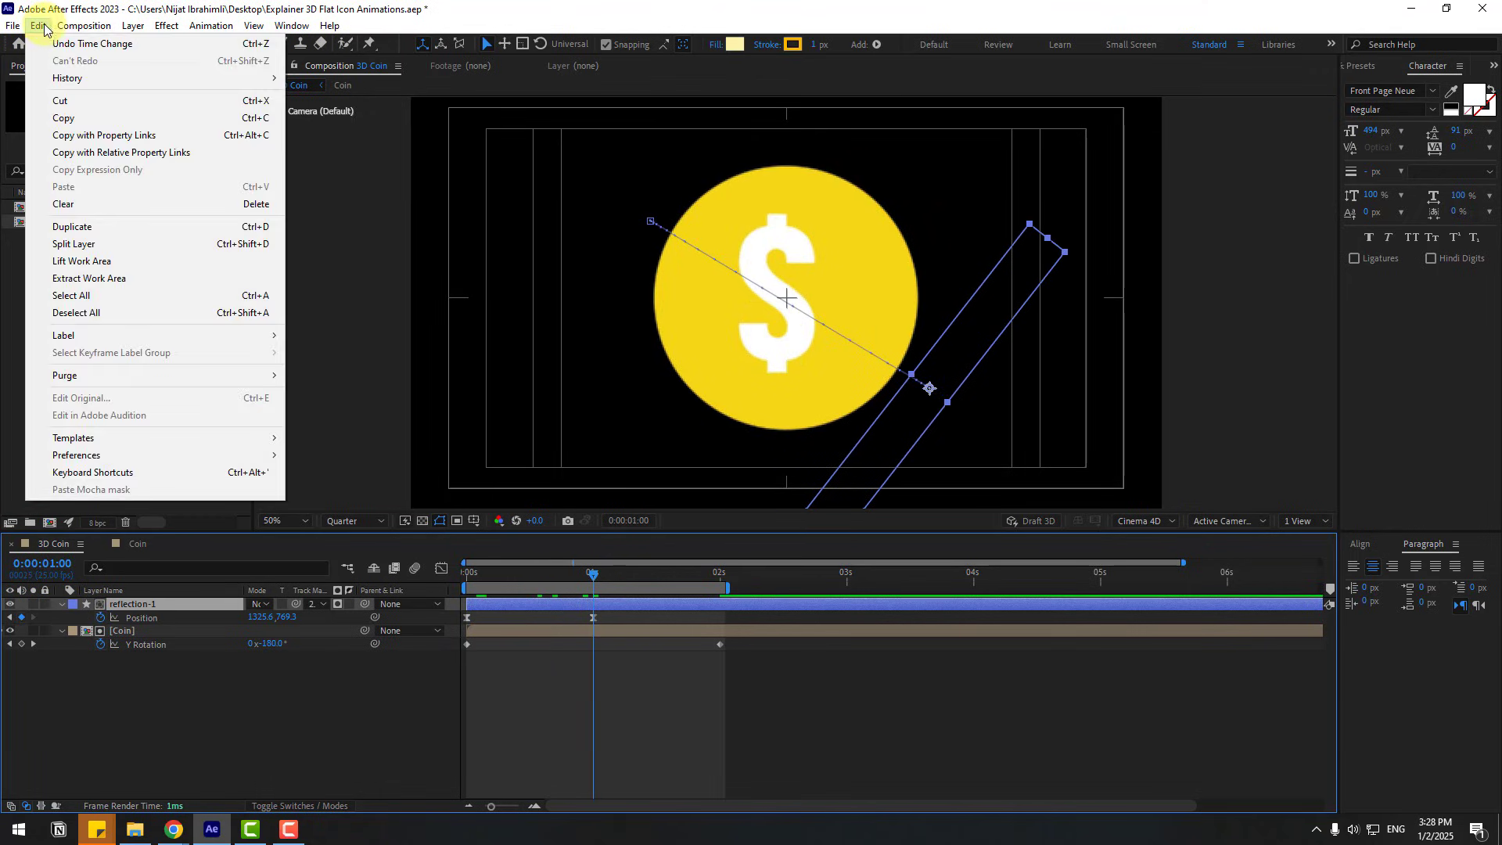
Step: Split reflection-1 at one second and delete the piece after the split
{"action": "left_click", "coordinate": [81, 245]}
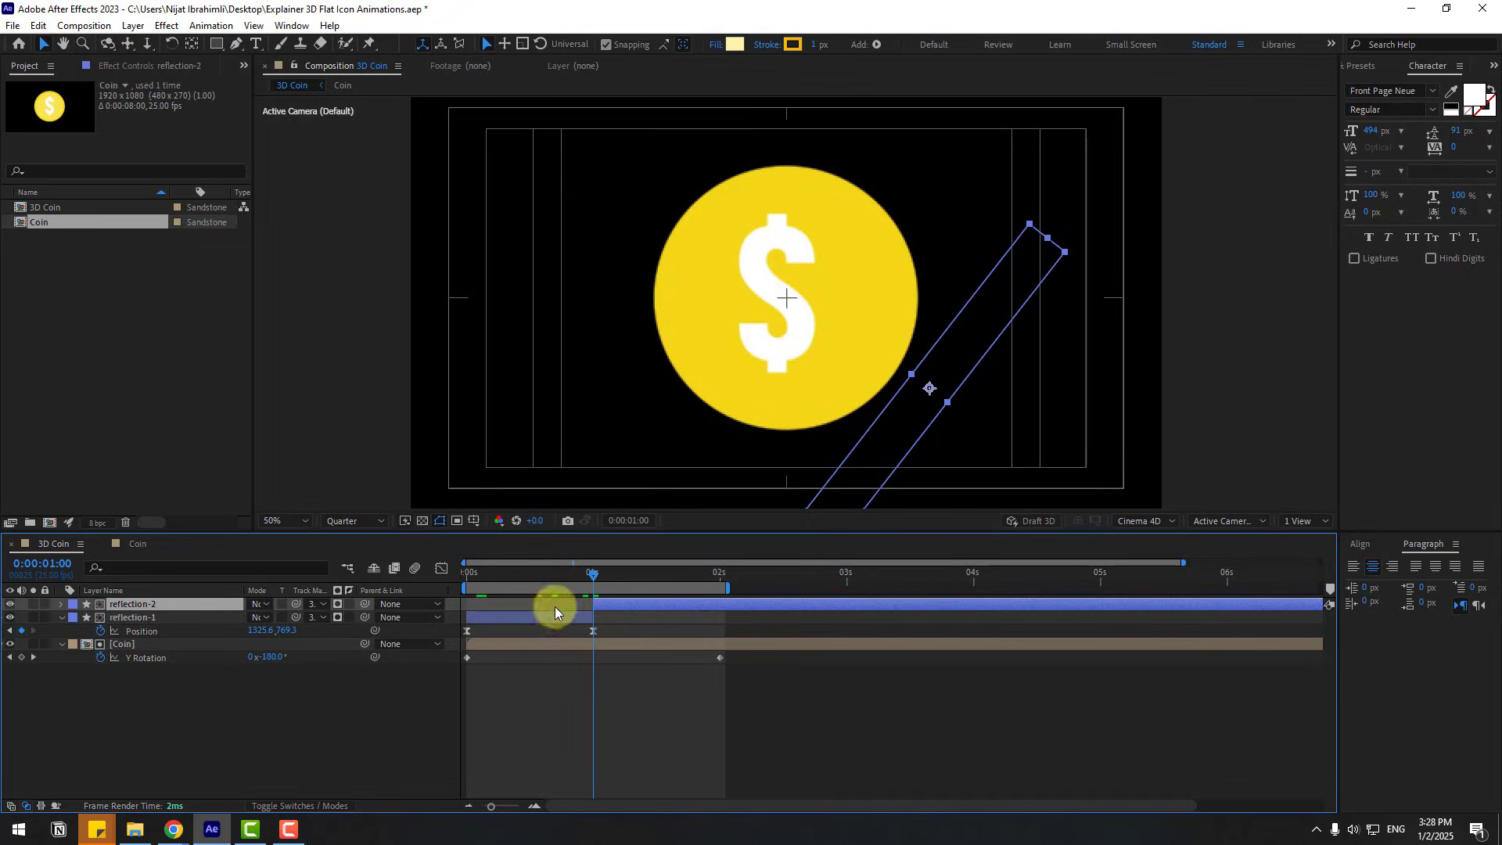
{"action": "key", "text": "Delete"}
{"action": "left_click", "coordinate": [122, 605]}
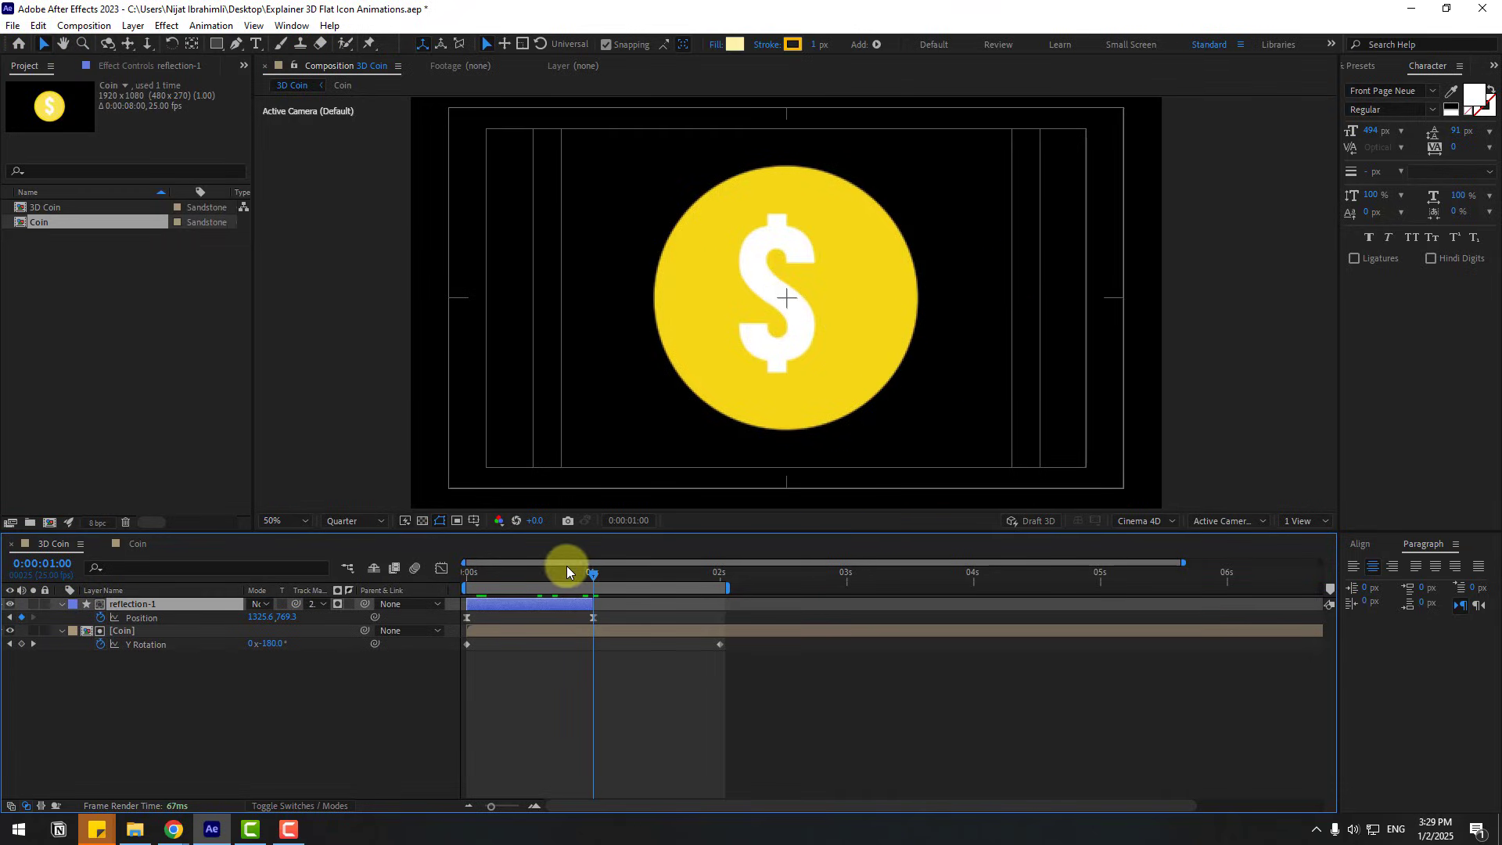
{"action": "left_click_drag", "start_coordinate": [566, 571], "coordinate": [534, 570]}
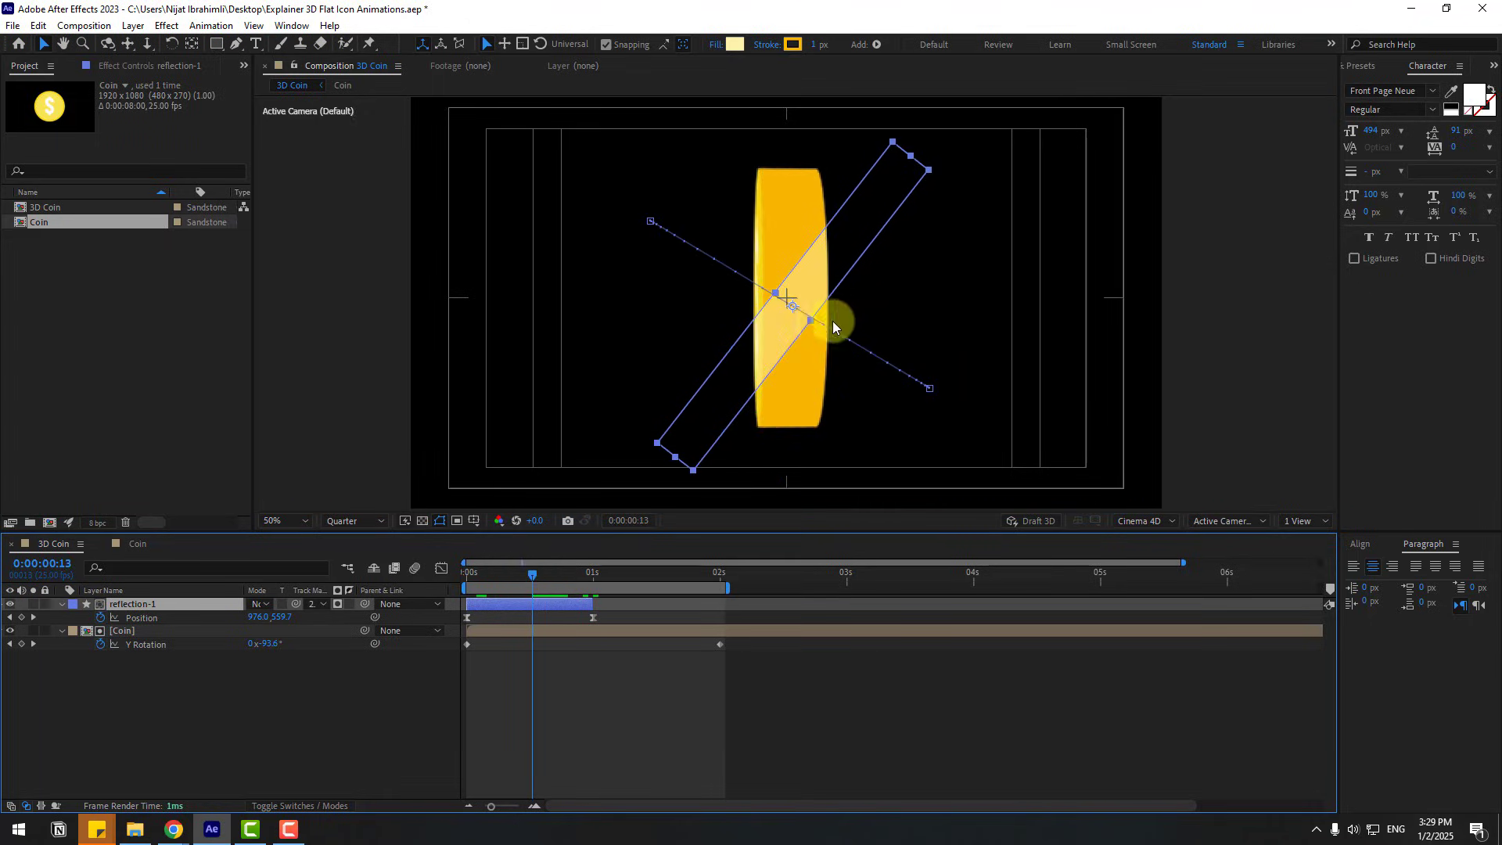
{"action": "left_click_drag", "start_coordinate": [808, 325], "coordinate": [819, 329]}
{"action": "left_click", "coordinate": [554, 689]}
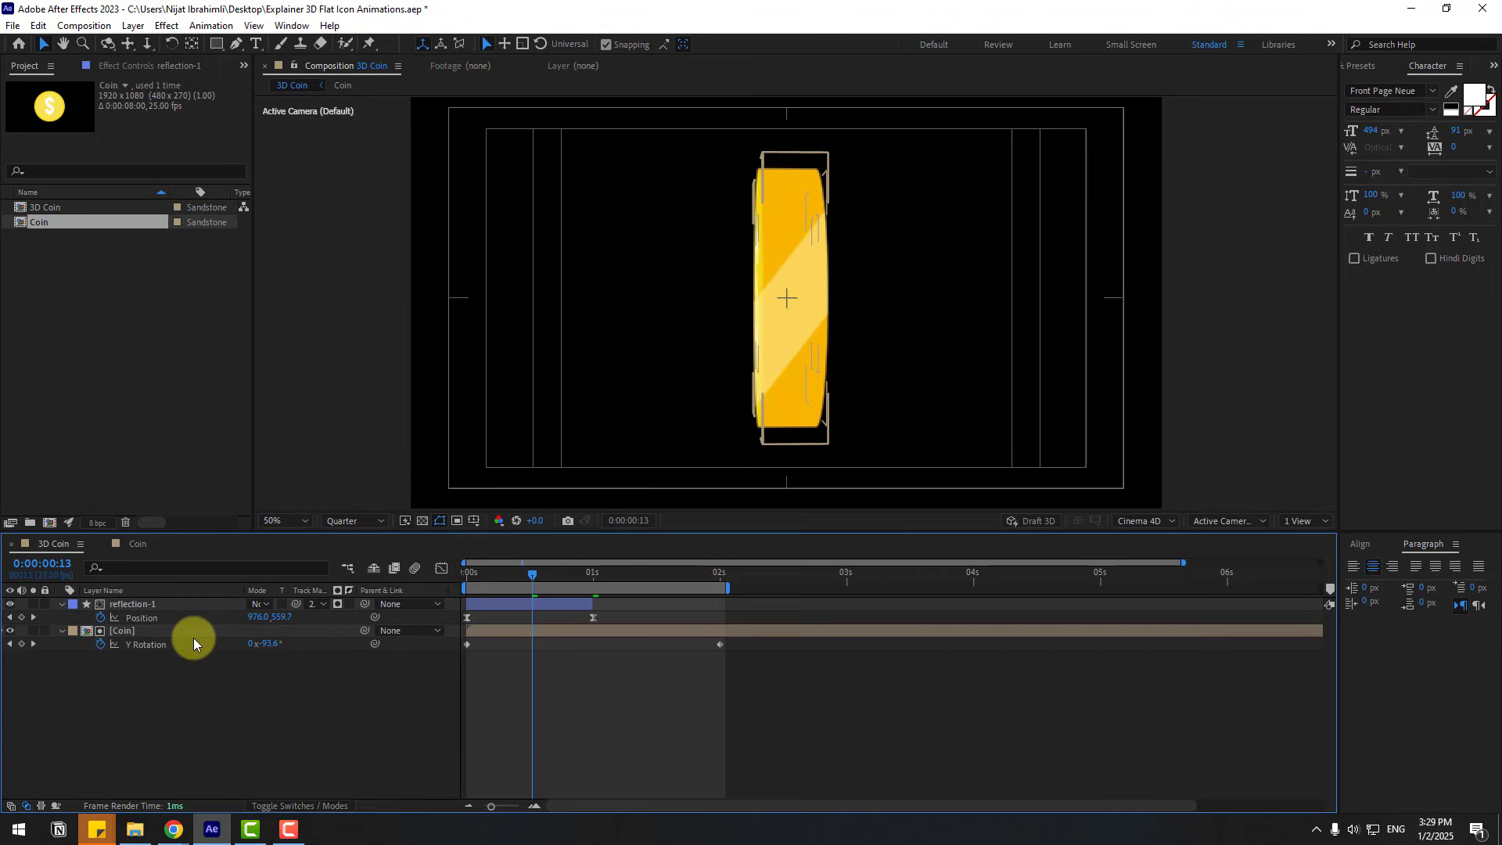
{"action": "left_click", "coordinate": [129, 605]}
Step: Duplicate reflection-1 as reflection-2, shift it later in time, and preview both sweeps
{"action": "key", "text": "ctrl+d"}
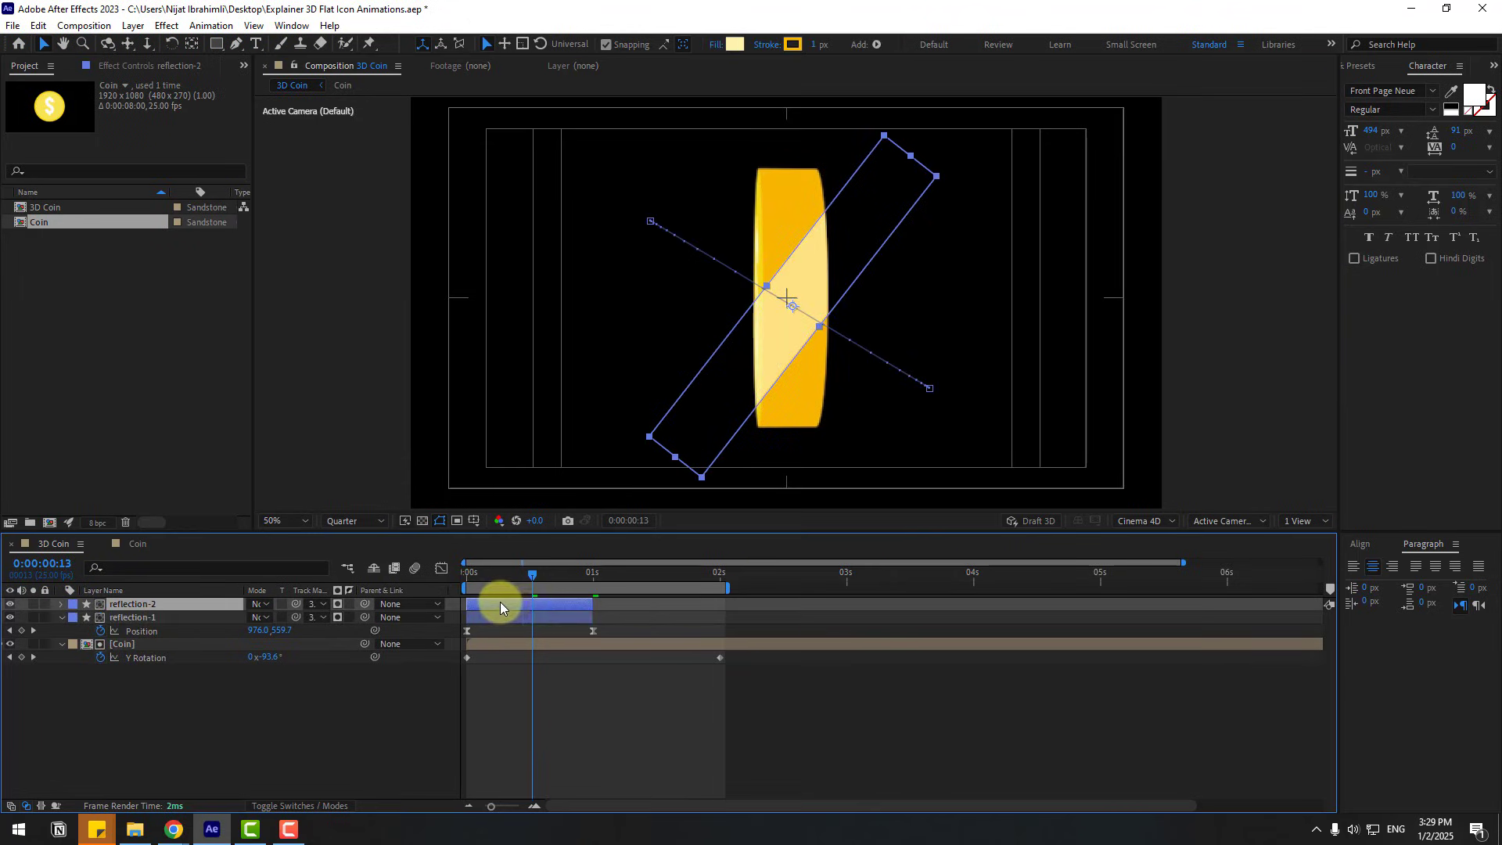
{"action": "left_click_drag", "start_coordinate": [500, 603], "coordinate": [635, 607]}
{"action": "left_click", "coordinate": [898, 726]}
{"action": "key", "text": "space"}
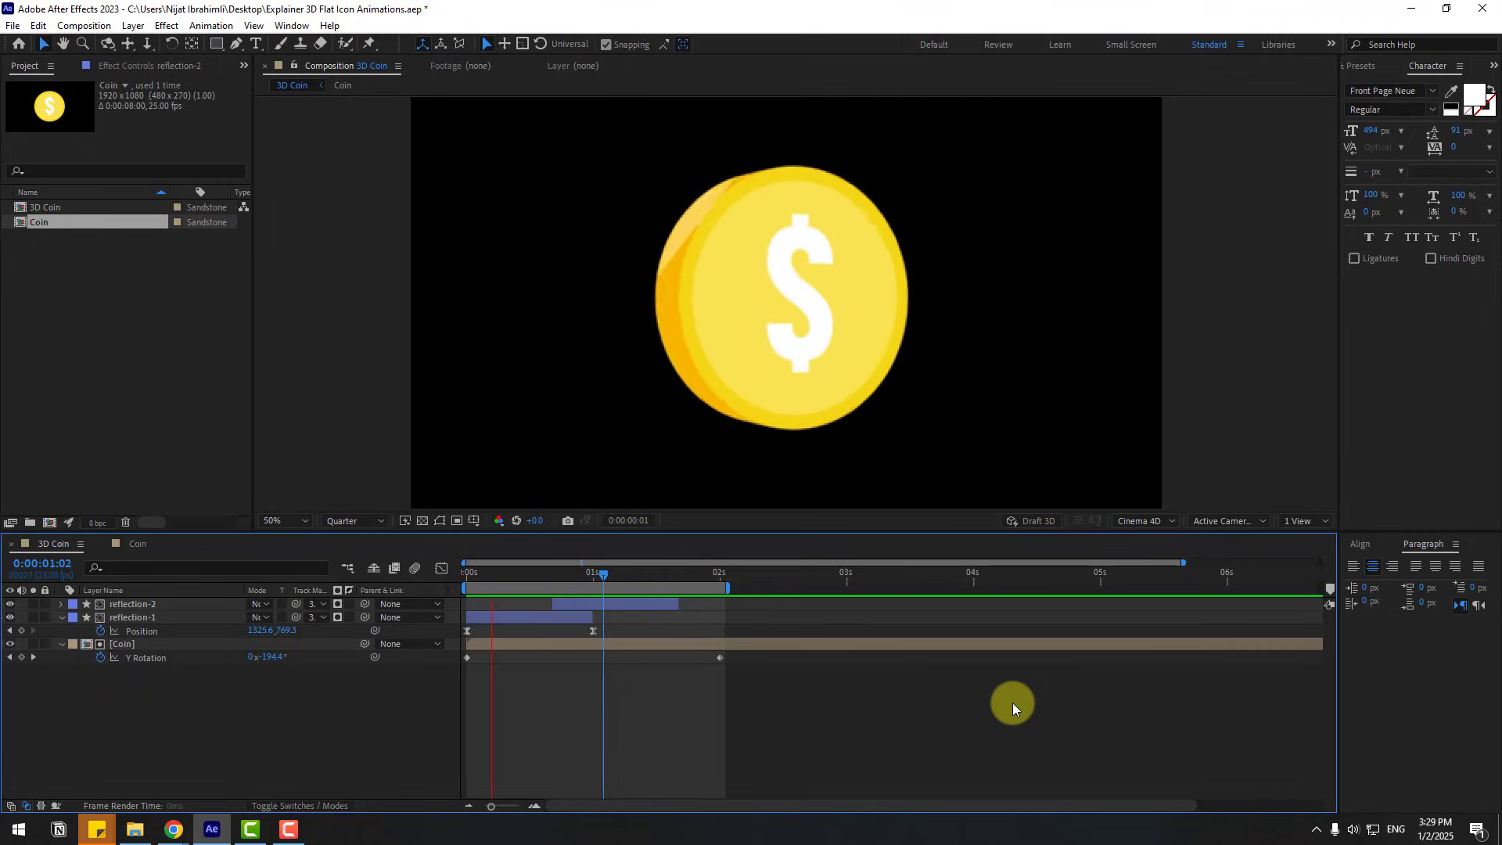
Step: Nudge the reflection-1 and reflection-2 layer bars a few frames later, then replay the preview
{"action": "key", "text": "space"}
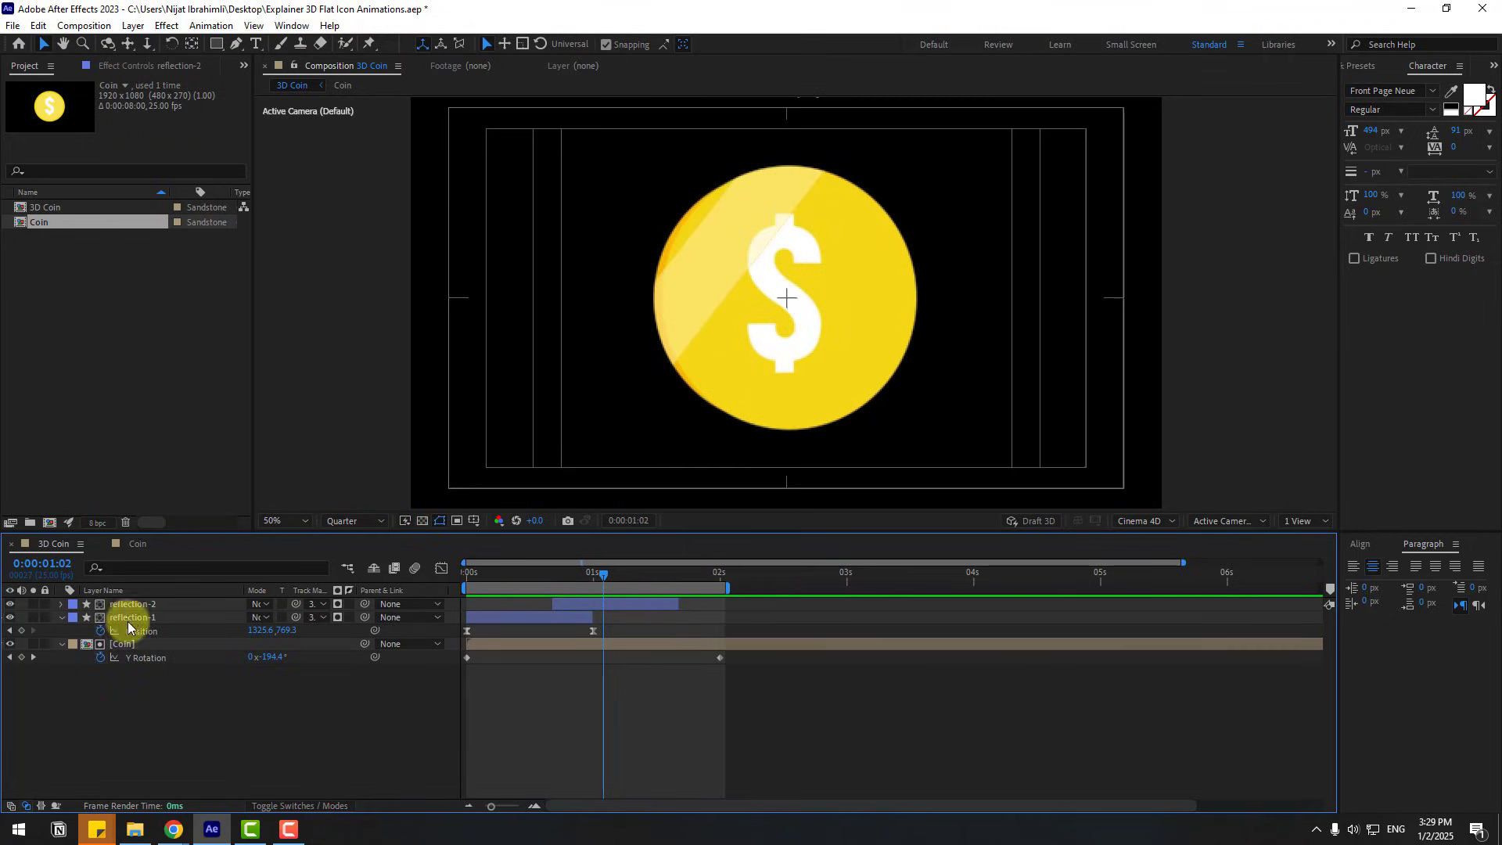
{"action": "left_click", "coordinate": [124, 617]}
{"action": "left_click", "coordinate": [153, 605], "text": "shift"}
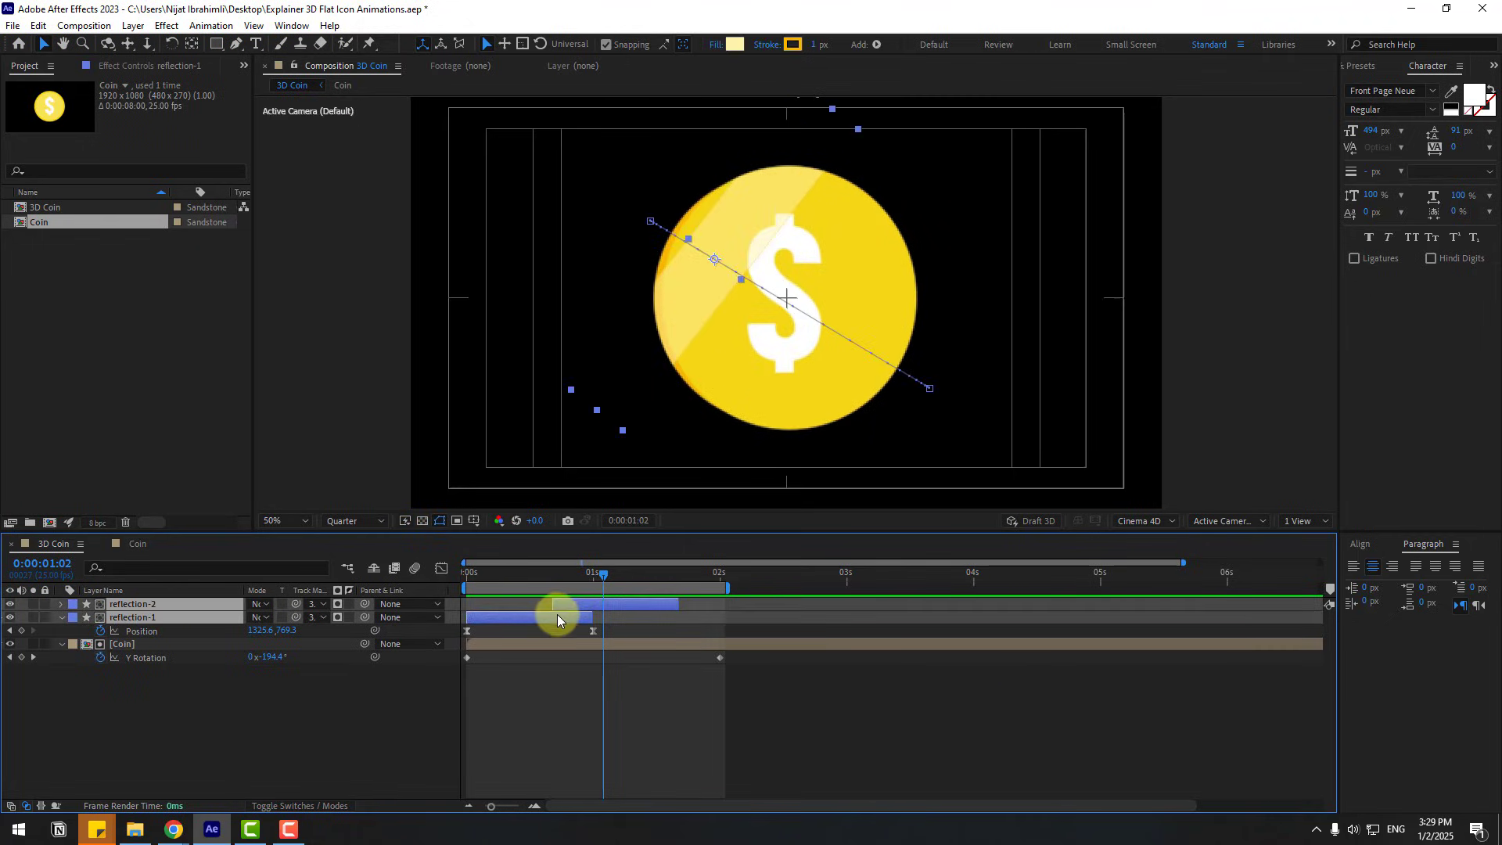
{"action": "left_click_drag", "start_coordinate": [557, 613], "coordinate": [581, 618]}
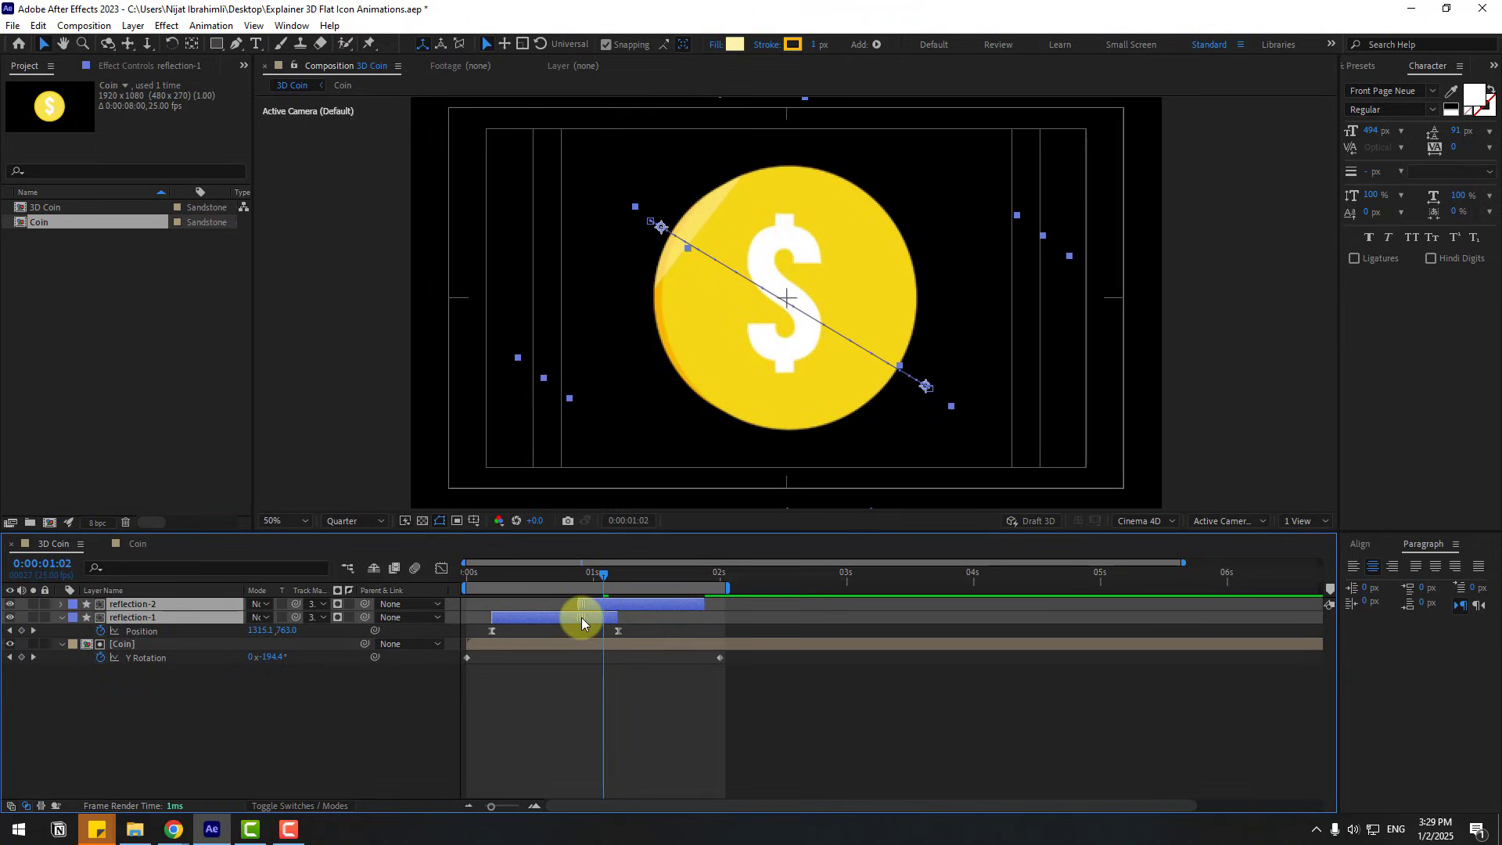
{"action": "left_click", "coordinate": [612, 710]}
{"action": "left_click", "coordinate": [157, 617]}
{"action": "left_click", "coordinate": [152, 604], "text": "shift"}
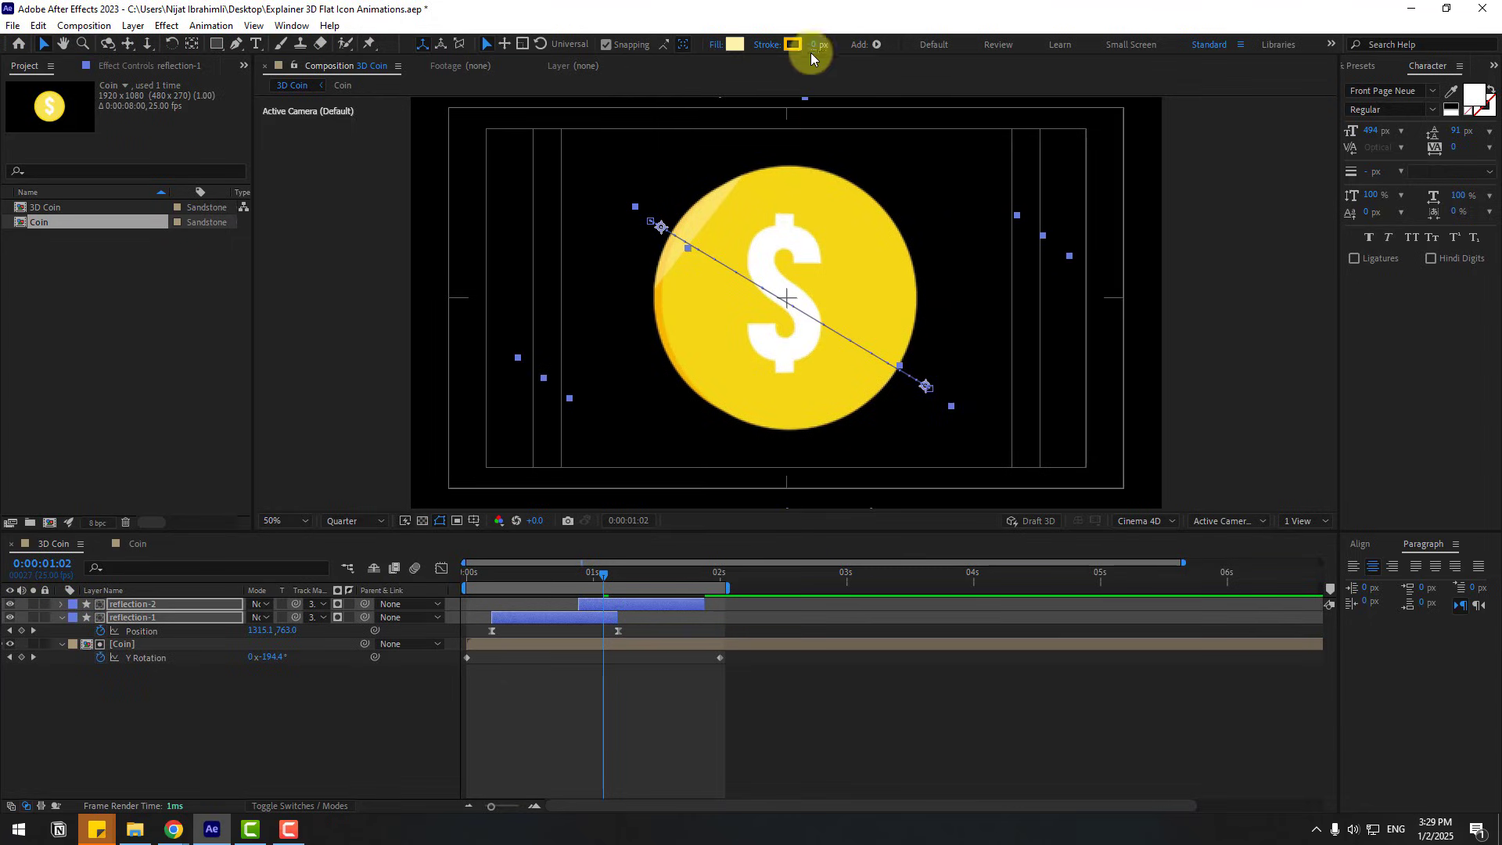
{"action": "left_click", "coordinate": [619, 711]}
{"action": "key", "text": "space"}
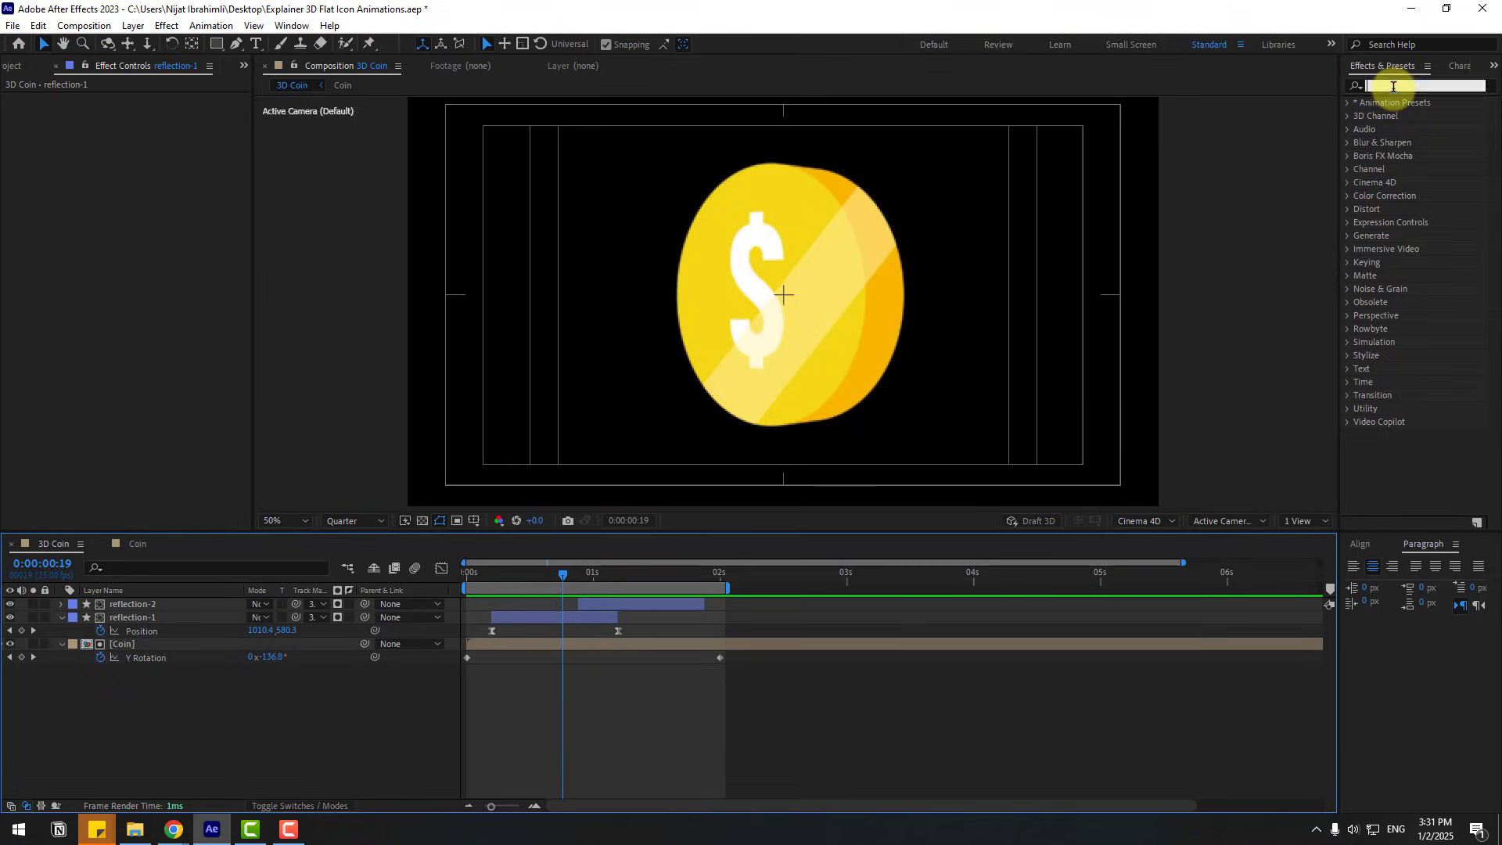
Step: Apply Glow to reflection-1 with Threshold 61.2% and Radius 35
{"action": "left_click", "coordinate": [1393, 86]}
{"action": "type", "text": "glow"}
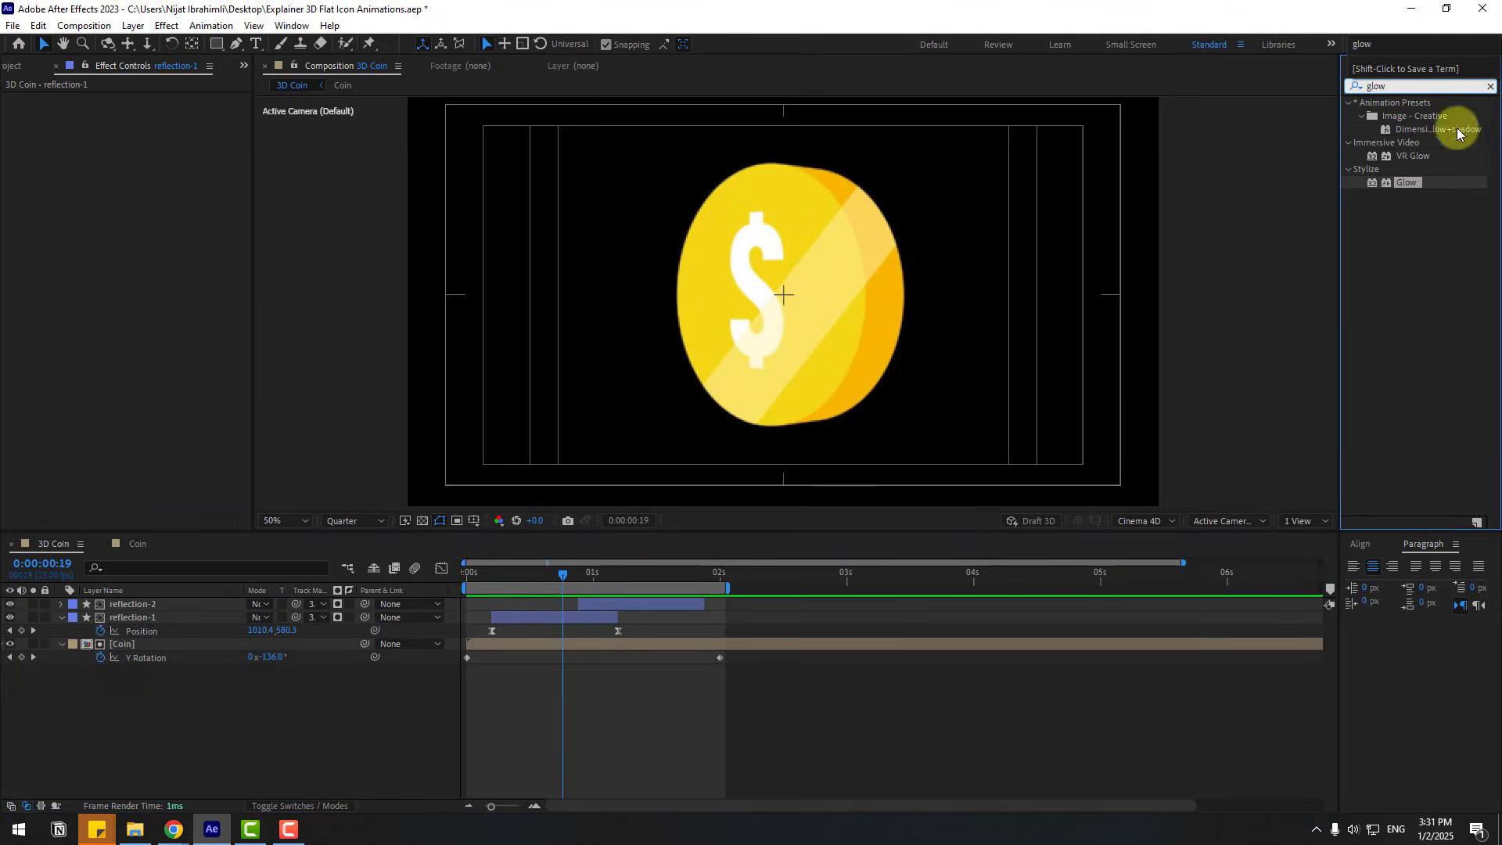
{"action": "left_click_drag", "start_coordinate": [1407, 185], "coordinate": [124, 617]}
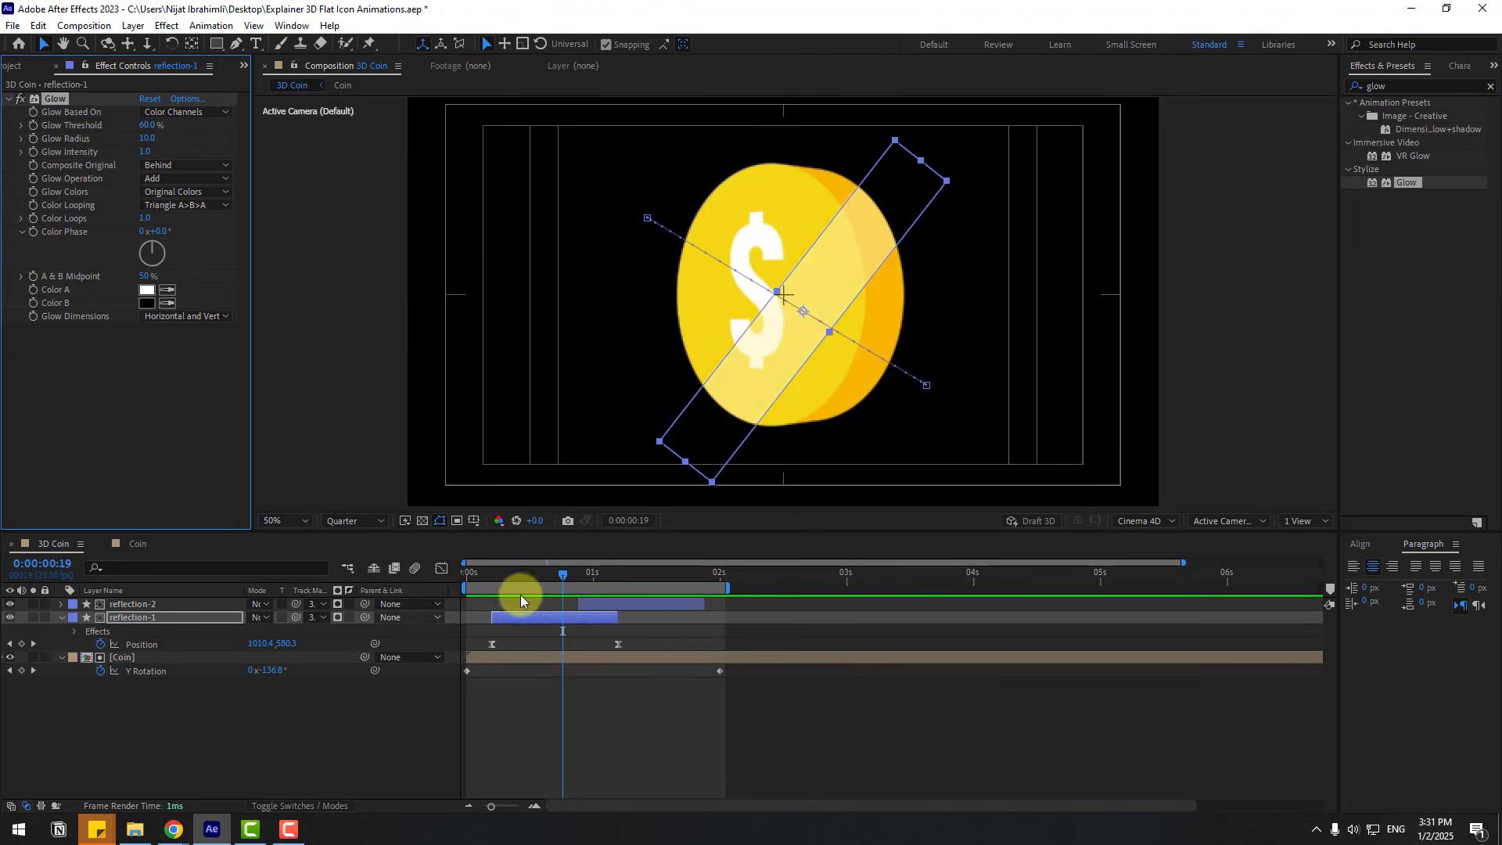
{"action": "scroll", "coordinate": [1003, 361], "scroll_direction": "up", "scroll_amount": 2}
{"action": "scroll", "coordinate": [1036, 331], "scroll_direction": "up", "scroll_amount": 2}
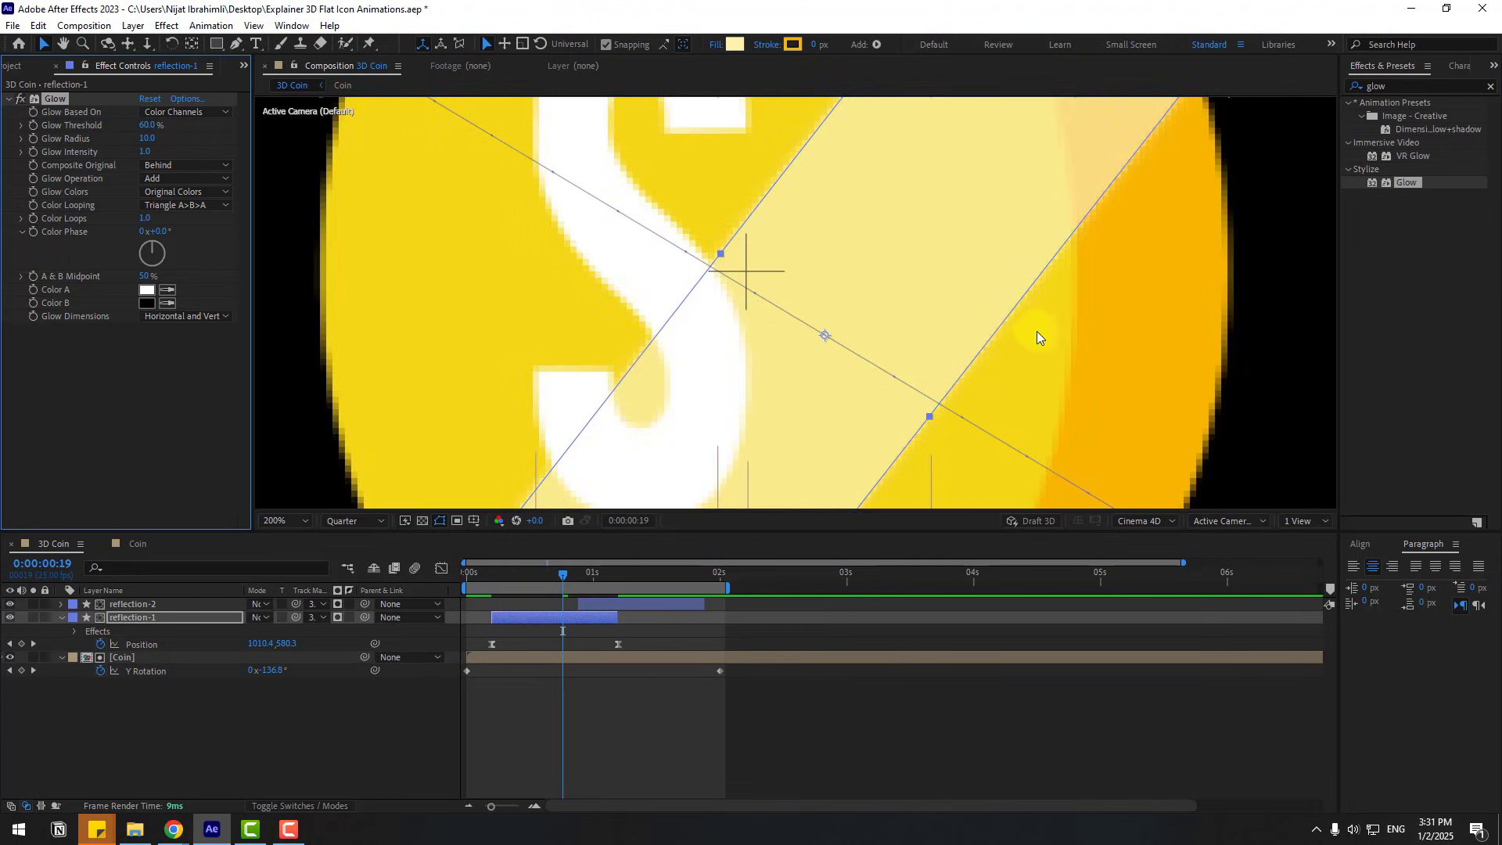
{"action": "left_click_drag", "start_coordinate": [164, 137], "coordinate": [183, 129]}
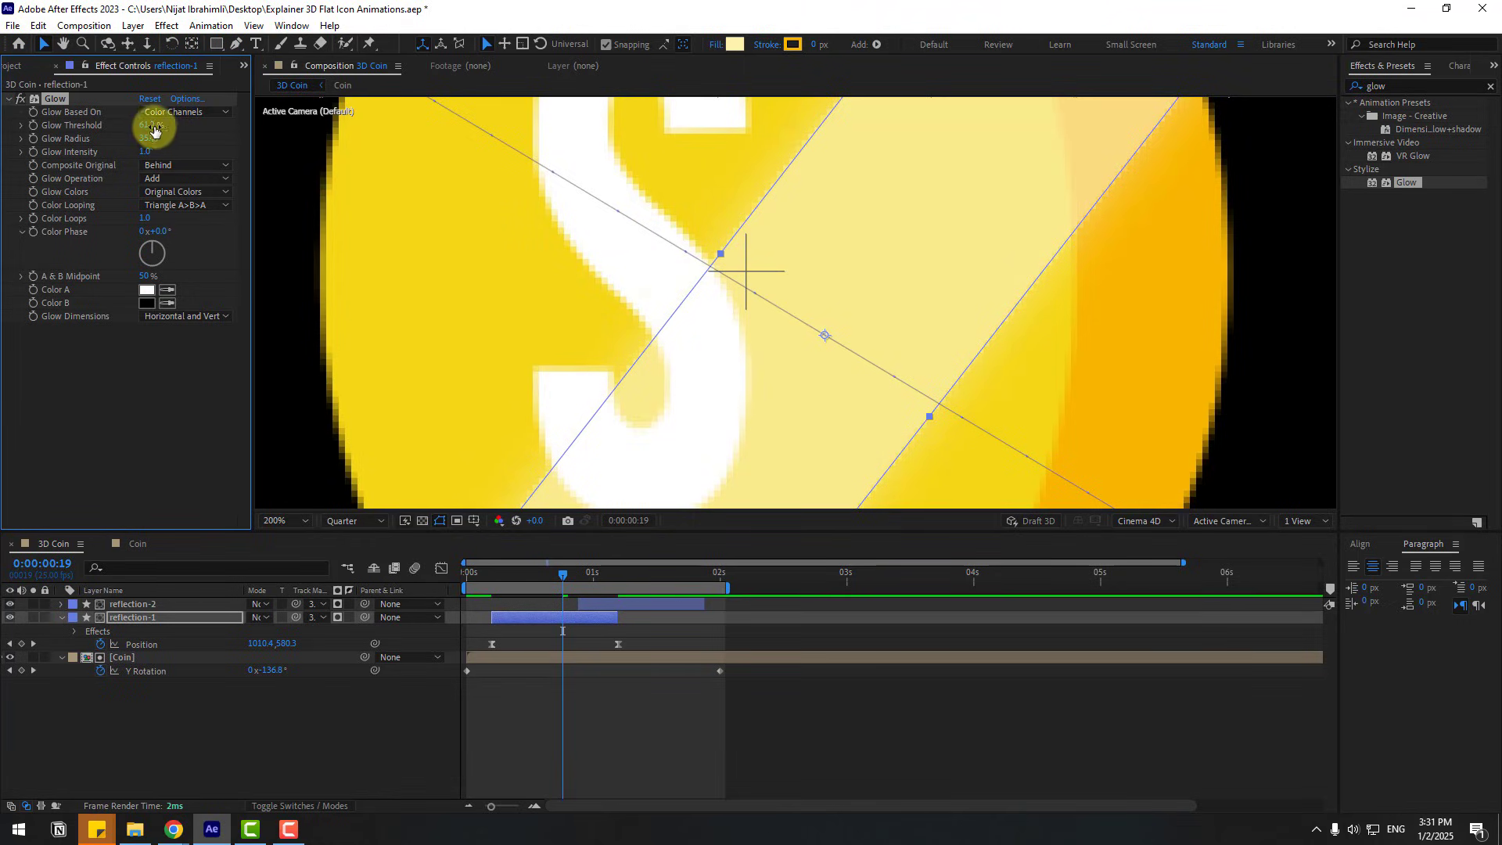
{"action": "left_click_drag", "start_coordinate": [136, 130], "coordinate": [151, 126]}
{"action": "left_click", "coordinate": [955, 671]}
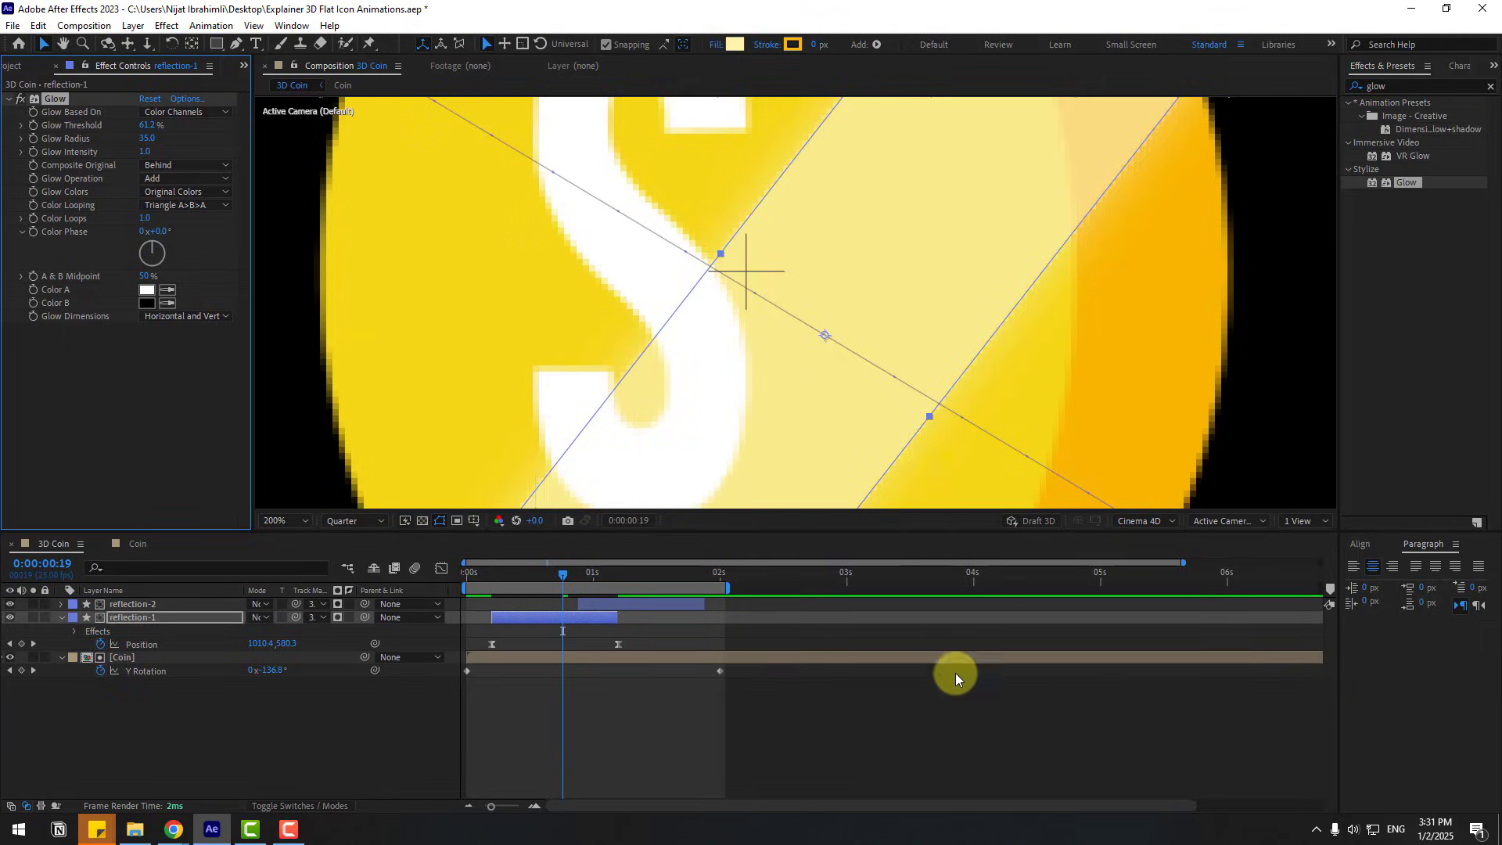
{"action": "scroll", "coordinate": [855, 352], "scroll_direction": "down", "scroll_amount": 2}
{"action": "left_click", "coordinate": [134, 173]}
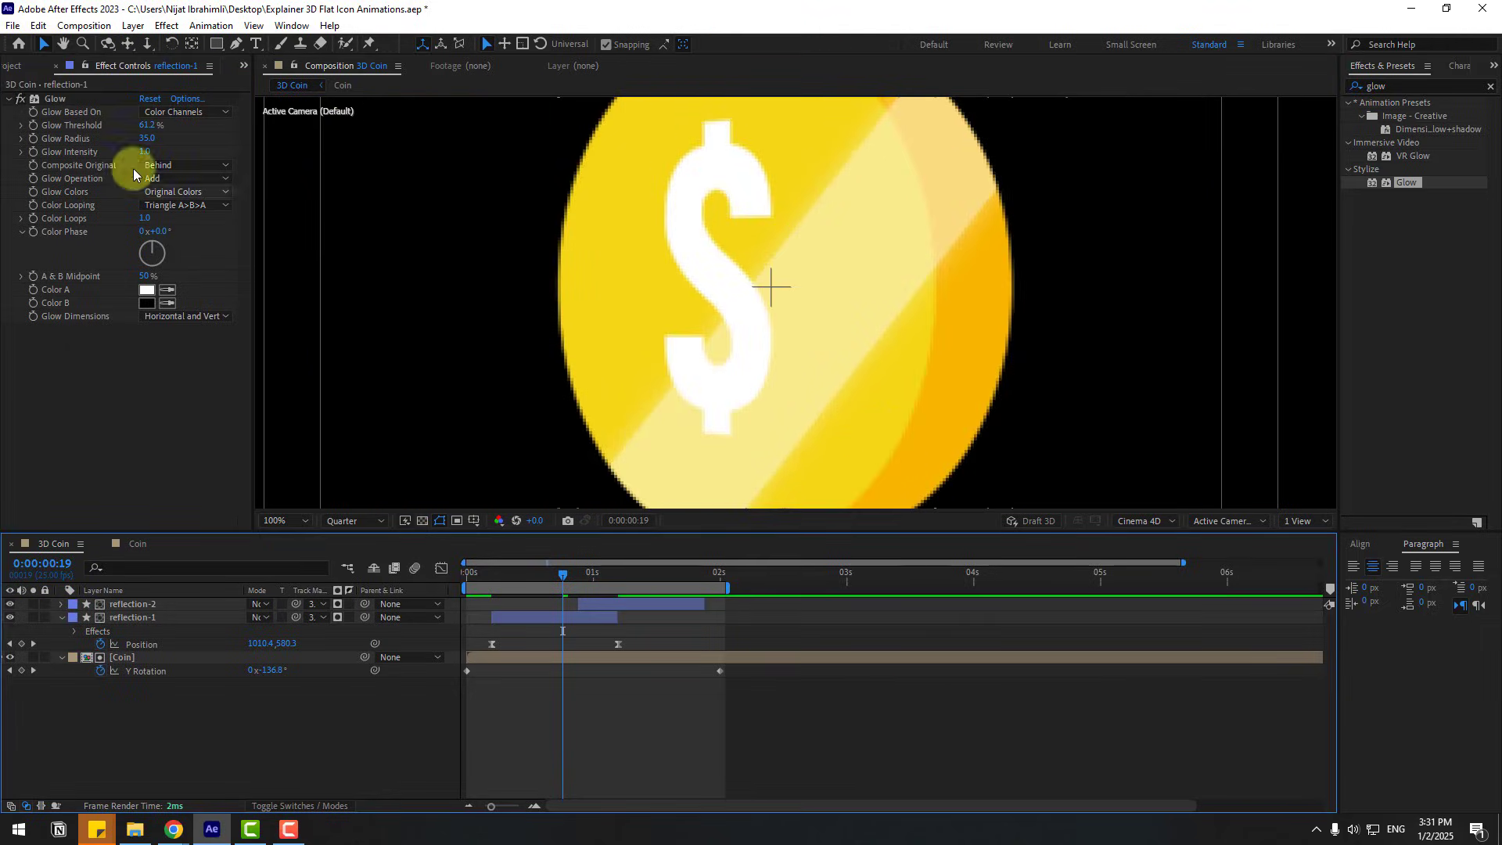
Step: Toggle the Glow off and on to compare, then paste it onto reflection-2
{"action": "left_click", "coordinate": [20, 103]}
{"action": "left_click", "coordinate": [19, 102]}
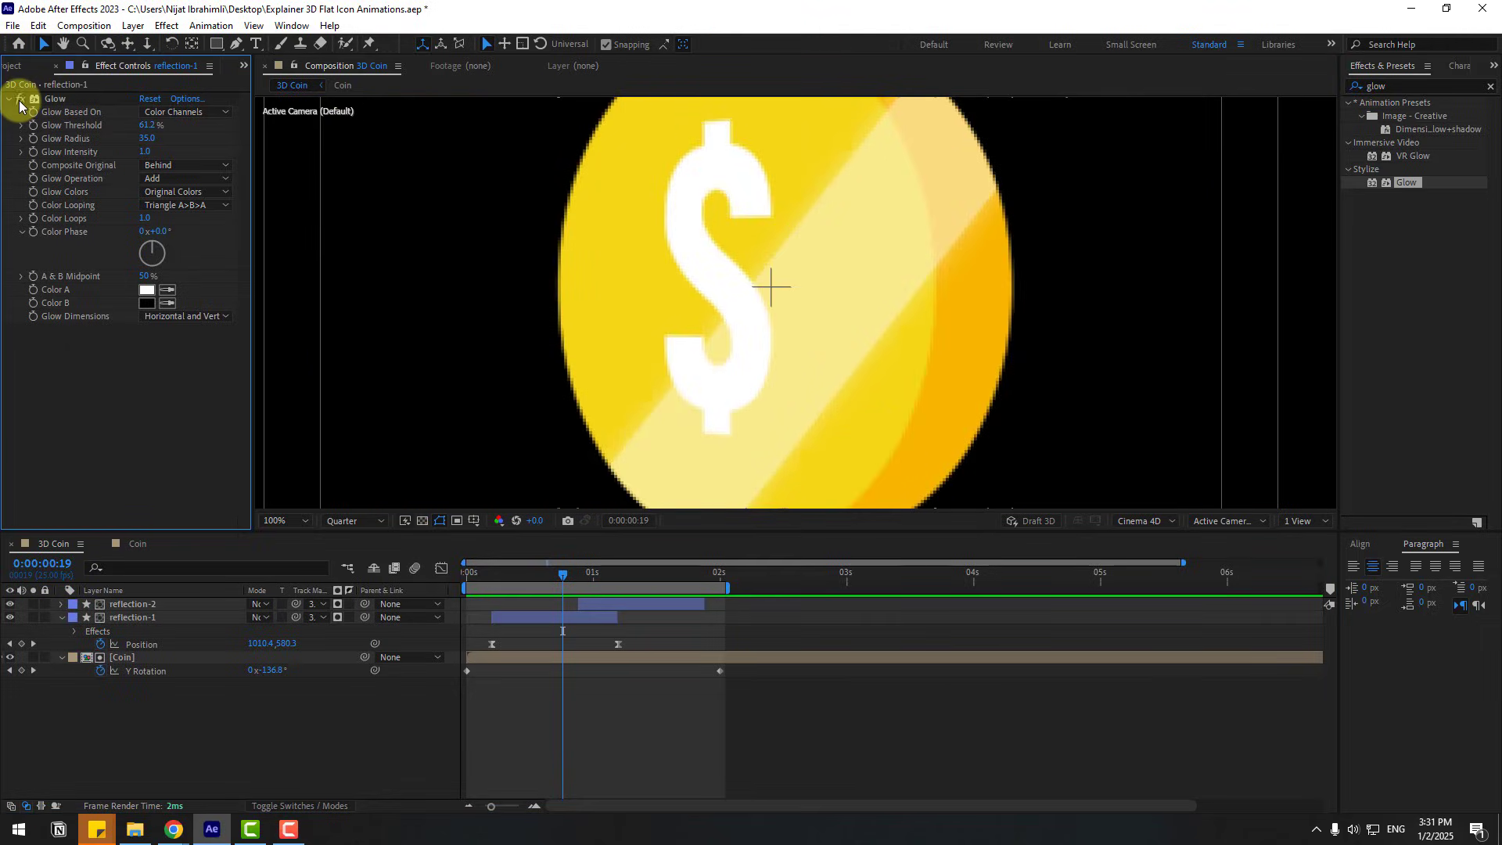
{"action": "left_click", "coordinate": [19, 103]}
{"action": "left_click", "coordinate": [20, 103]}
{"action": "left_click", "coordinate": [49, 100]}
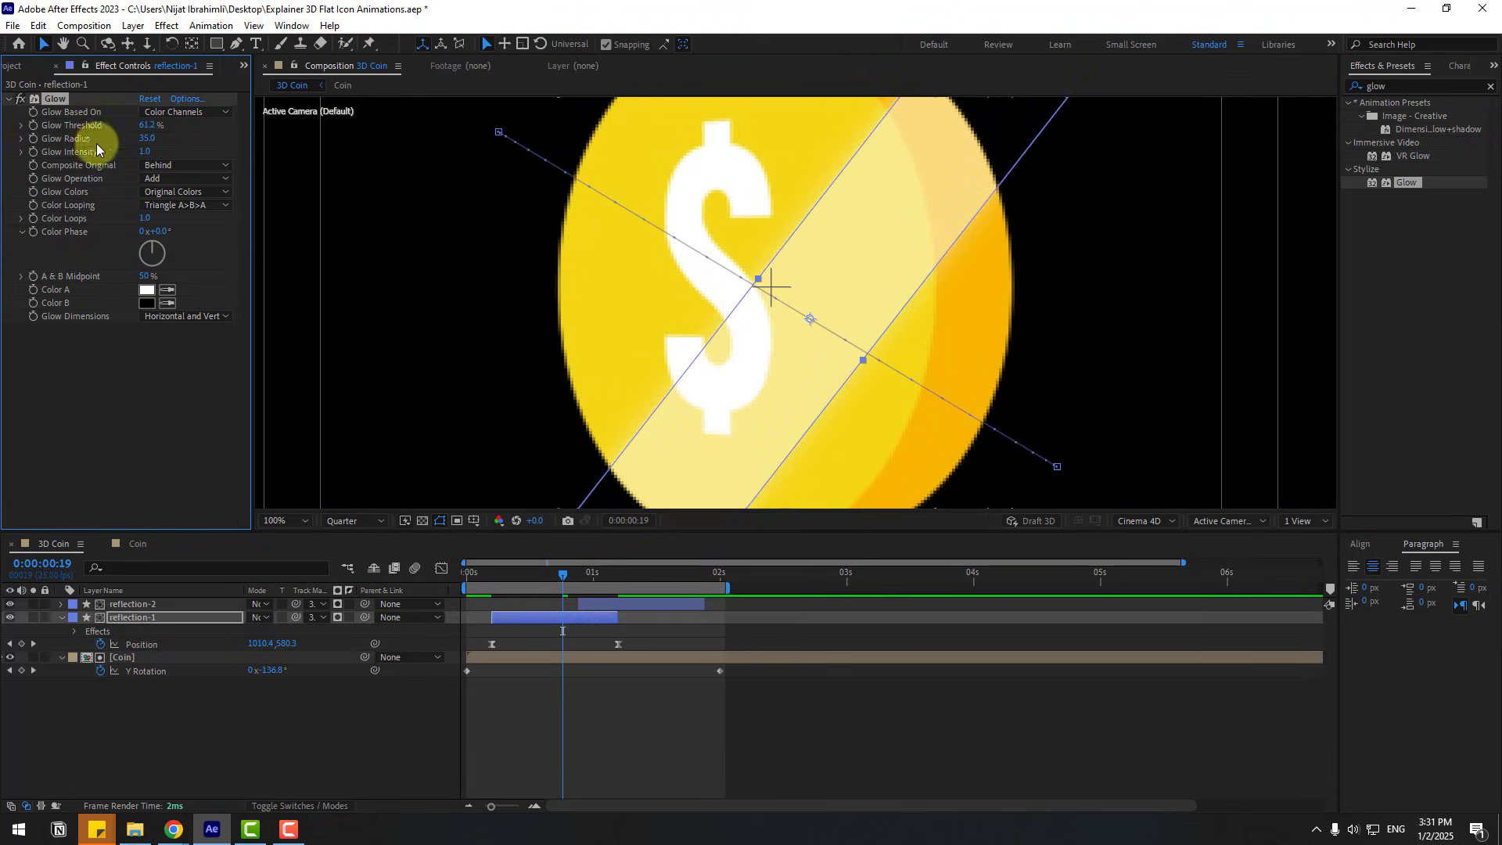
{"action": "left_click", "coordinate": [147, 604]}
{"action": "key", "text": "ctrl+v"}
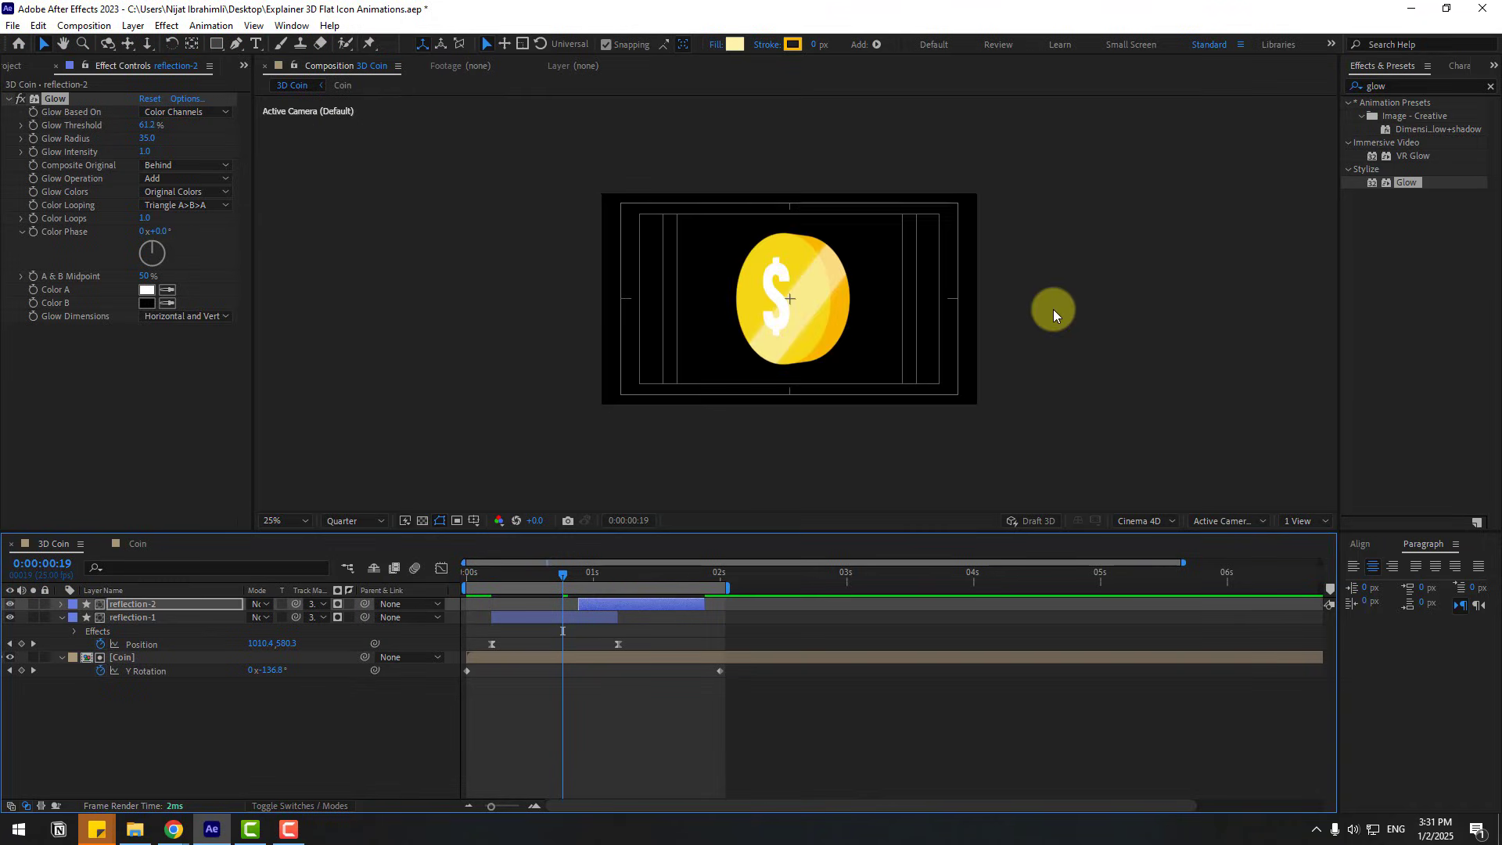
{"action": "scroll", "coordinate": [1053, 308], "scroll_direction": "down", "scroll_amount": 2}
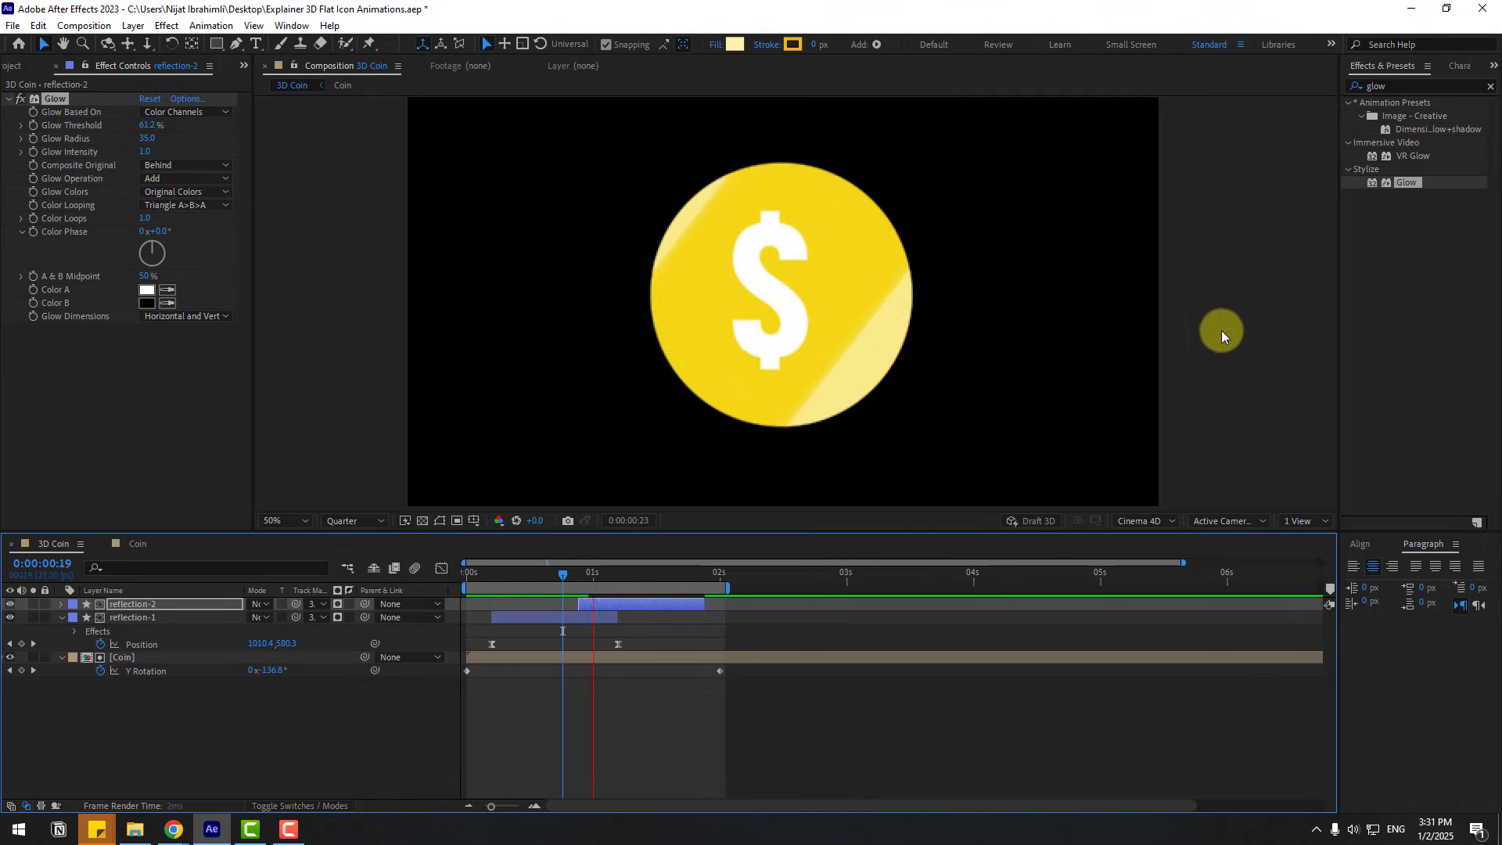
Step: Create a new solid layer named BG and place it beneath the Coin layer
{"action": "key", "text": "space"}
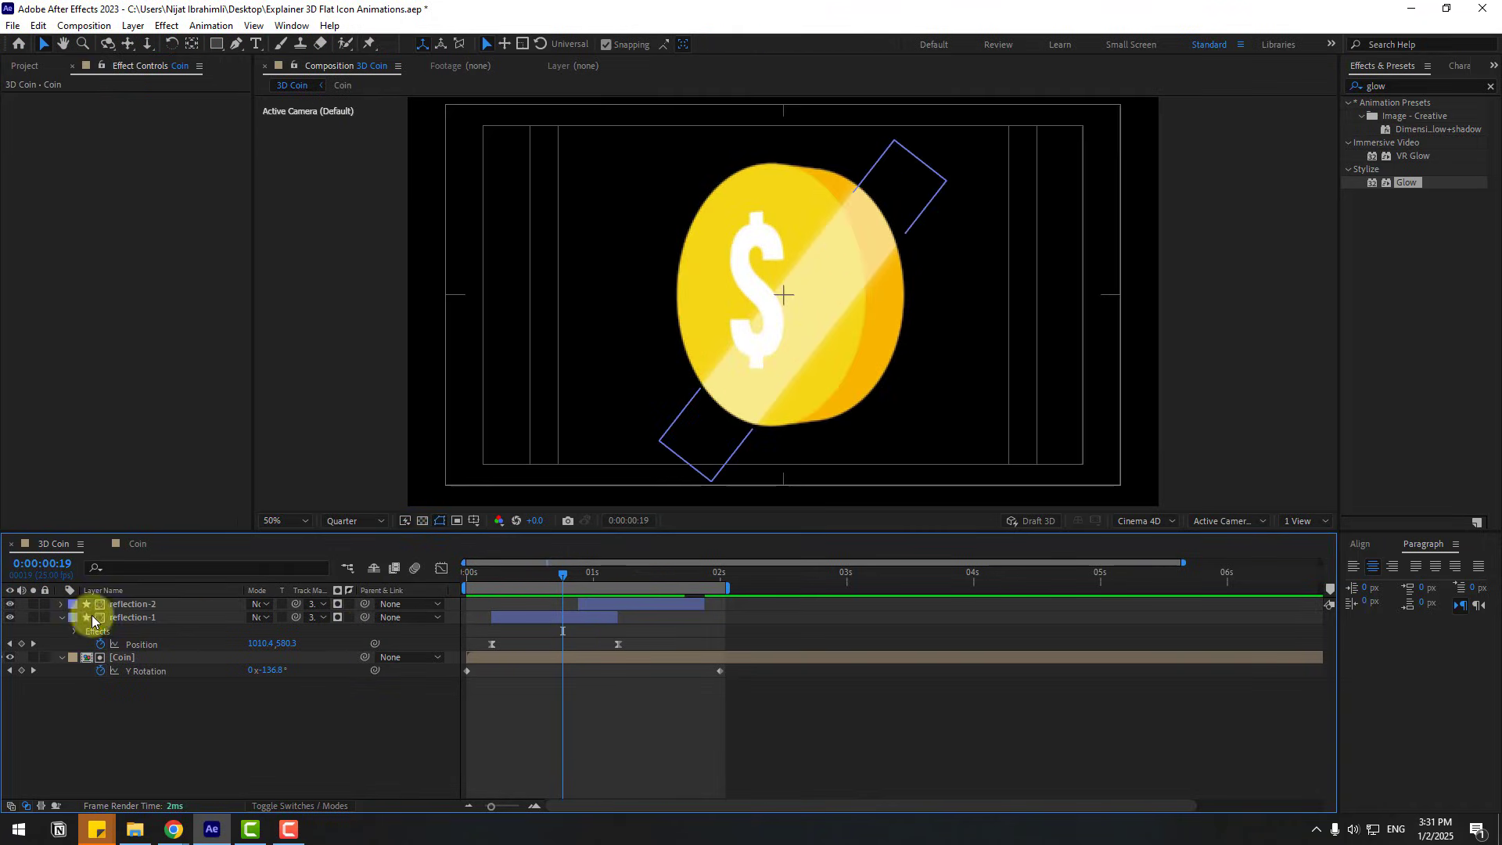
{"action": "key", "text": "u"}
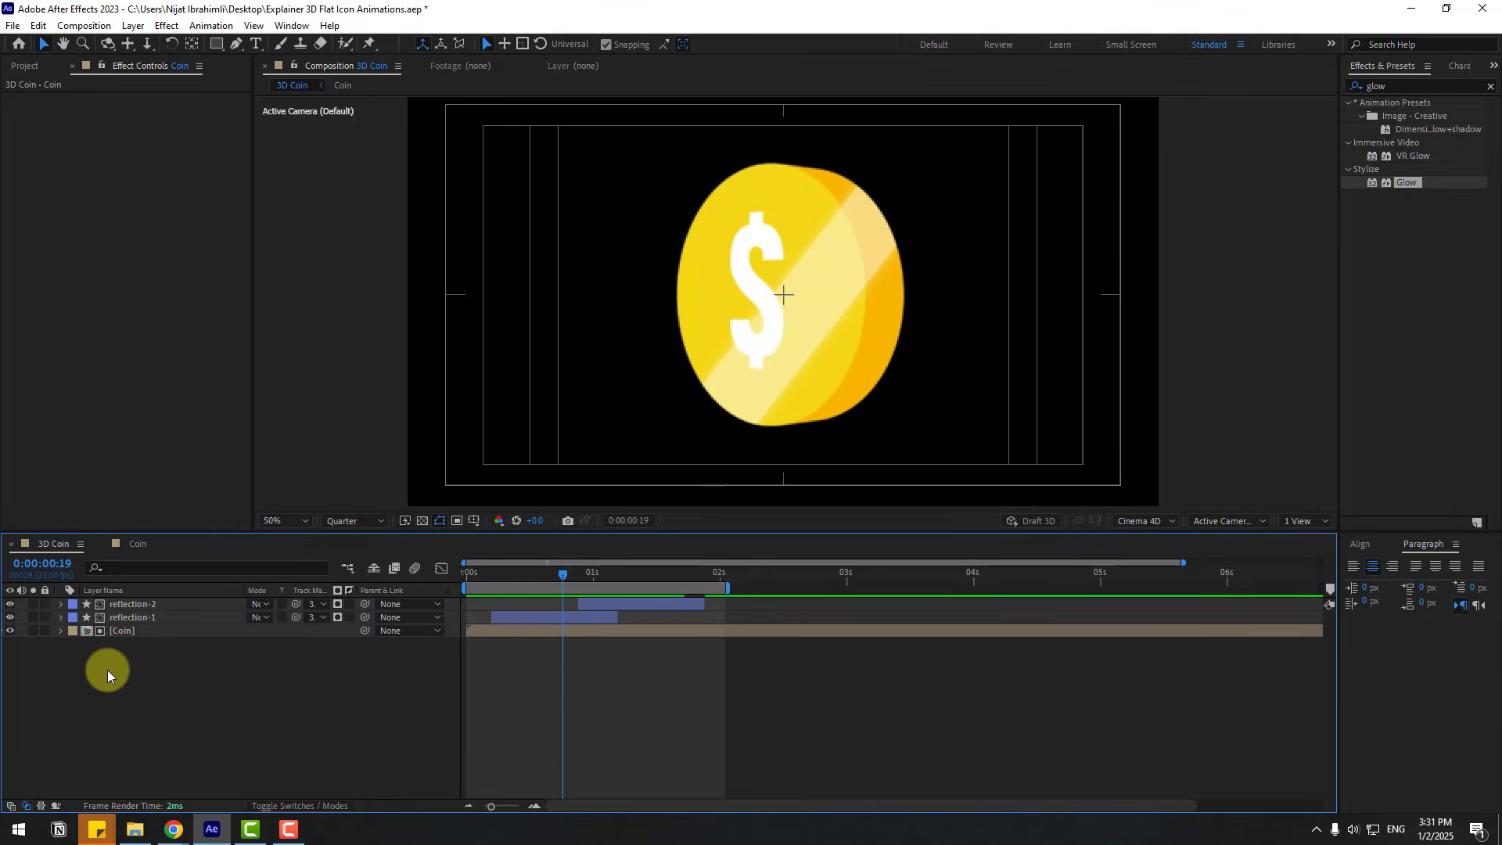
{"action": "right_click", "coordinate": [106, 670]}
{"action": "mouse_move", "coordinate": [255, 481]}
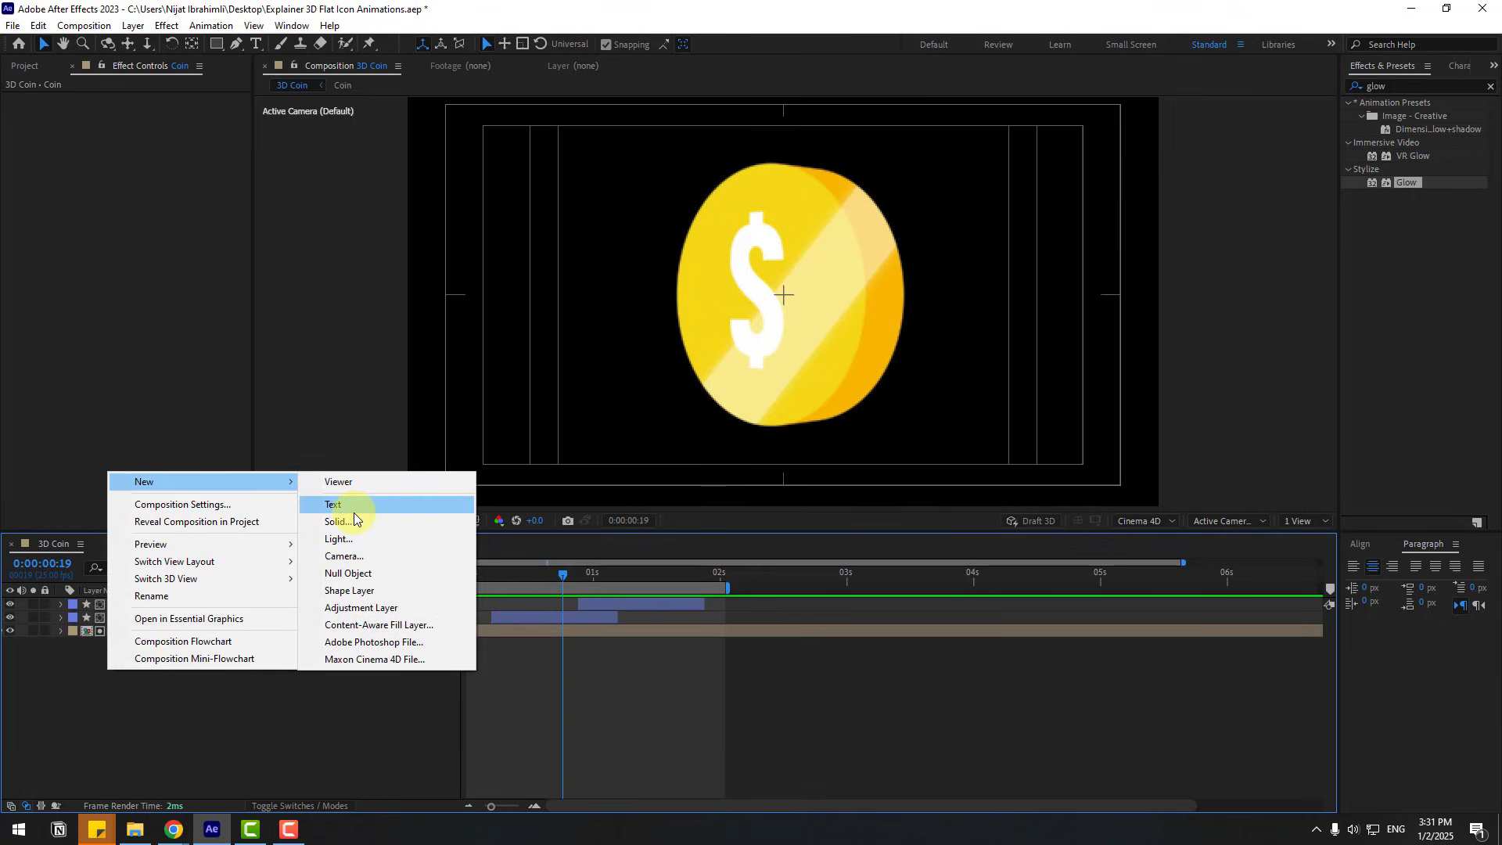
{"action": "left_click", "coordinate": [354, 520]}
{"action": "type", "text": "BG"}
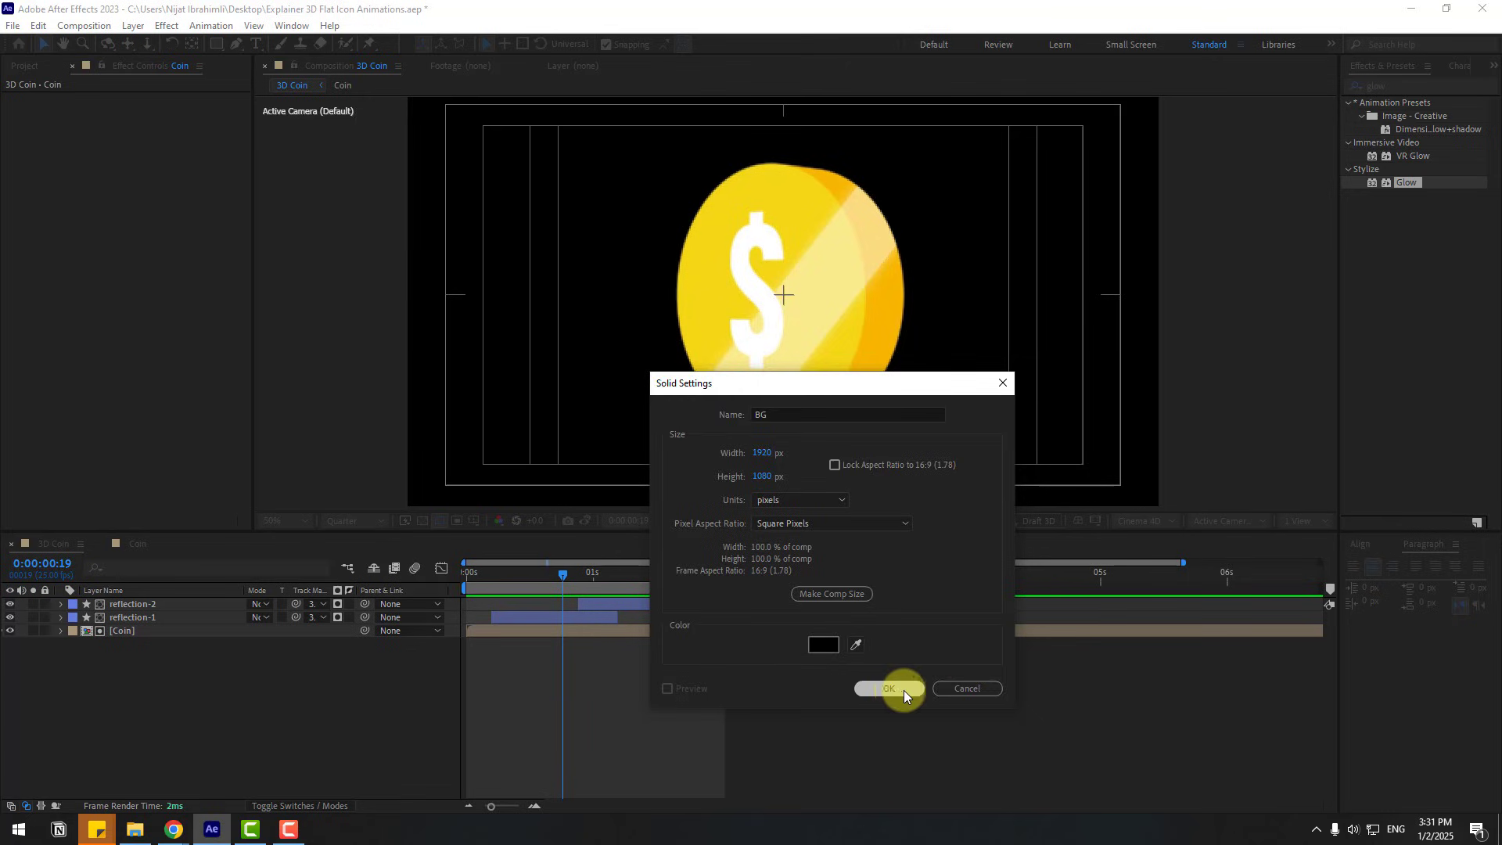
{"action": "left_click", "coordinate": [889, 689]}
{"action": "left_click_drag", "start_coordinate": [134, 605], "coordinate": [163, 660]}
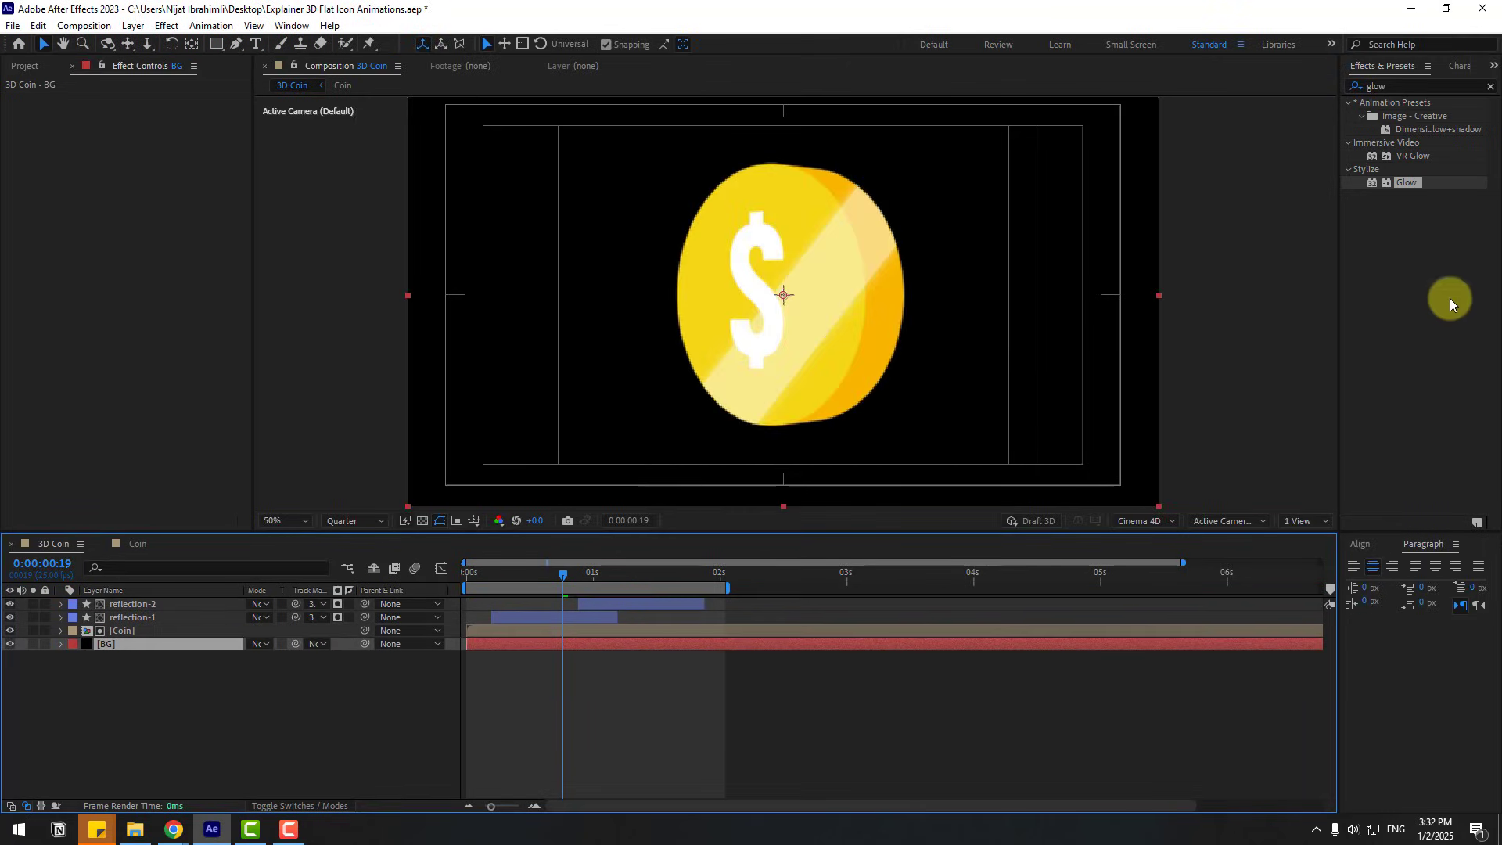
Step: Apply a Fill effect to BG with the light sky-blue colour 3EB6F4
{"action": "left_click", "coordinate": [1356, 86]}
{"action": "type", "text": "fill"}
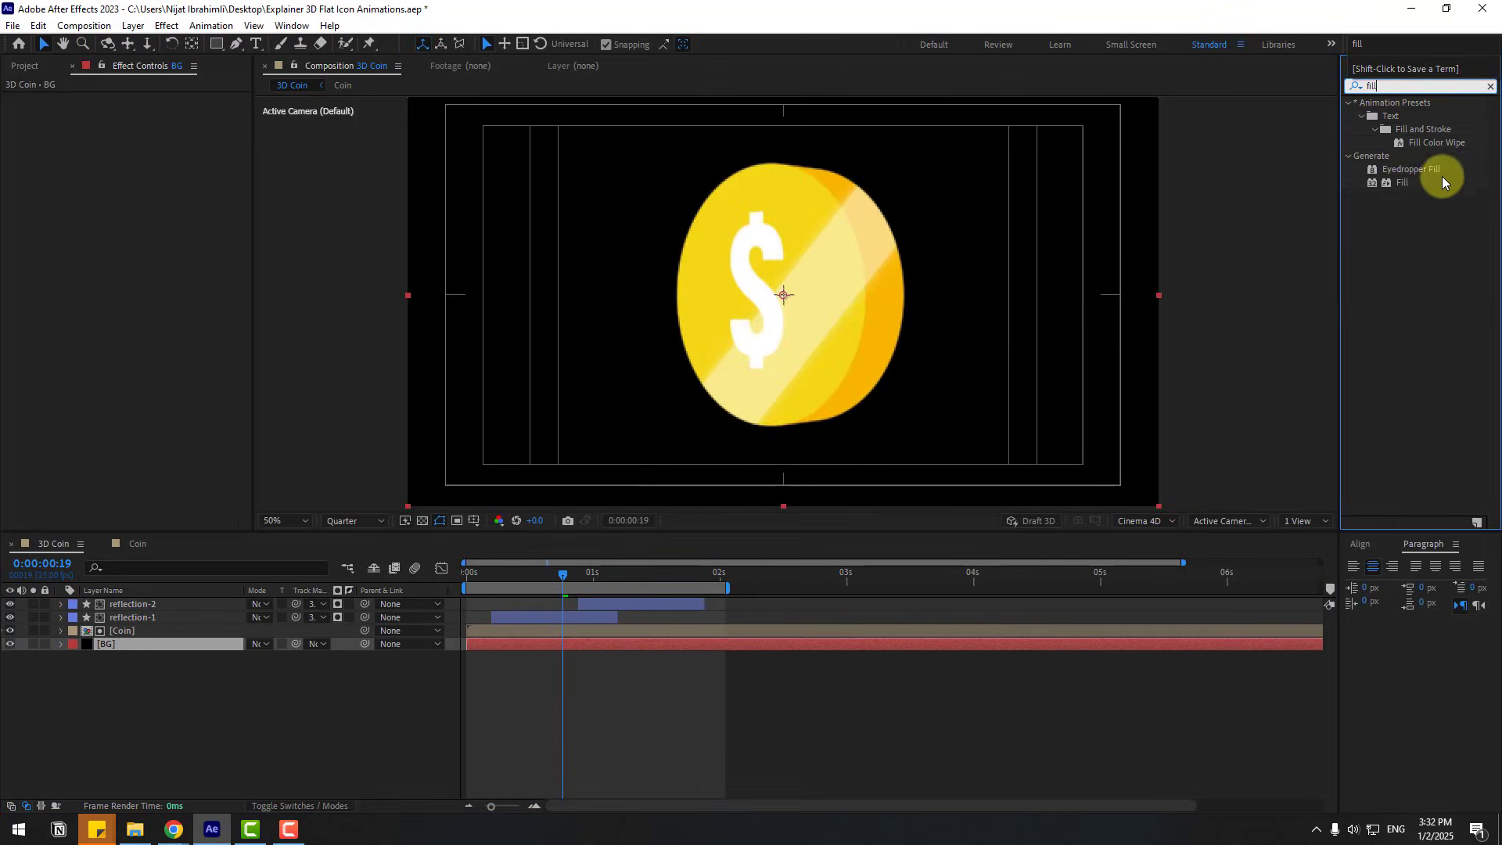
{"action": "left_click_drag", "start_coordinate": [1399, 183], "coordinate": [117, 643]}
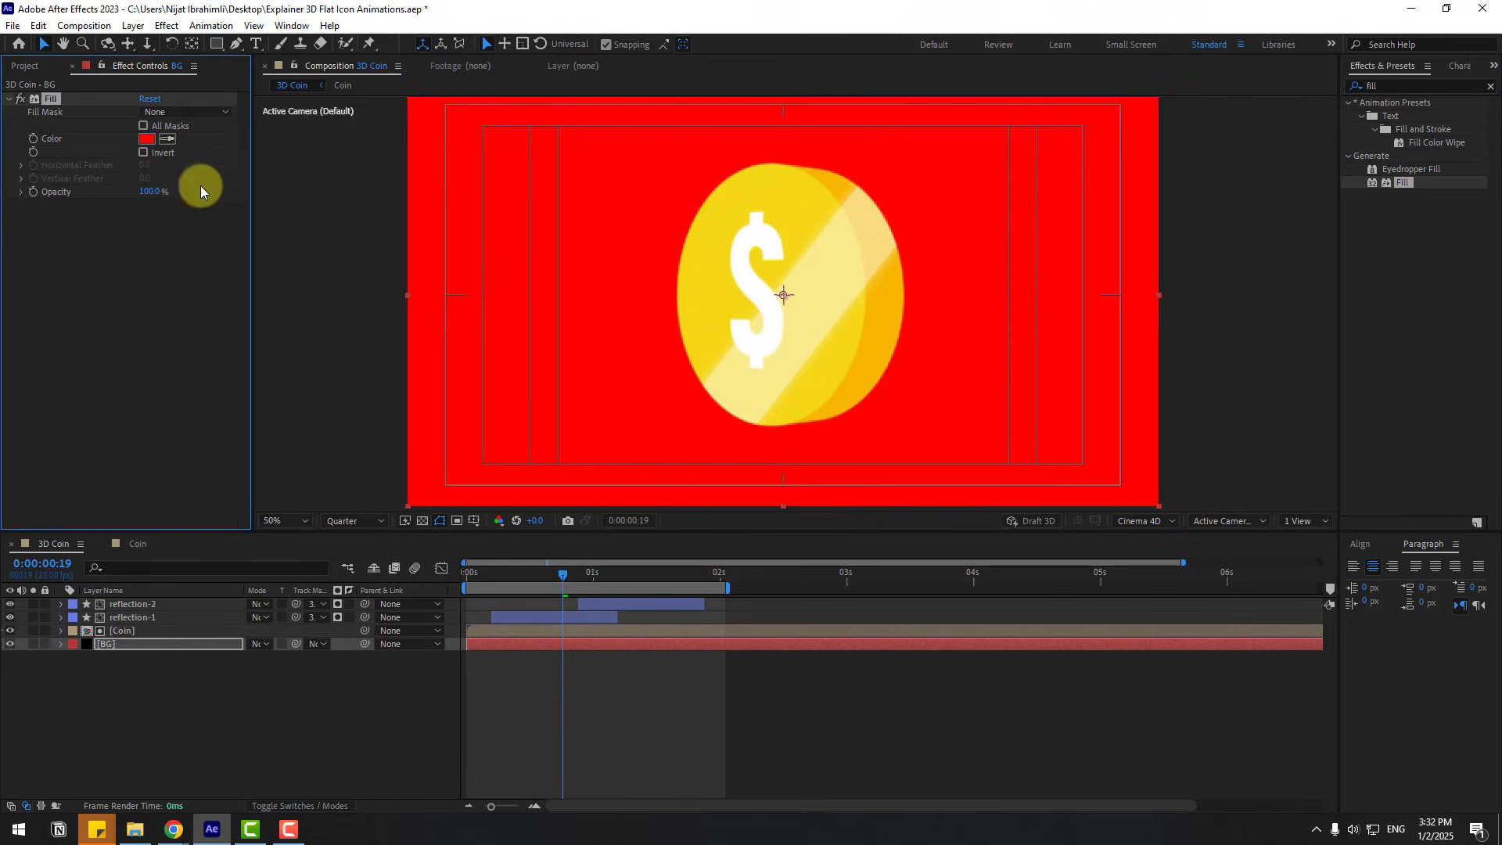
{"action": "left_click", "coordinate": [149, 140]}
{"action": "left_click", "coordinate": [566, 580]}
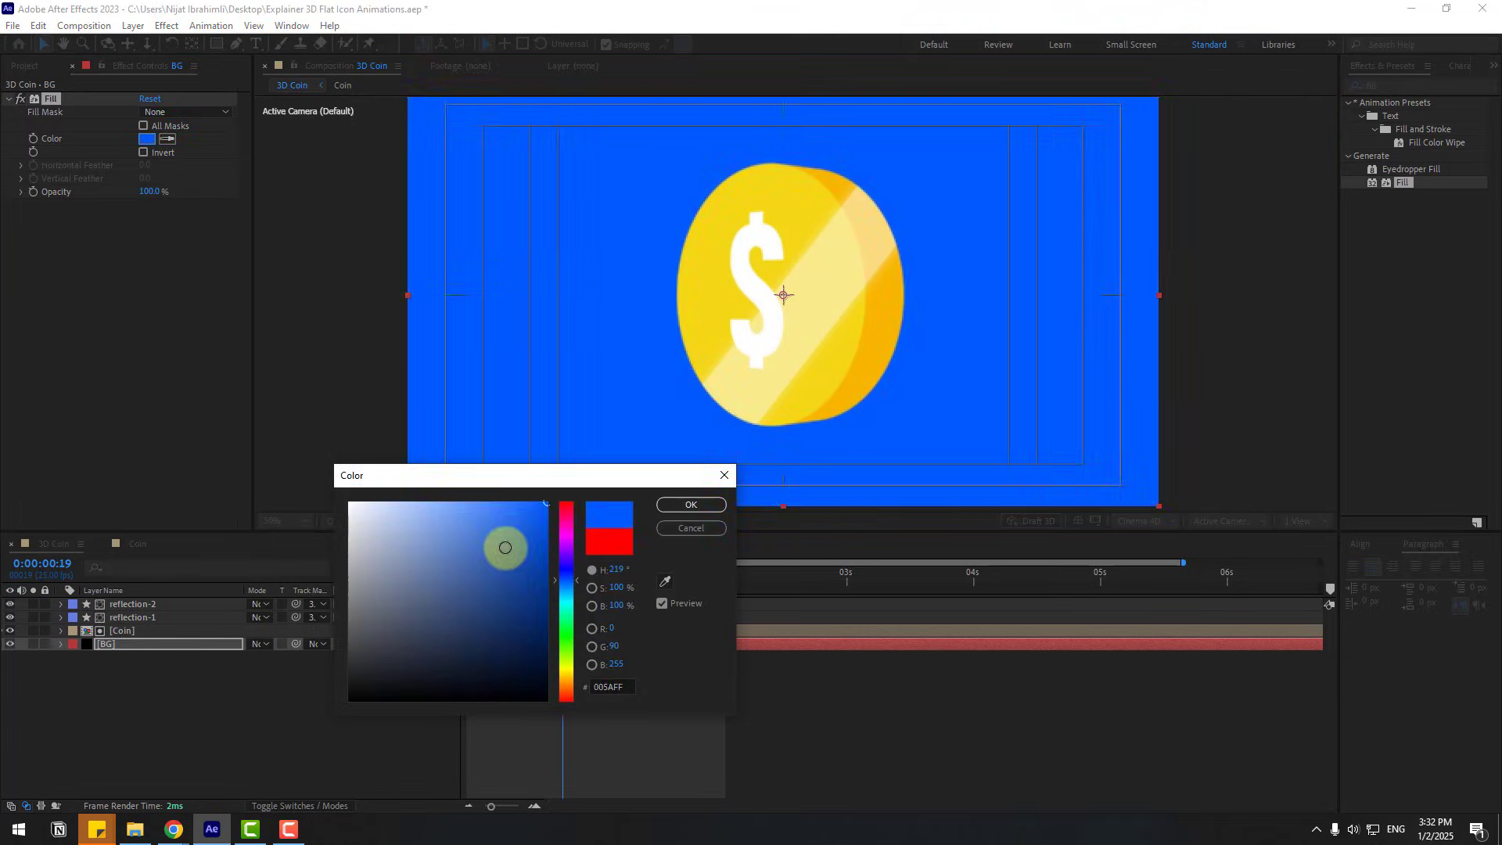
{"action": "left_click_drag", "start_coordinate": [503, 543], "coordinate": [497, 510]}
{"action": "left_click_drag", "start_coordinate": [569, 580], "coordinate": [571, 590]}
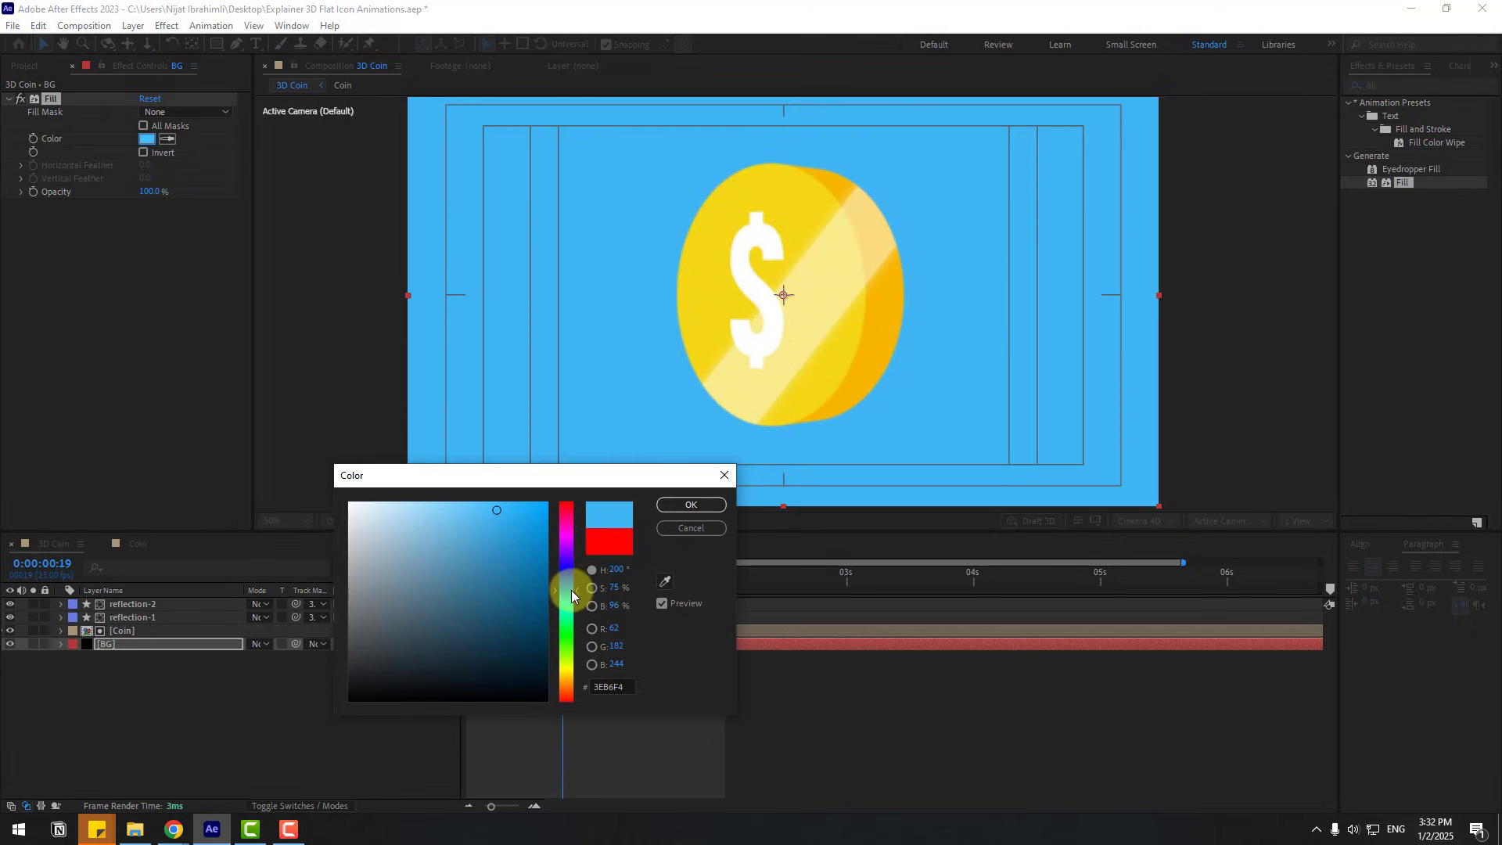
{"action": "left_click", "coordinate": [691, 505]}
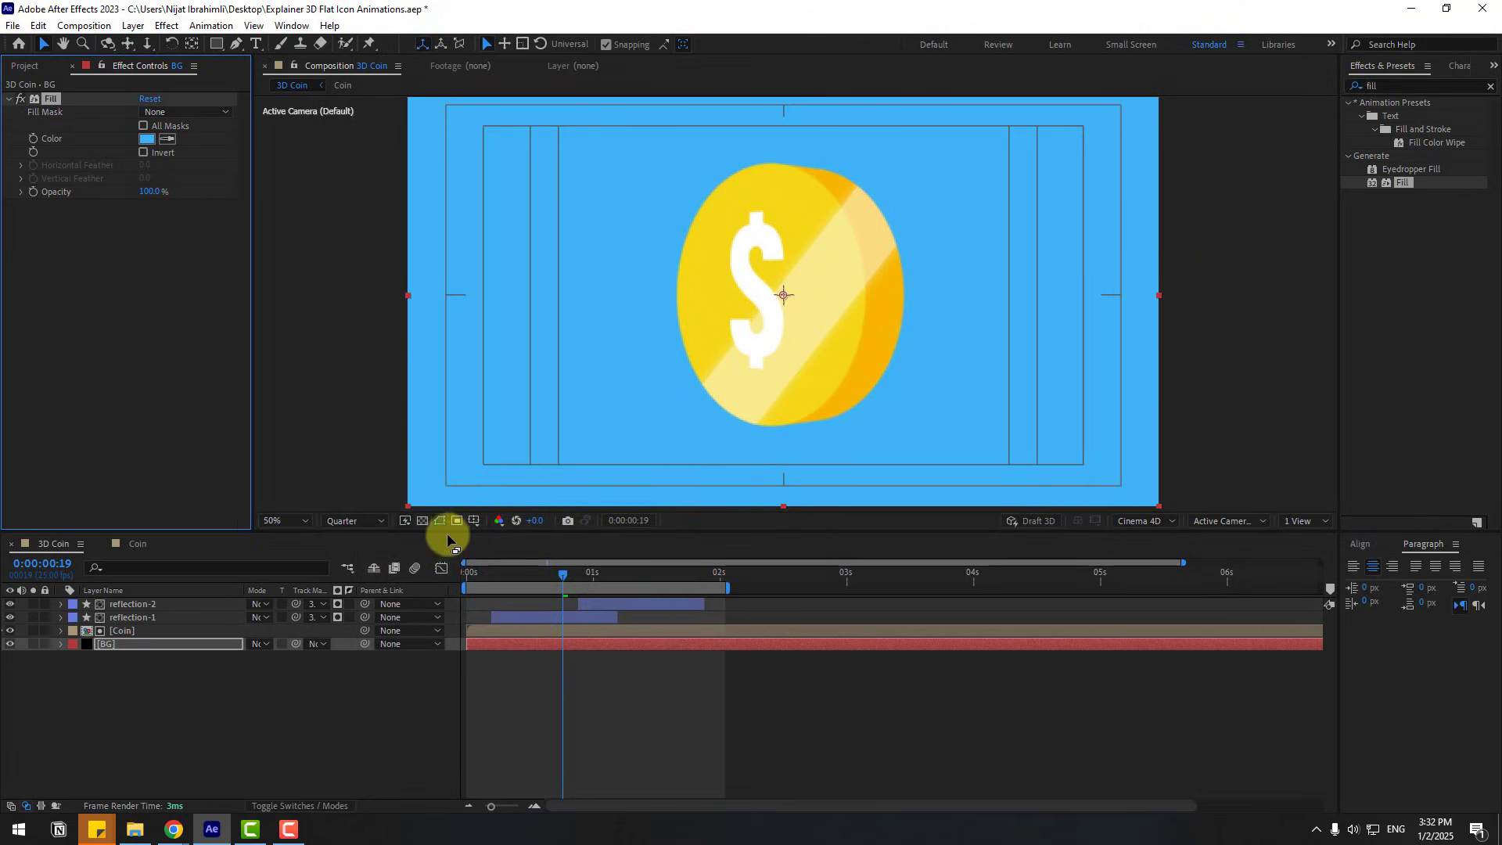
Step: Hide the title/action safe guides and set the preview resolution to Full
{"action": "left_click", "coordinate": [474, 522]}
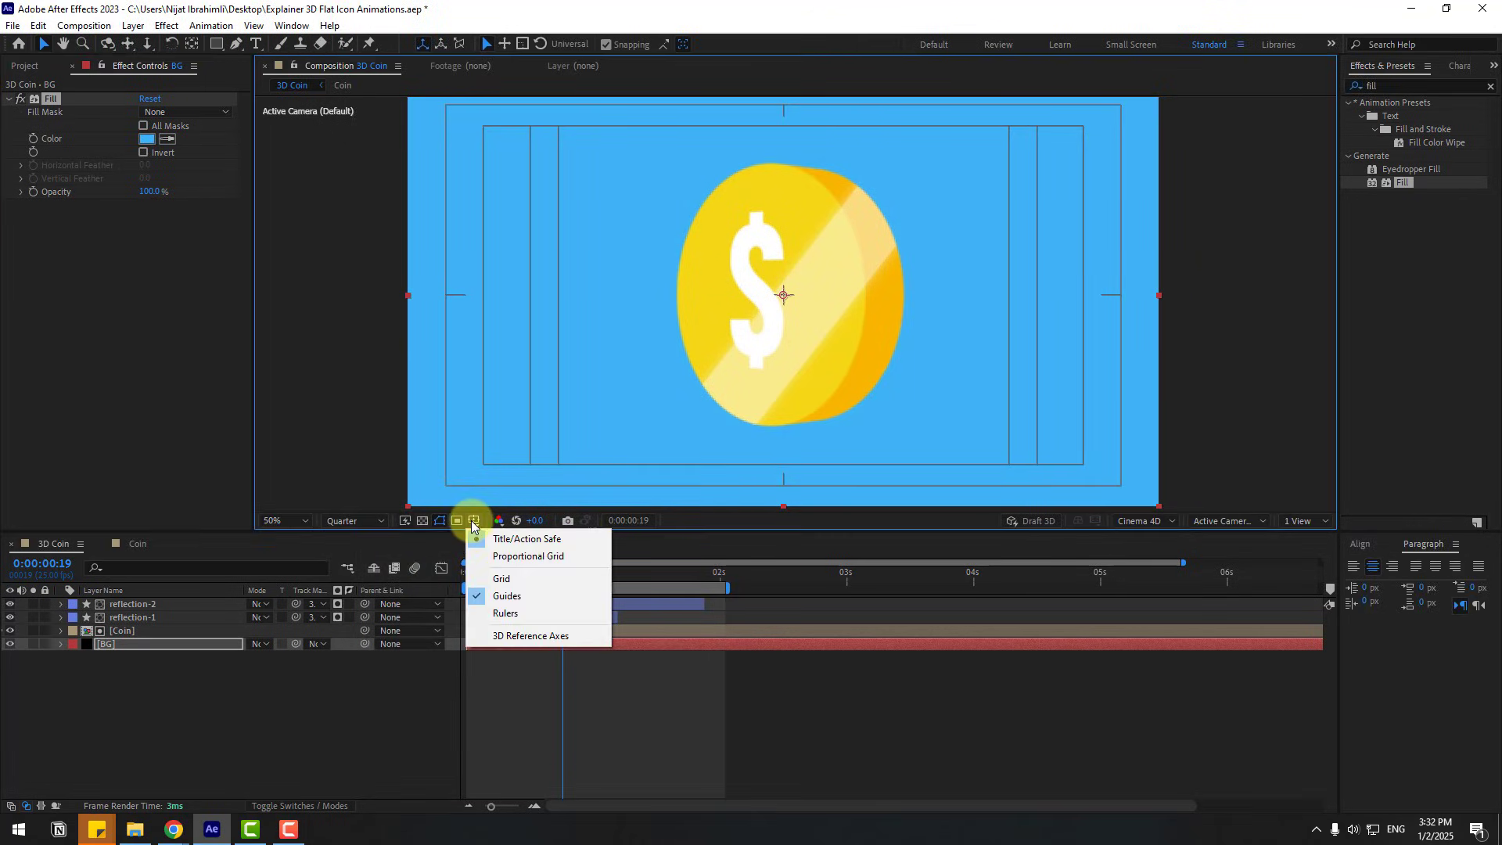
{"action": "left_click", "coordinate": [540, 541]}
{"action": "left_click", "coordinate": [365, 528]}
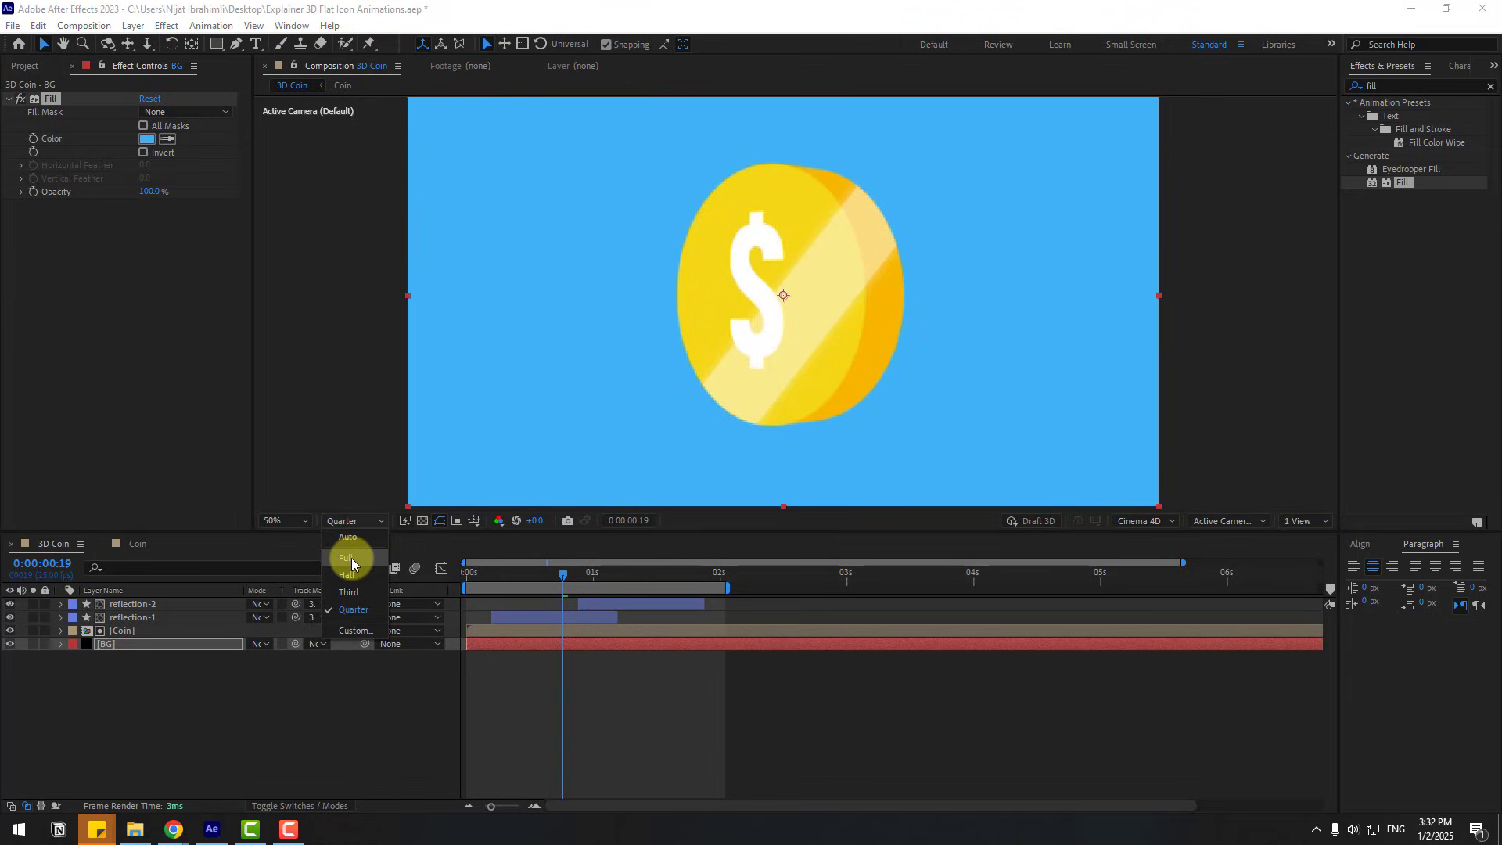
{"action": "left_click", "coordinate": [351, 557]}
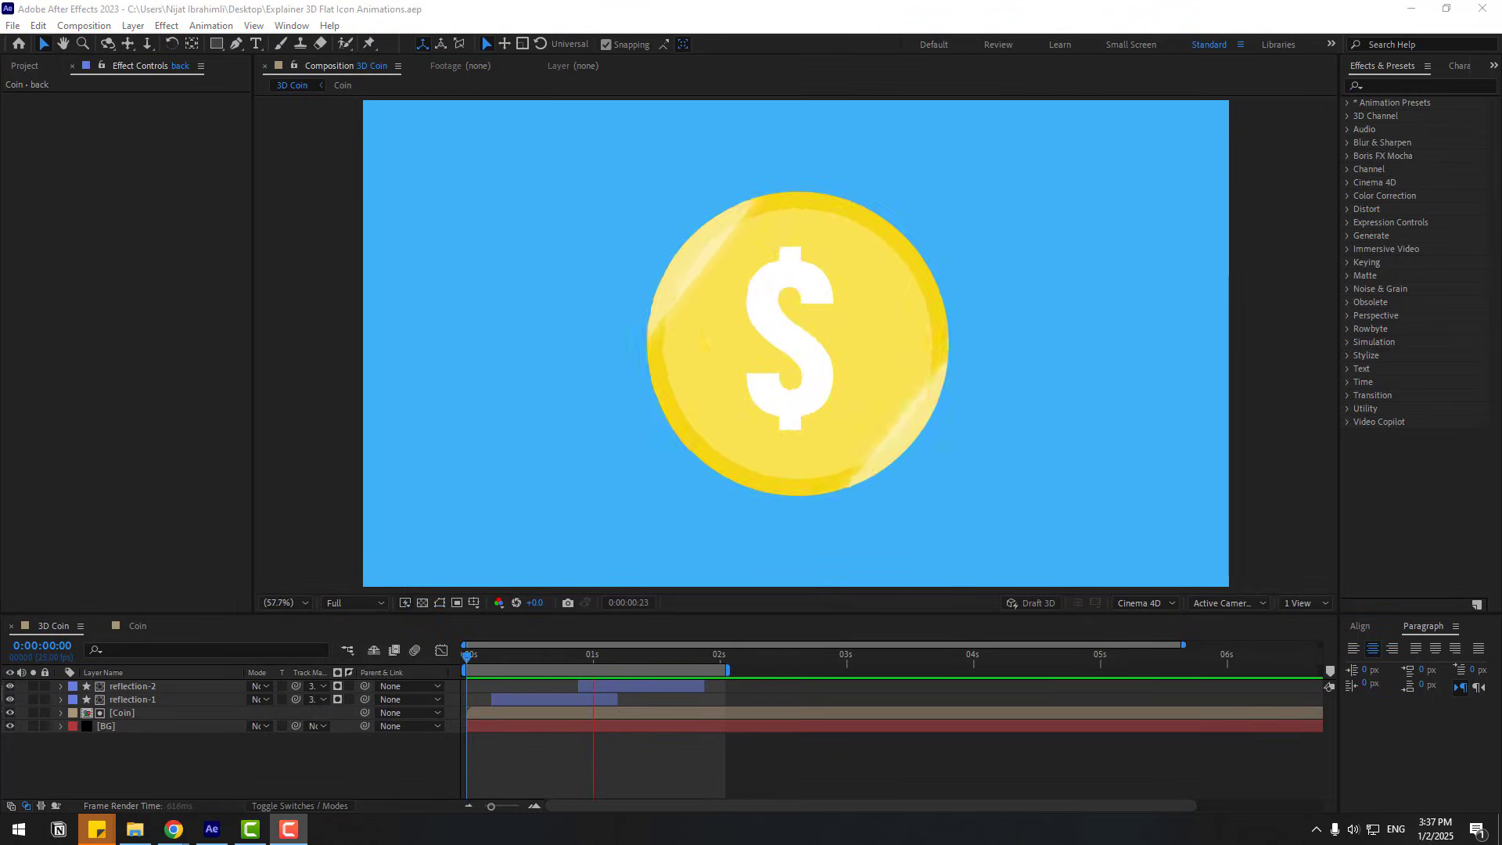